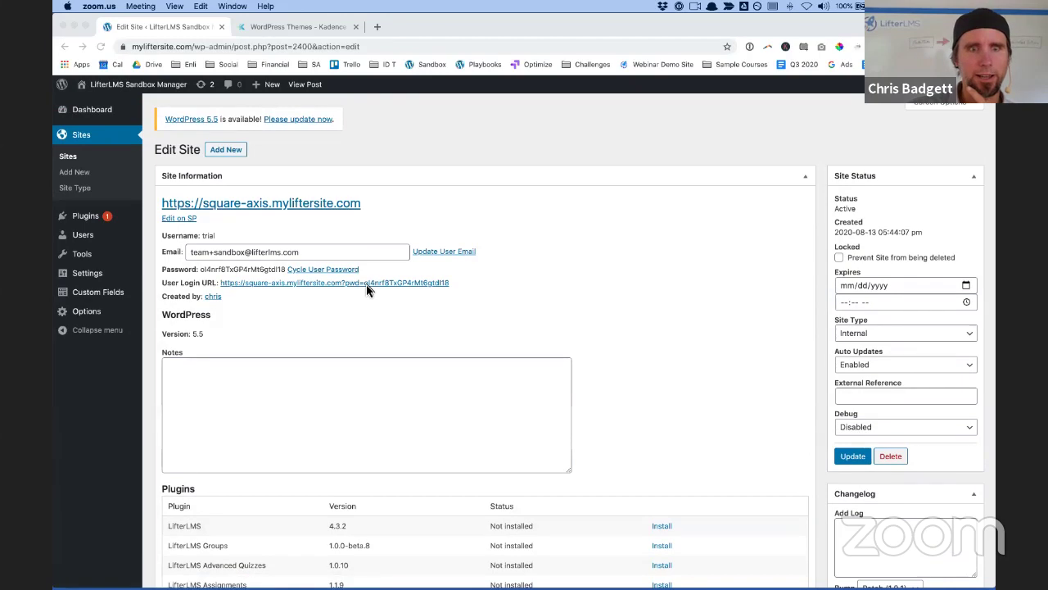
Log in to the sandbox site through its user login URL, and dismiss the WordPress welcome box and the sales chat window
left_click(368, 288)
left_click(368, 287)
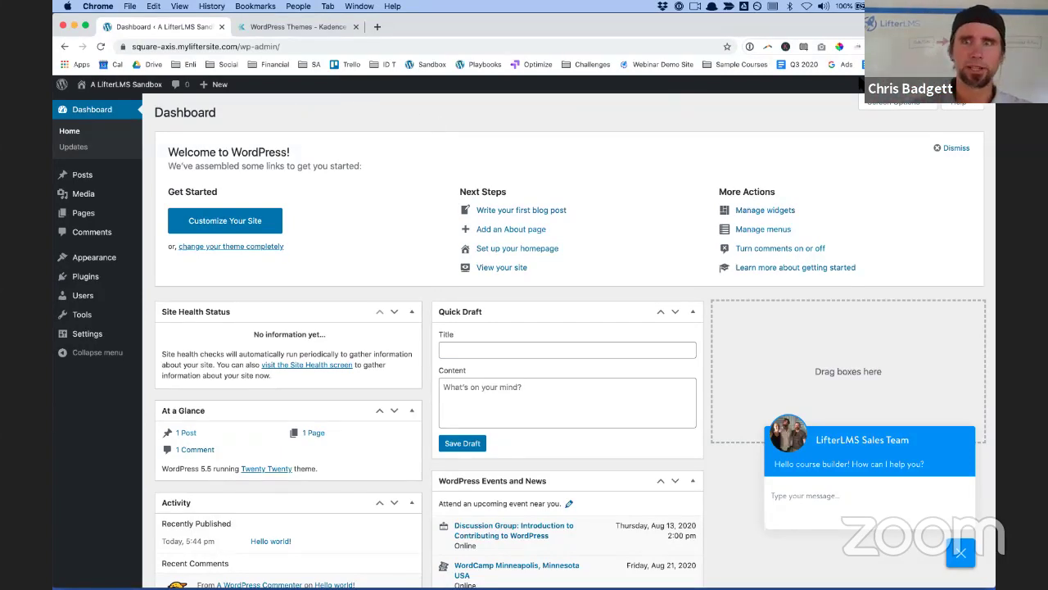
left_click(959, 148)
left_click(959, 557)
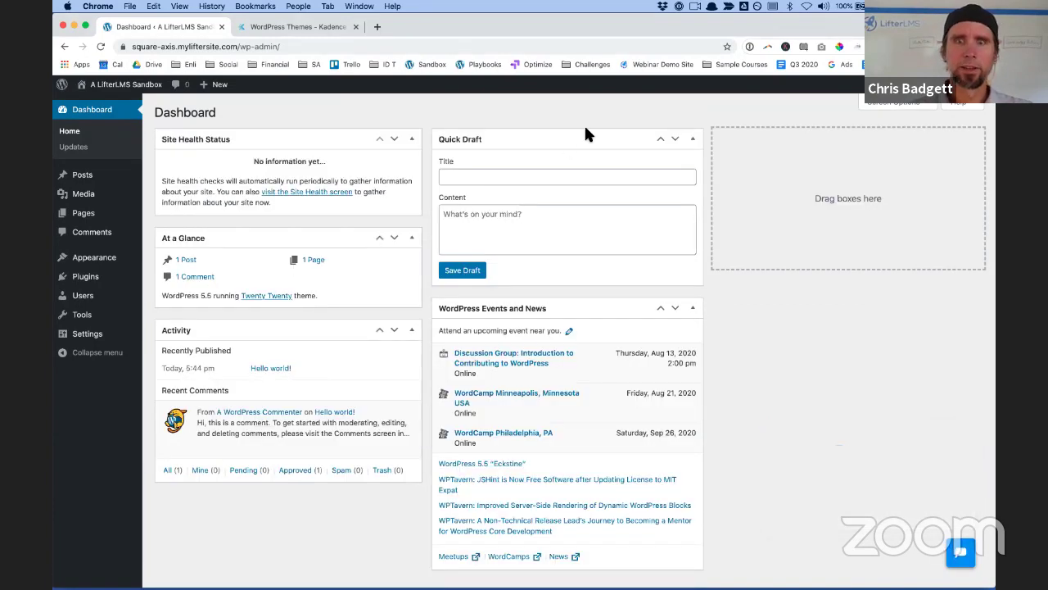
Hide the Site Health Status, At a Glance, Activity, Quick Draft and WordPress Events and News boxes on the dashboard
left_click(899, 105)
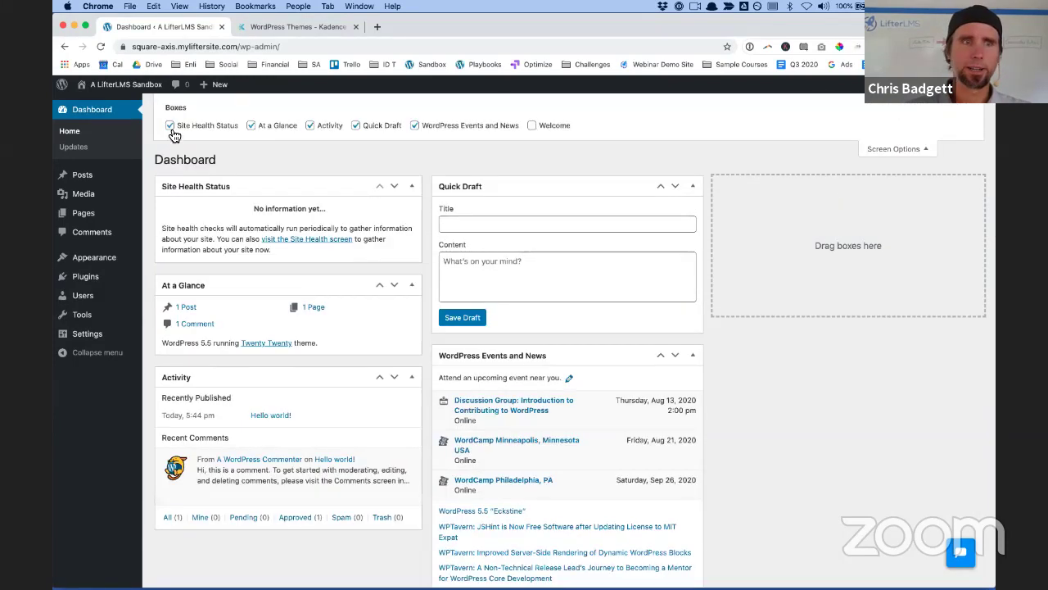
left_click(170, 125)
left_click(251, 126)
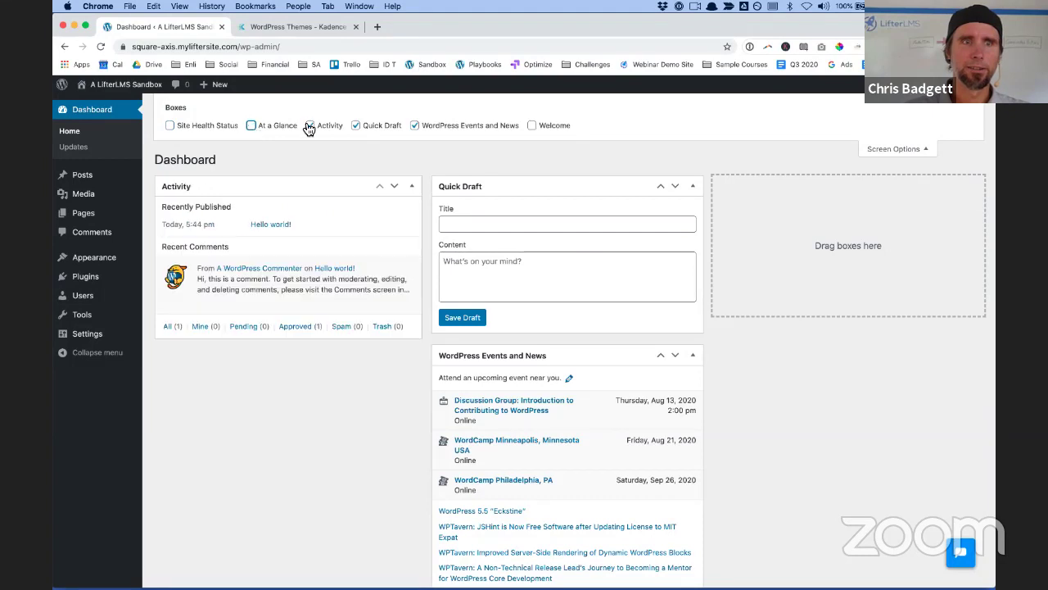
left_click(319, 128)
left_click(355, 127)
left_click(414, 127)
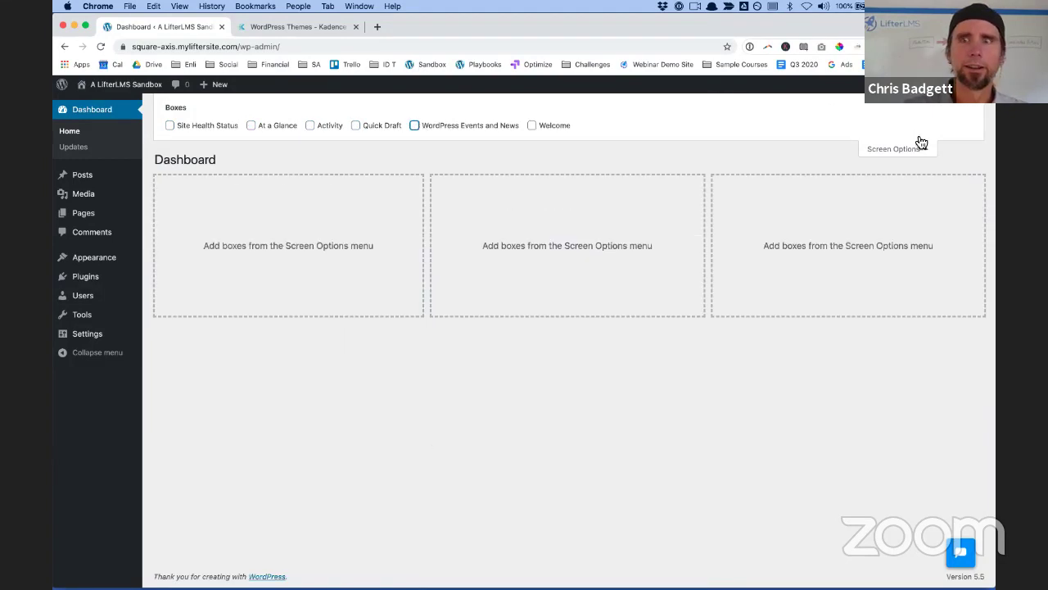
left_click(898, 153)
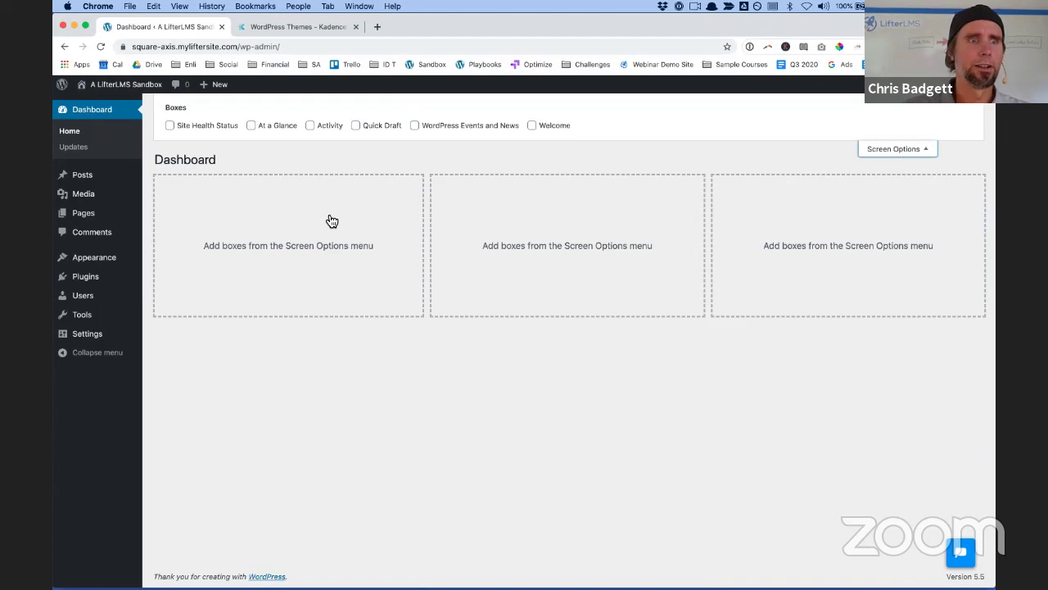
Review the site's updates, installed plugins and themes, and view the site's public front page
left_click(87, 151)
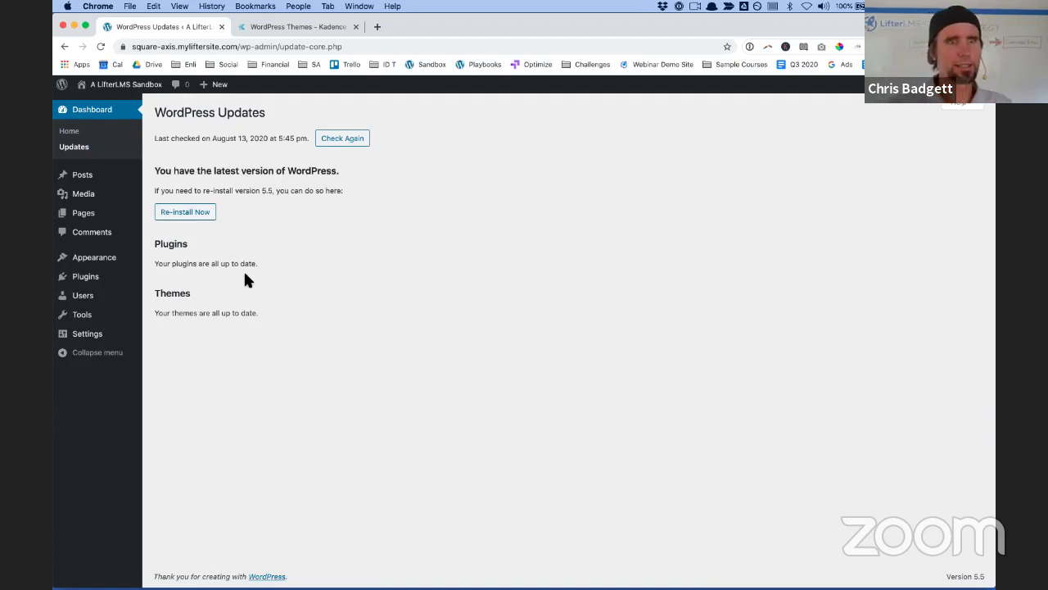
left_click(101, 280)
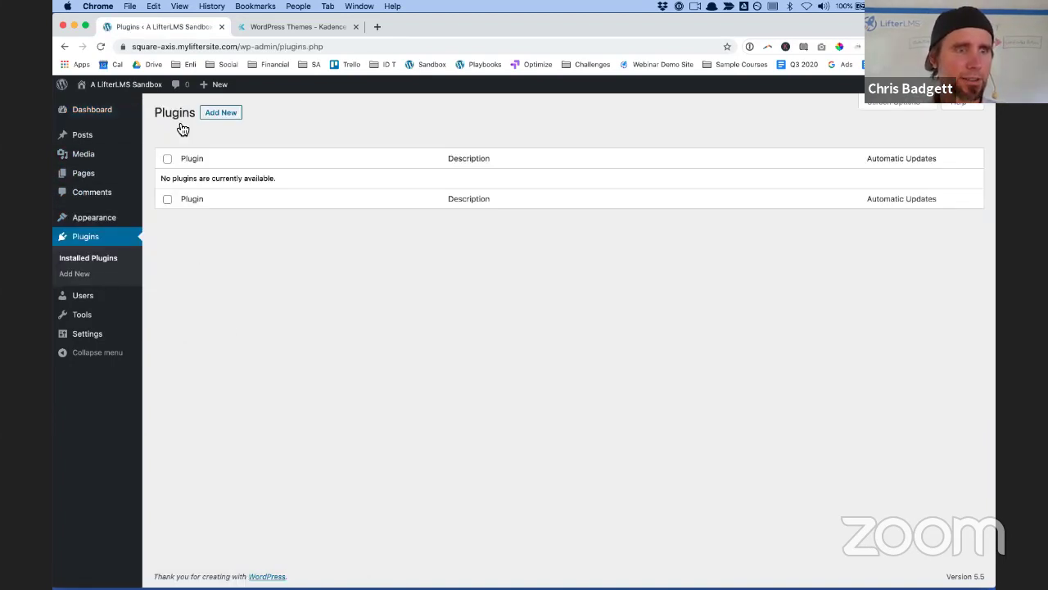
left_click(166, 225)
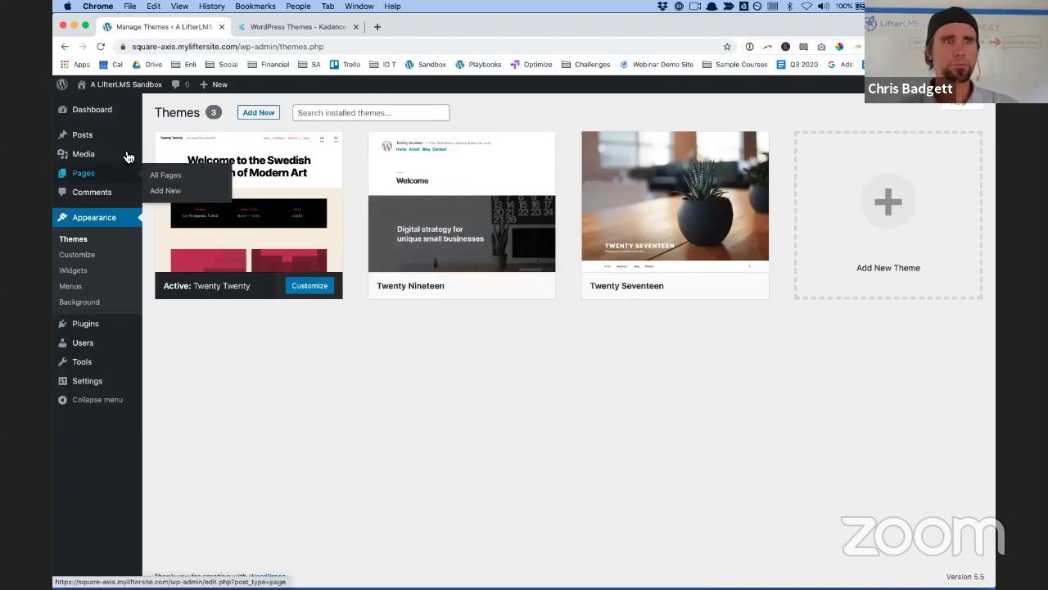
mouse_move(89, 97)
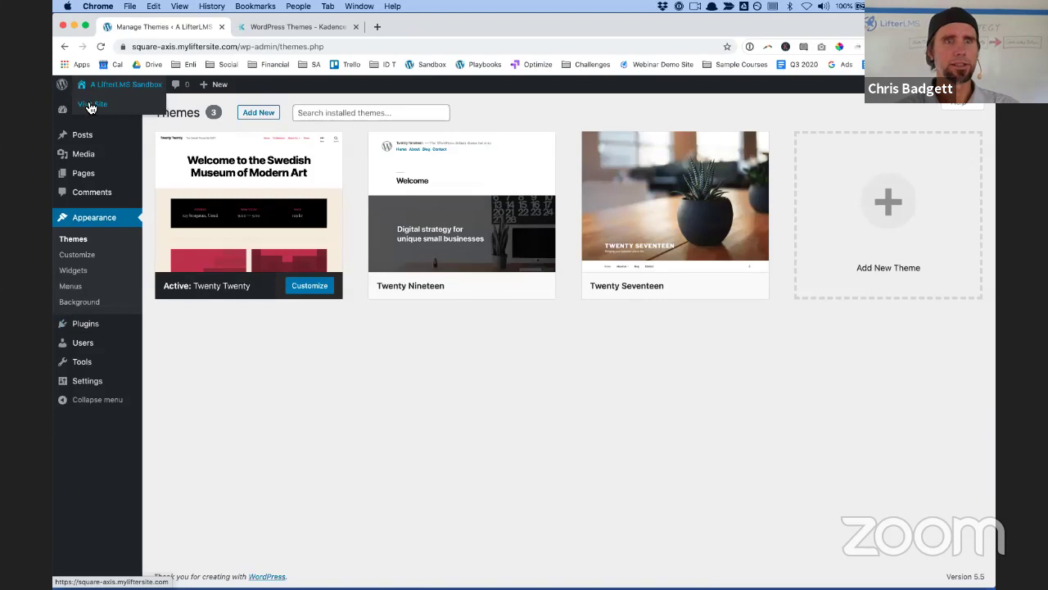
left_click(91, 106)
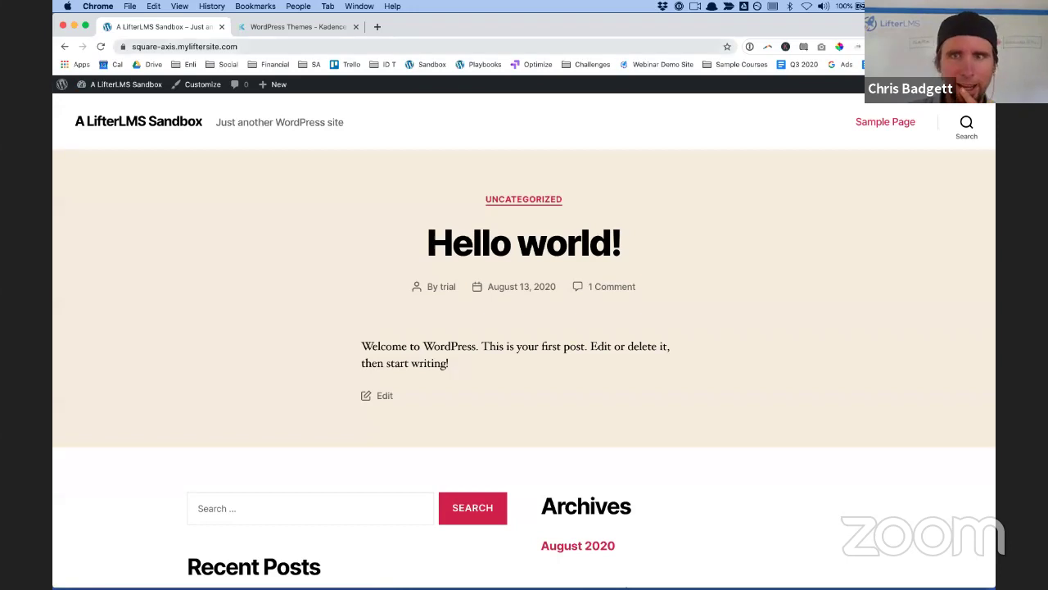
left_click_drag(807, 41, 303, 28)
left_click_drag(520, 400, 734, 367)
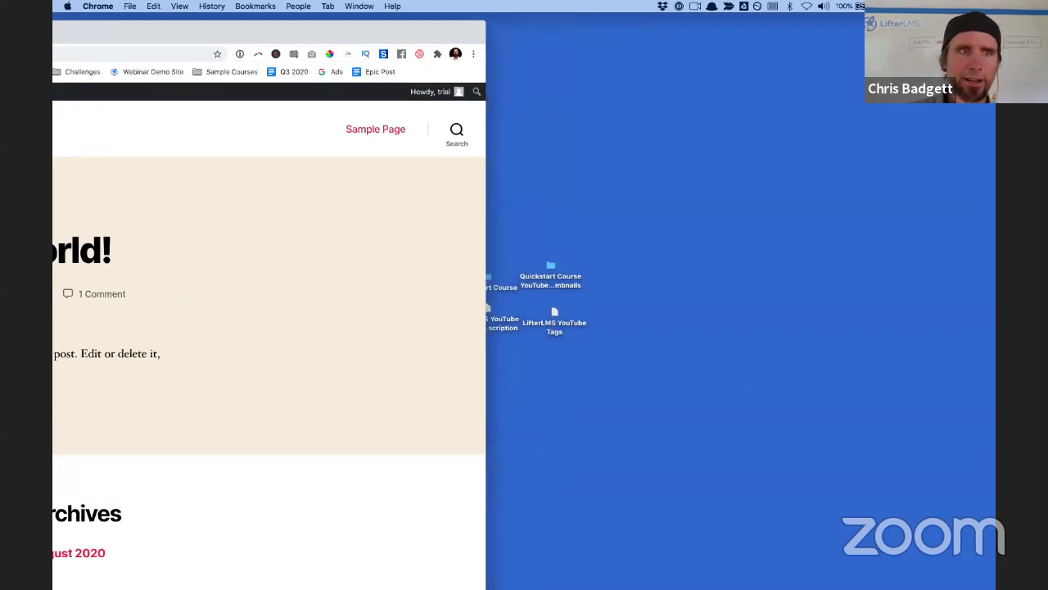
double_click(325, 23)
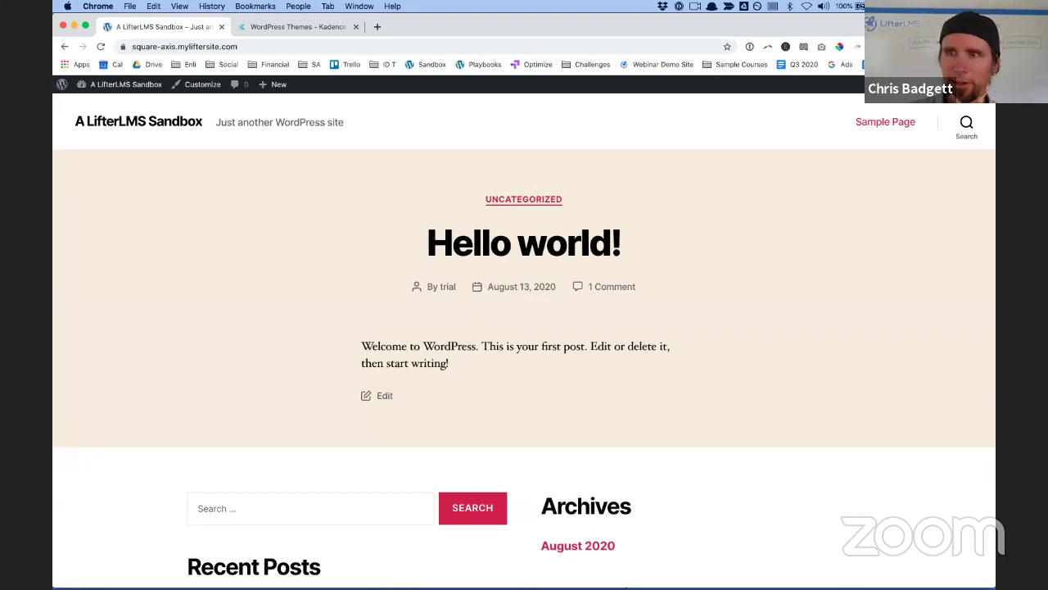
key("ctrl+Left")
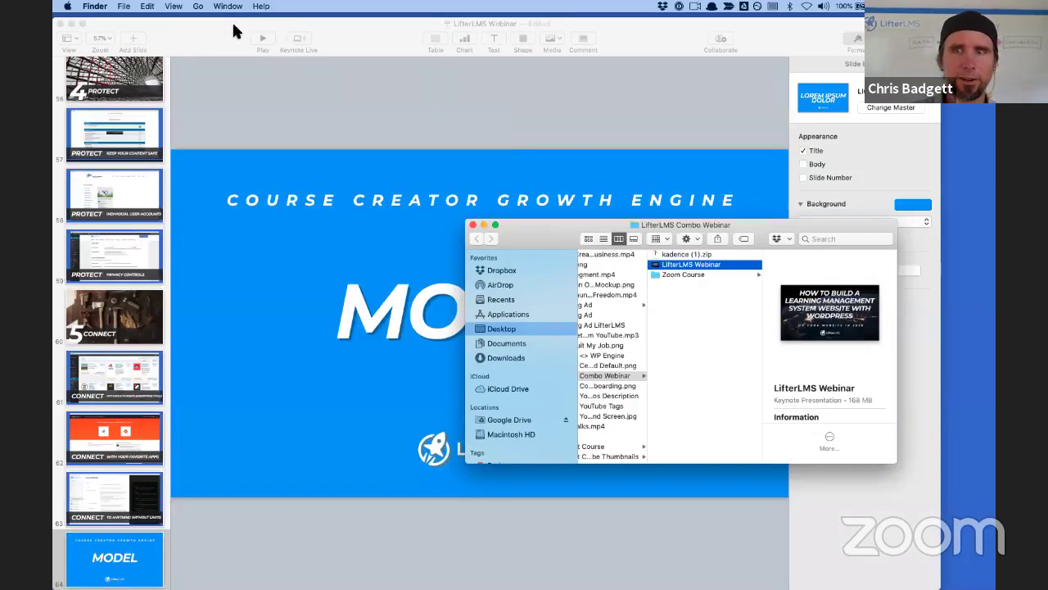
key("ctrl+Up")
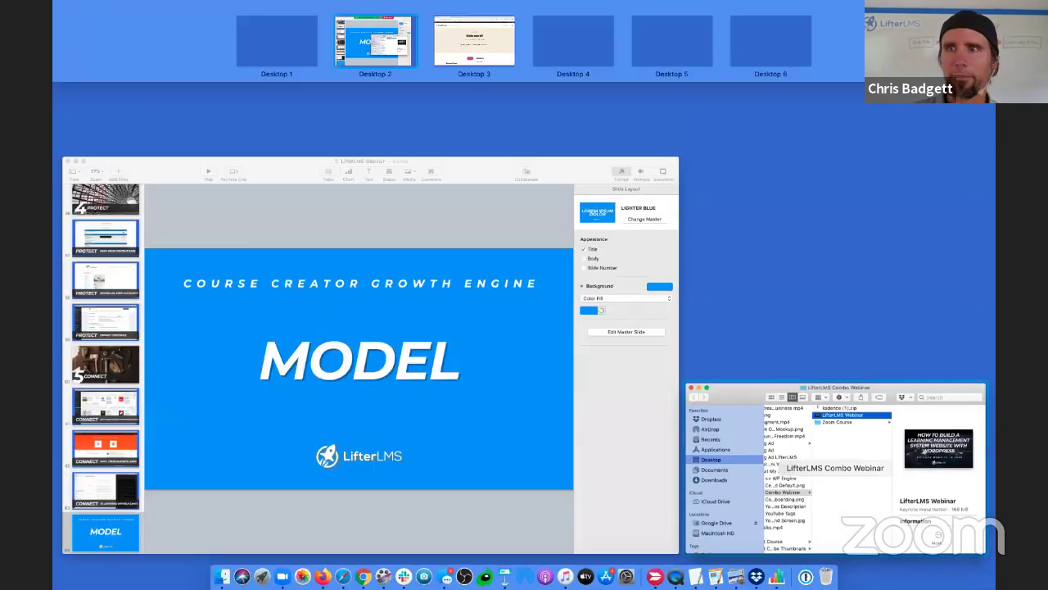
left_click_drag(835, 459, 995, 176)
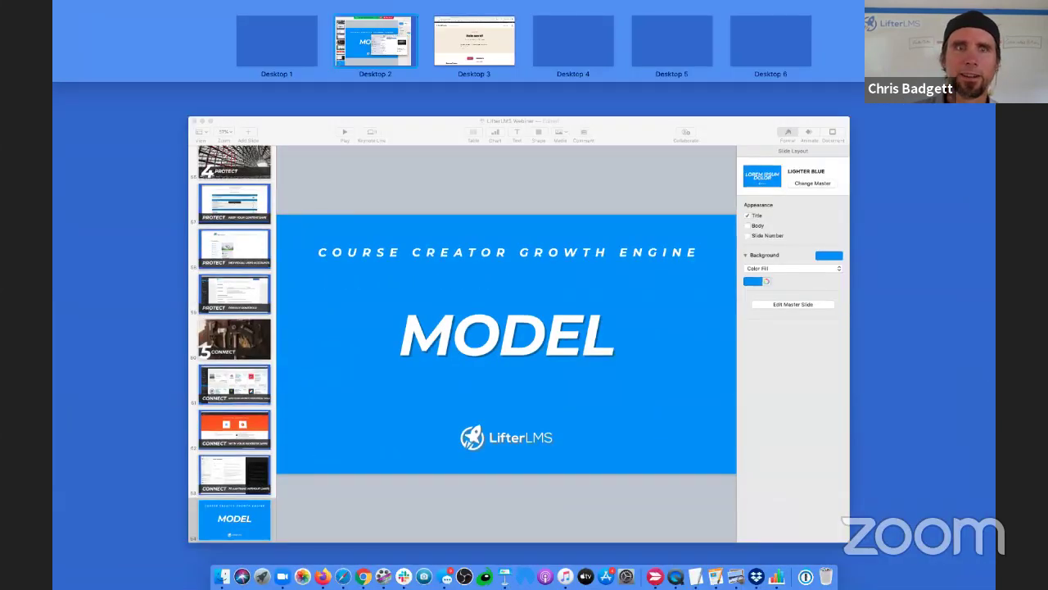
key("ctrl+Up")
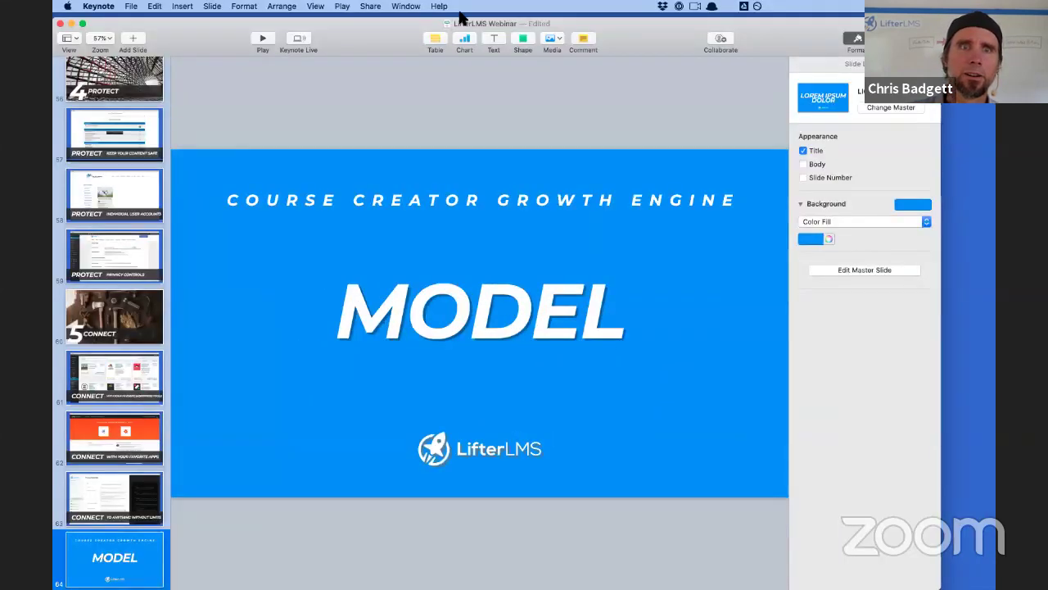
key("ctrl+Up")
left_click(584, 32)
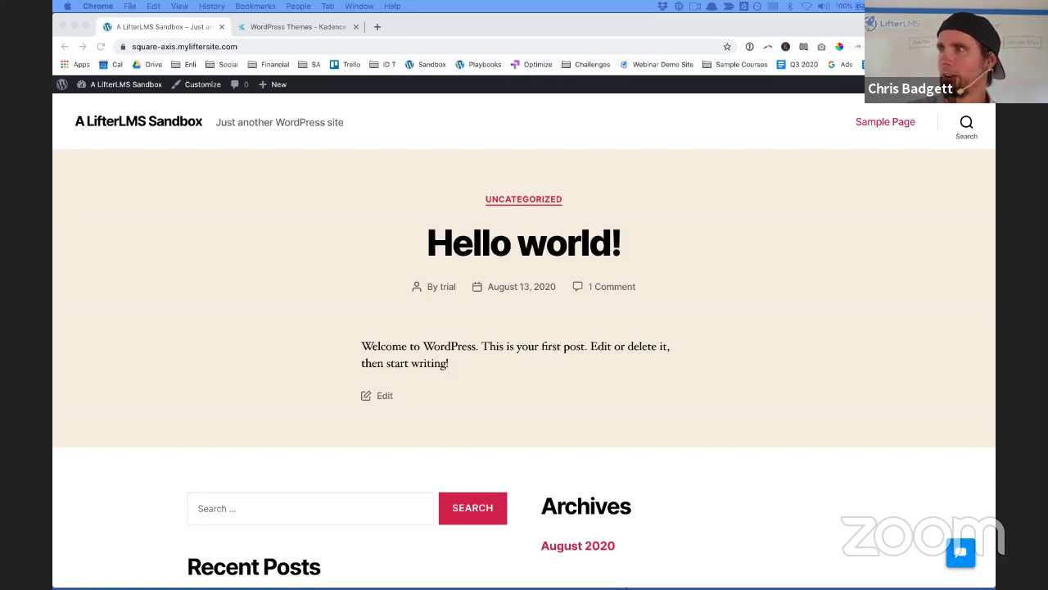
Bring the Zoom for Online Educators text outline into view, review its course title, section headings and lesson list, and move it away again
left_click_drag(994, 283, 554, 141)
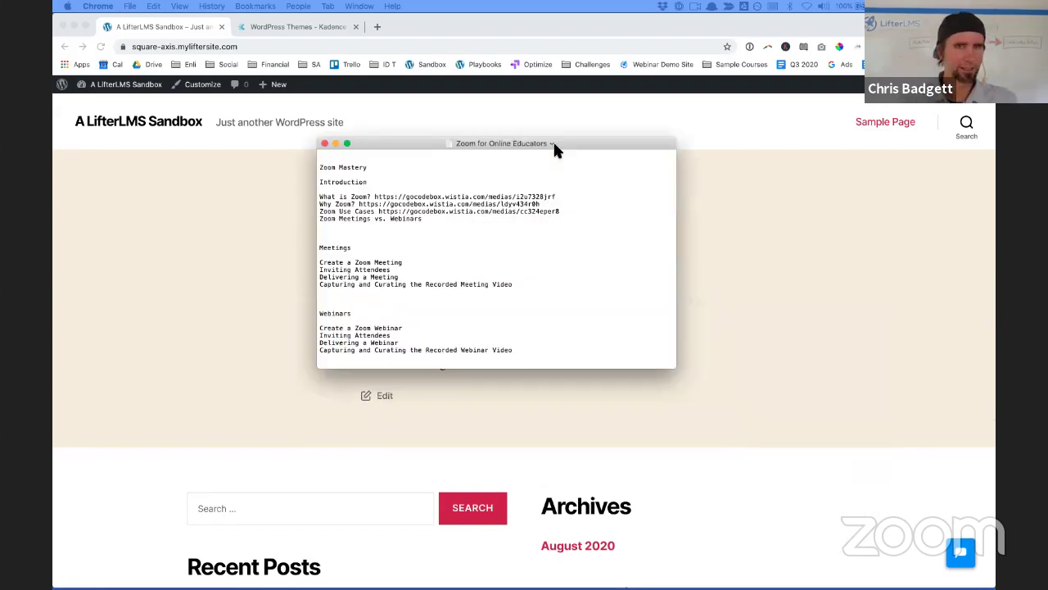
left_click(553, 146)
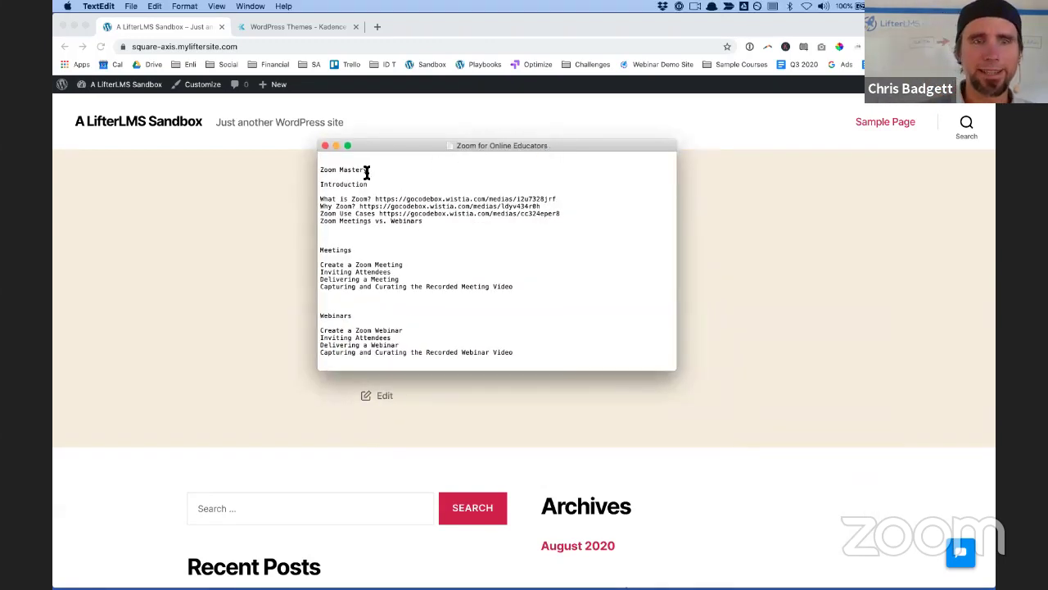
left_click_drag(368, 169, 308, 170)
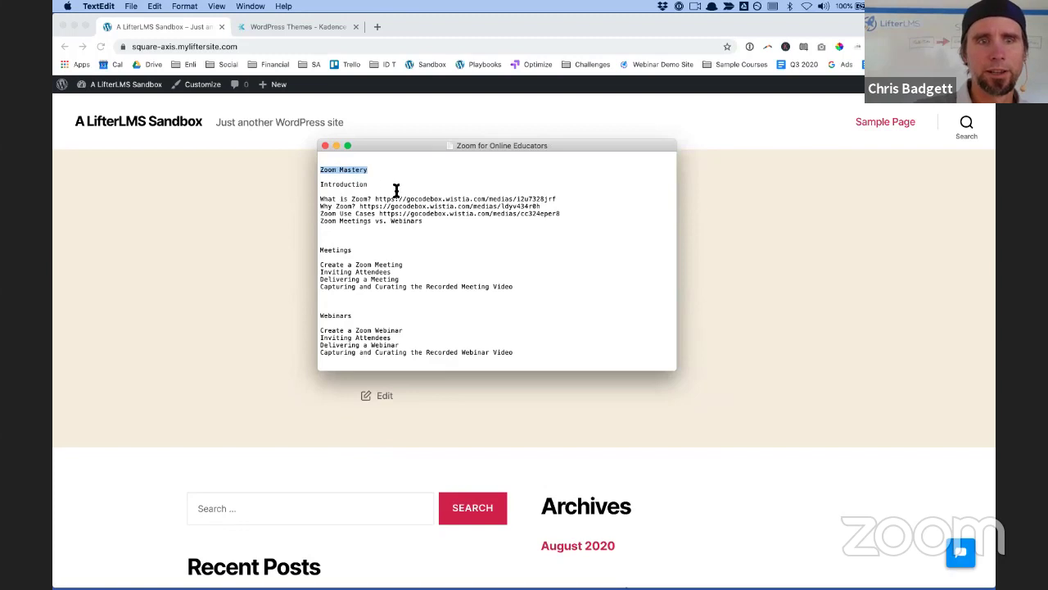
left_click_drag(369, 184, 321, 185)
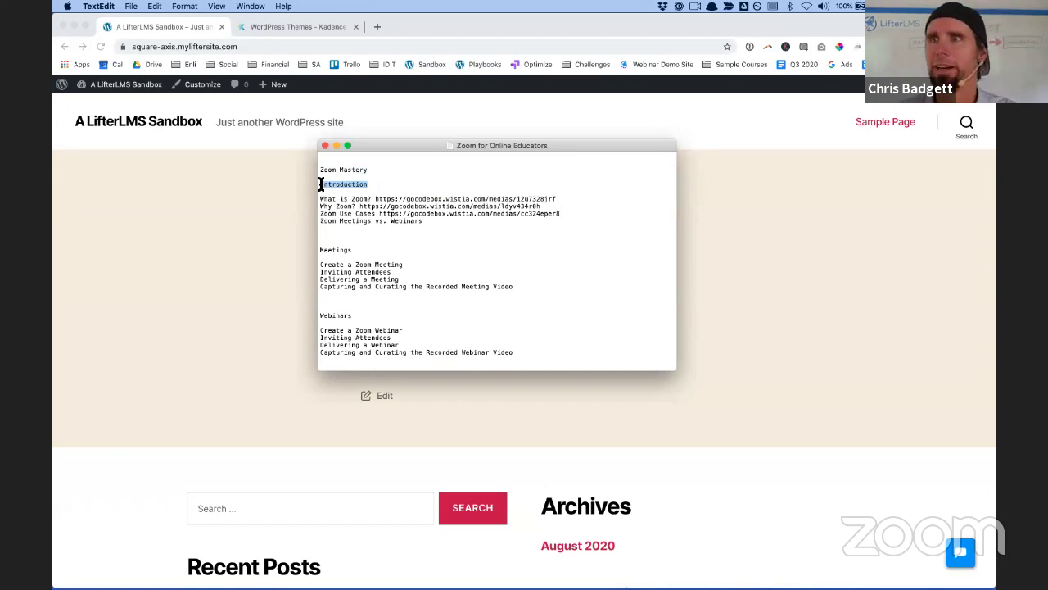
scroll(468, 266, "down", 3)
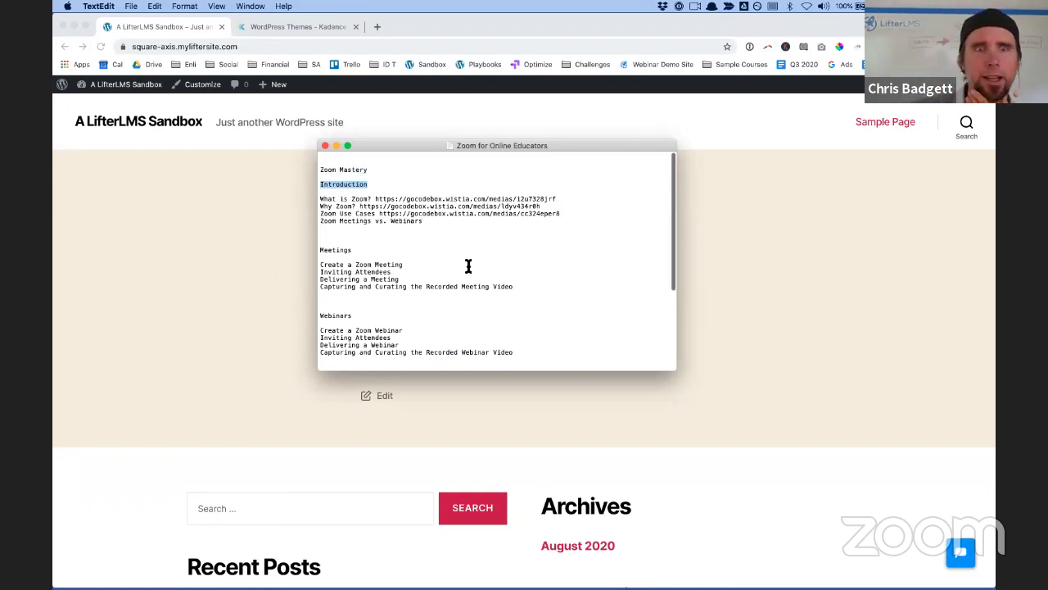
left_click_drag(325, 180, 377, 177)
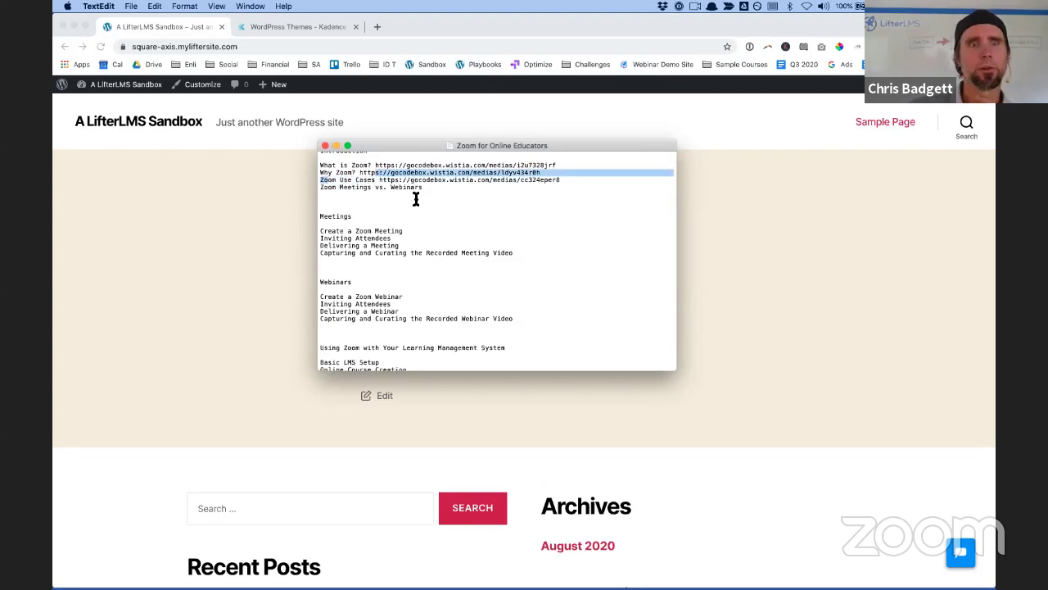
scroll(416, 199, "up", 3)
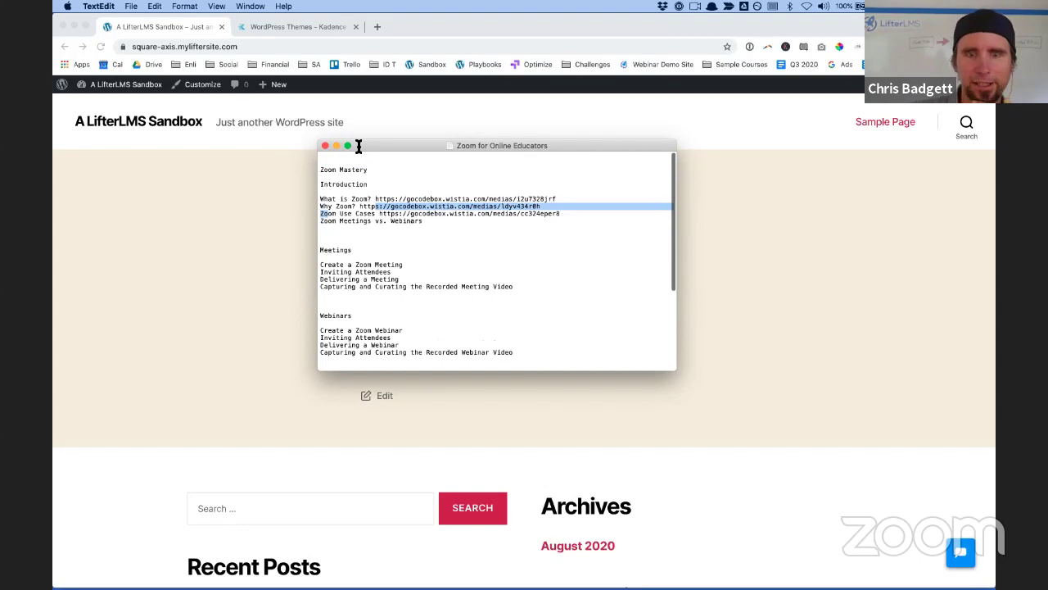
left_click_drag(371, 146, 994, 275)
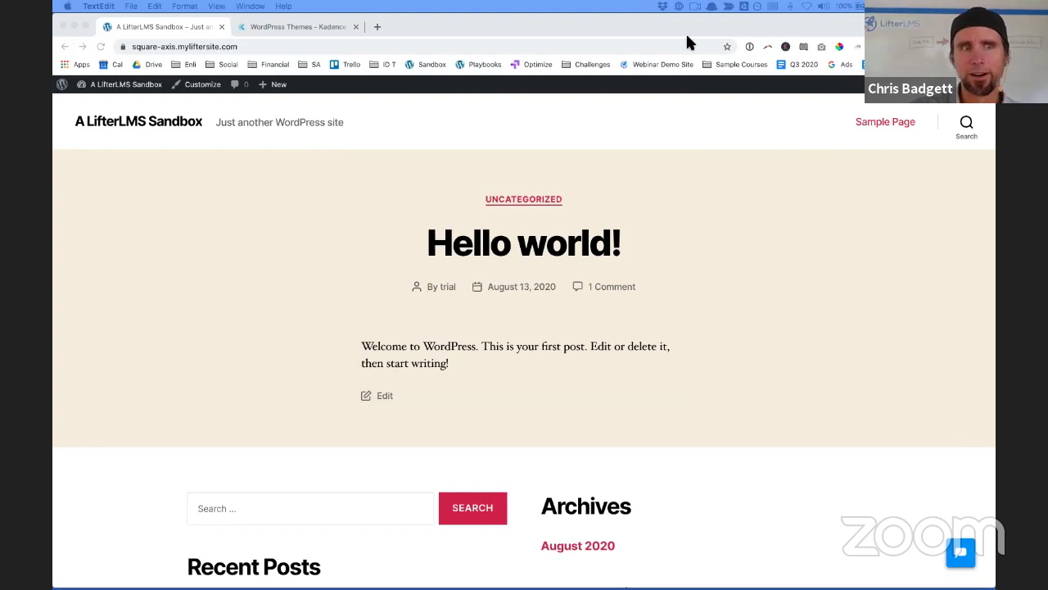
Search the plugin directory for "lifterlms", and install and activate the LMS by LifterLMS plugin
left_click(119, 86)
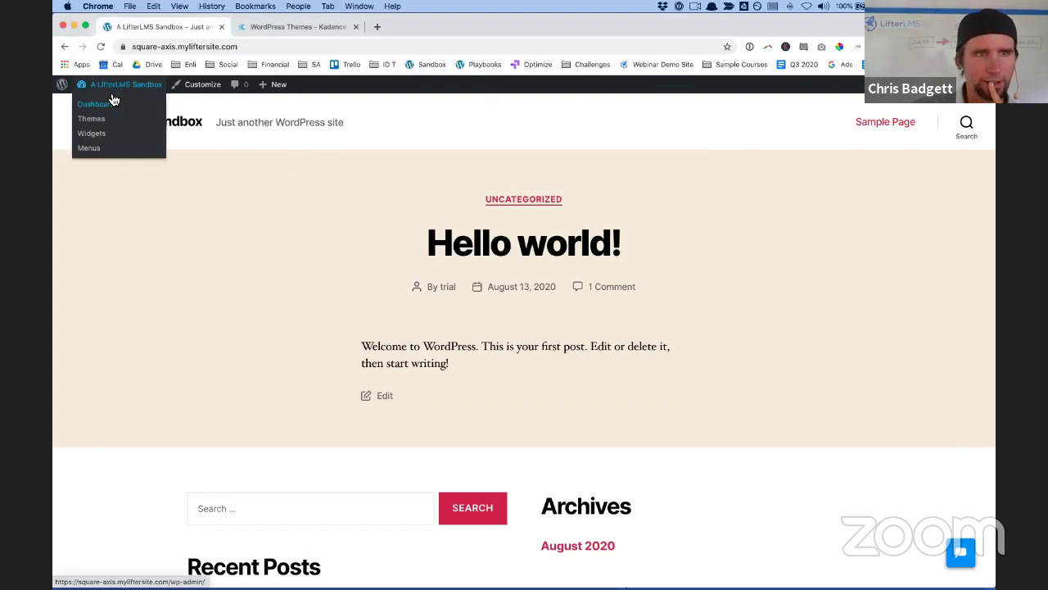
left_click(113, 100)
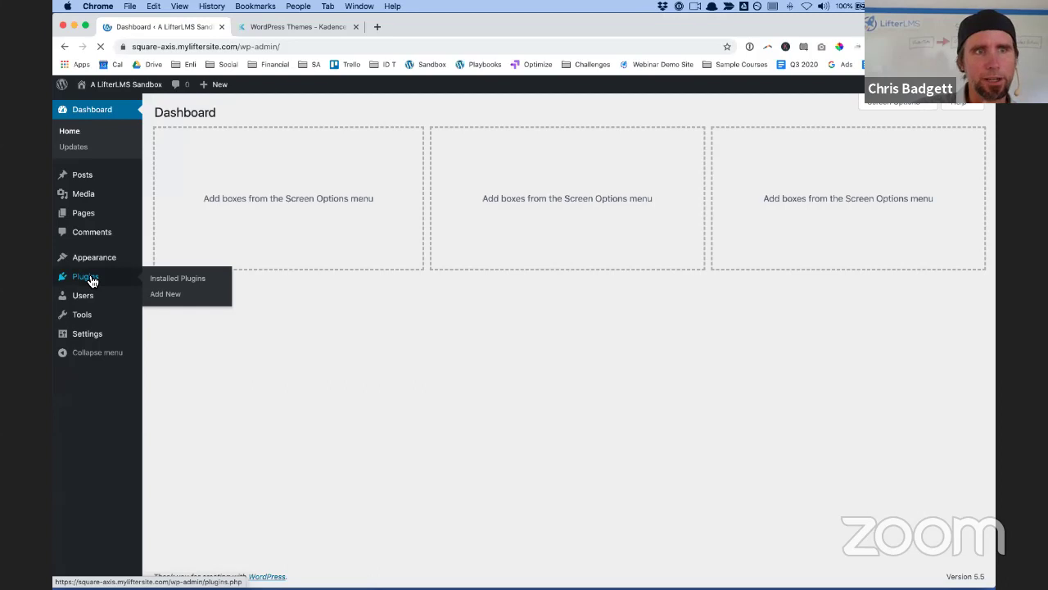
left_click(92, 281)
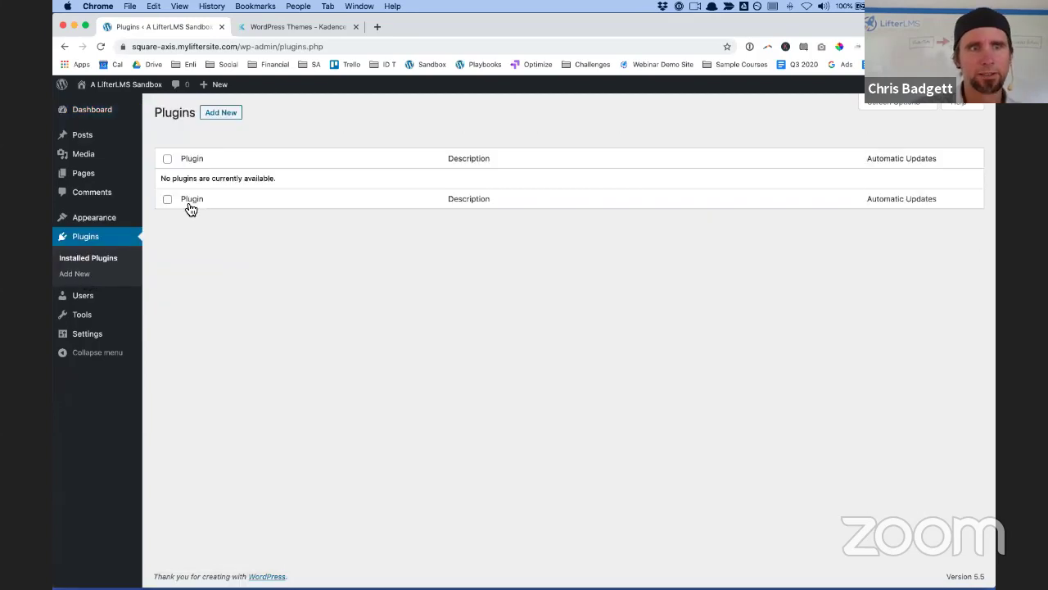
left_click(221, 112)
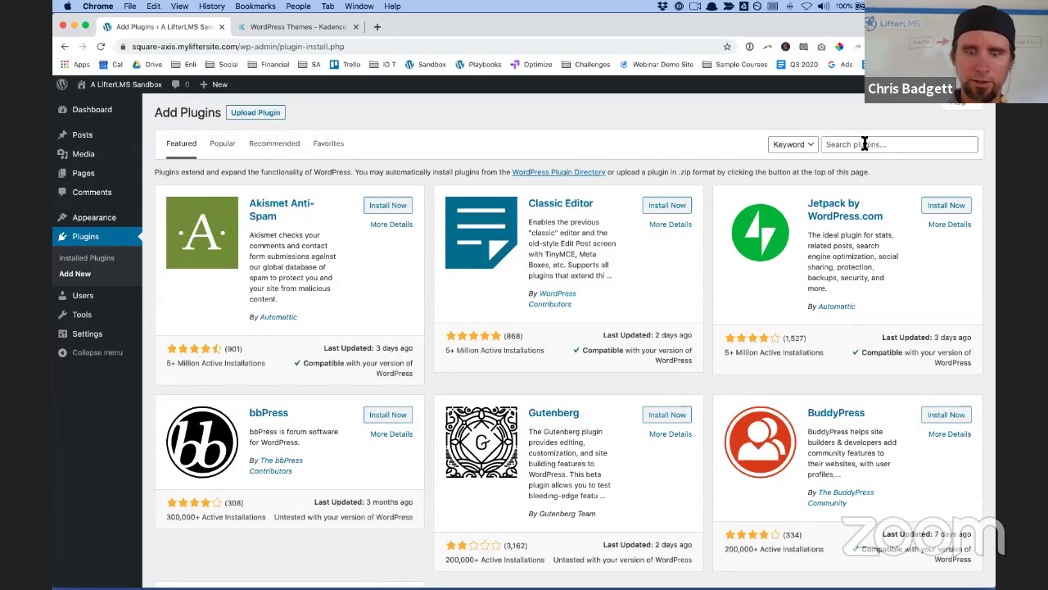
left_click(866, 144)
type("lifterlms")
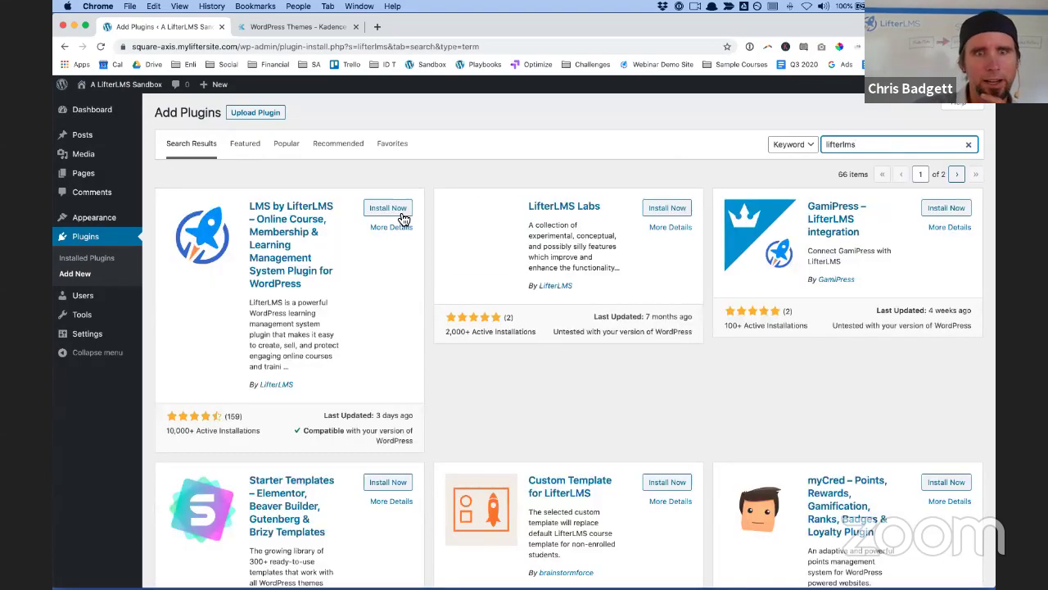
left_click(401, 215)
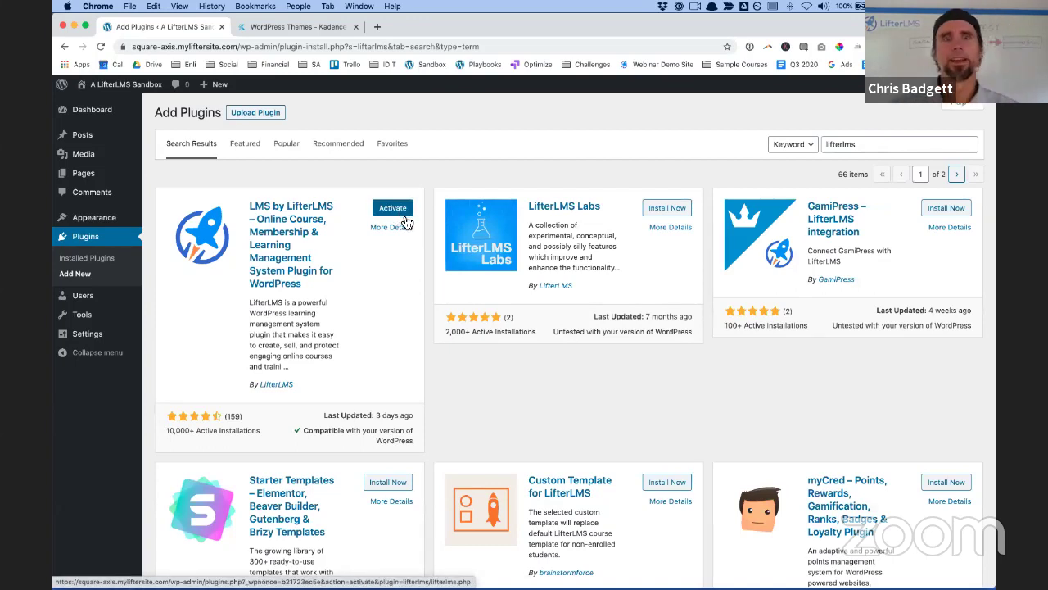
left_click(403, 216)
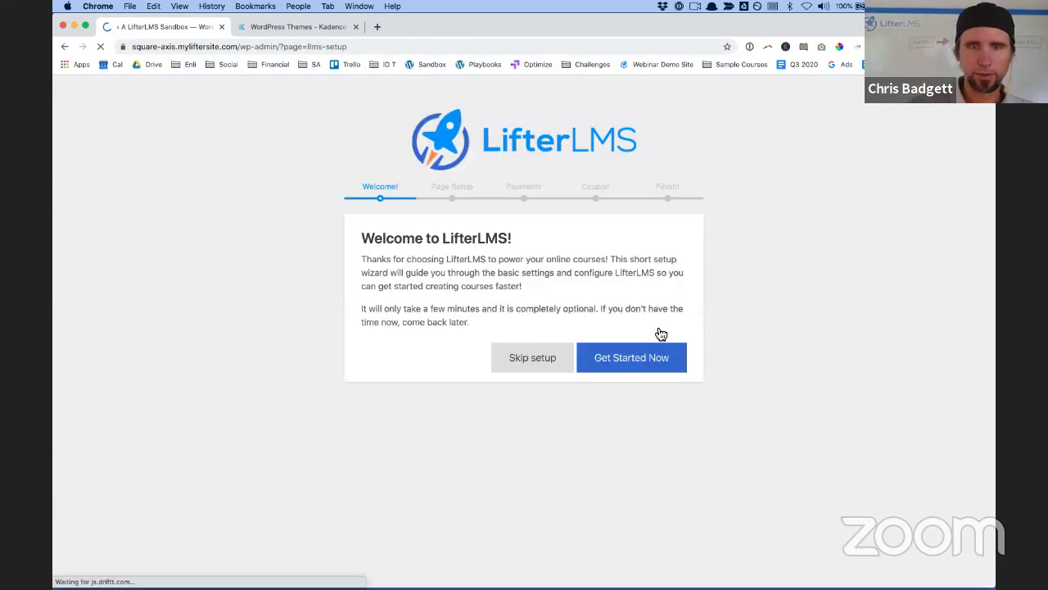
Start the LifterLMS setup wizard and accept the automatic creation of its essential pages
left_click(655, 334)
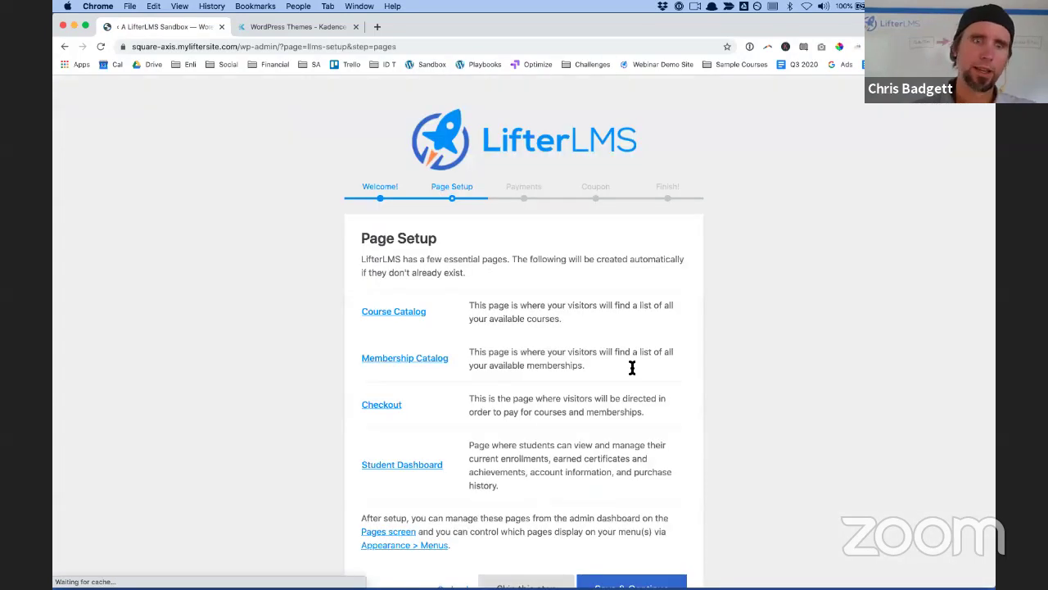
scroll(543, 421, "down", 2)
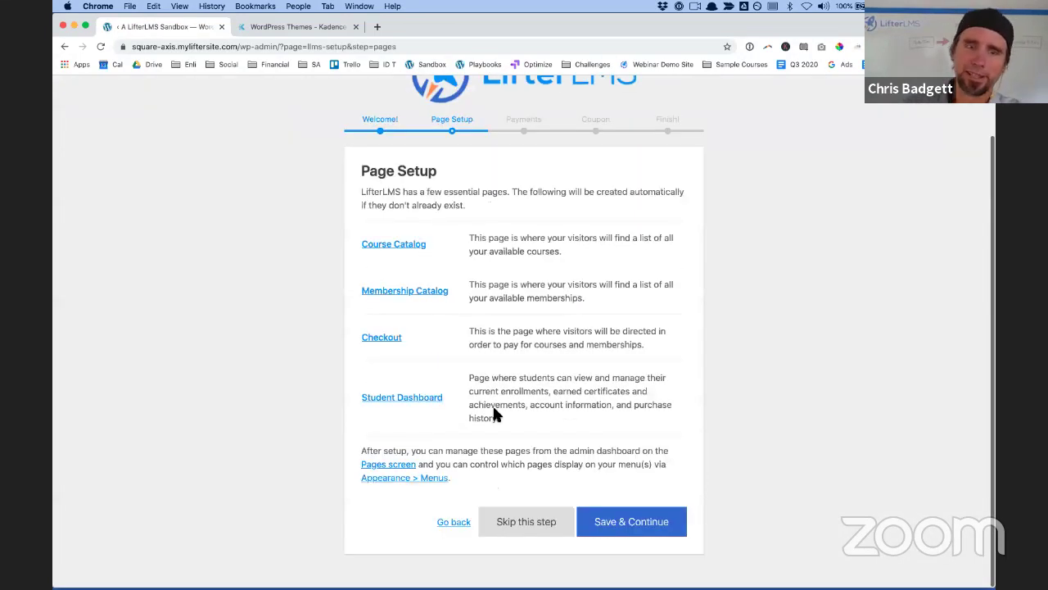
left_click(653, 531)
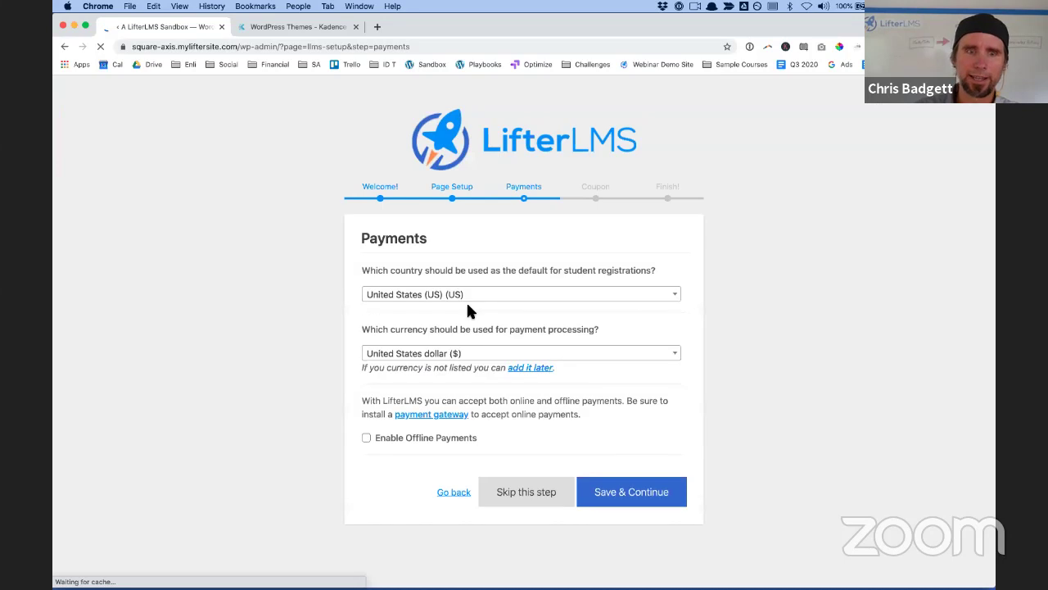
Enable offline payments with the default country and currency, and allow LifterLMS to collect usage data in exchange for a coupon
left_click(366, 439)
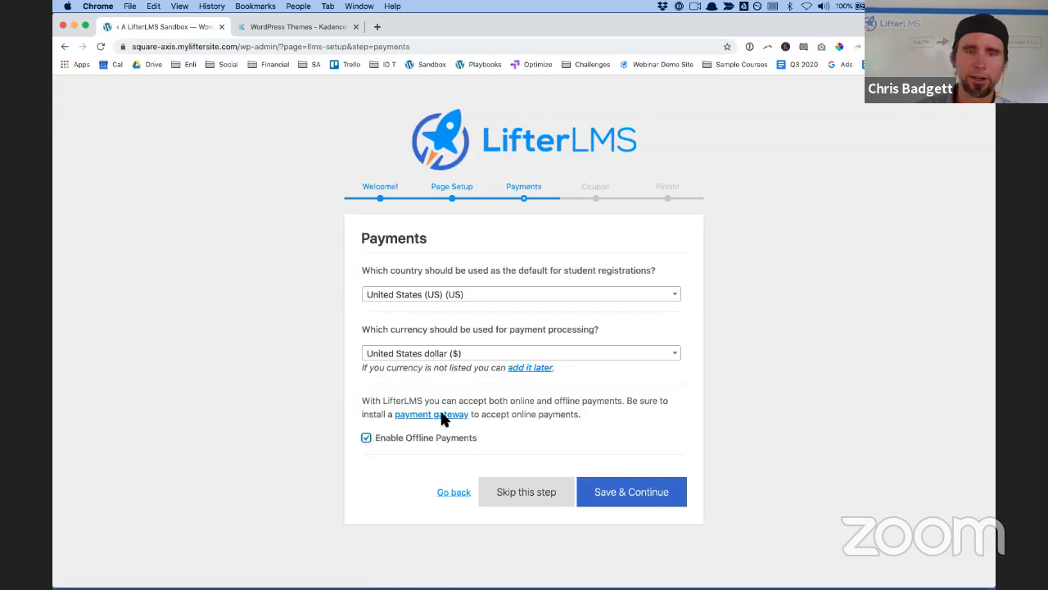
left_click(624, 490)
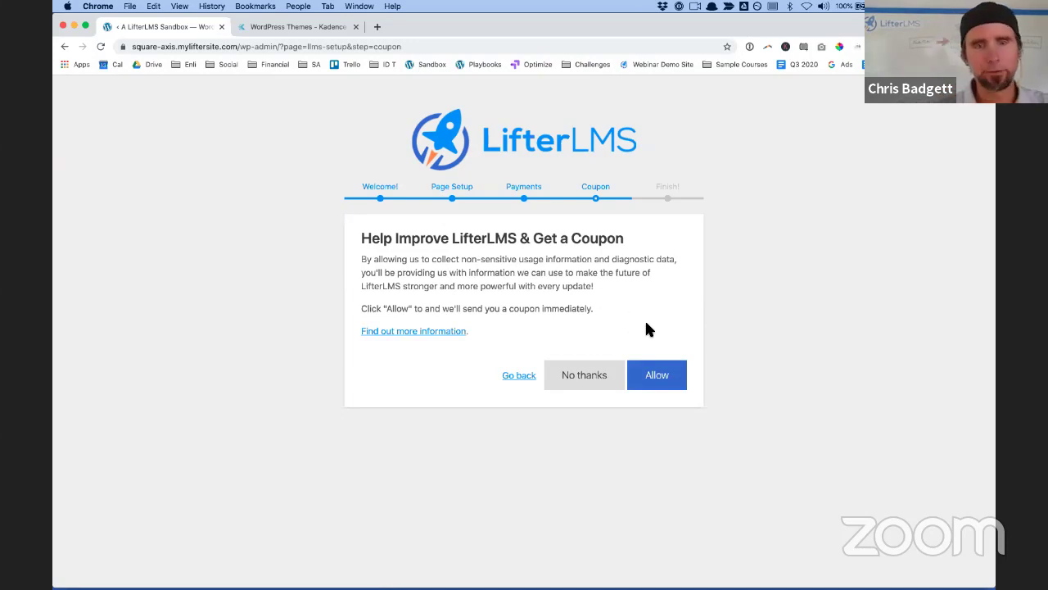
left_click(663, 389)
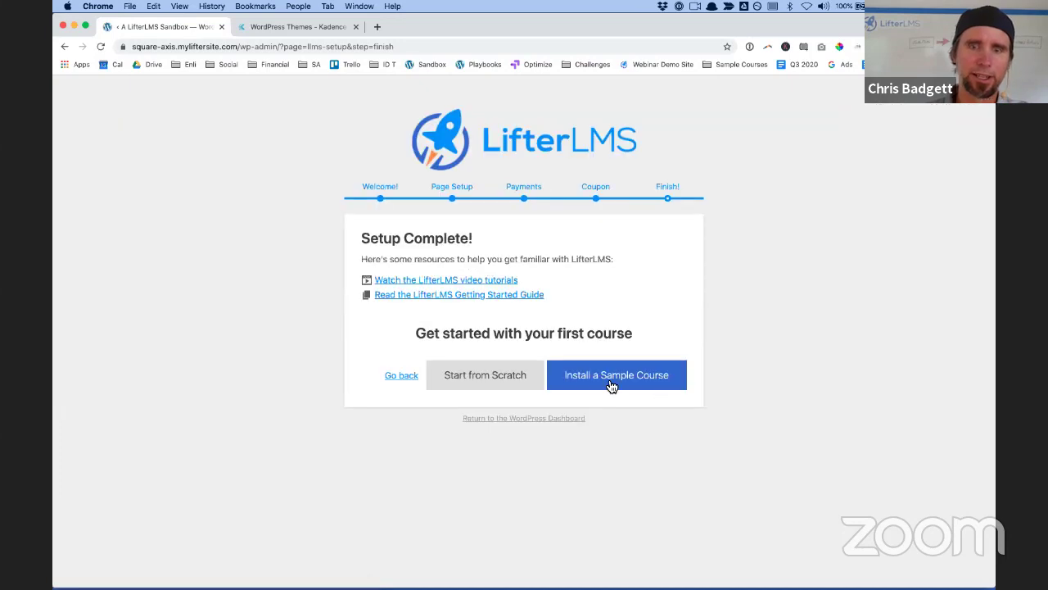
Finish the setup by installing a sample course, and dismiss the theme sidebar notice and the editor's welcome guide
left_click(611, 386)
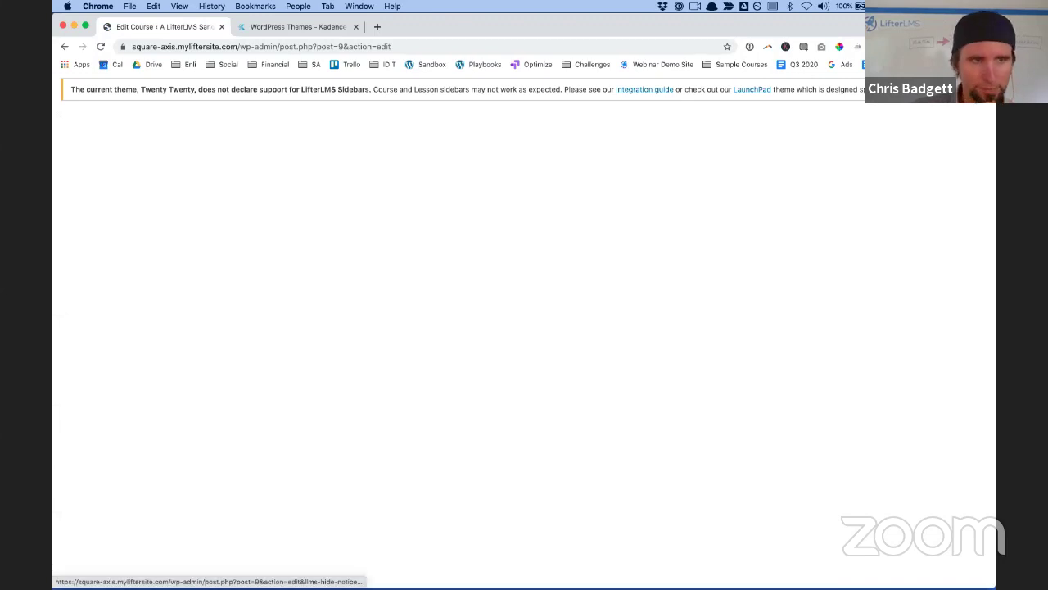
left_click(980, 90)
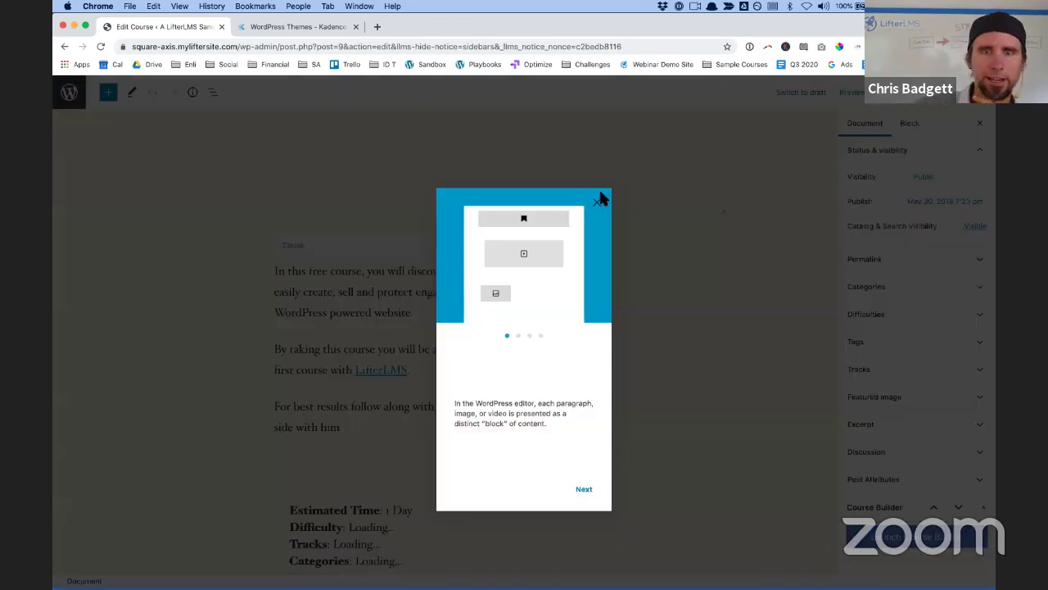
left_click(598, 191)
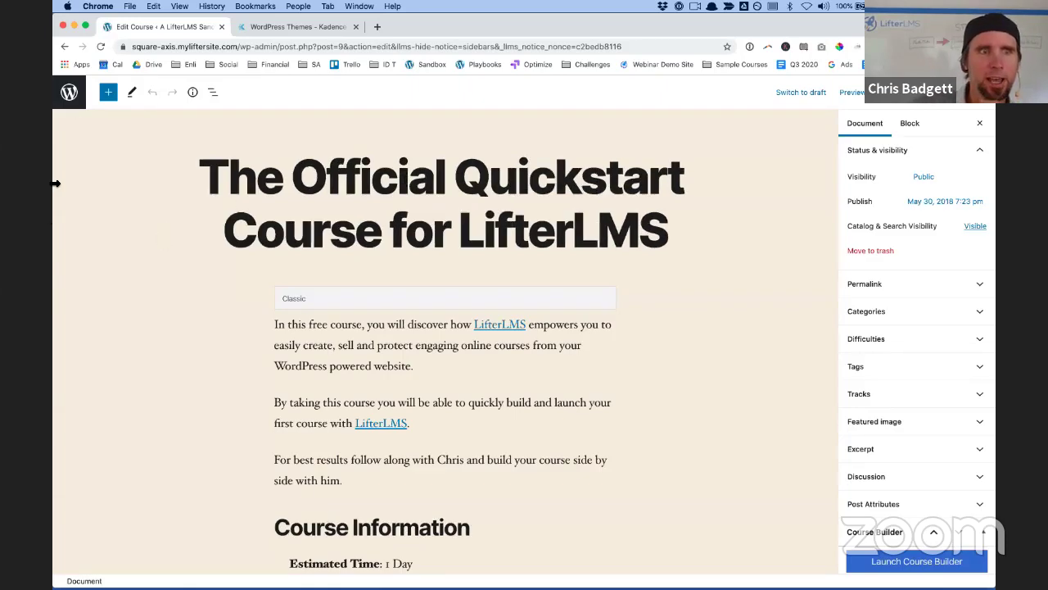
Leave the course editor and view the public site's course catalog and the Official Quickstart Course for LifterLMS page
left_click(73, 103)
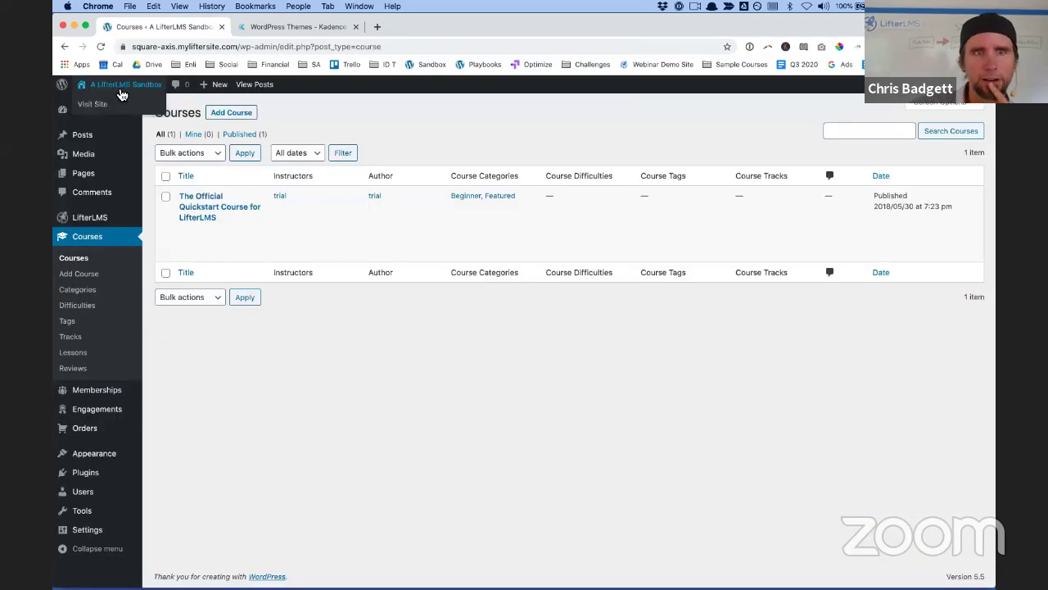
left_click(110, 102)
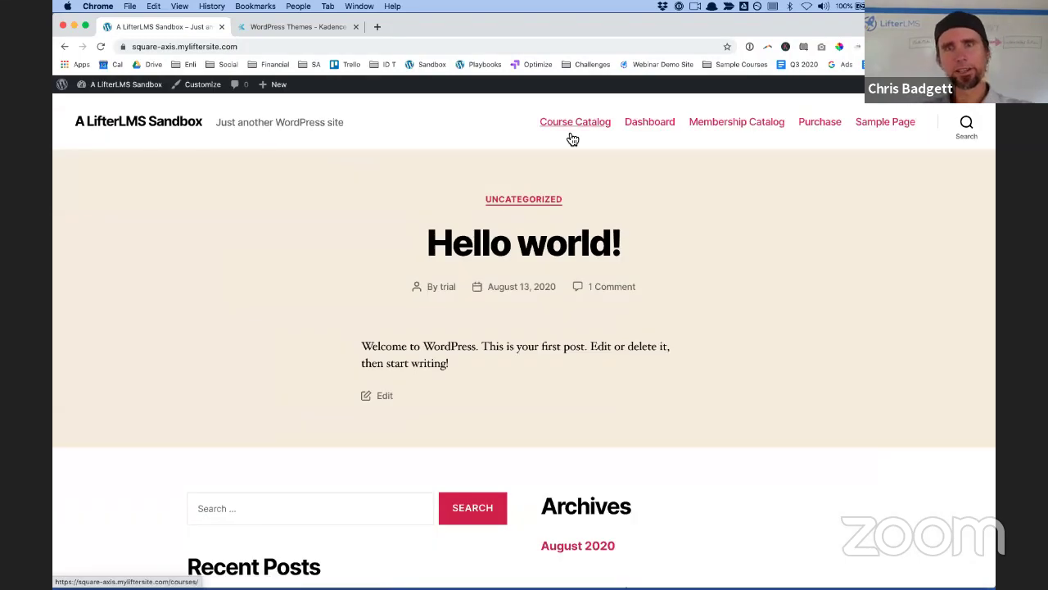
left_click(573, 138)
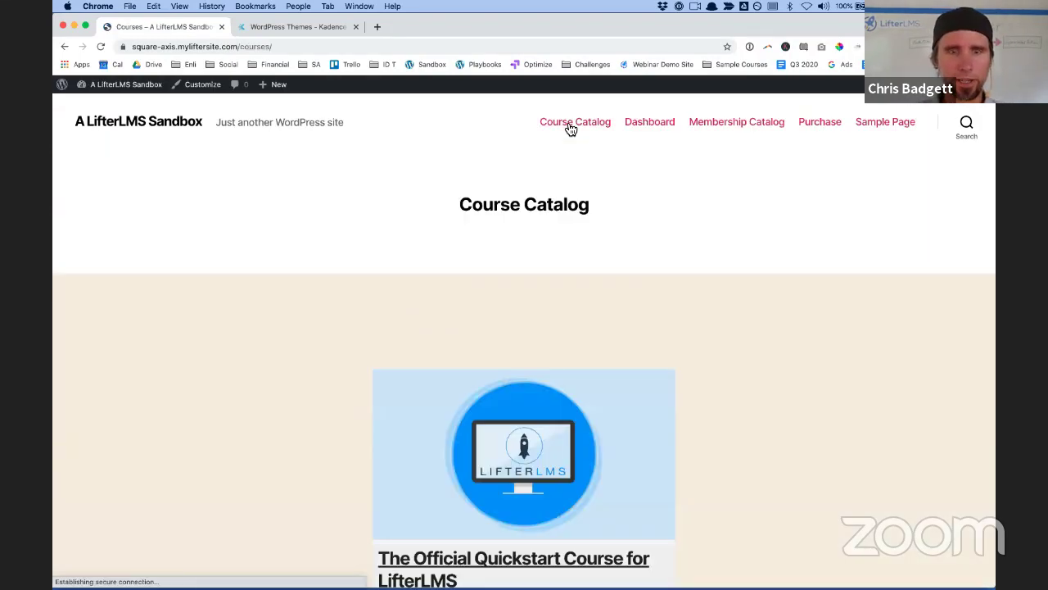
scroll(608, 428, "down", 3)
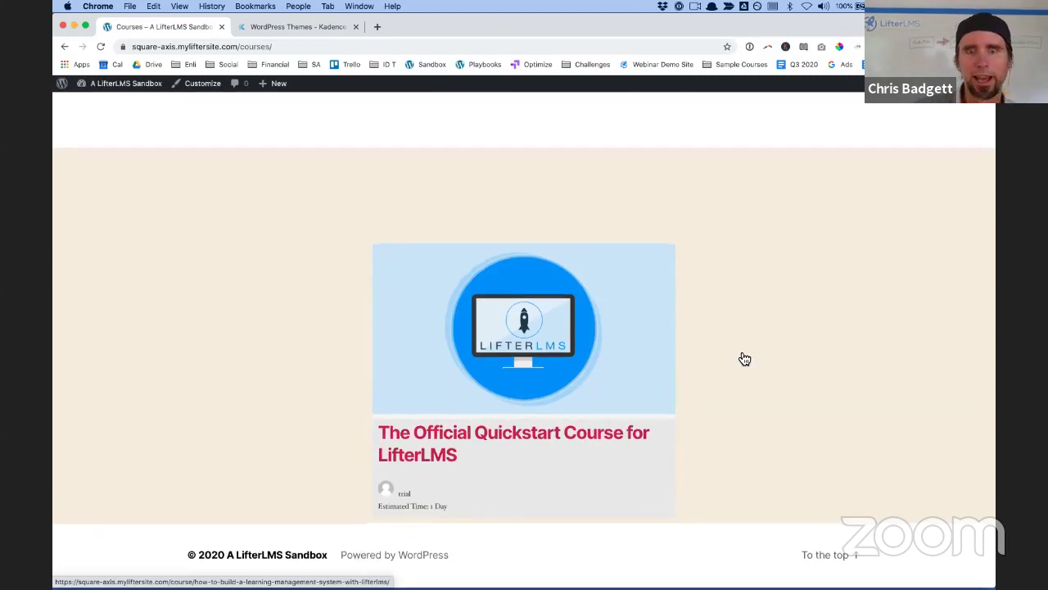
left_click(583, 440)
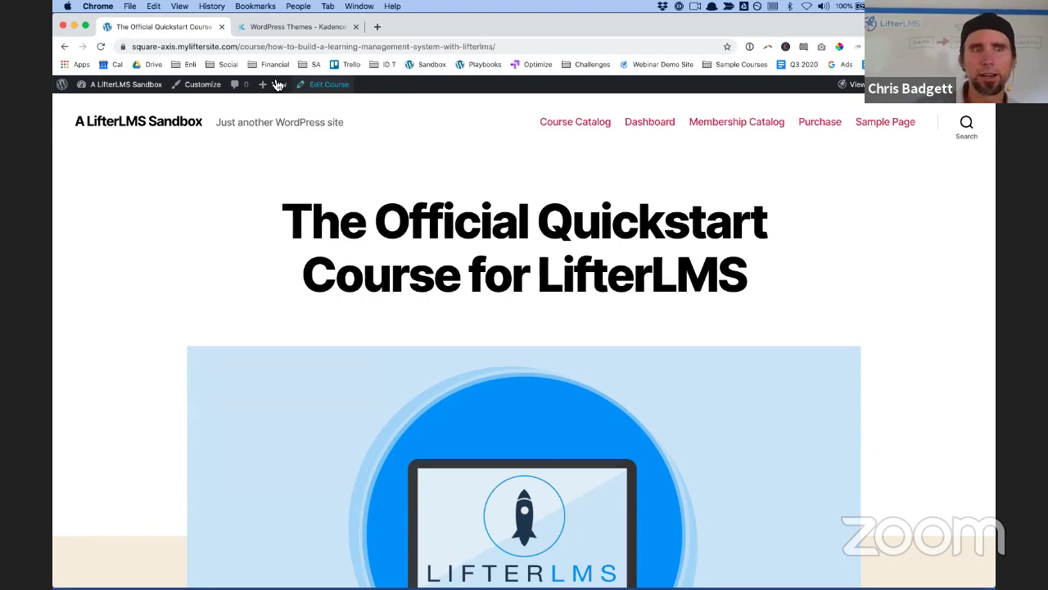
Return to the site's admin dashboard and open the list of installed themes
mouse_move(92, 85)
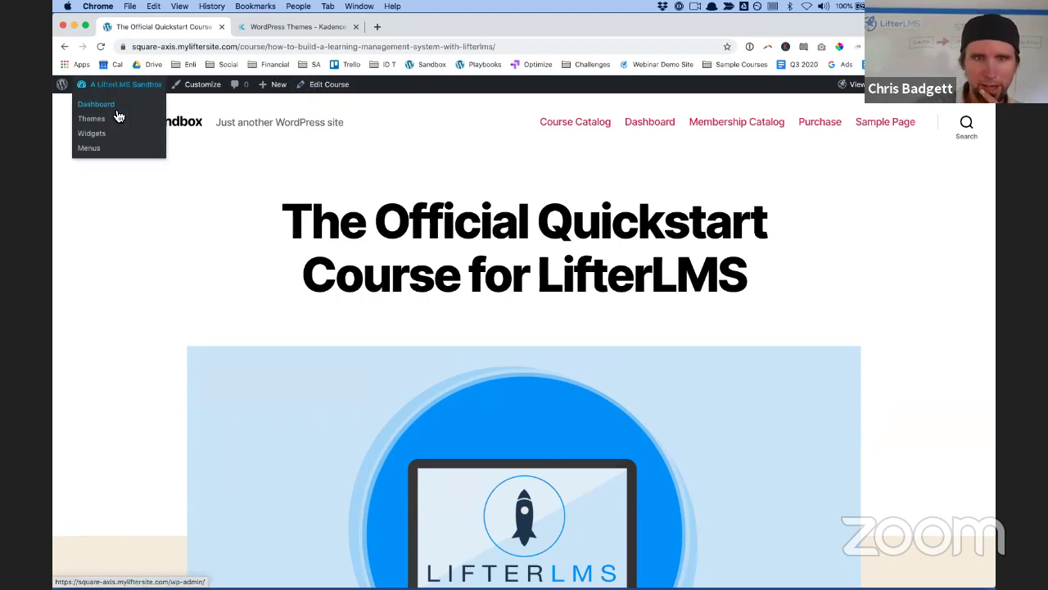
left_click(116, 112)
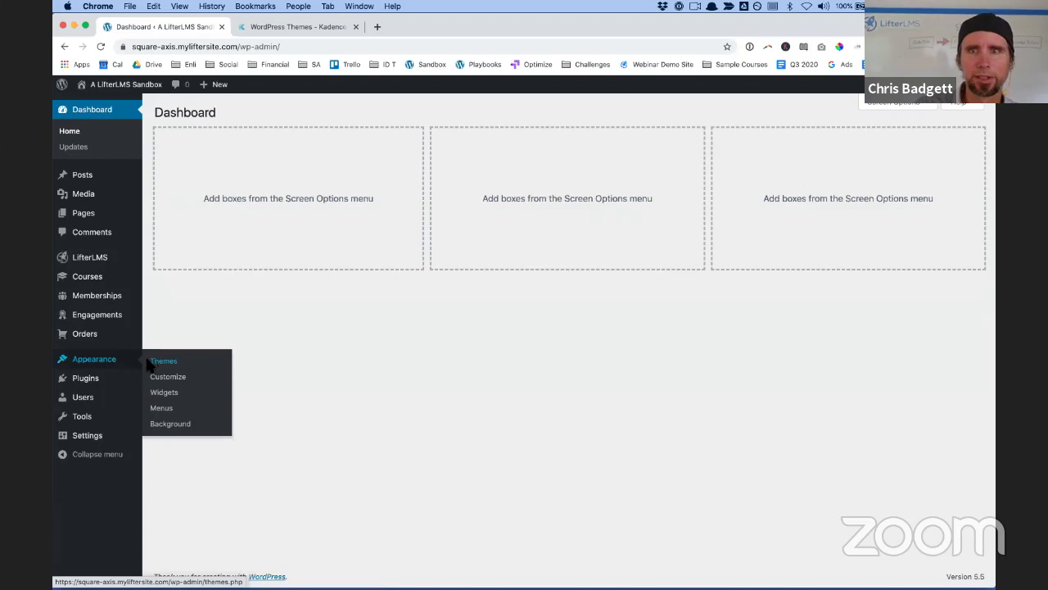
left_click(149, 361)
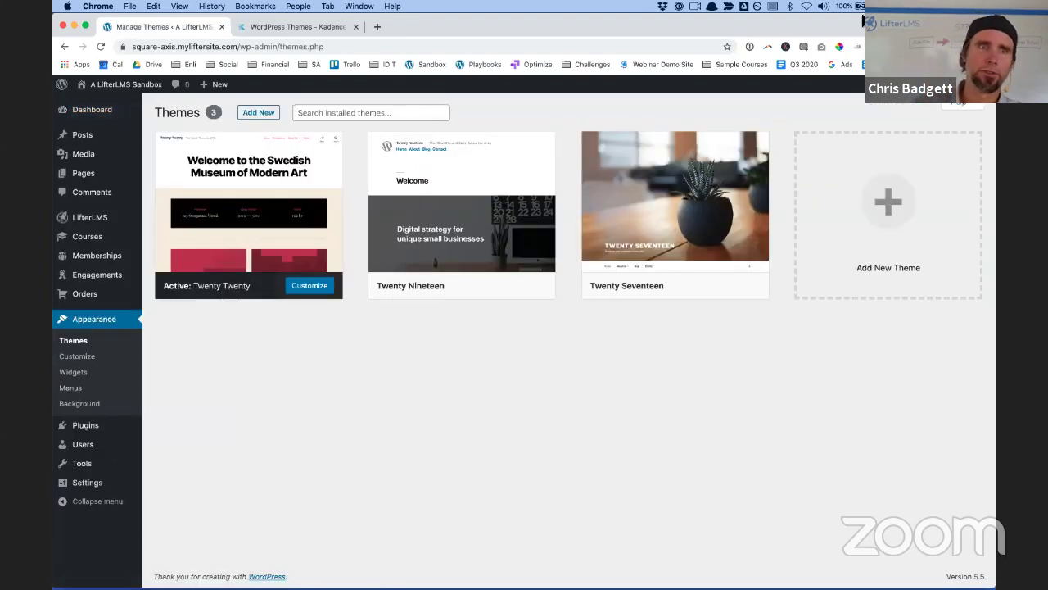
Download the free Kadence theme zip from the Kadence WP site without subscribing by email
left_click(249, 28)
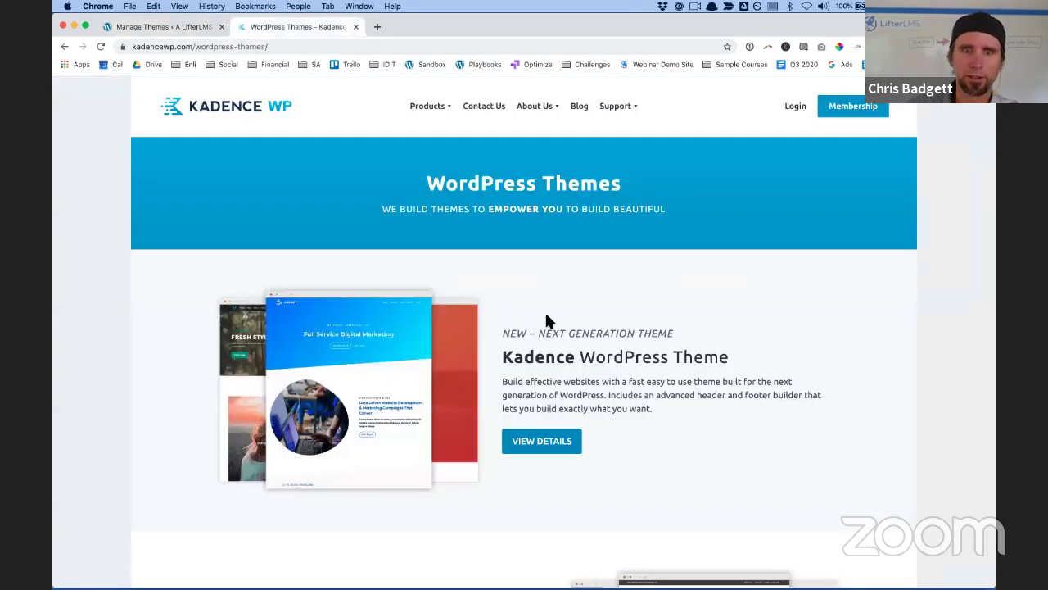
left_click(564, 449)
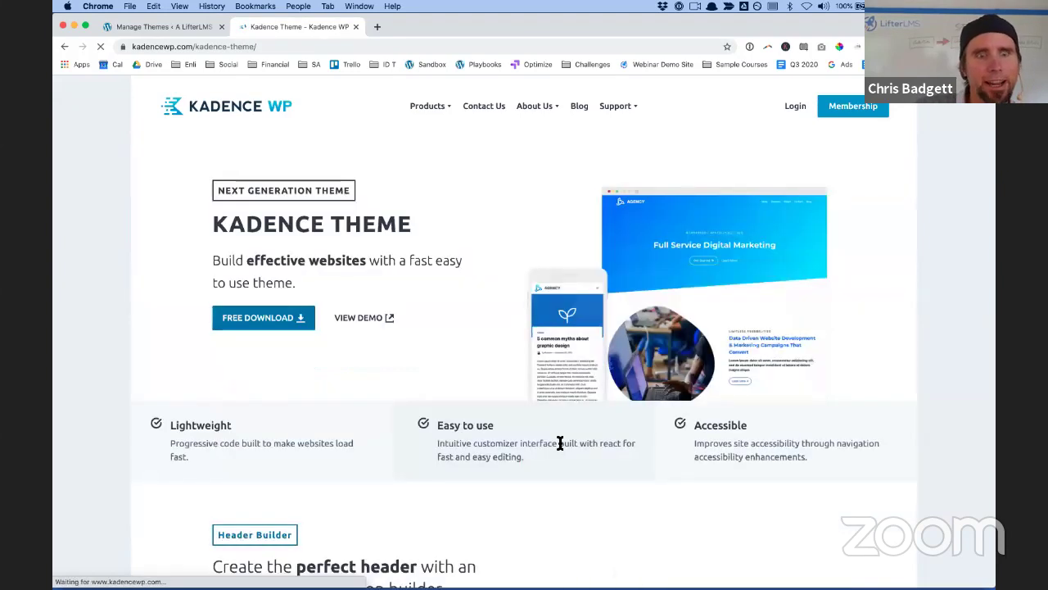
left_click(254, 320)
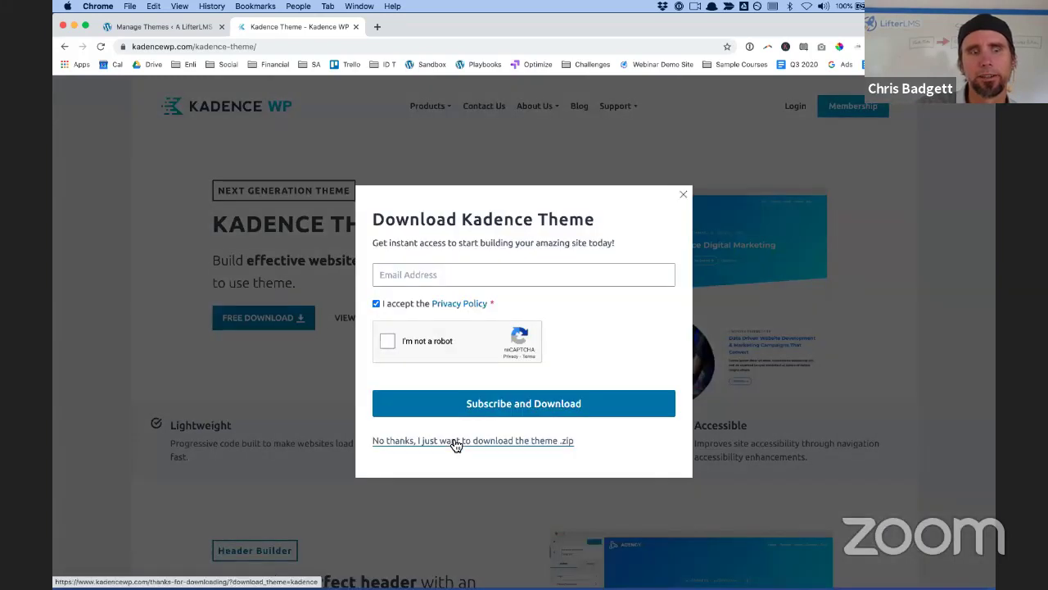
left_click(456, 442)
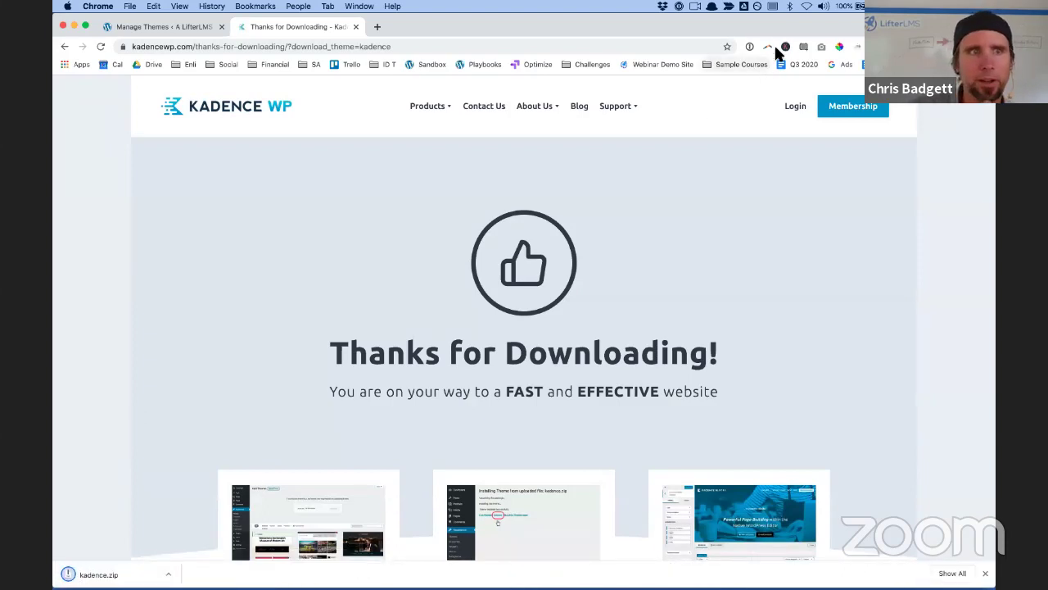
Upload kadence.zip from the Desktop as a new theme on the sandbox site, and install and activate it
left_click(139, 27)
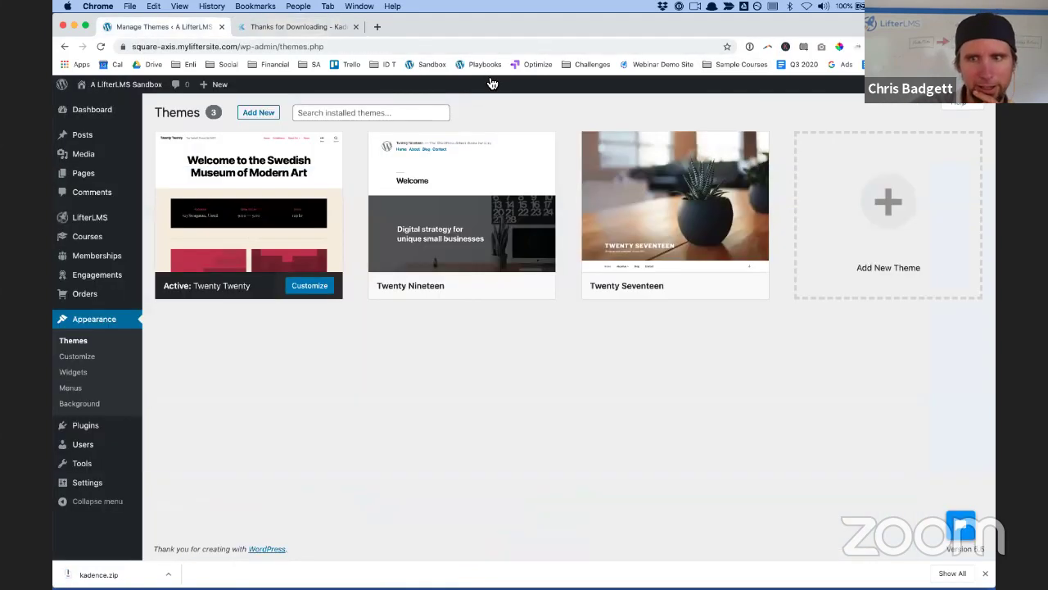
left_click(881, 189)
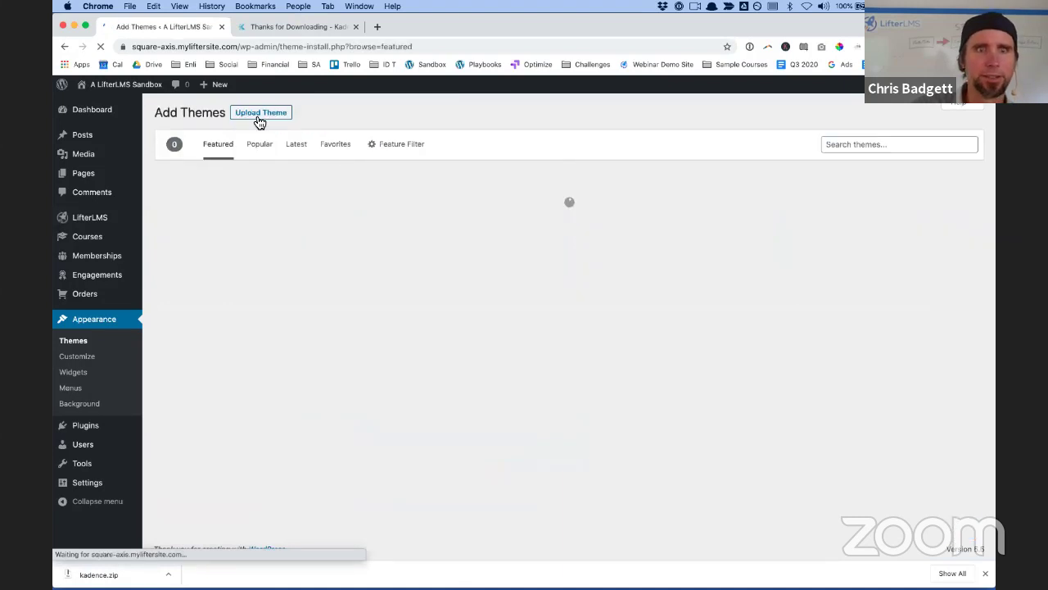
left_click(257, 113)
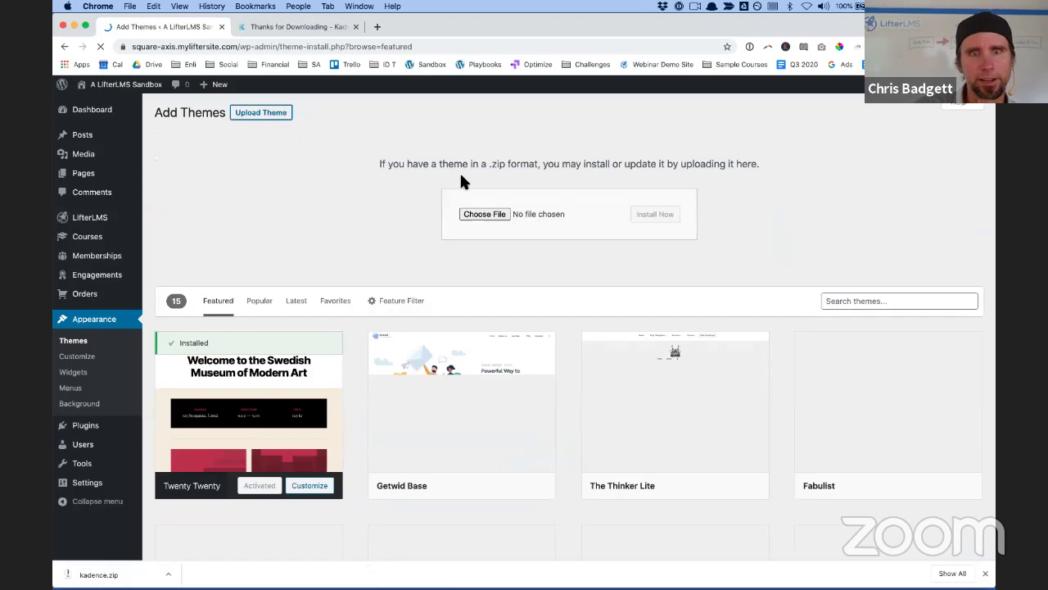
left_click(486, 214)
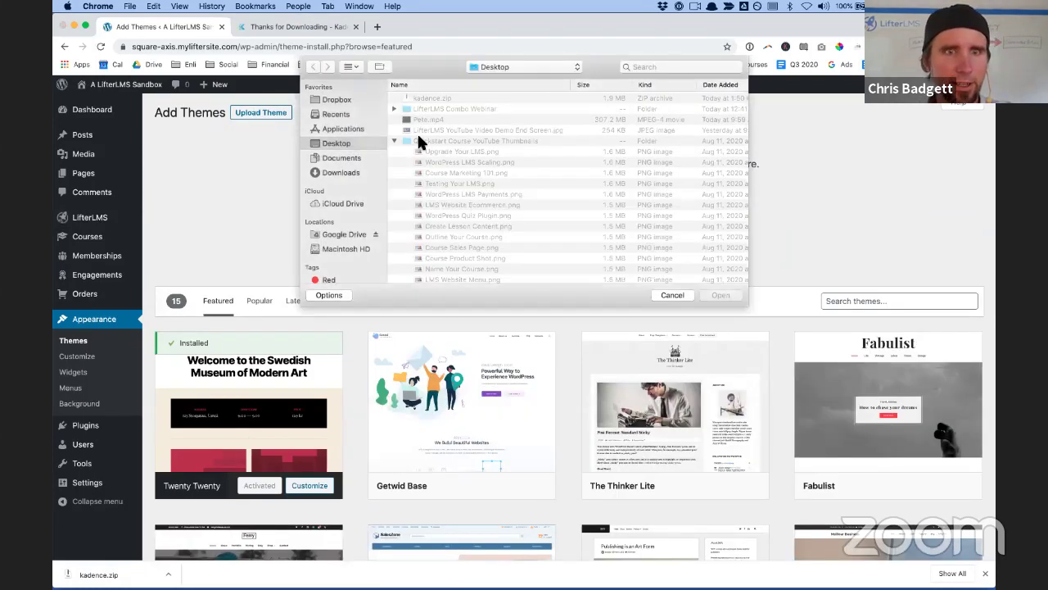
left_click(416, 97)
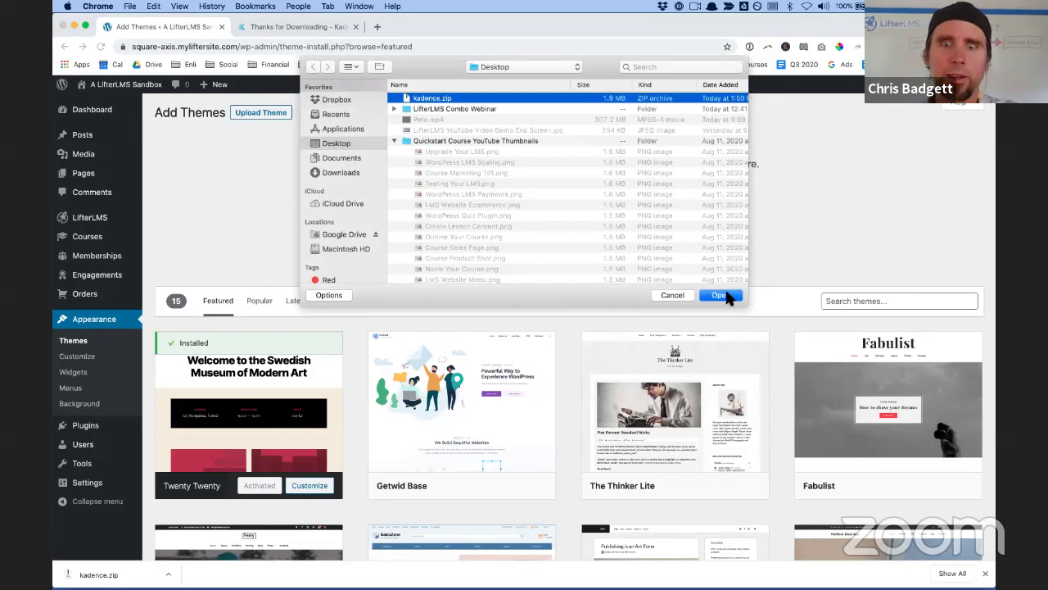
left_click(721, 296)
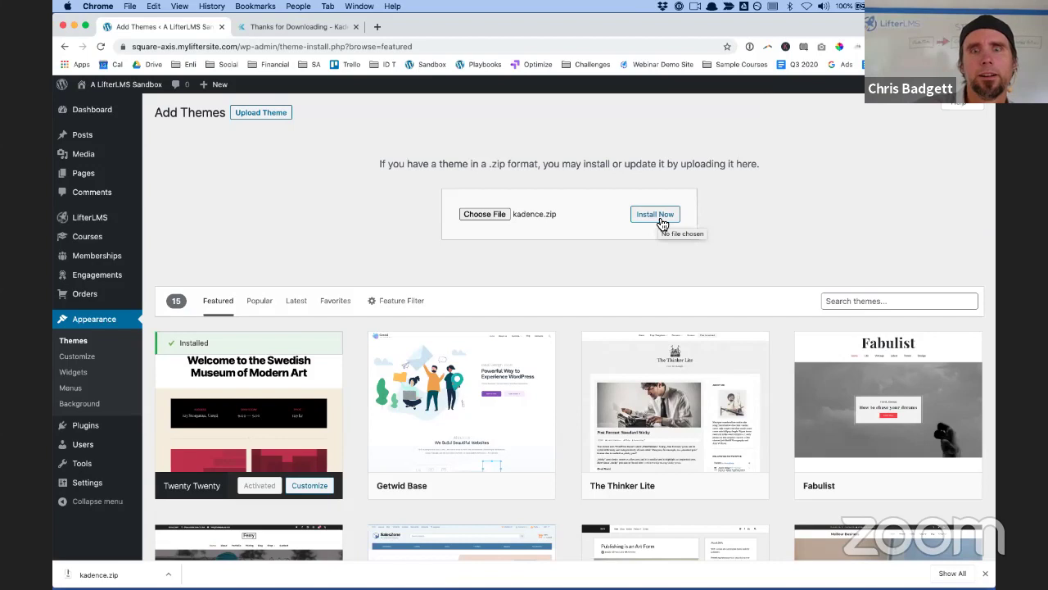
left_click(662, 224)
left_click(663, 224)
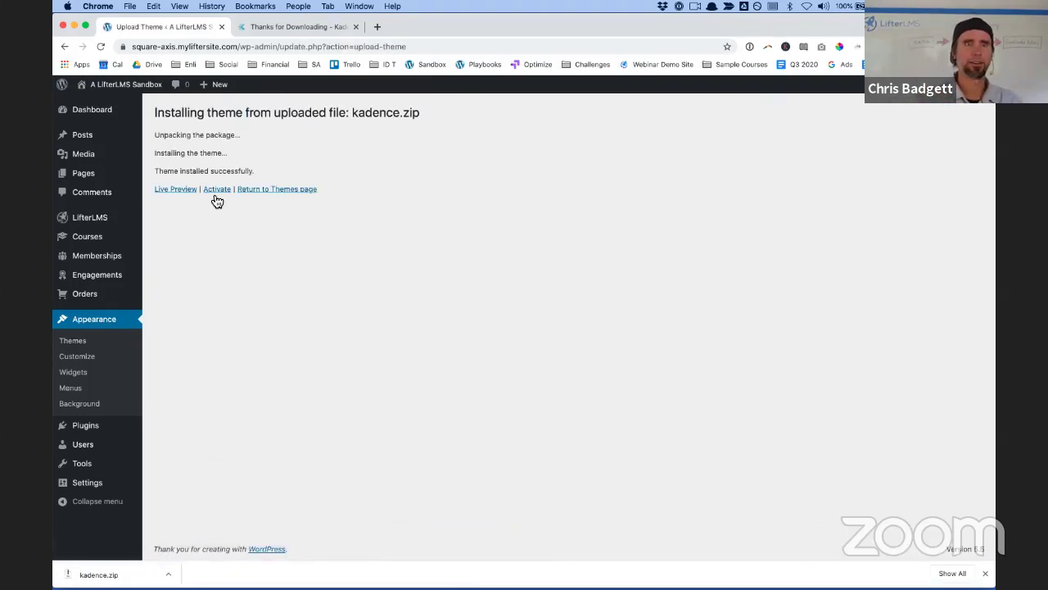
left_click(218, 197)
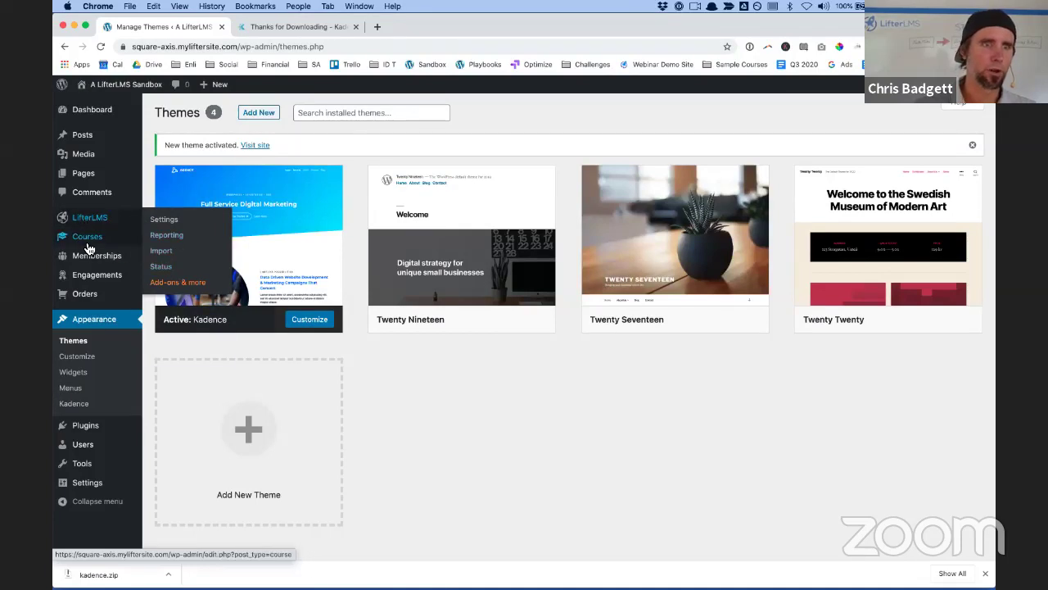
mouse_move(142, 237)
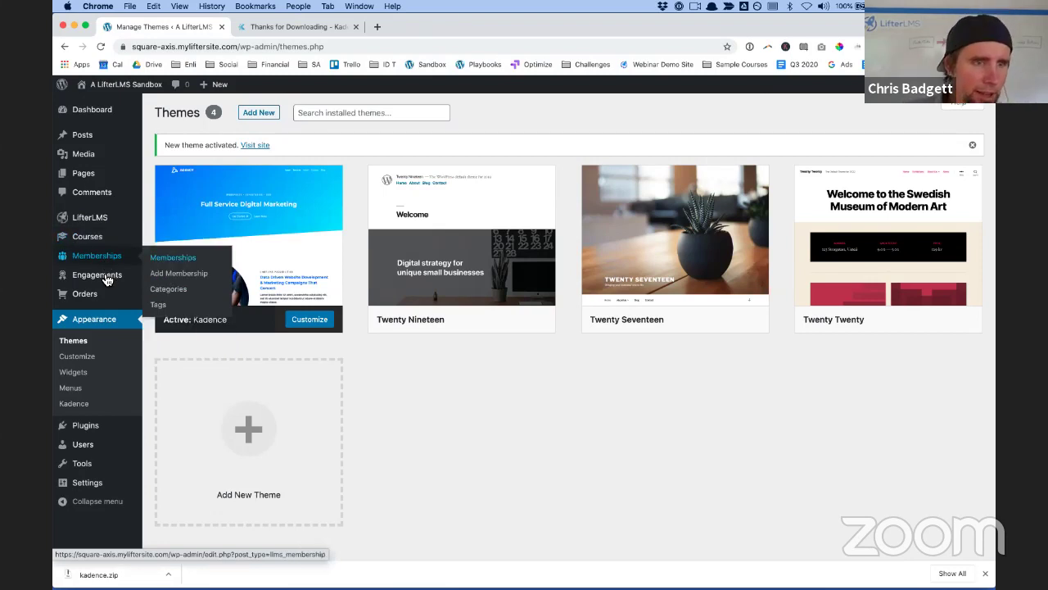
mouse_move(111, 277)
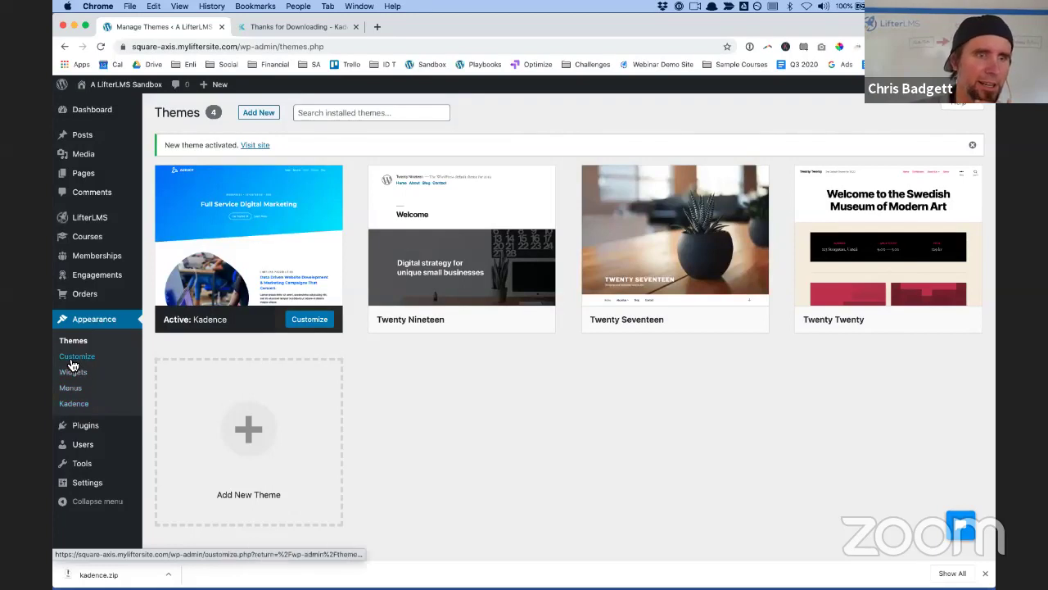
mouse_move(83, 291)
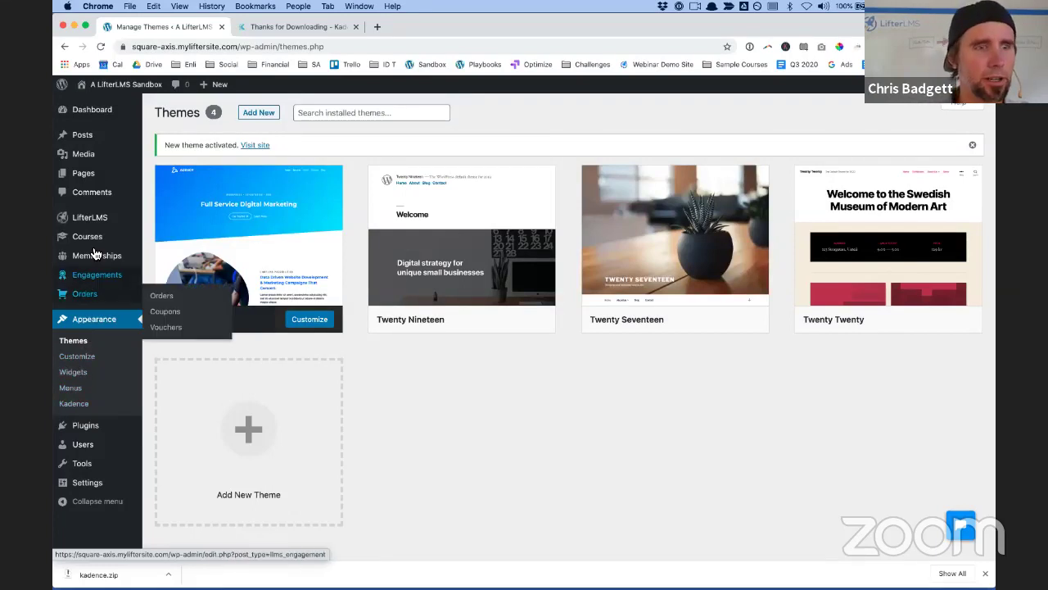
Add a new course and title it "Zoom Mastery", as in the prepared course outline
mouse_move(94, 250)
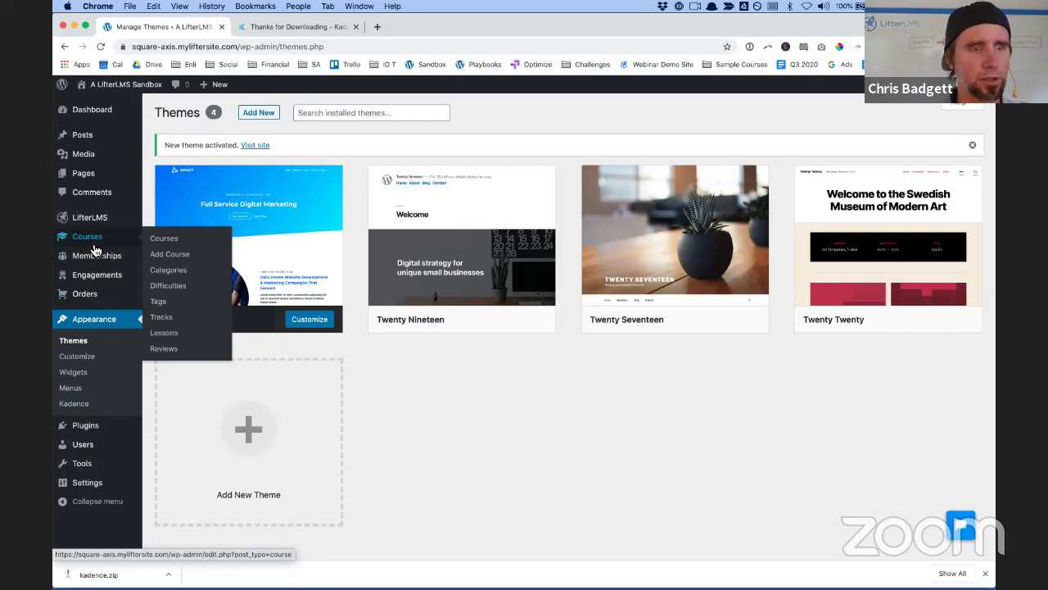
left_click(174, 257)
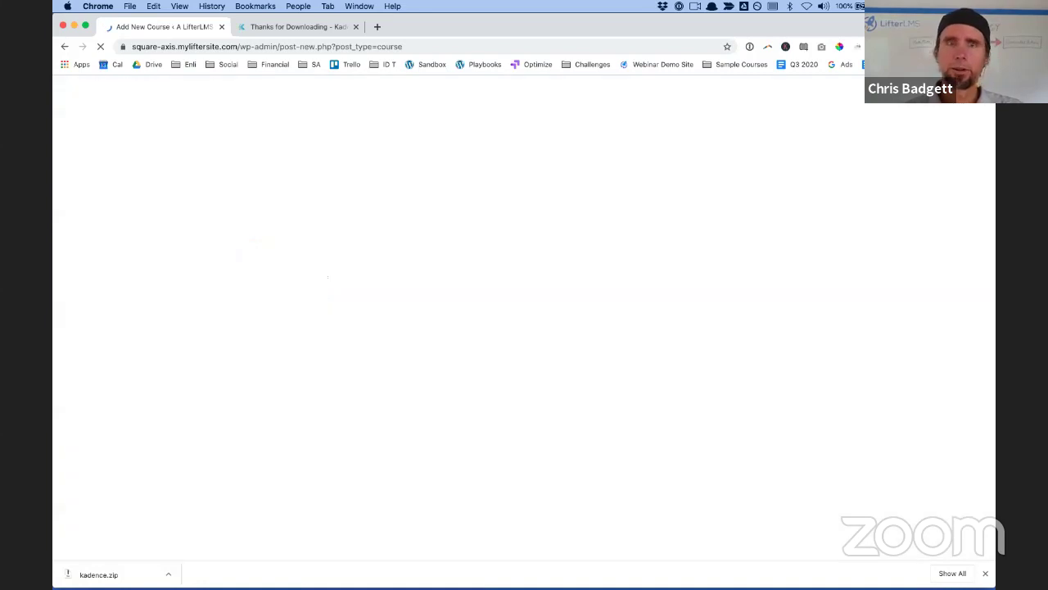
left_click_drag(688, 328, 506, 306)
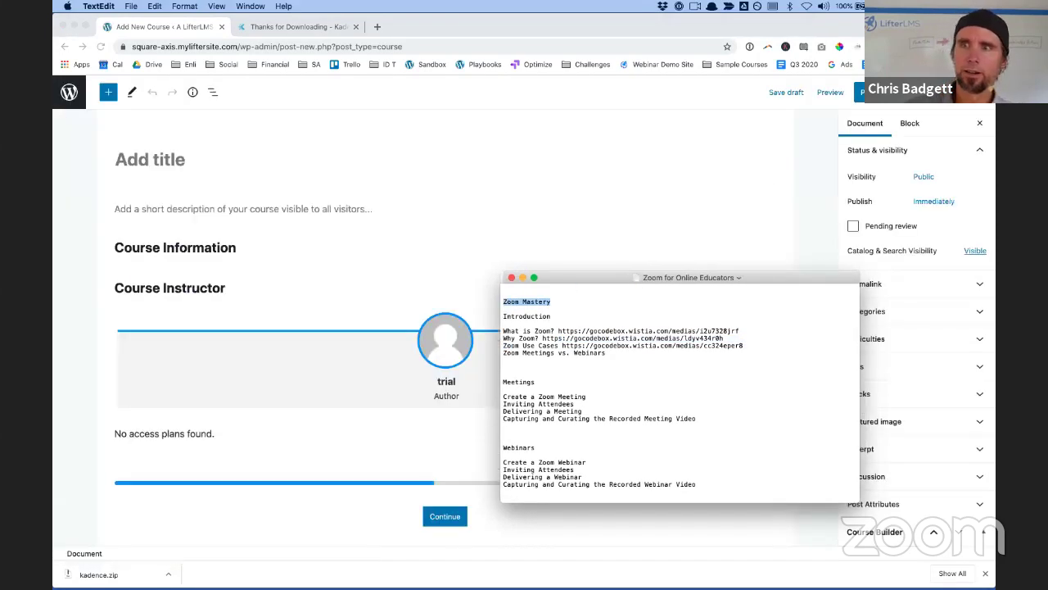
left_click_drag(565, 276, 713, 316)
left_click(188, 155)
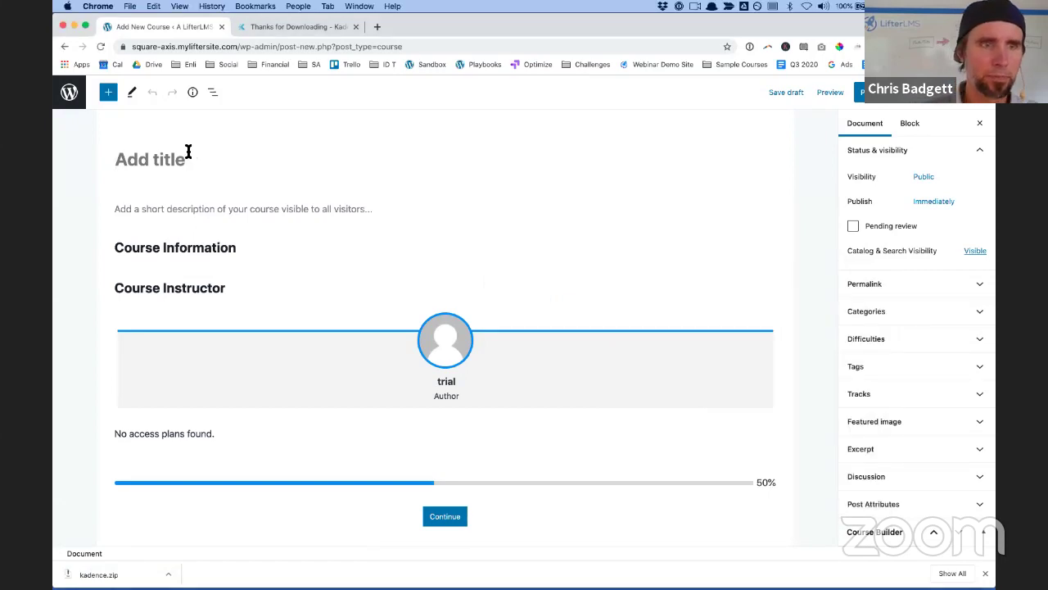
type("Z")
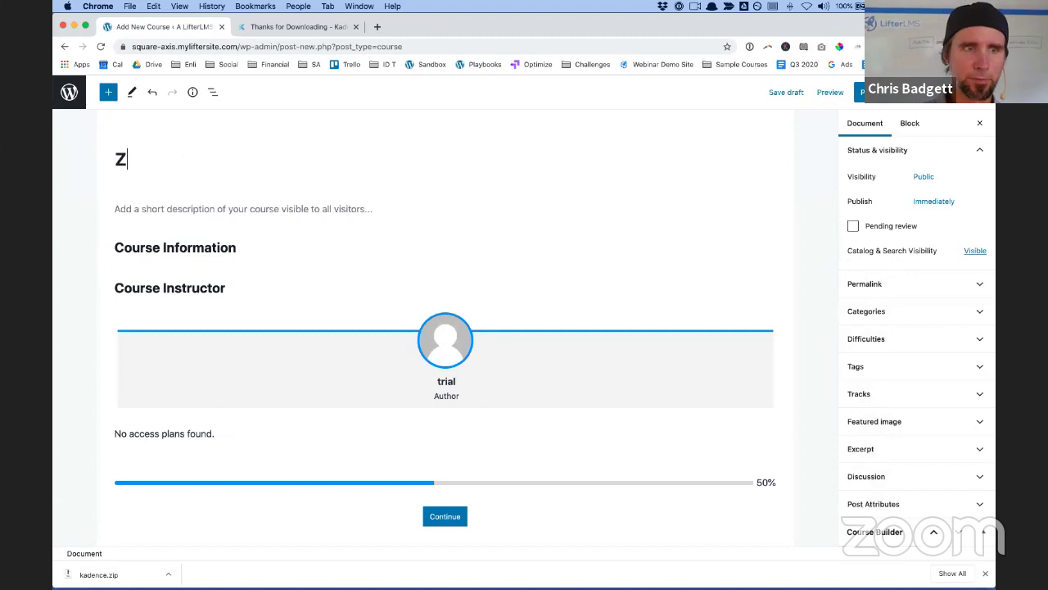
type("oom Mastery")
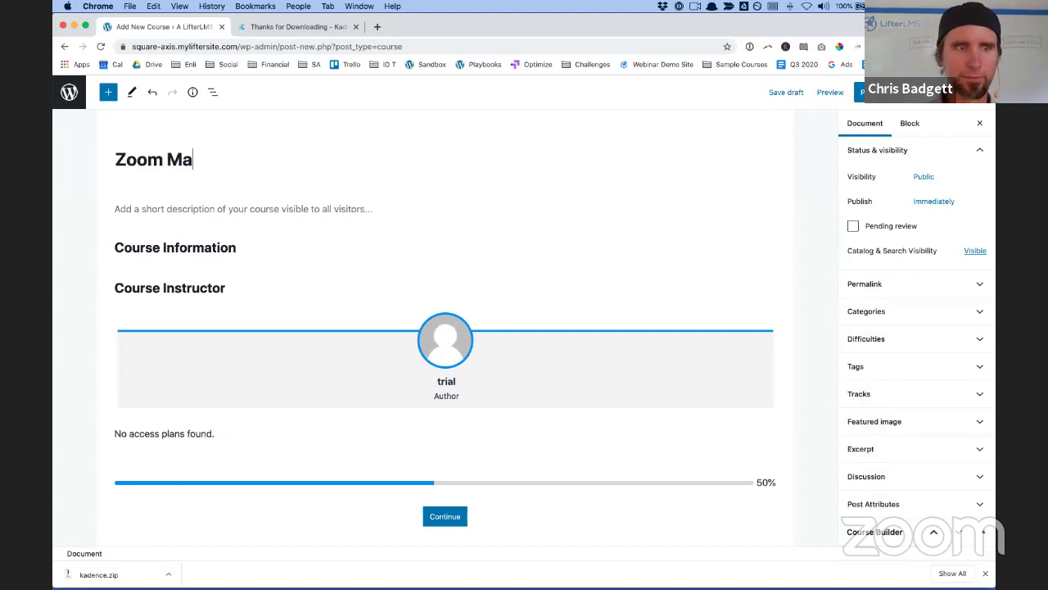
Enter the short course description "Learn how to master Zoom even if you're not a techie."
left_click(174, 207)
type("Le")
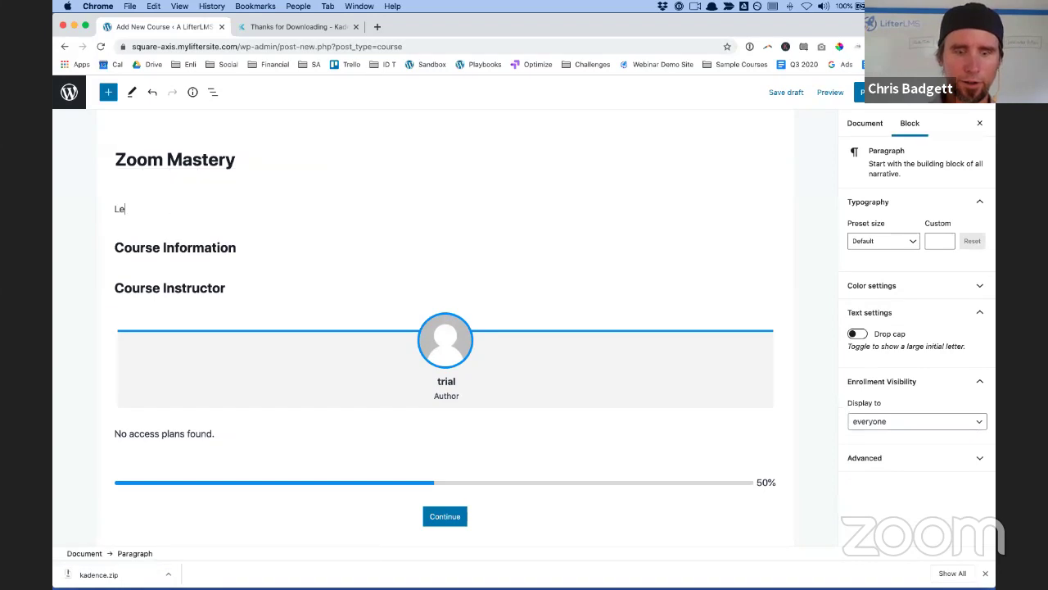
type("arn how ")
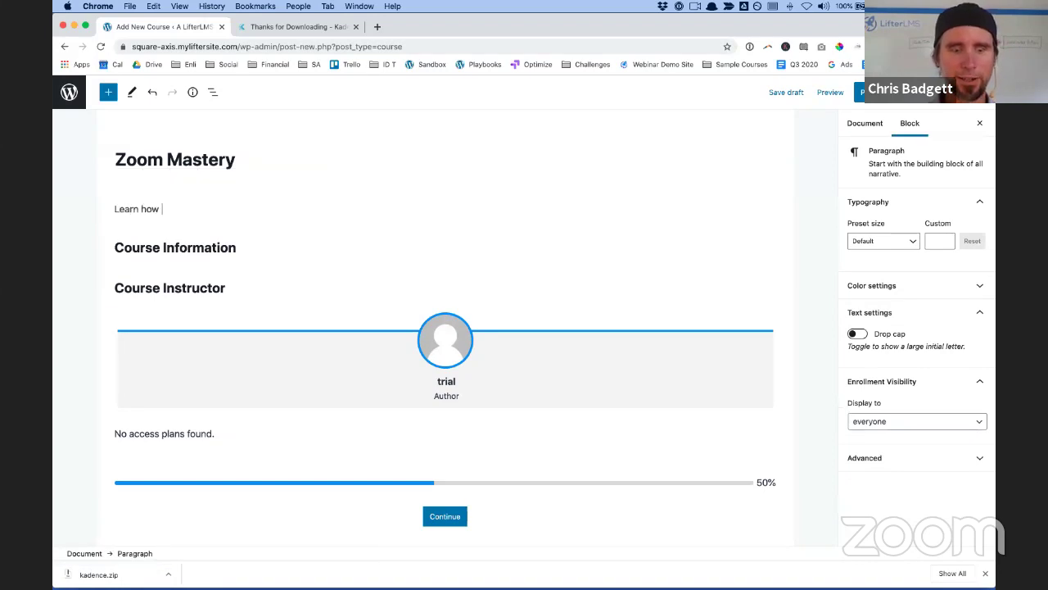
type("to master")
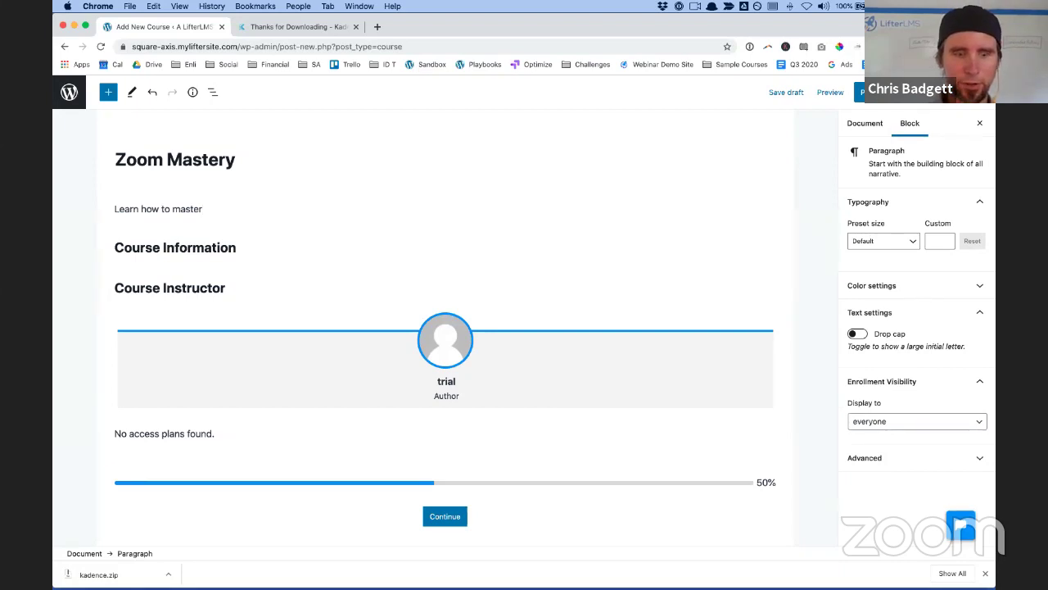
type(" Zoom ")
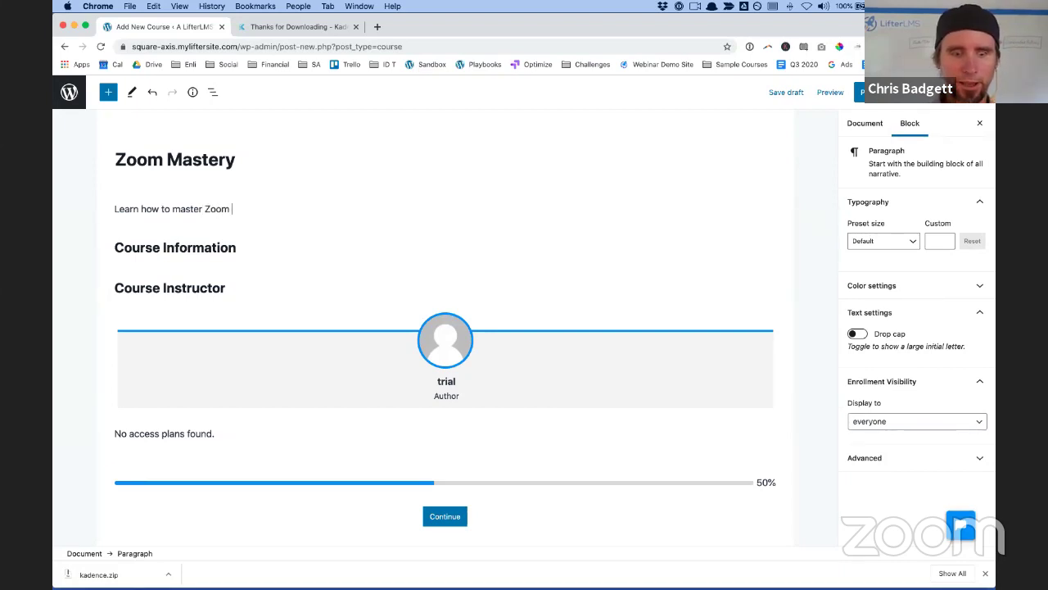
type("e")
type("ven if ")
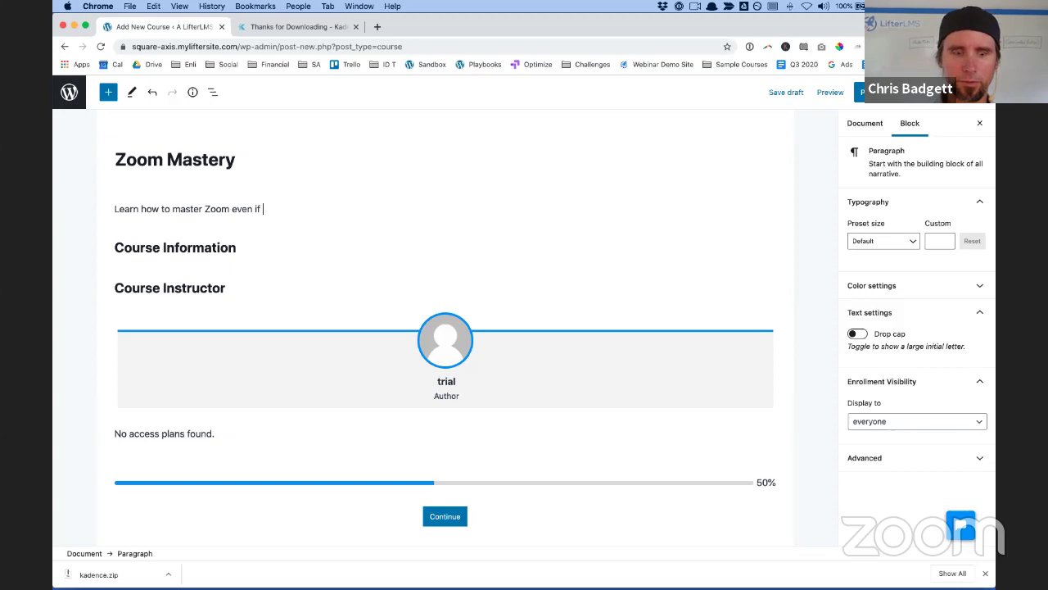
type("you're not ")
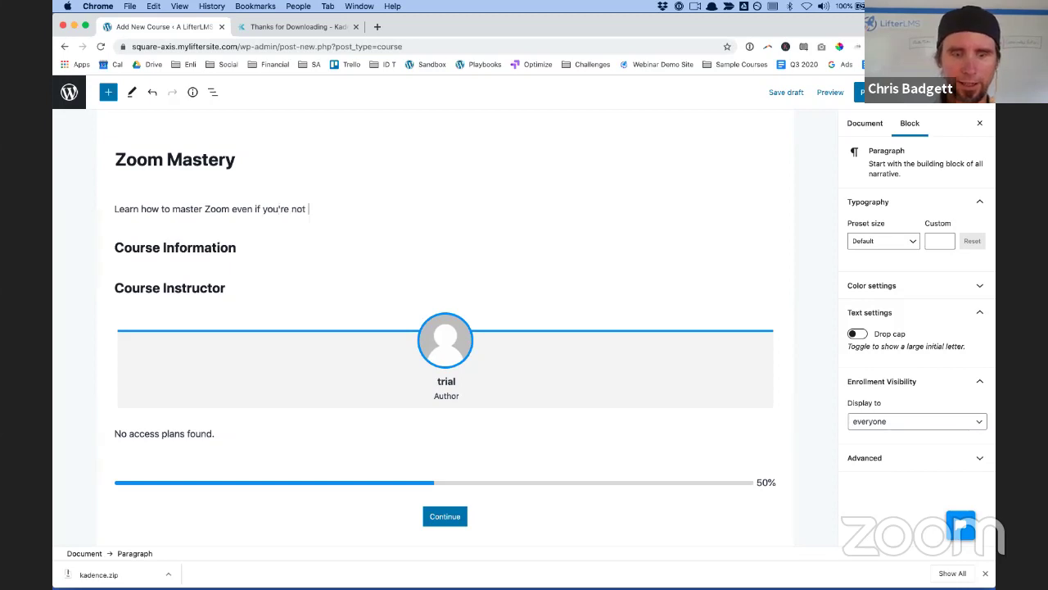
type("a techie.")
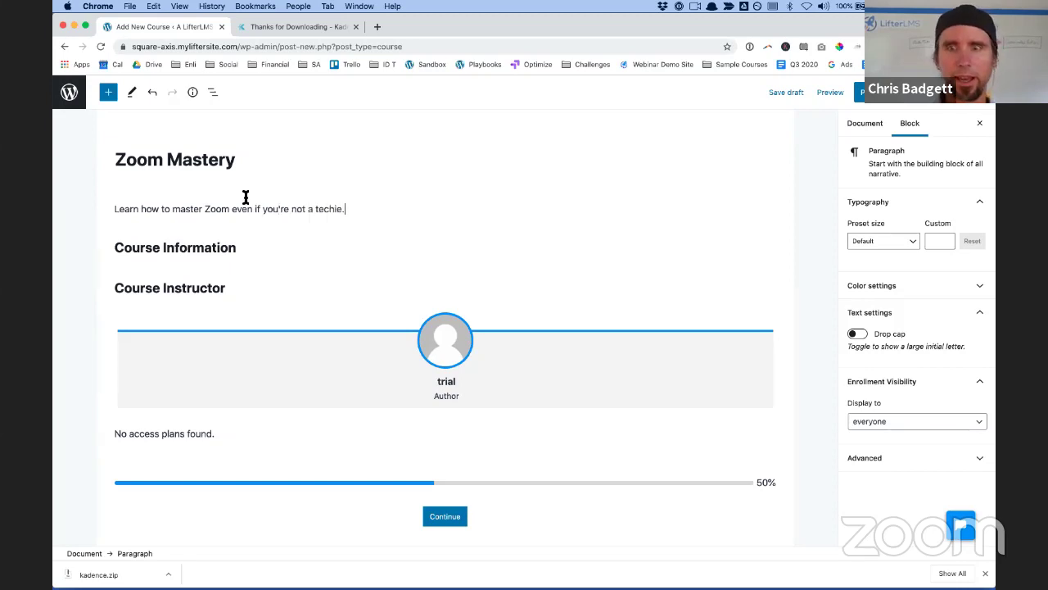
Upload Zoom for Educators Course.png from the Zoom Course folder in LifterLMS Combo Webinar as the course's featured image, and publish the course
left_click(870, 125)
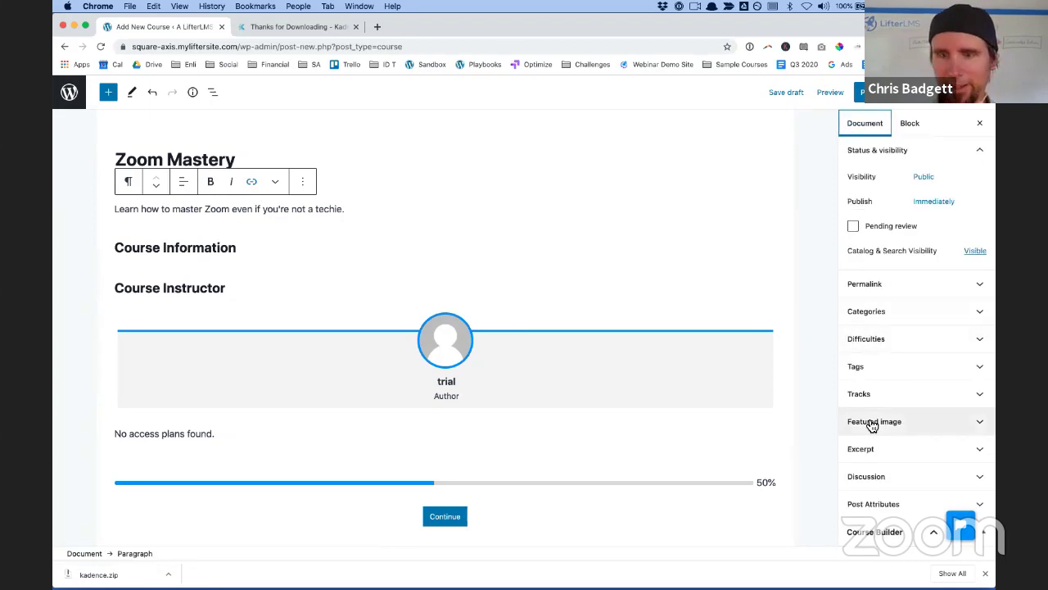
left_click(873, 422)
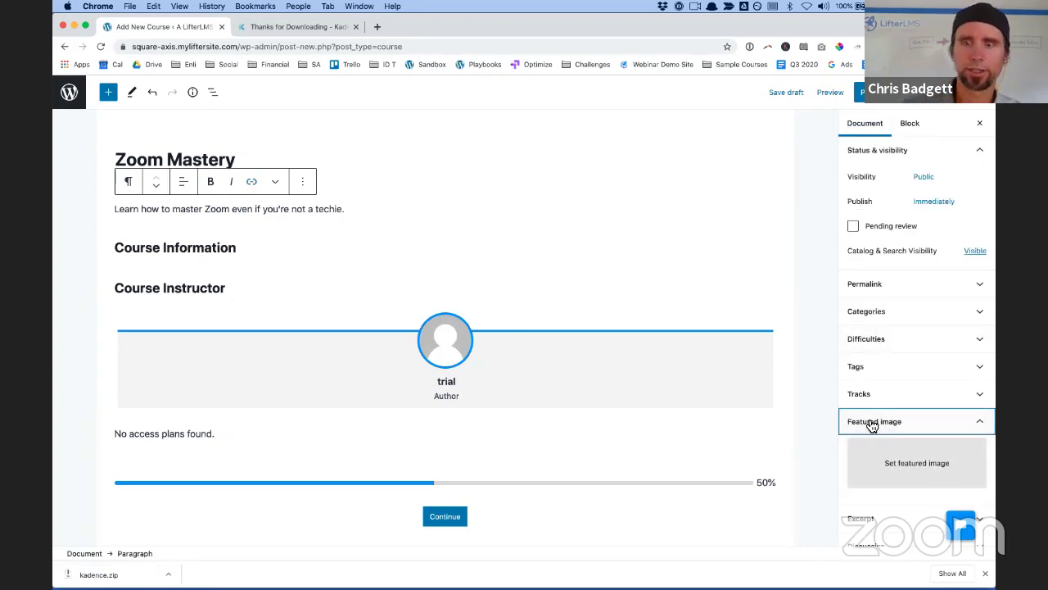
left_click(876, 442)
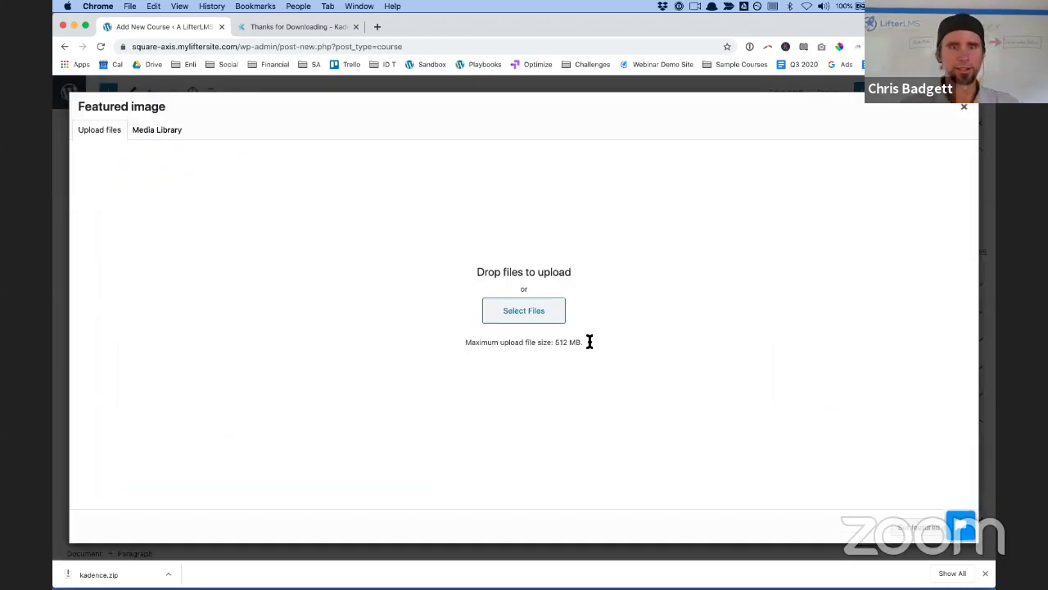
left_click(525, 319)
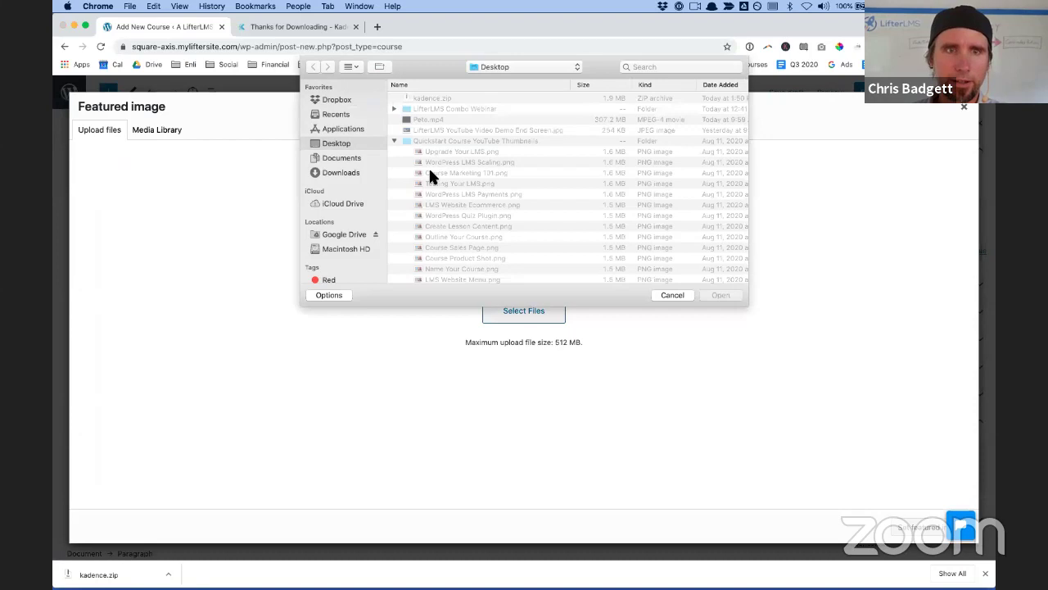
left_click(395, 109)
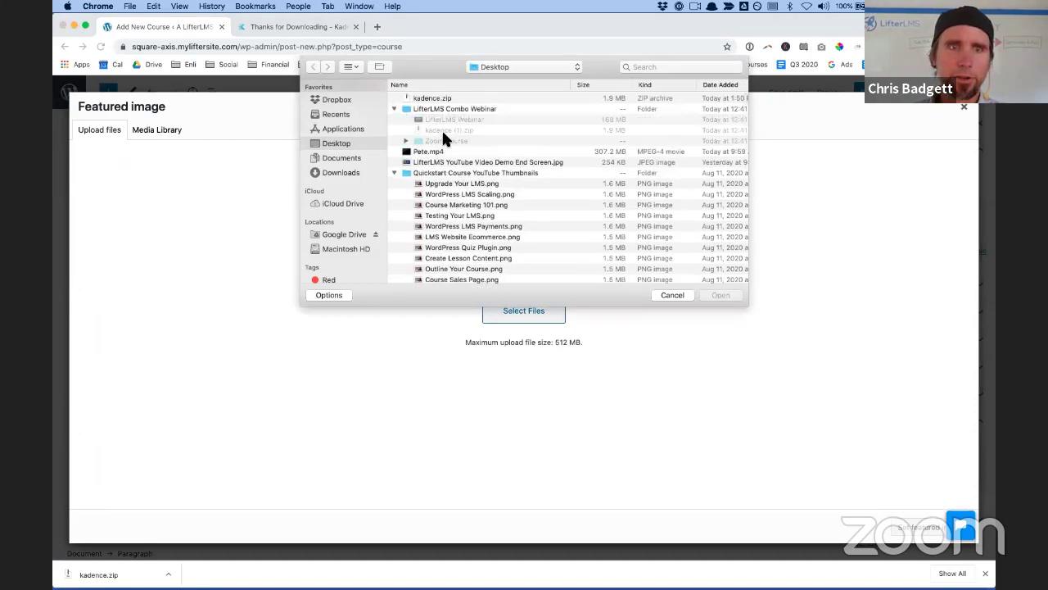
left_click(407, 141)
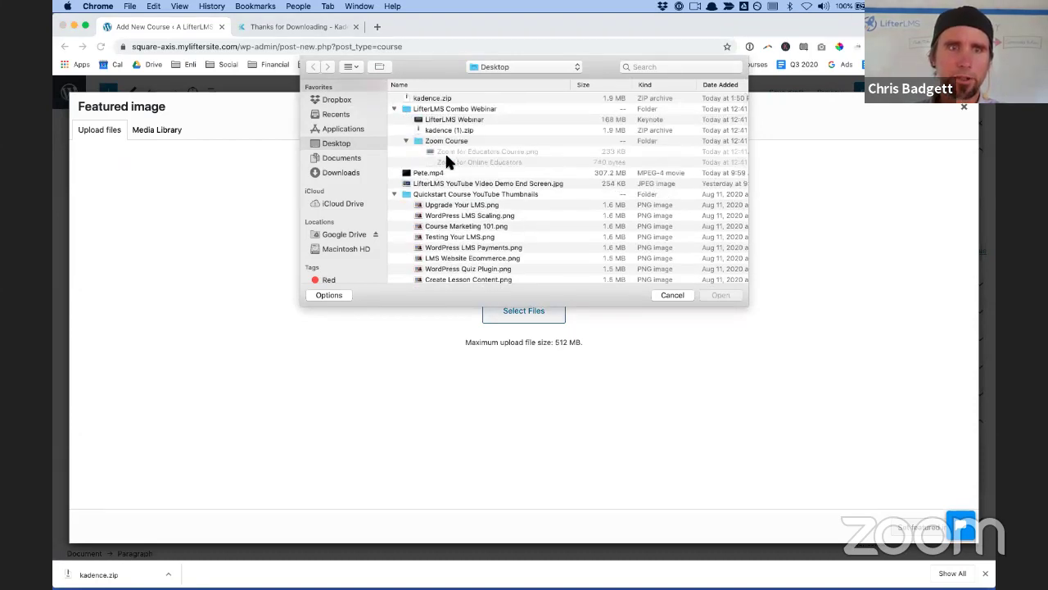
left_click(447, 151)
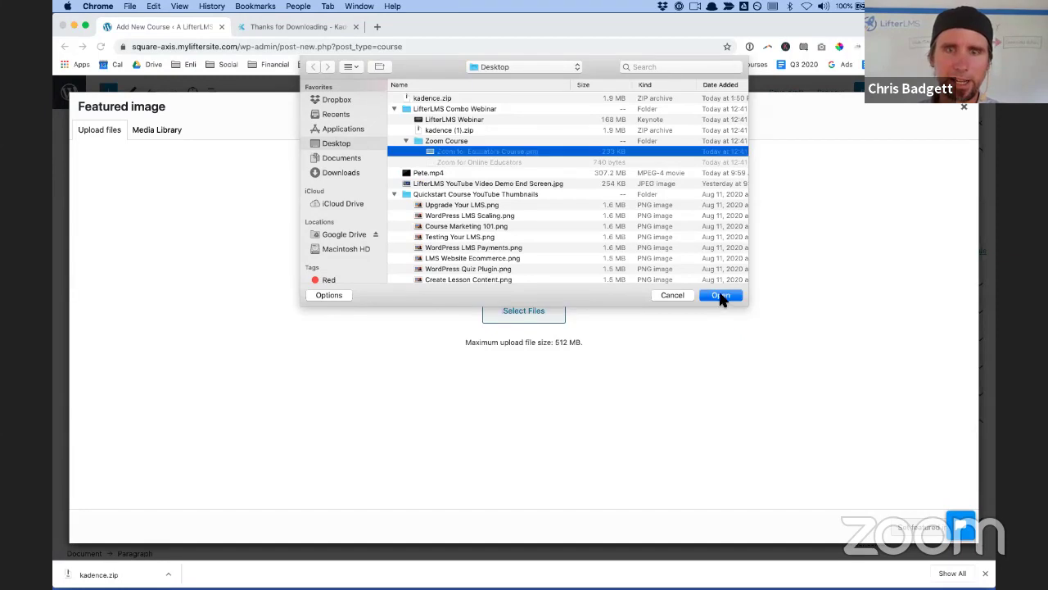
left_click(722, 297)
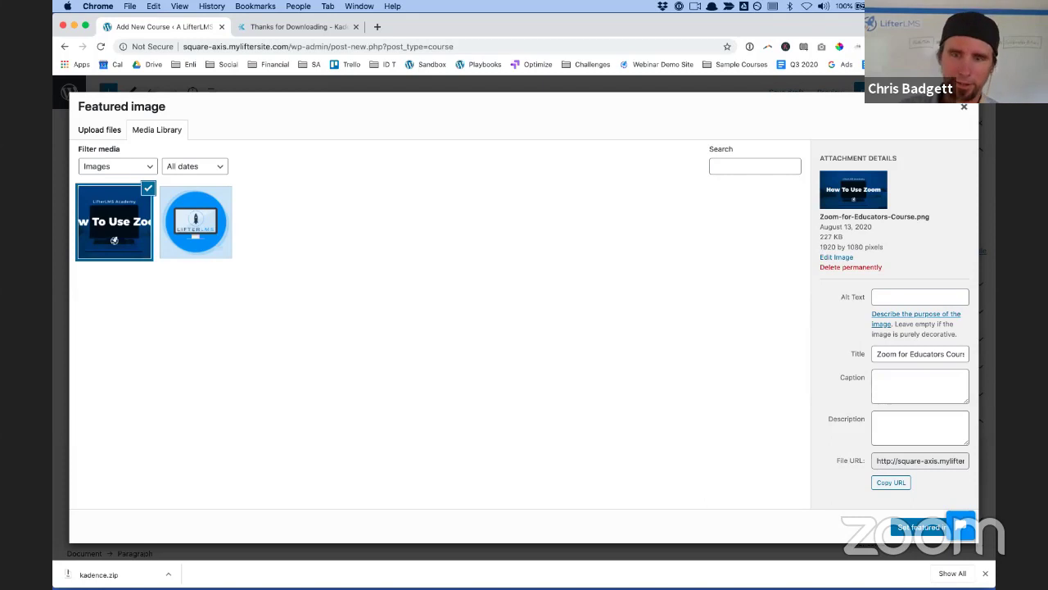
left_click(911, 529)
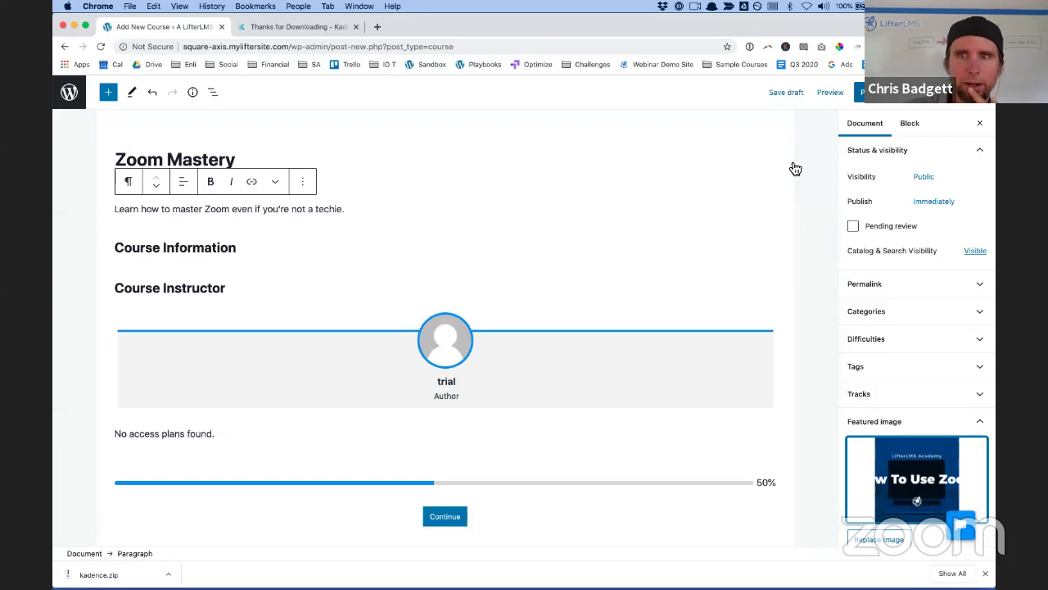
left_click(874, 92)
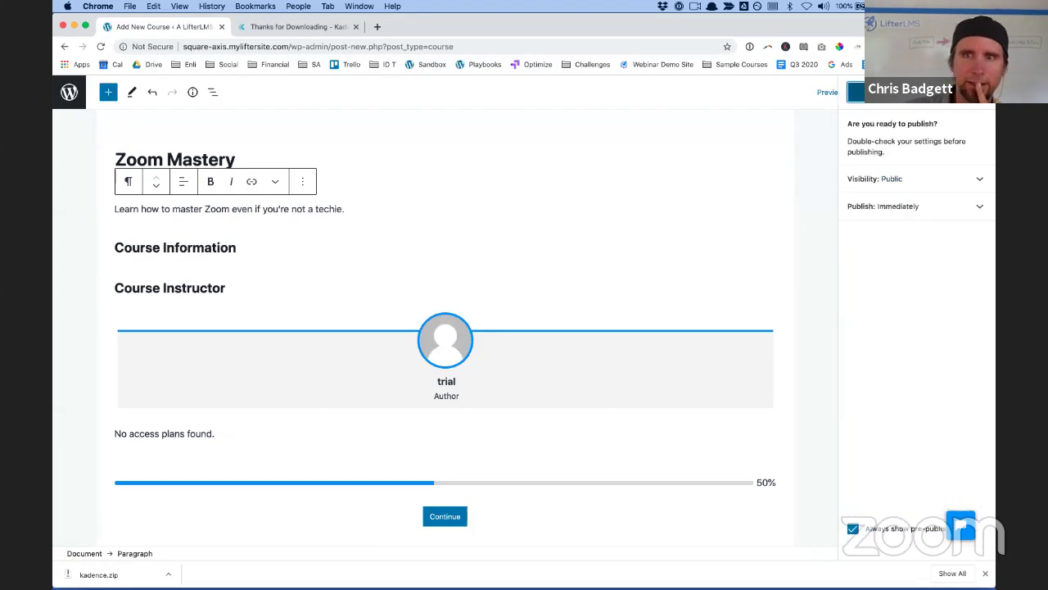
left_click(875, 92)
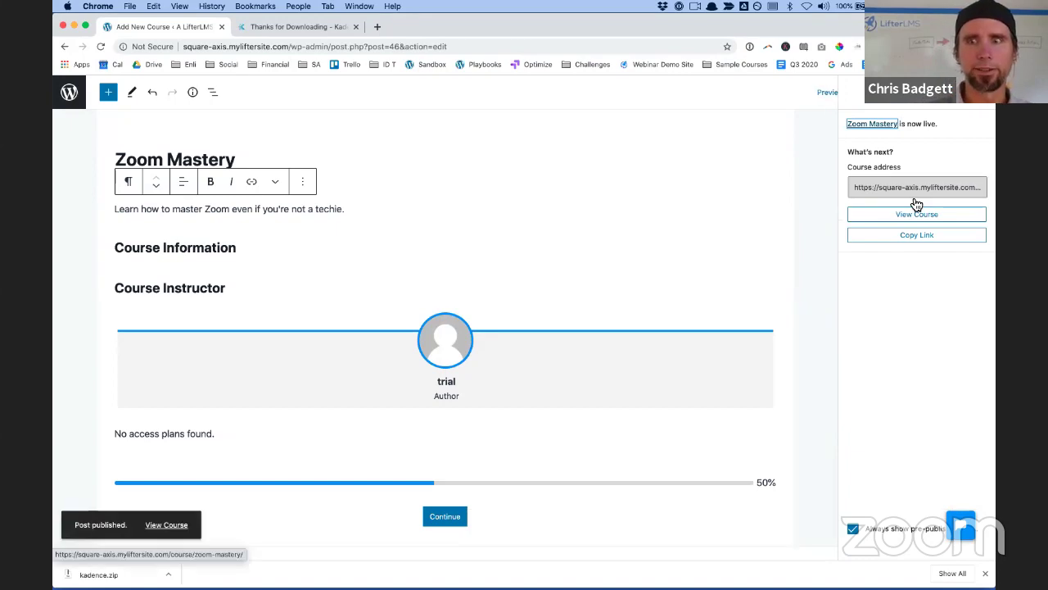
View the public Zoom Mastery course page, check the course catalog, and open Zoom Mastery from there
left_click(917, 205)
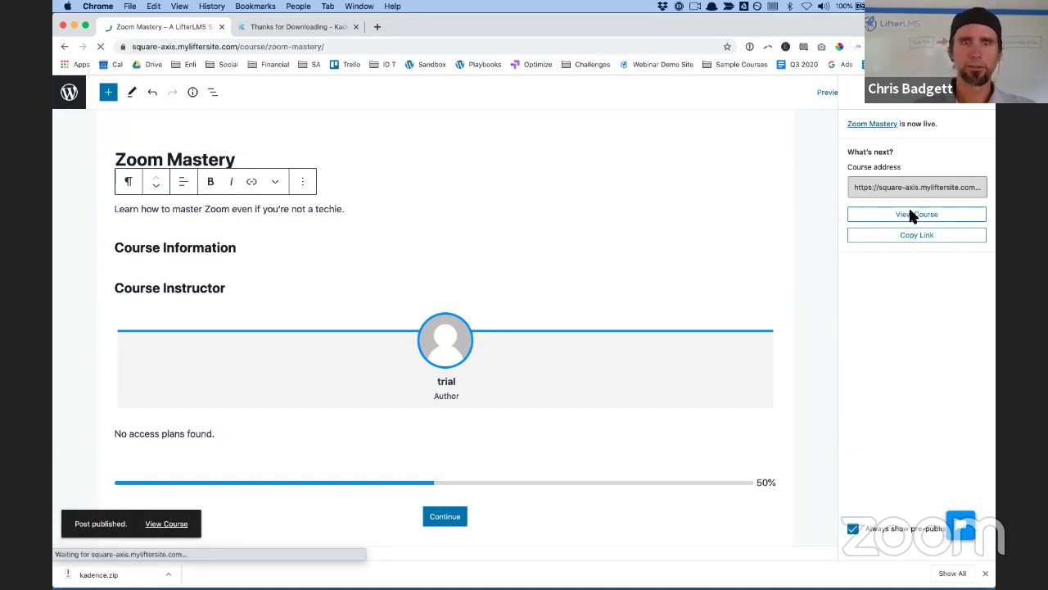
scroll(505, 234, "down", 2)
scroll(510, 244, "up", 2)
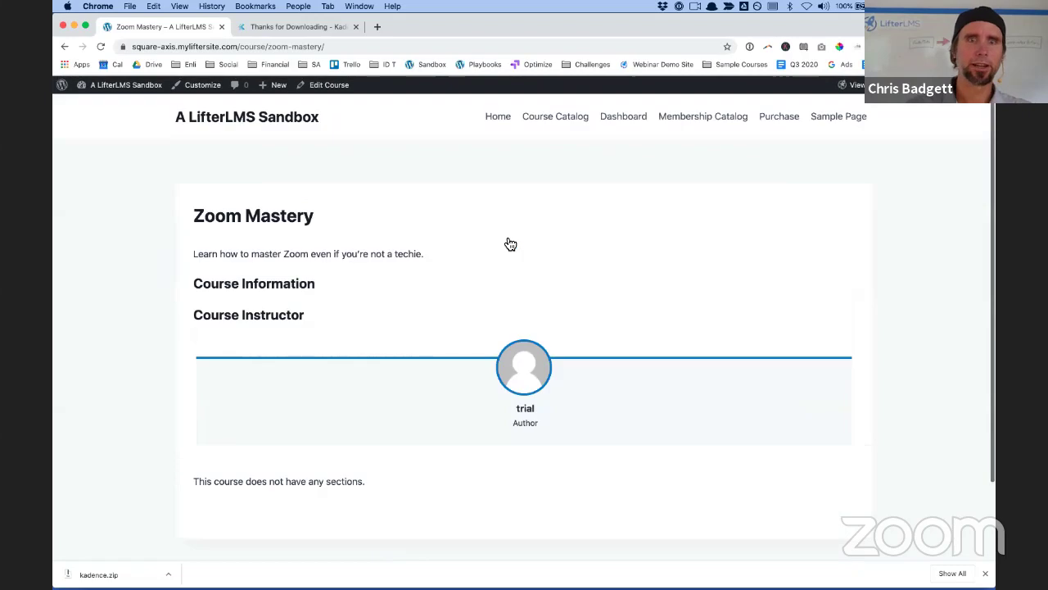
left_click(541, 118)
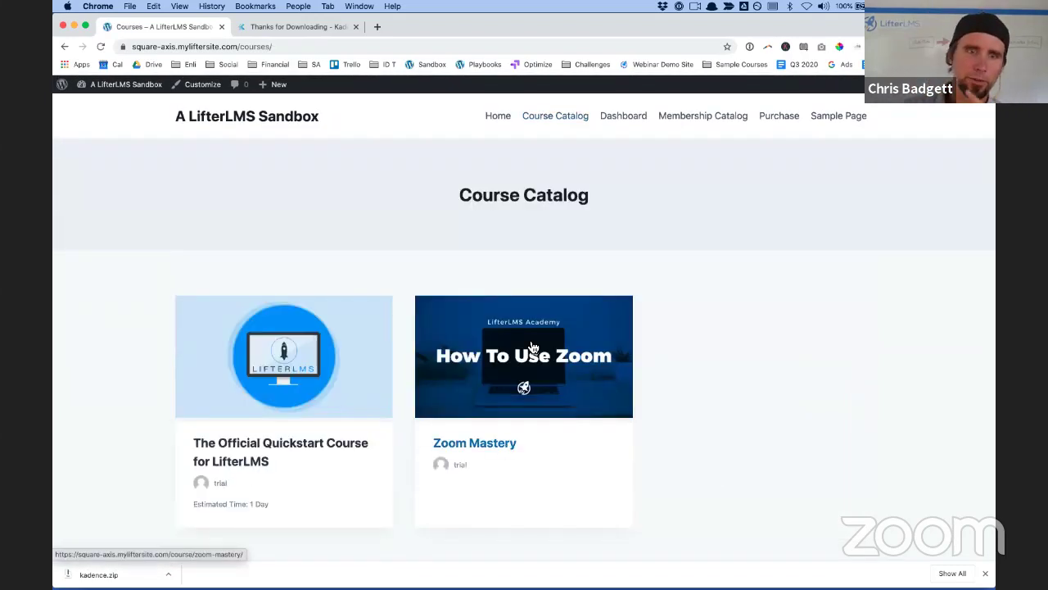
left_click(532, 347)
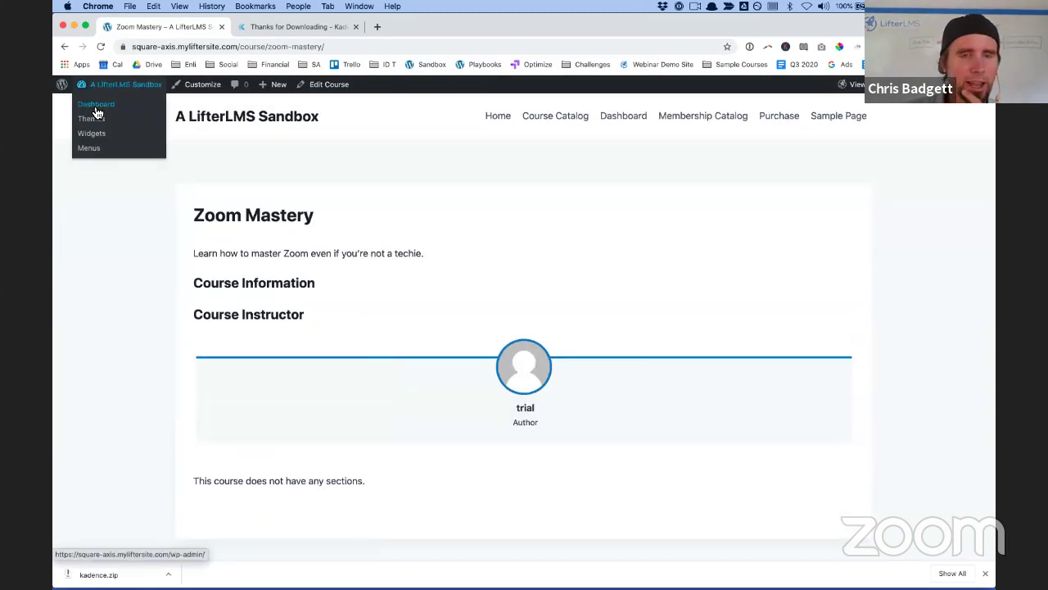
Return to the admin dashboard and open the theme customizer for the sandbox site
left_click(96, 112)
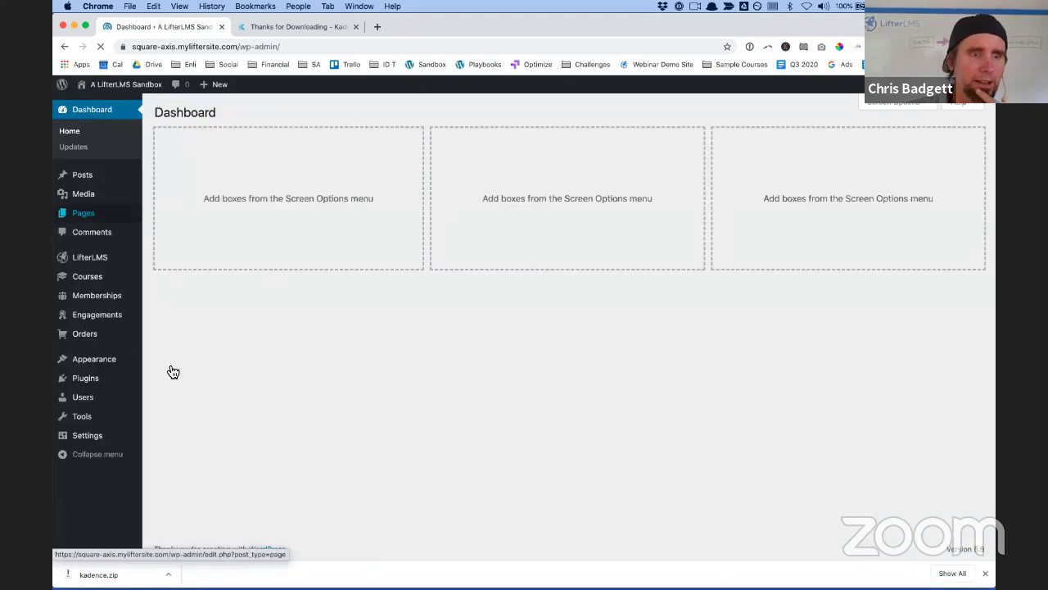
mouse_move(174, 385)
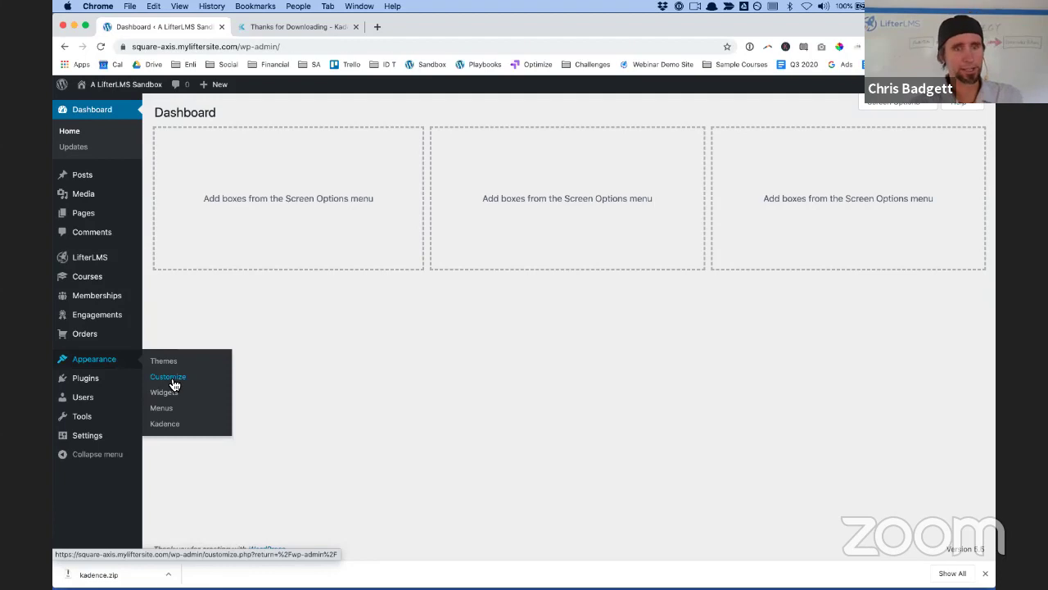
left_click(173, 382)
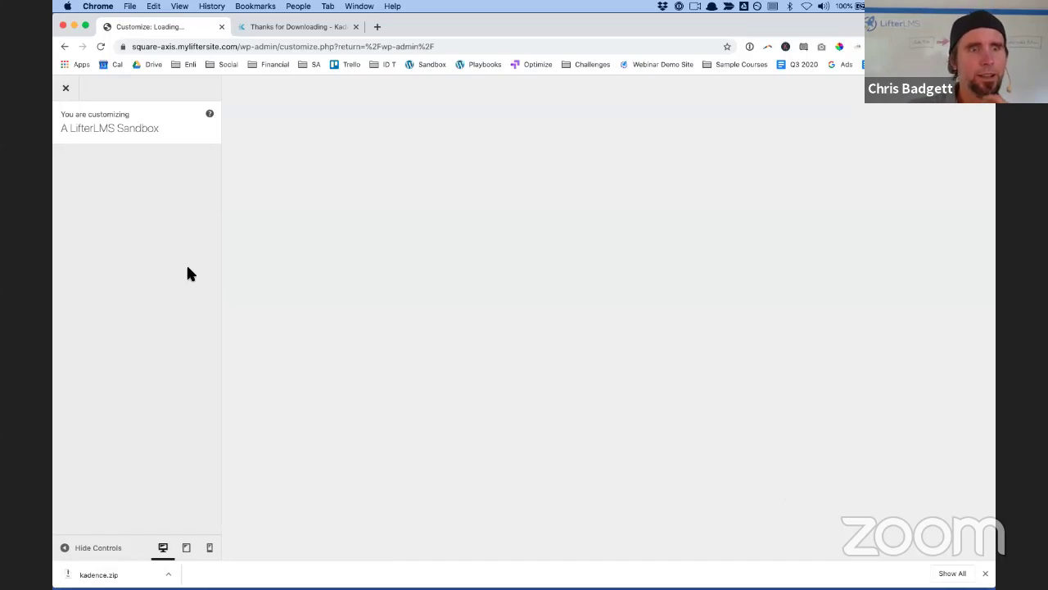
left_click(134, 376)
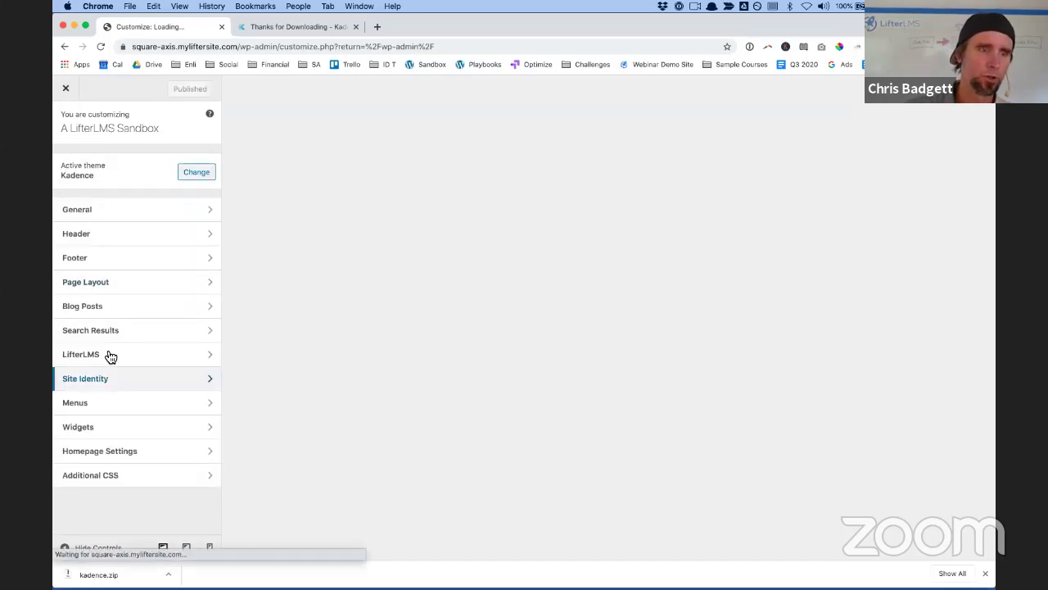
Open the LifterLMS course layout settings and choose the narrow content layout without a sidebar for courses
left_click(136, 354)
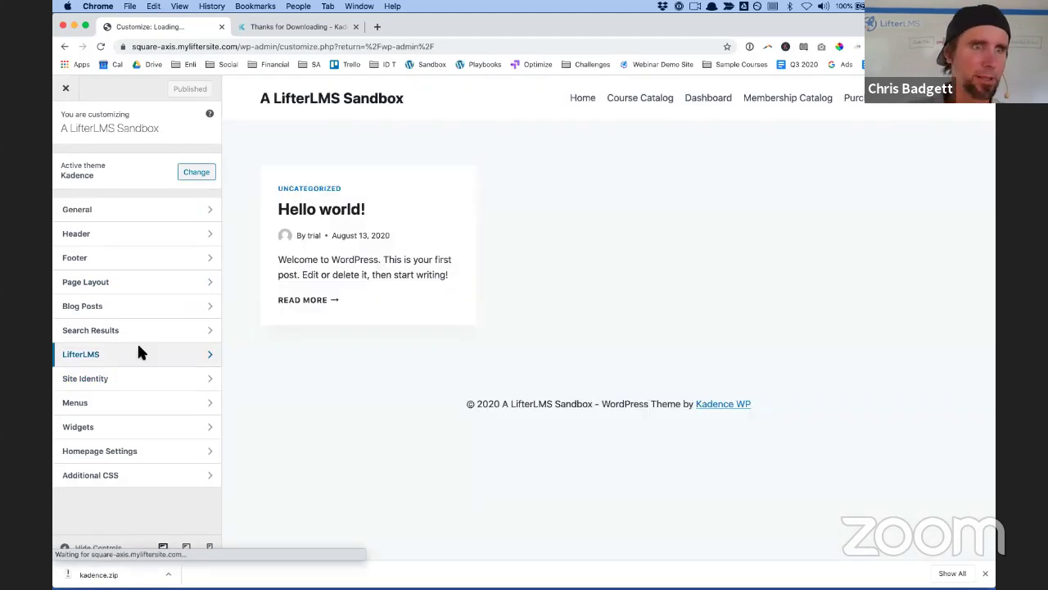
left_click(138, 350)
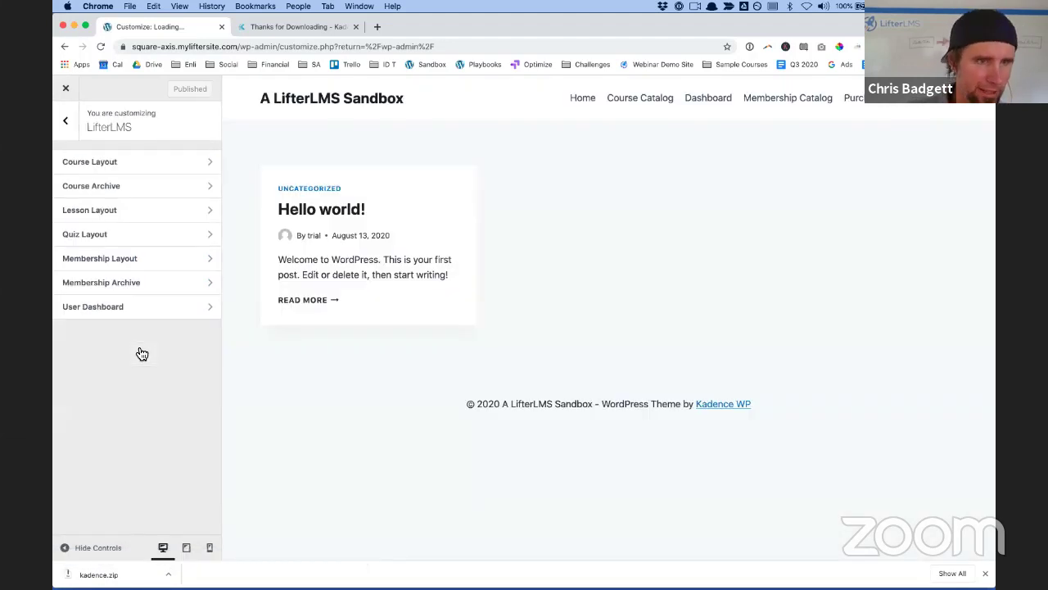
left_click(81, 164)
scroll(80, 163, "down", 5)
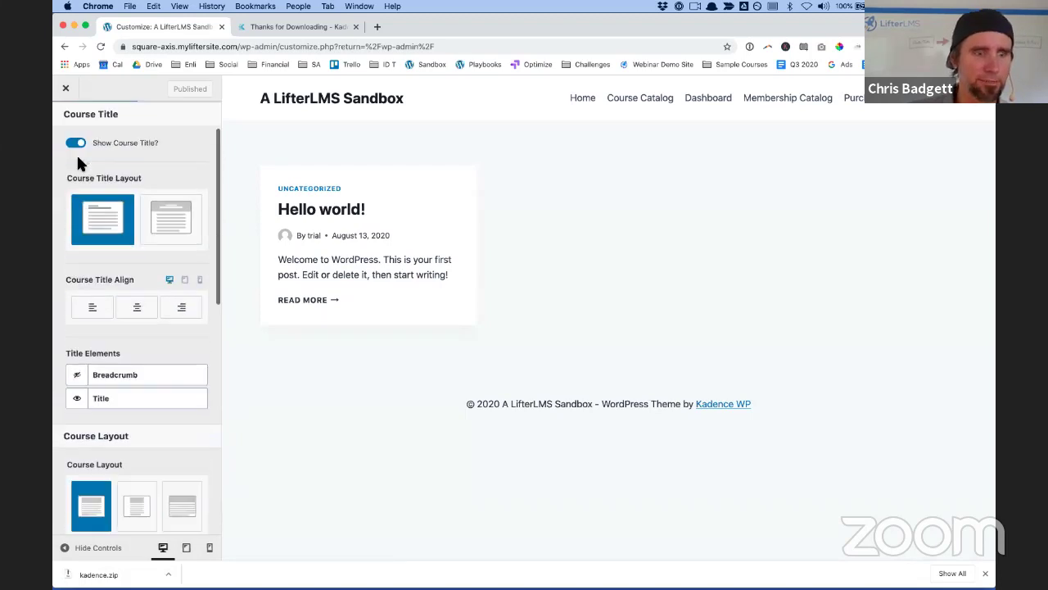
scroll(76, 153, "up", 5)
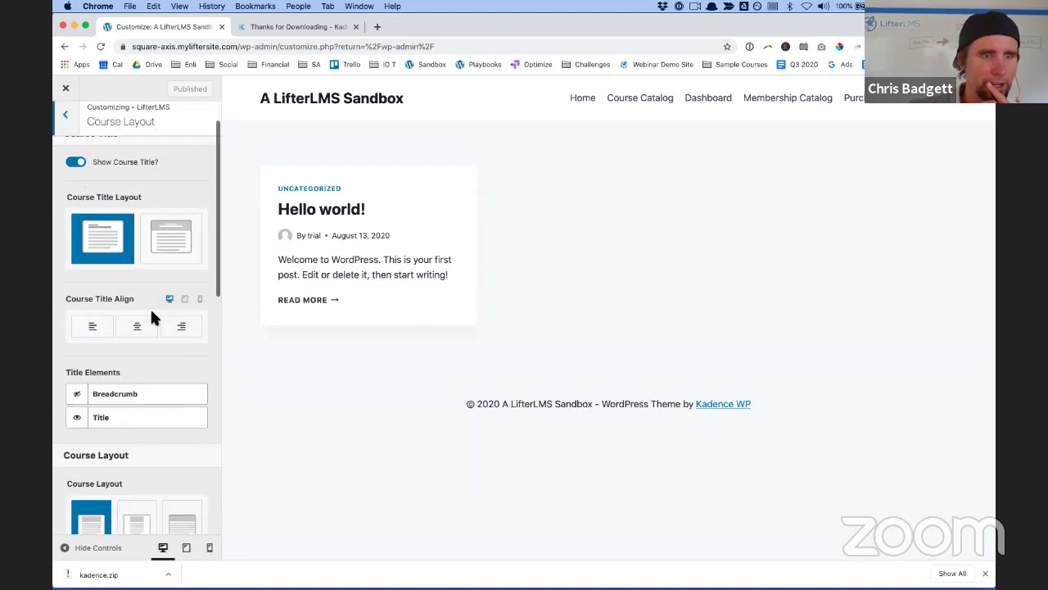
scroll(150, 311, "down", 4)
scroll(151, 318, "down", 2)
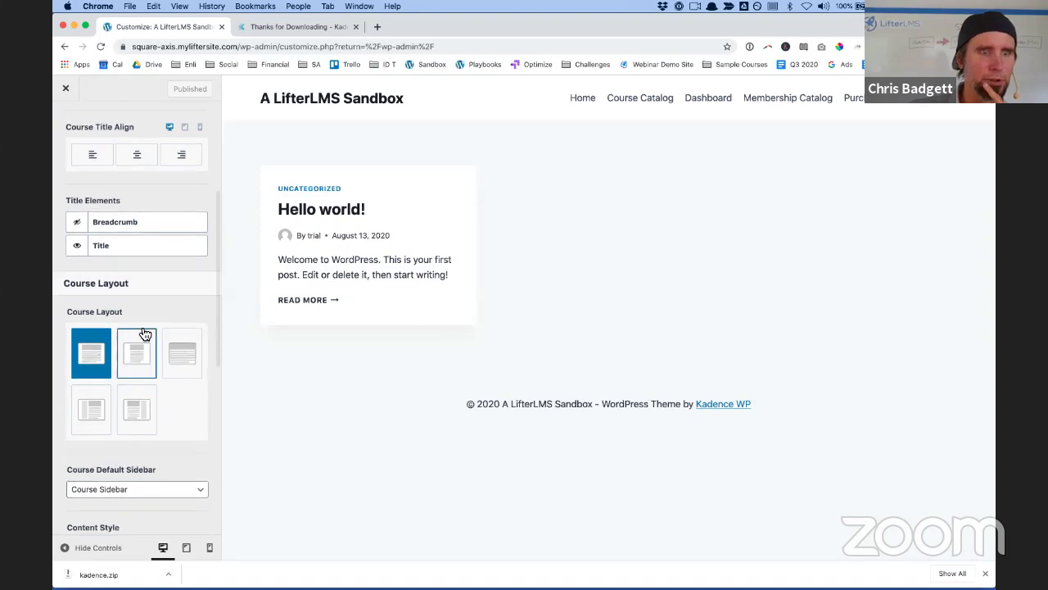
left_click(144, 336)
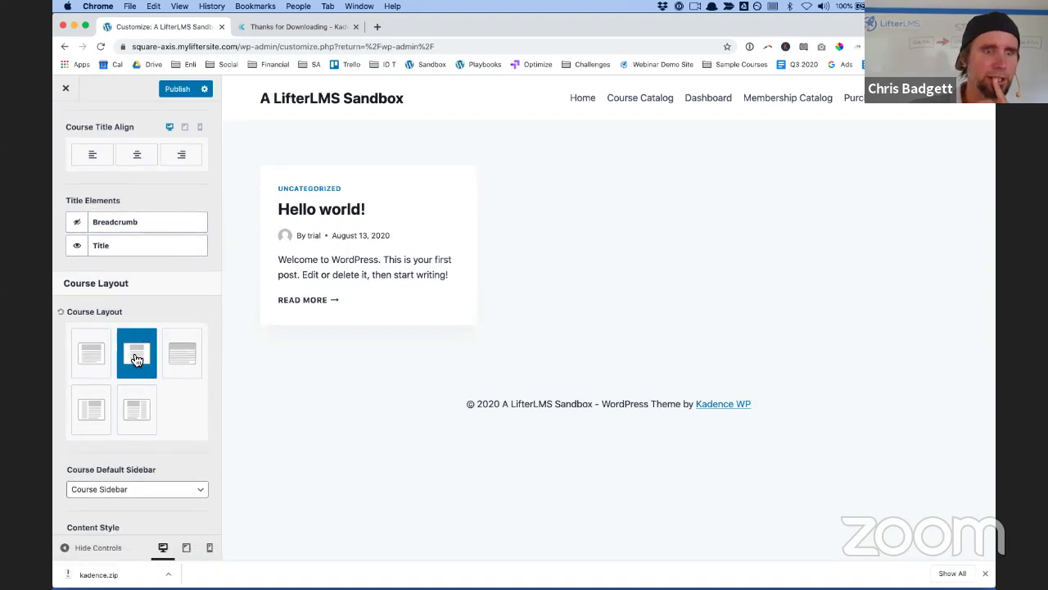
Enable the featured image in the course layout and publish the changes, checking them on the Zoom Mastery page in the preview
scroll(157, 418, "down", 3)
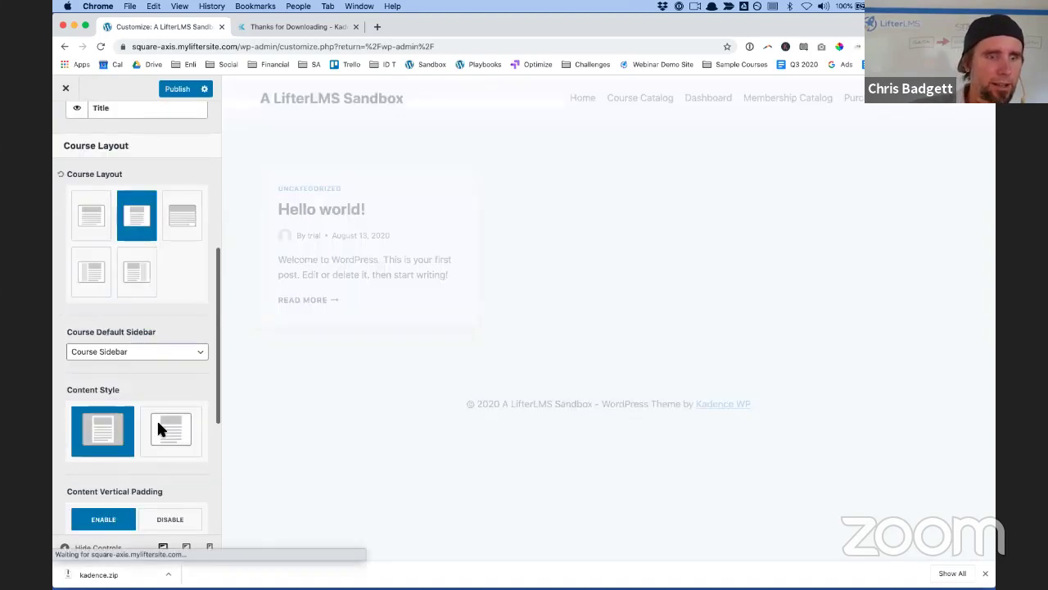
scroll(156, 419, "down", 3)
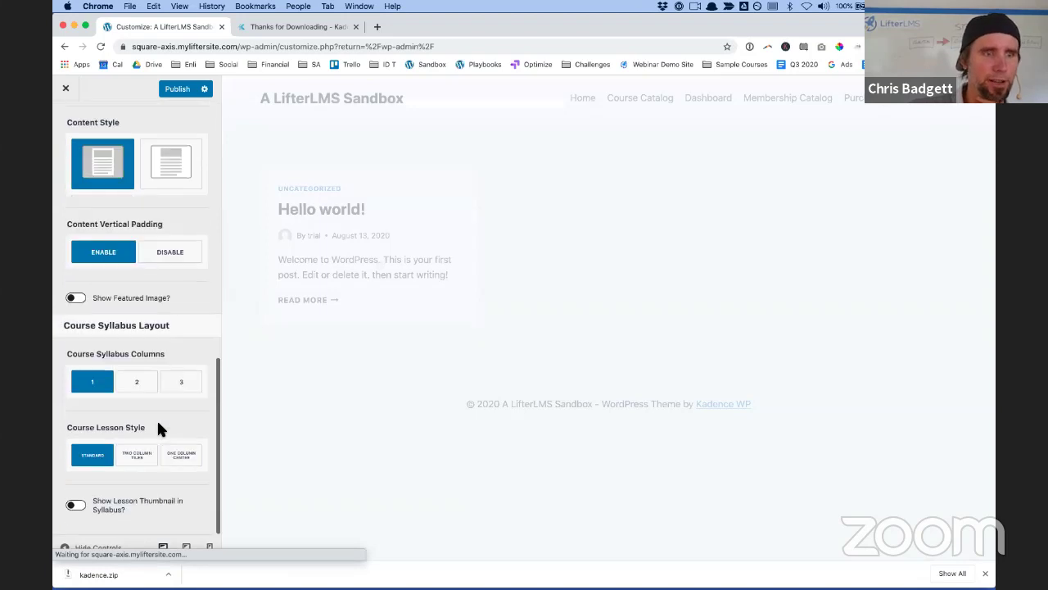
left_click(74, 298)
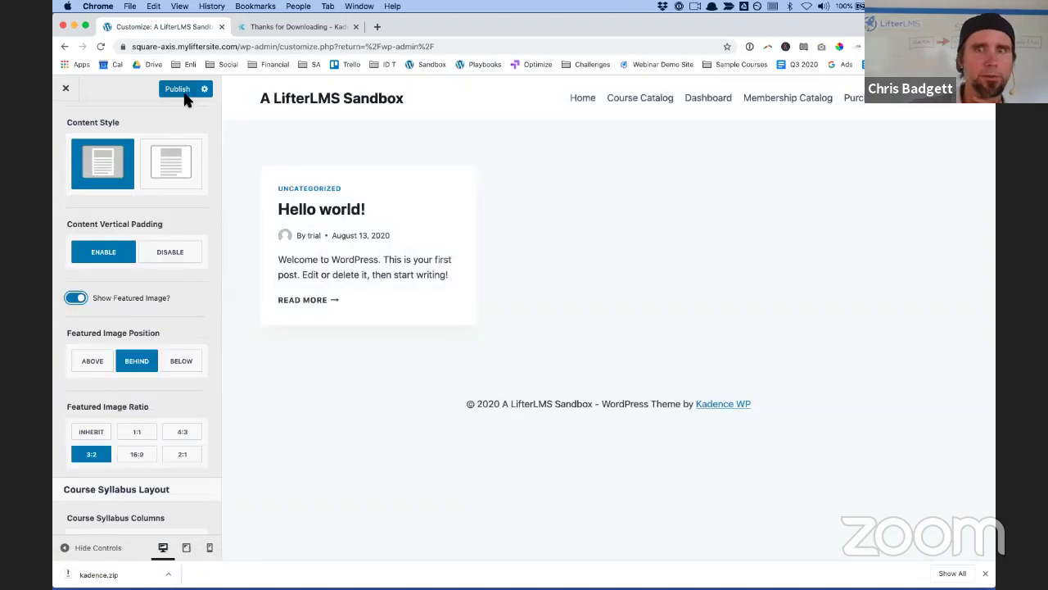
left_click(185, 93)
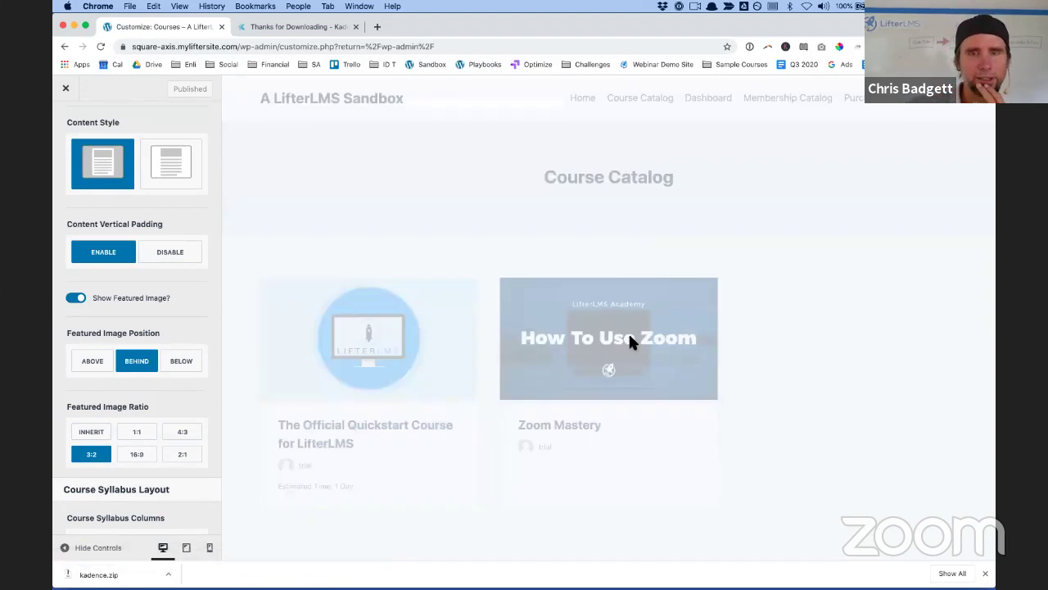
scroll(628, 334, "down", 3)
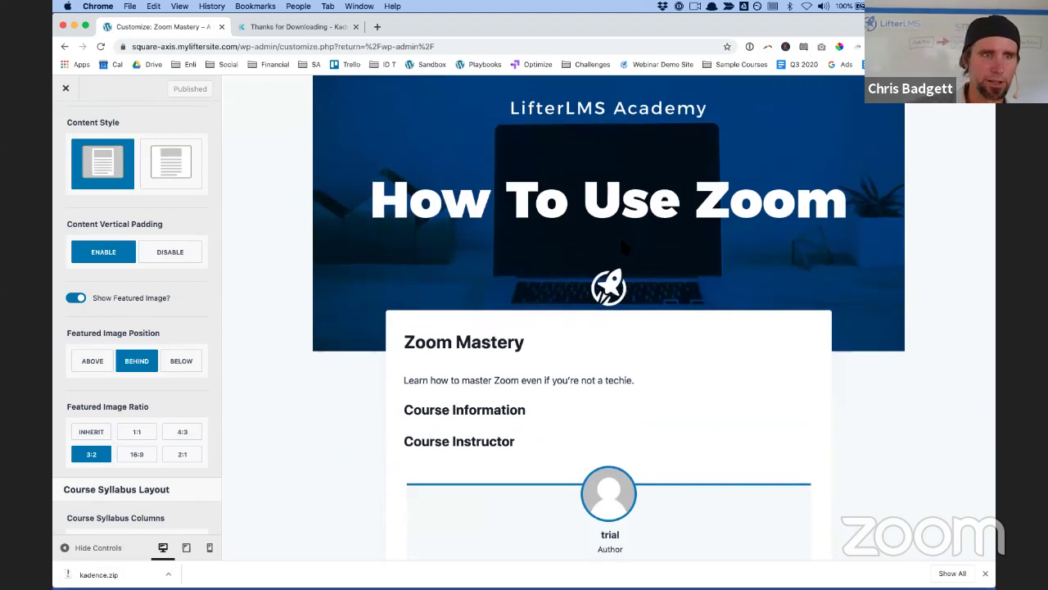
scroll(620, 237, "up", 3)
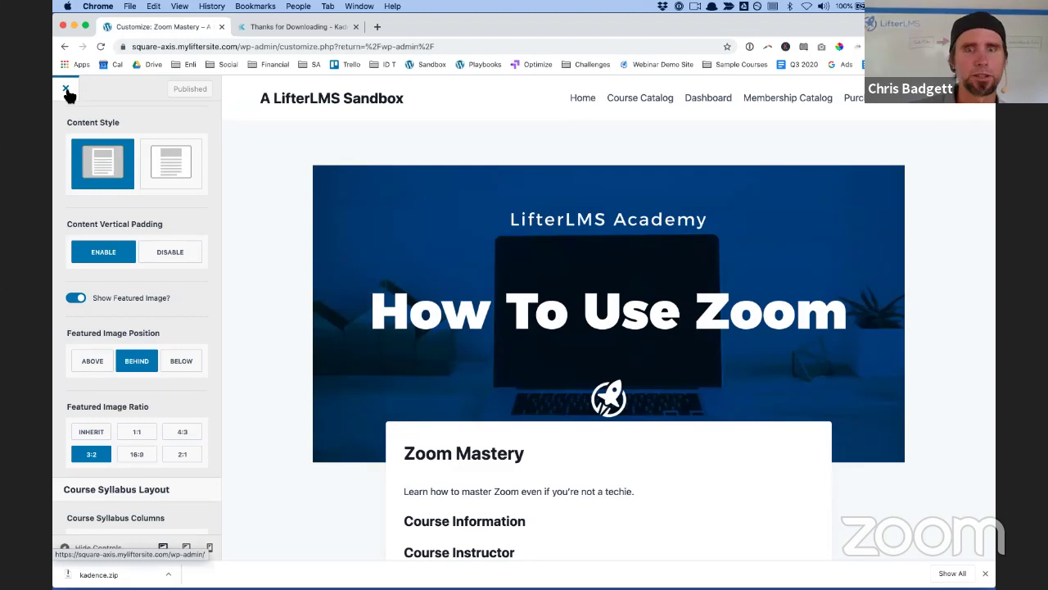
Leave the customizer, open the Zoom Mastery course for editing, and launch its Course Builder
left_click(66, 90)
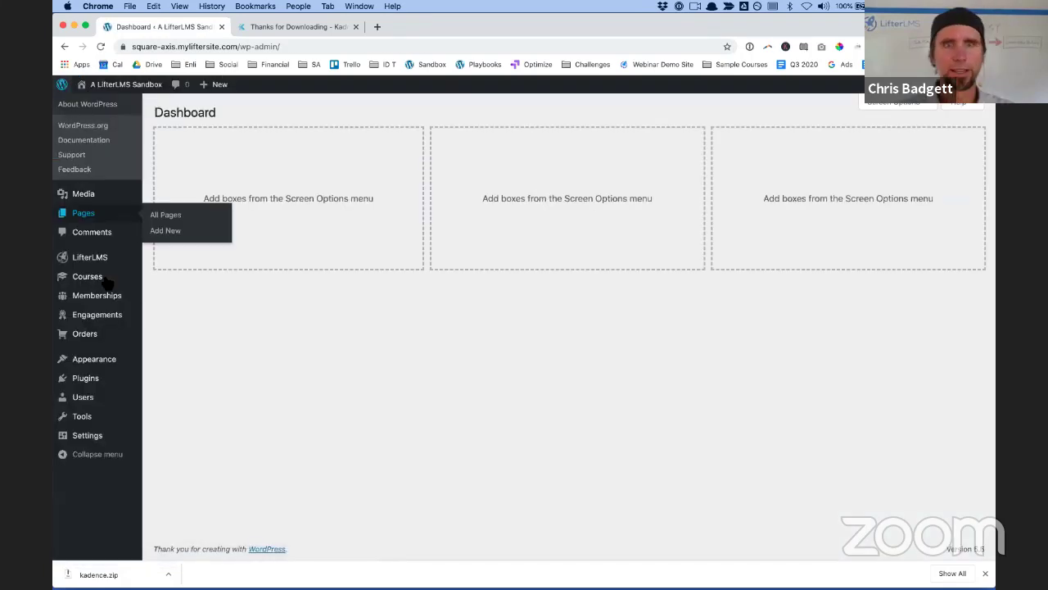
left_click(108, 281)
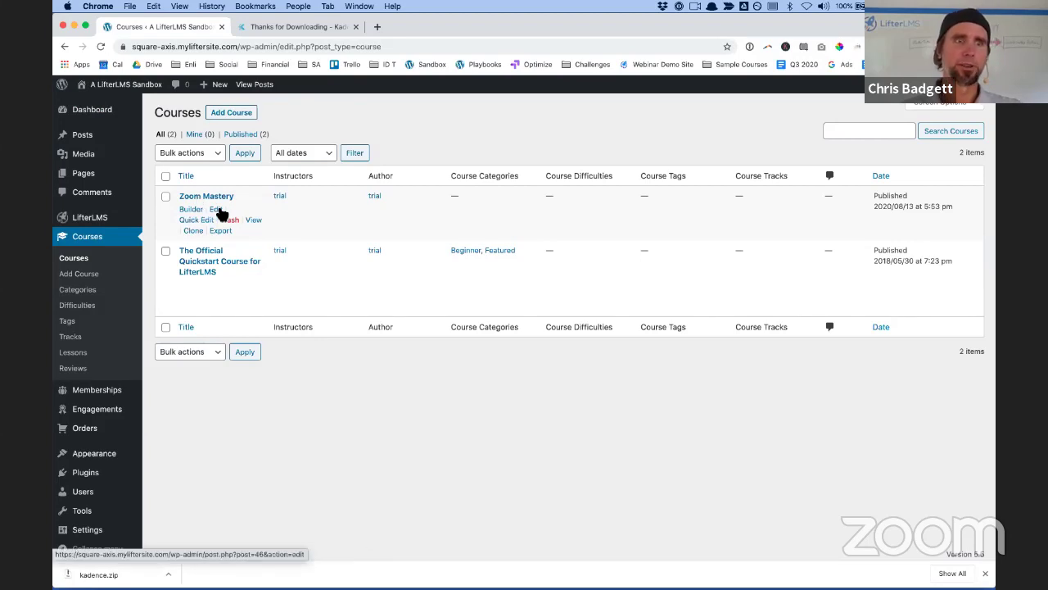
left_click(216, 210)
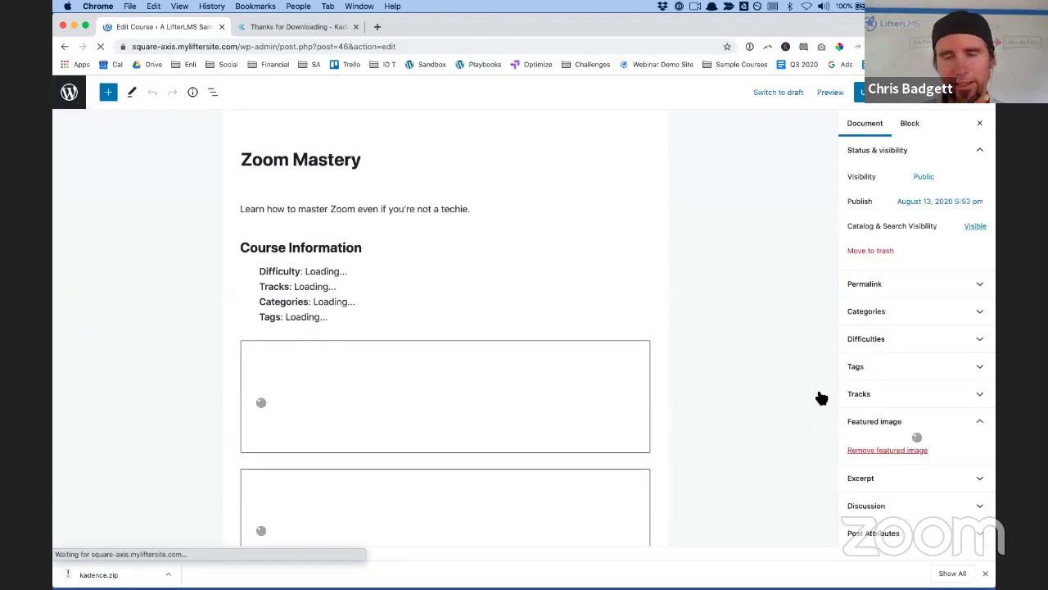
scroll(909, 473, "down", 3)
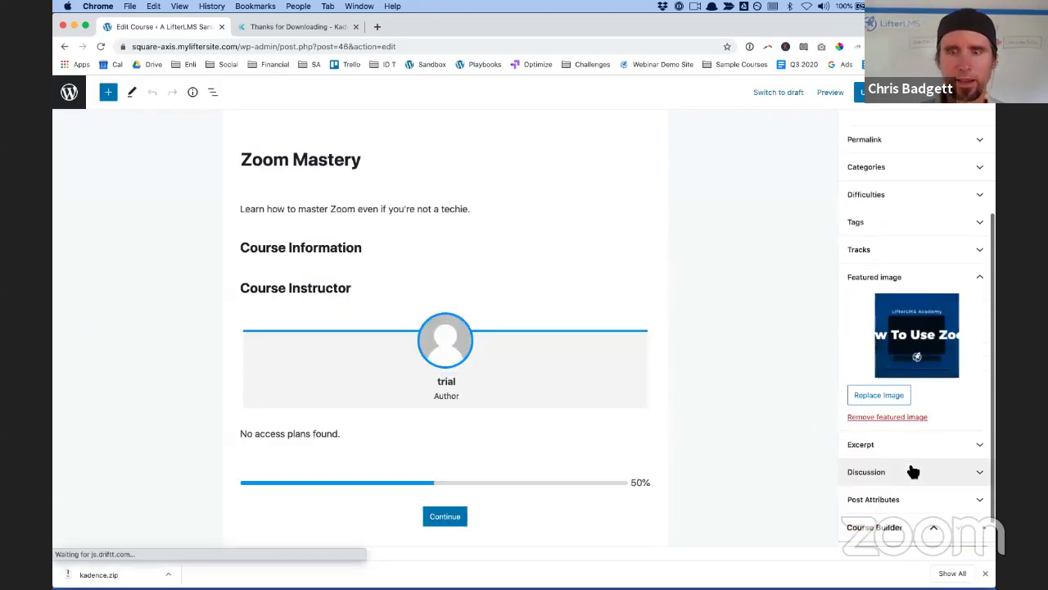
scroll(922, 496, "down", 1)
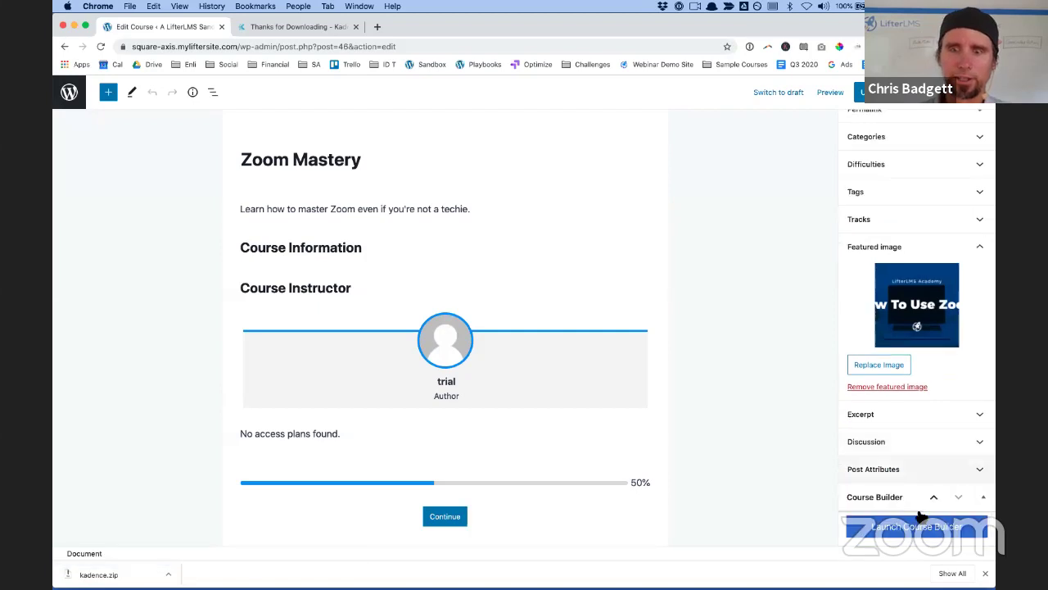
left_click(920, 522)
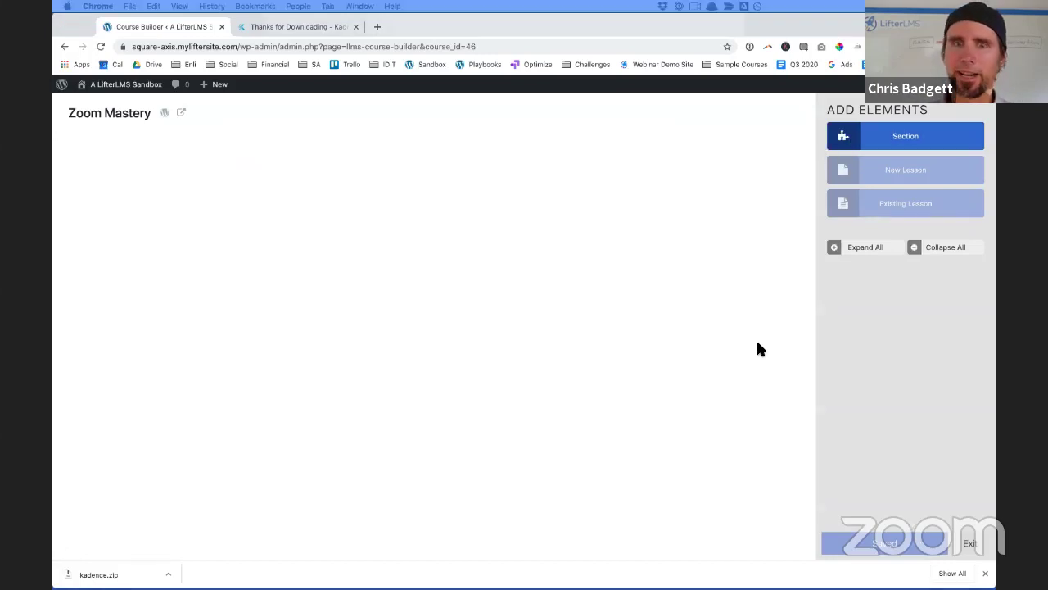
Add a first section to the Zoom Mastery course and title it "Introduction", following the Zoom for Online Educators outline
left_click_drag(756, 338, 607, 283)
left_click_drag(508, 319, 461, 322)
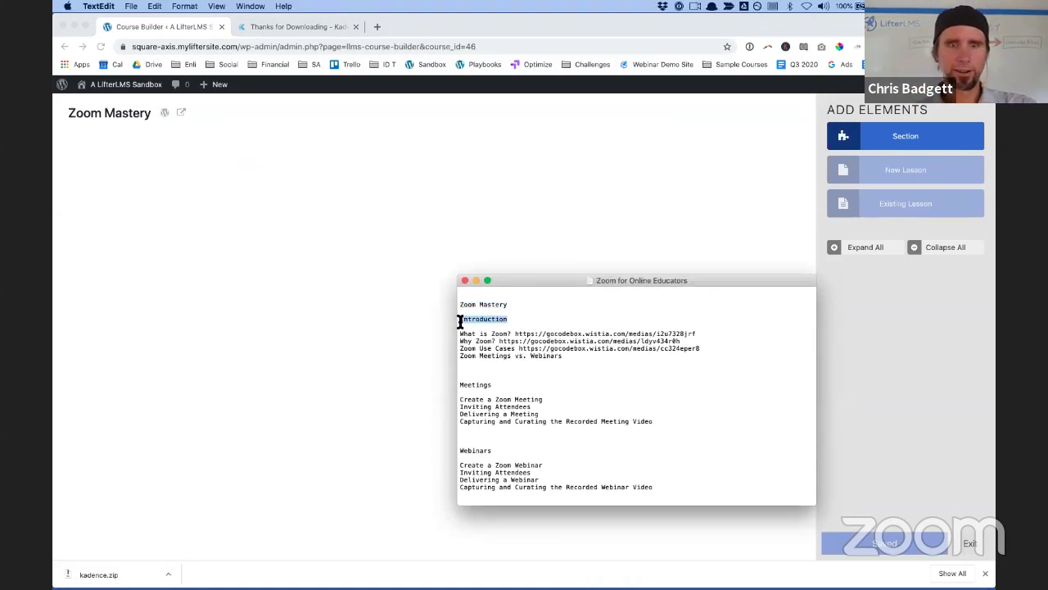
left_click_drag(525, 280, 1040, 280)
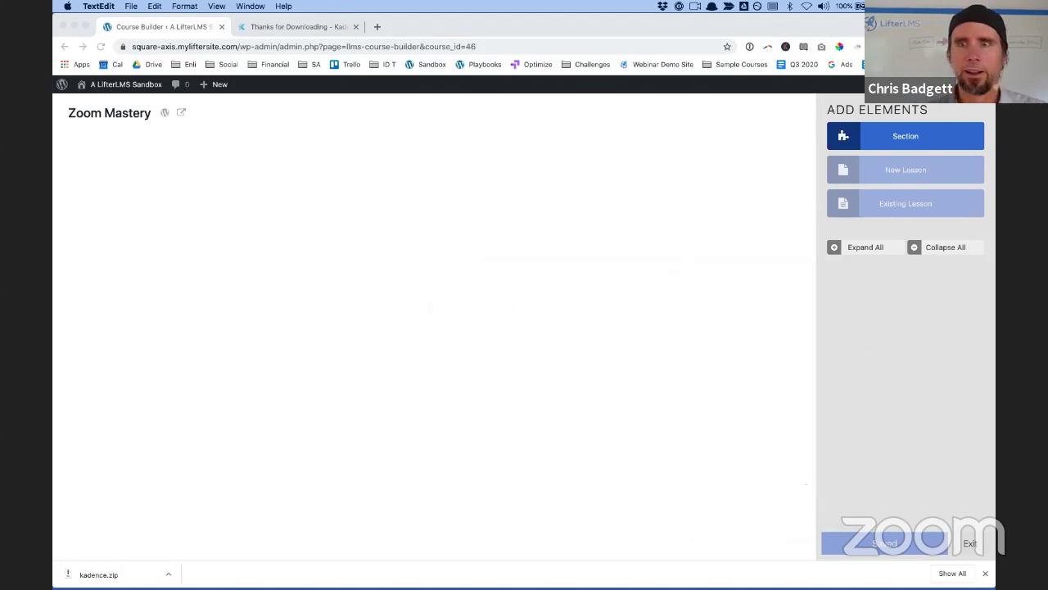
left_click(901, 146)
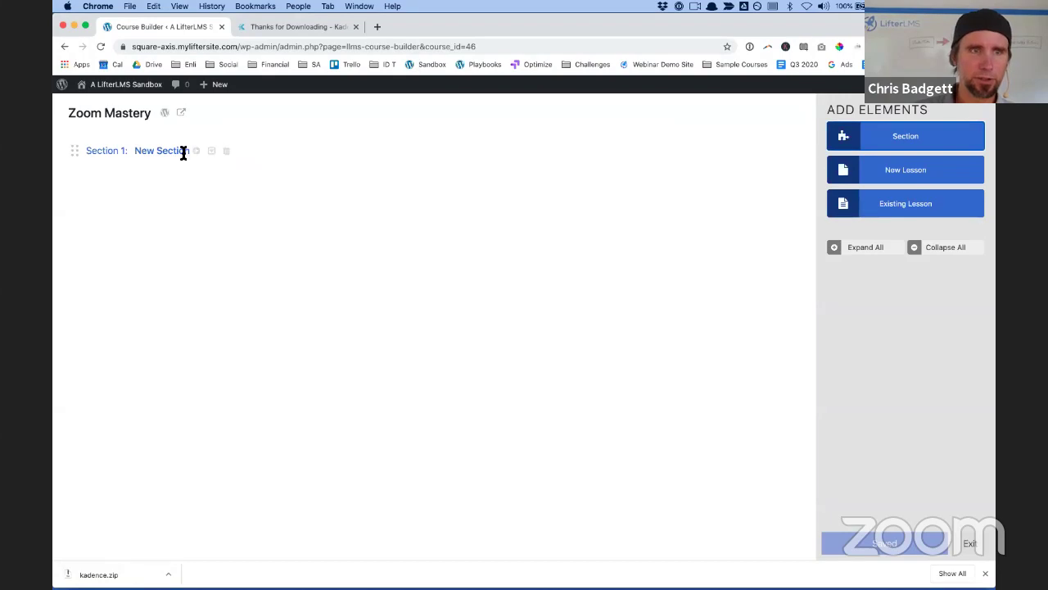
left_click(183, 154)
left_click_drag(185, 153, 136, 152)
type("I")
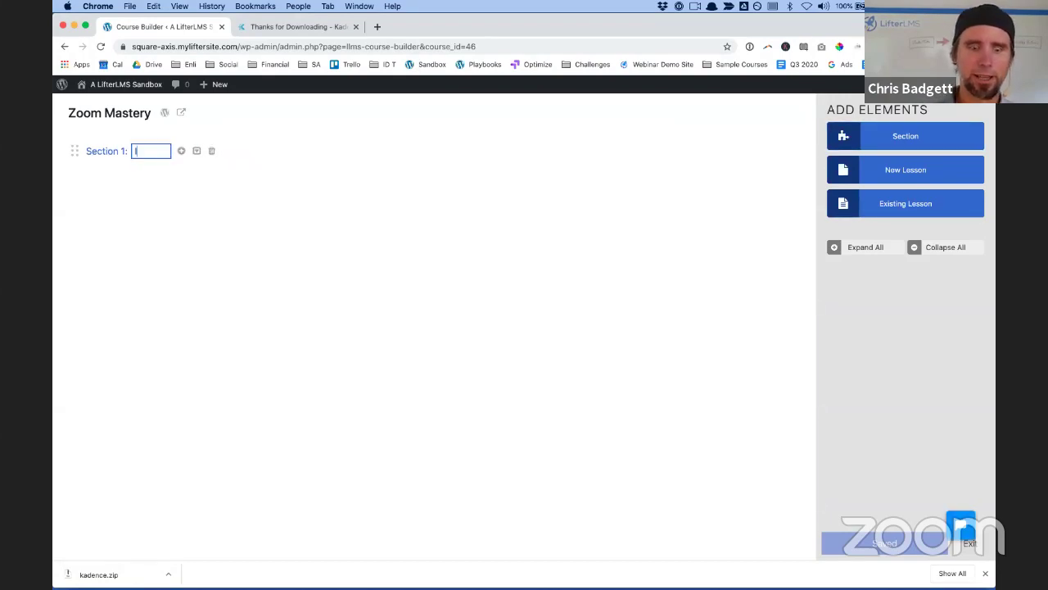
type("ntroduction")
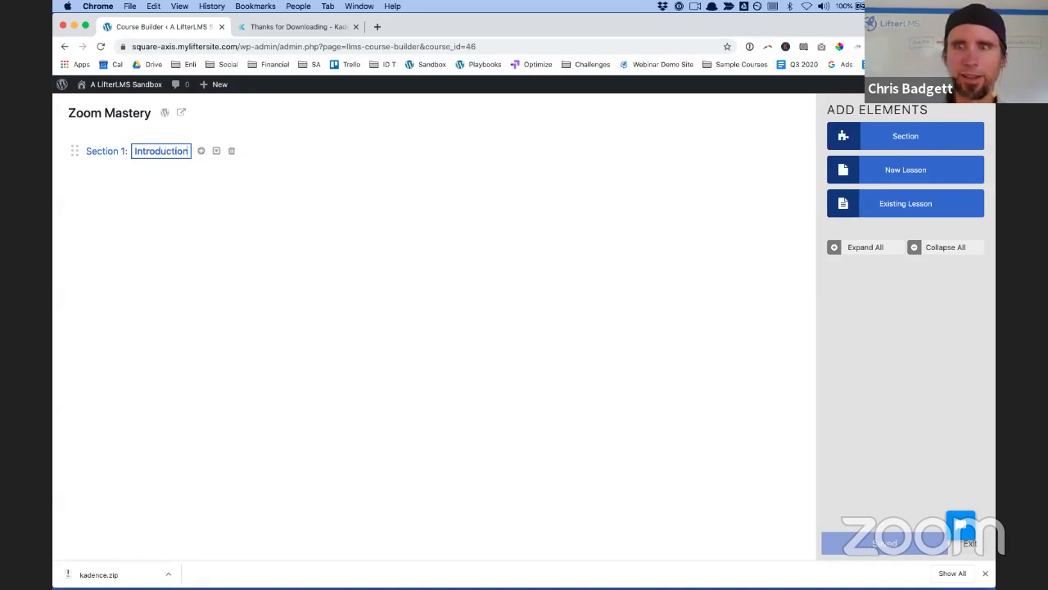
left_click(898, 352)
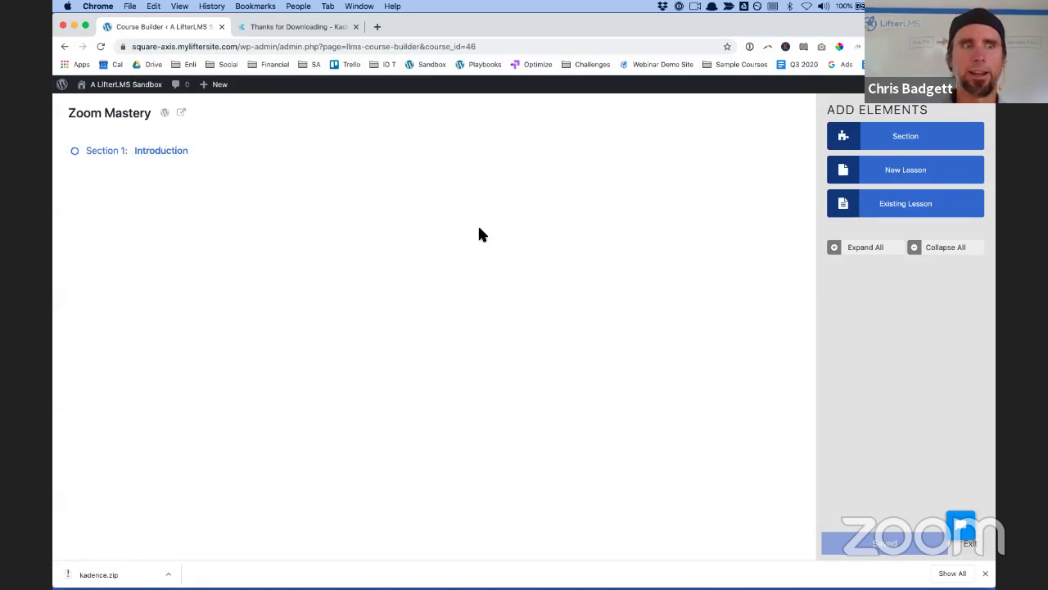
Add a new lesson to the Introduction section and title it "What is Zoom?", copied from the Zoom for Online Educators outline
left_click(919, 179)
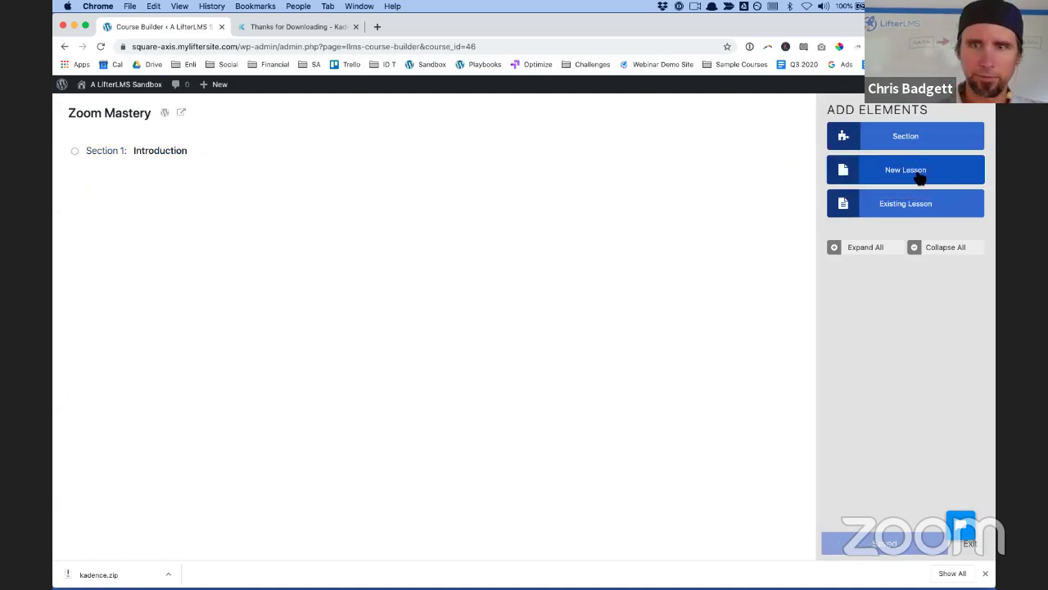
left_click(919, 178)
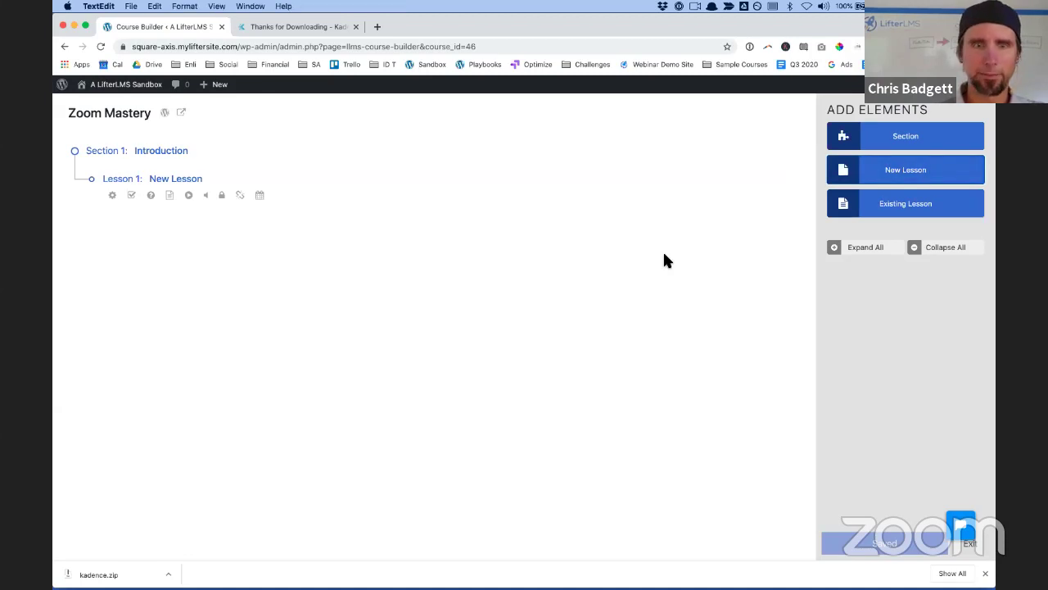
key("super+Tab")
left_click_drag(436, 307, 384, 308)
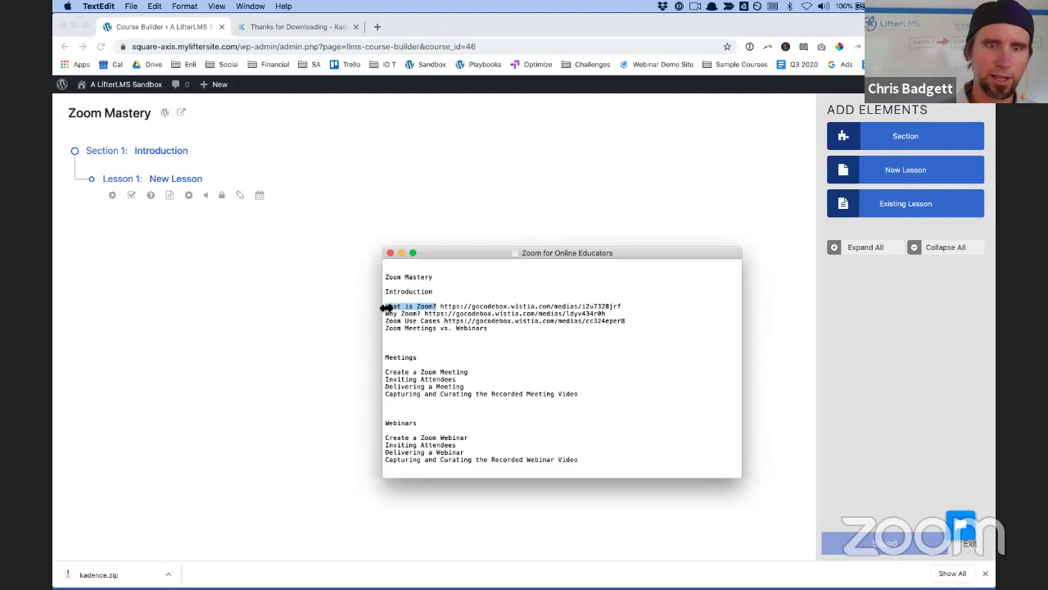
key("super+c")
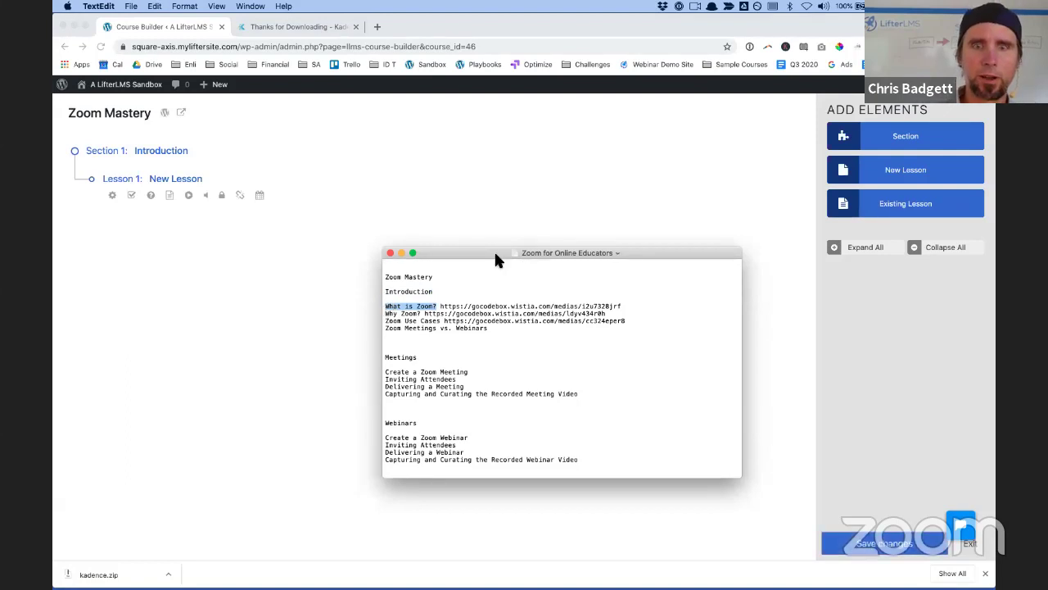
left_click_drag(494, 251, 1047, 250)
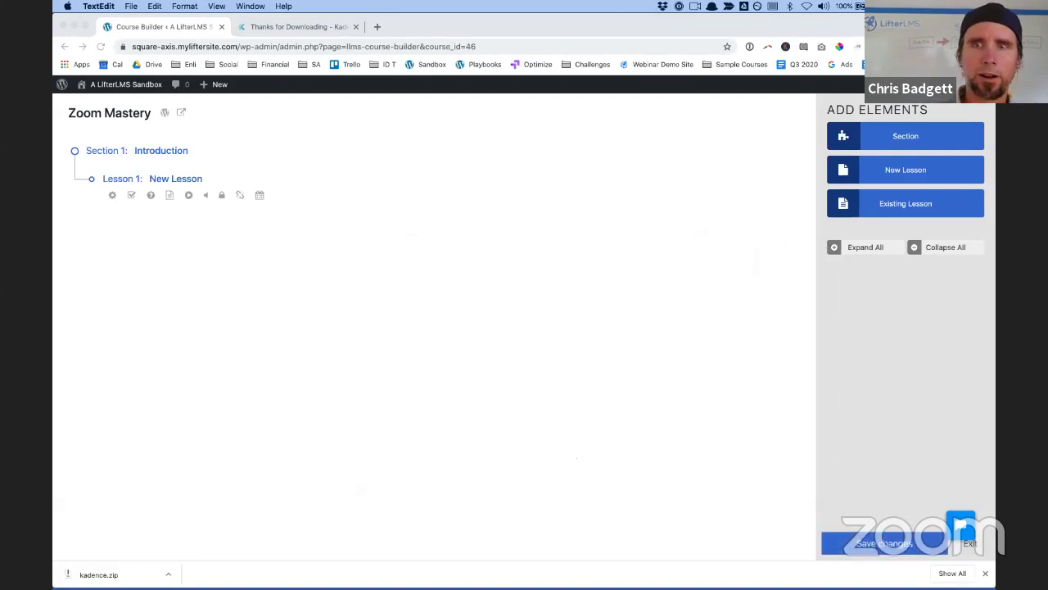
left_click(191, 180)
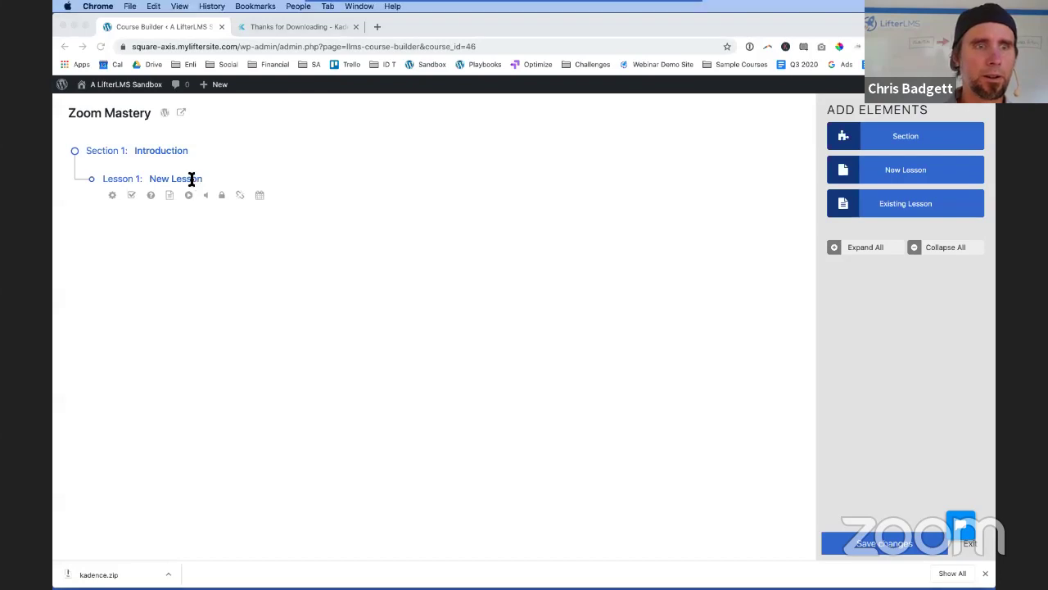
left_click(192, 180)
left_click_drag(202, 181, 148, 182)
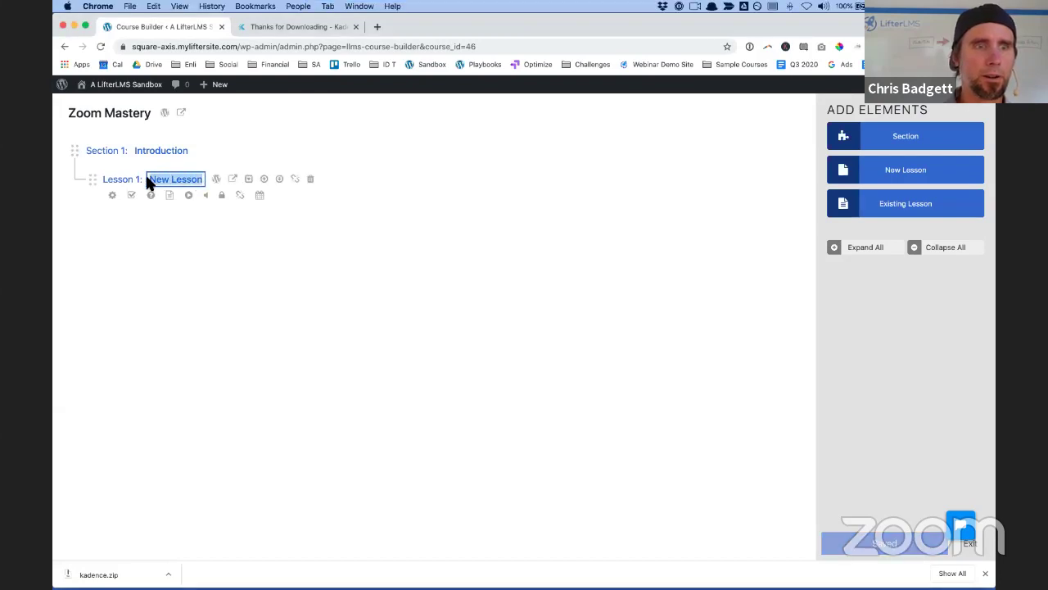
type("What is Zoom?")
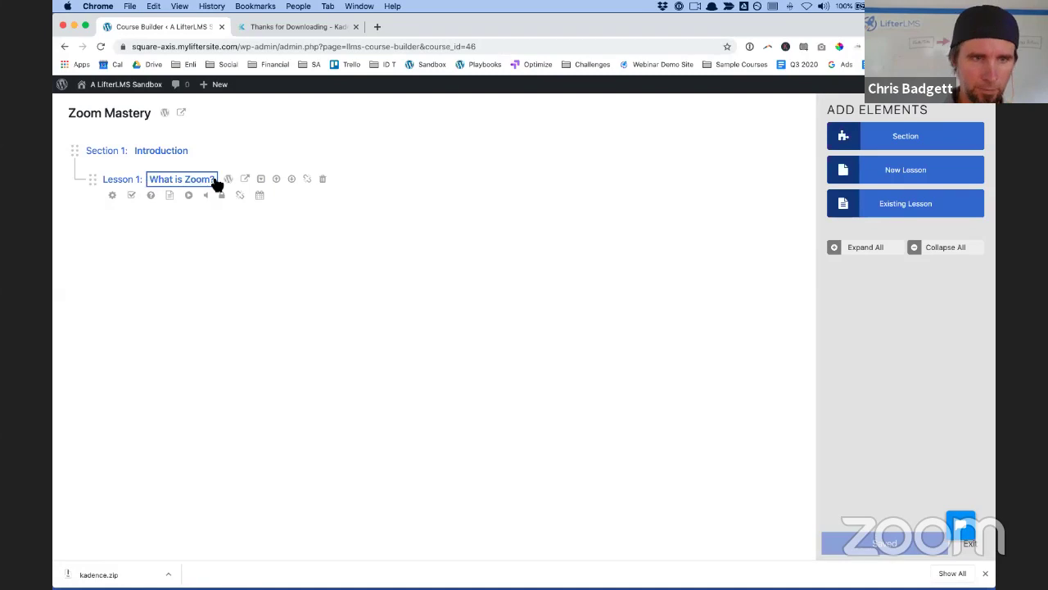
key("Return")
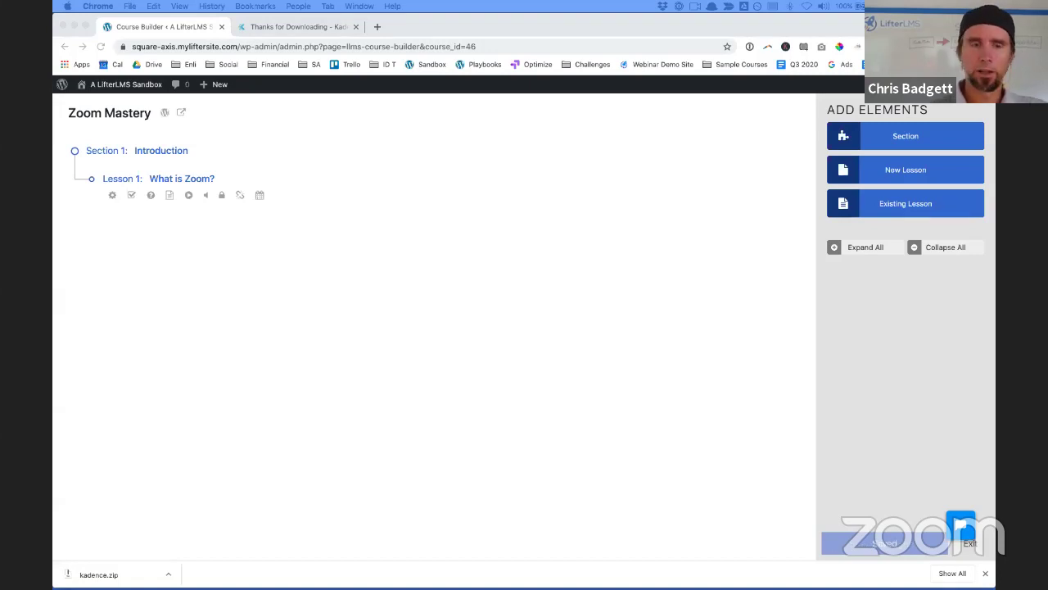
Add a second lesson to the Introduction section and title it "Why Zoom?"
left_click(848, 178)
left_click(175, 222)
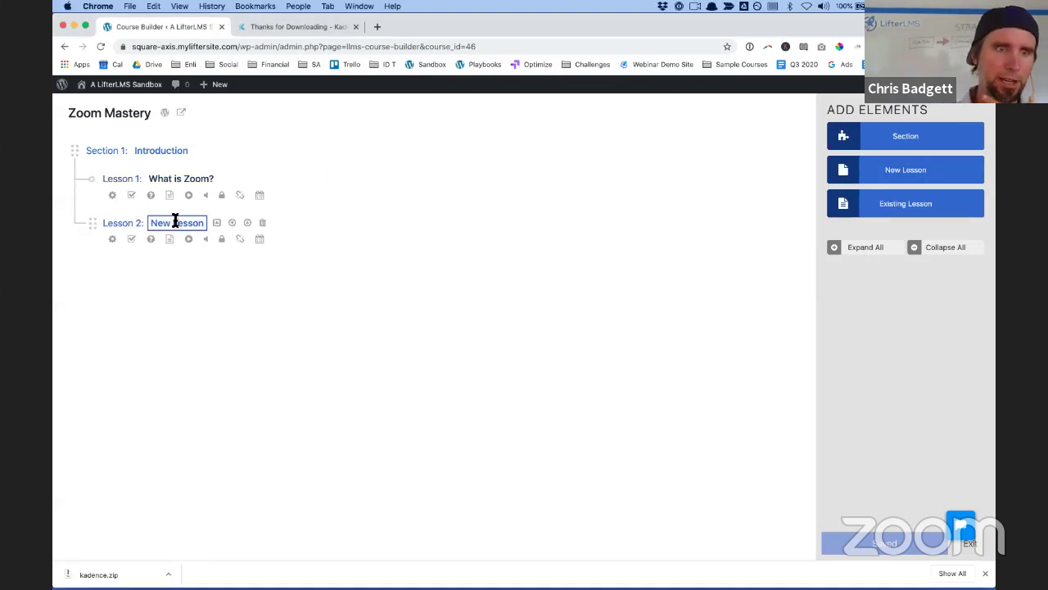
key("super+a")
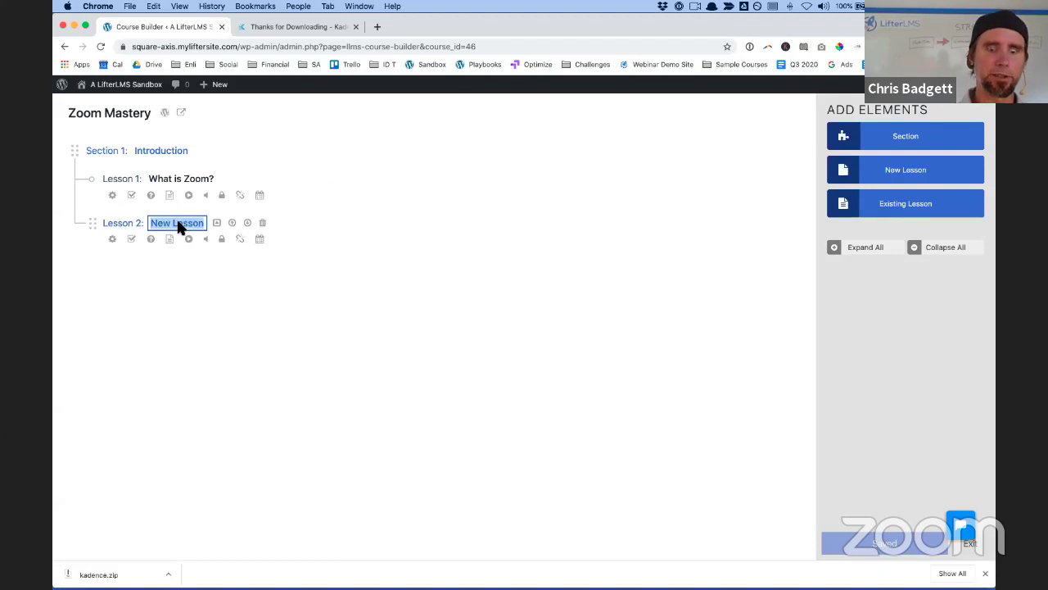
type("Why Zoom?")
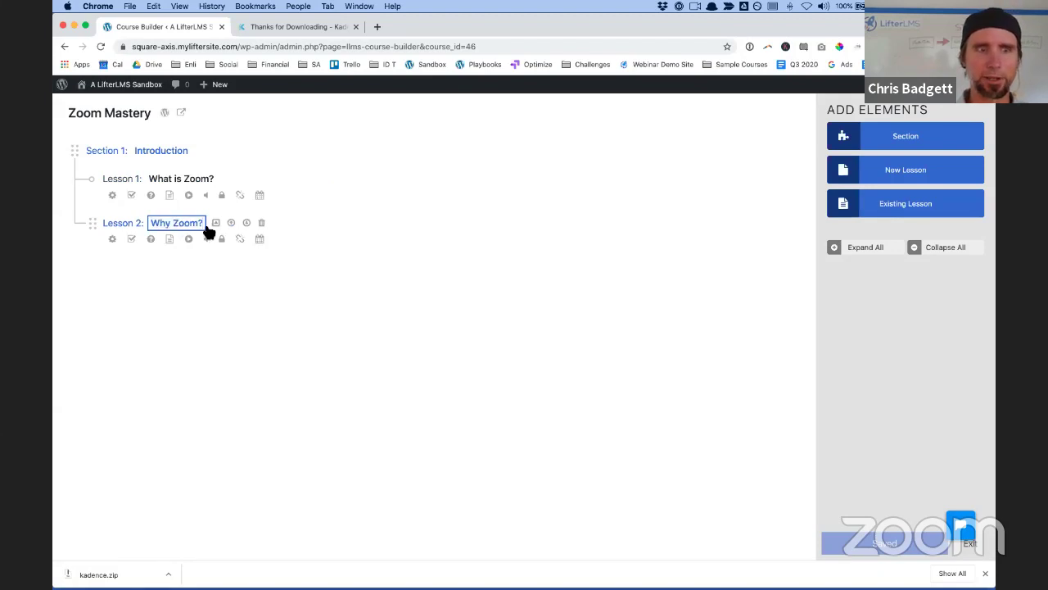
Add a third lesson to the Introduction section and title it "Zoom Use Cases"
left_click(843, 172)
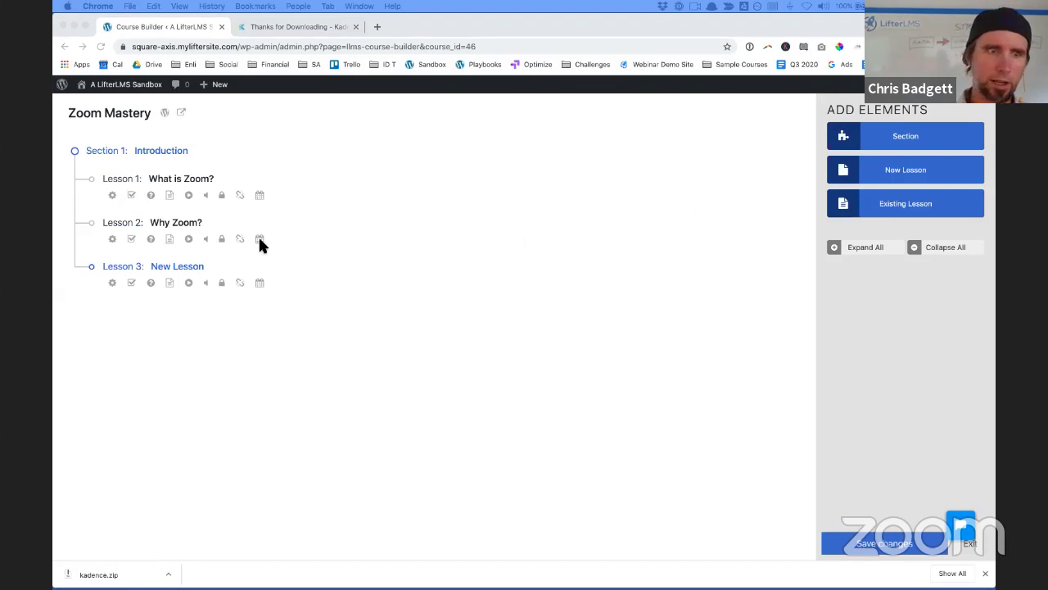
left_click(182, 267)
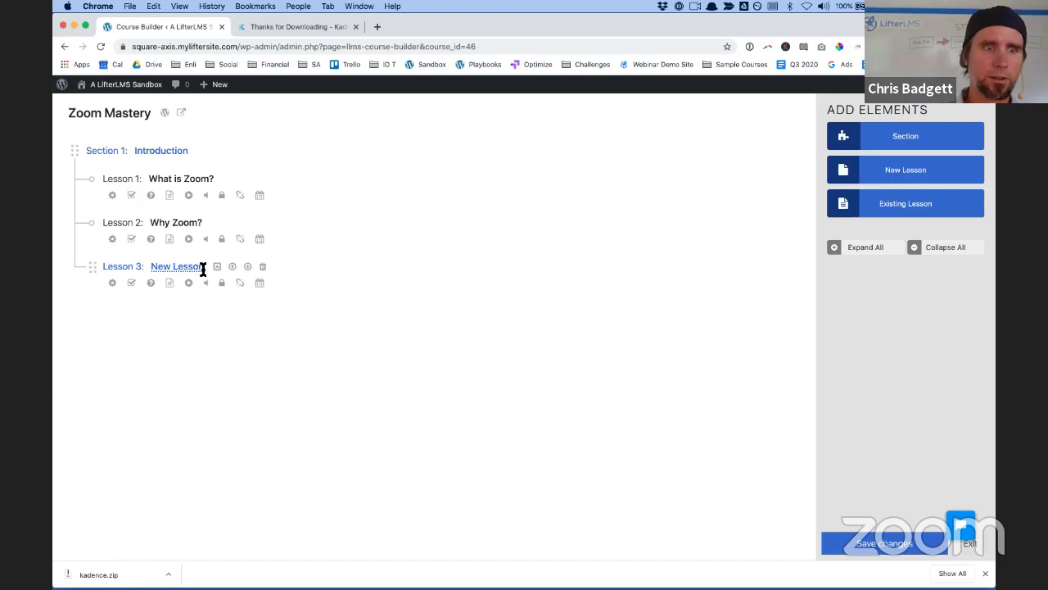
left_click(200, 269)
left_click_drag(201, 270, 150, 270)
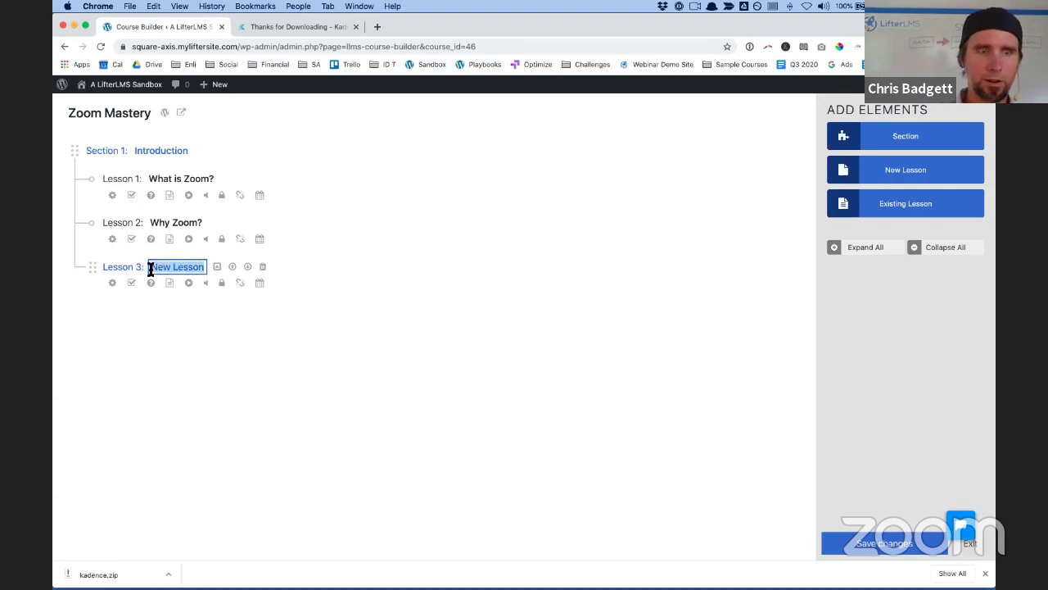
type("Zoom Use Cases")
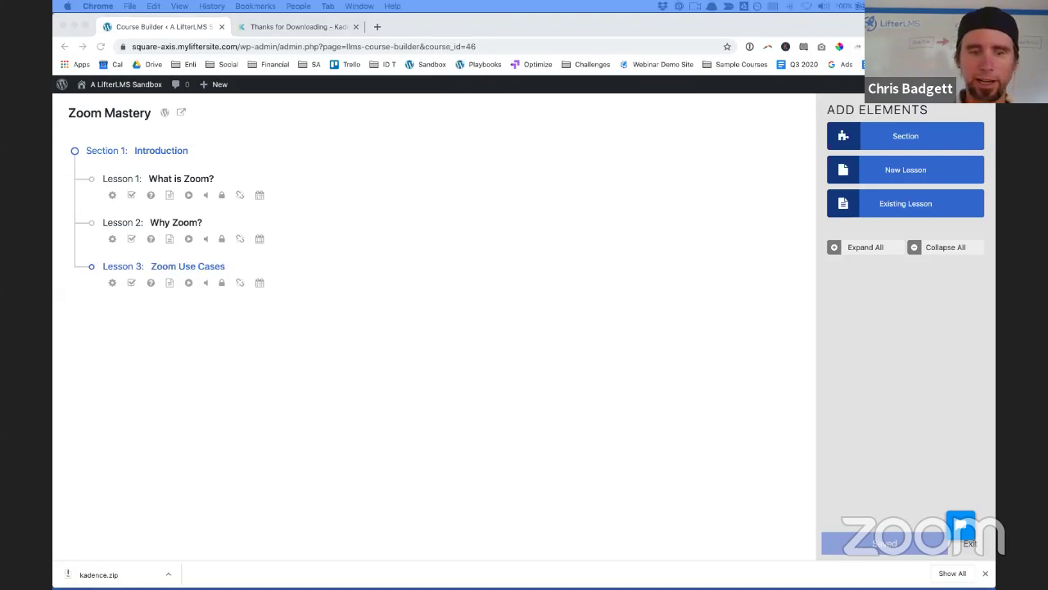
Check the option for adding an existing lesson, then add a new fourth Introduction lesson titled "Zoom Meetings vs. Webinars"
left_click(879, 205)
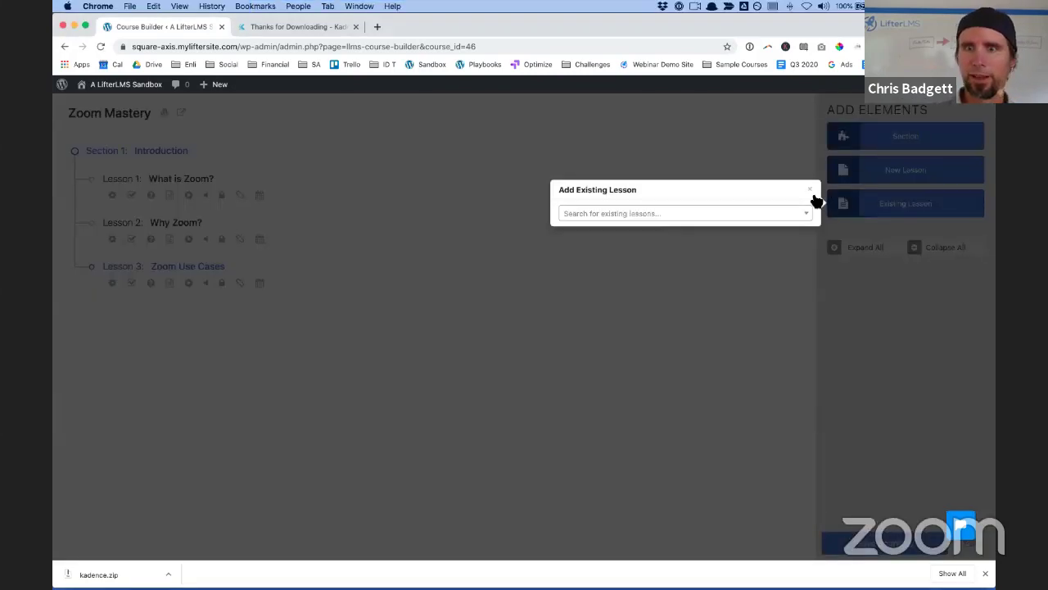
left_click(813, 195)
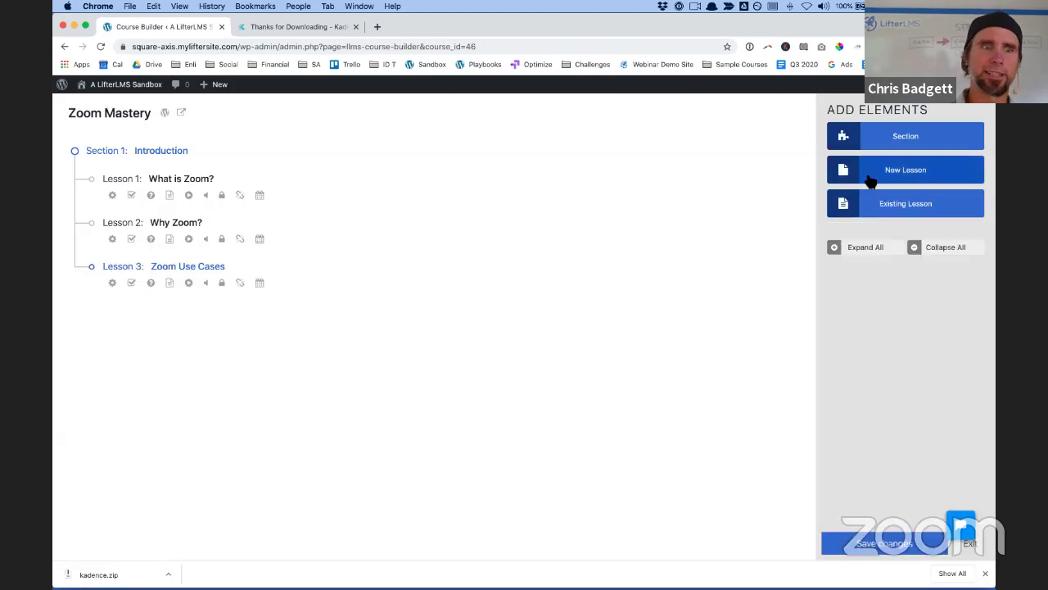
left_click(868, 174)
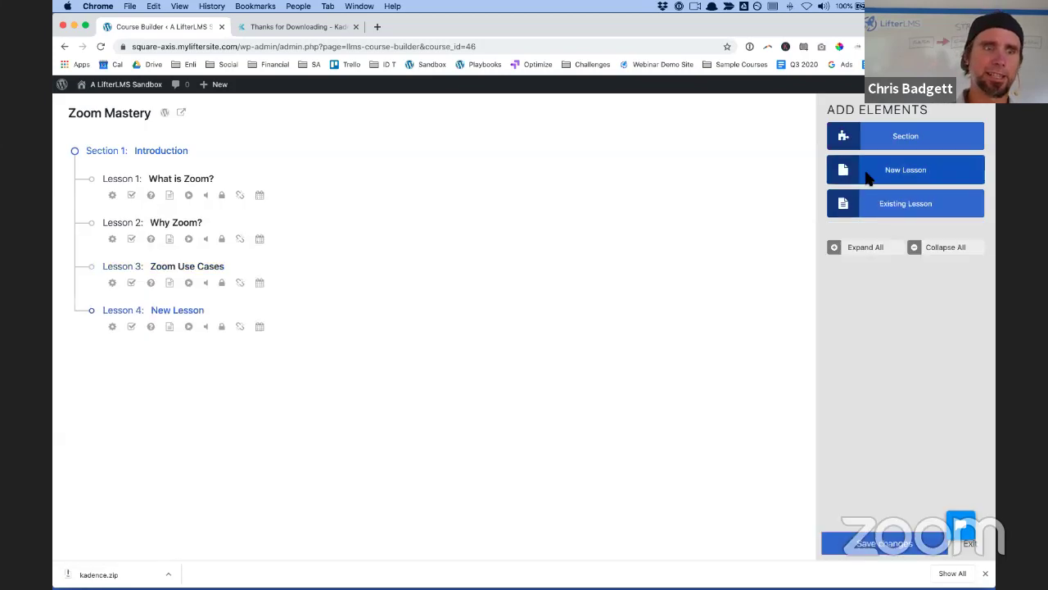
left_click(199, 312)
left_click_drag(199, 312, 150, 312)
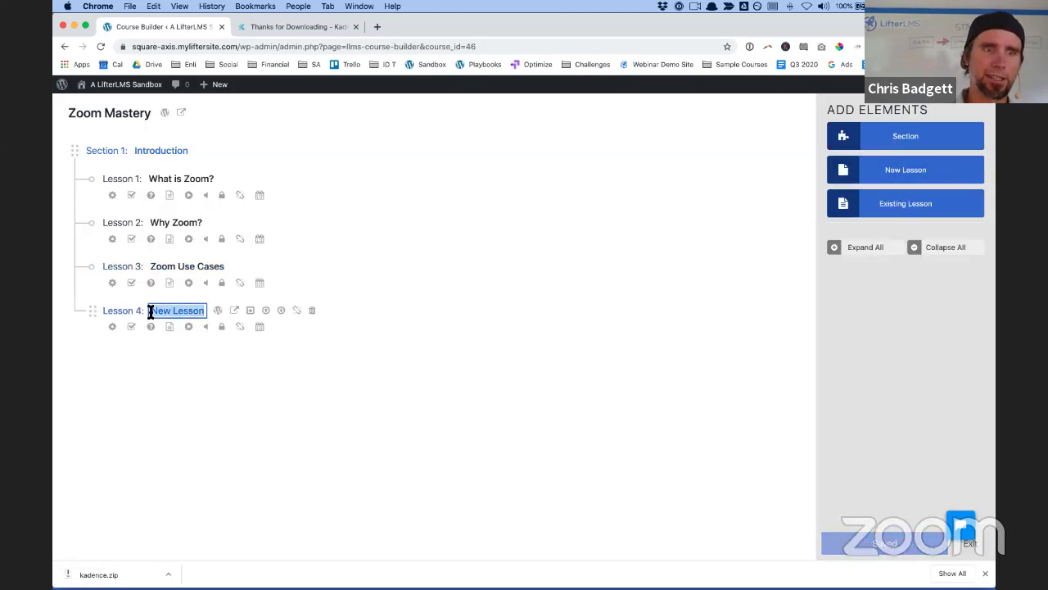
type("Zoom Meetings vs. Webinars")
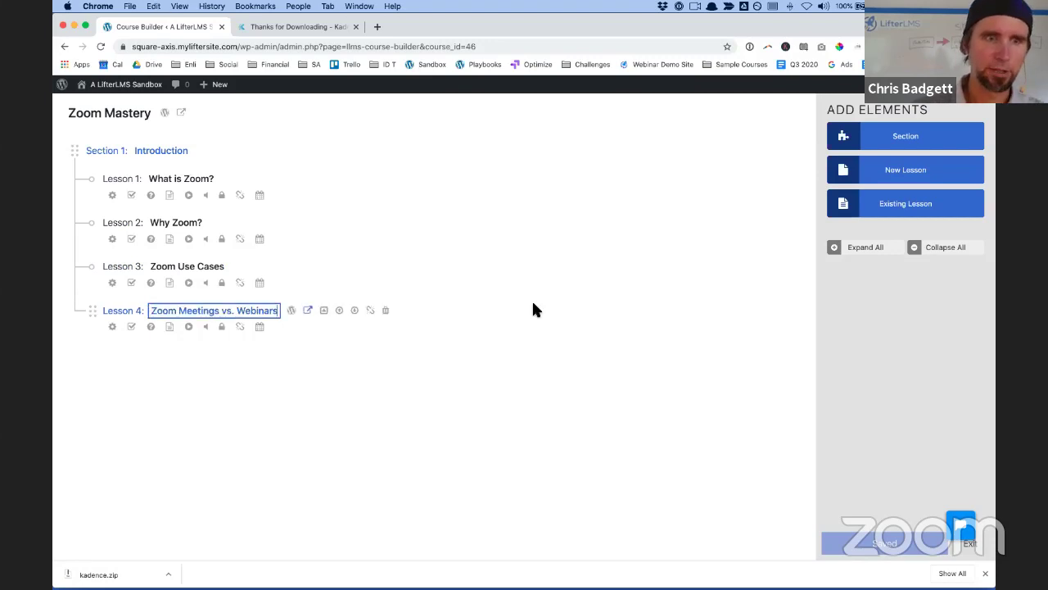
left_click(533, 307)
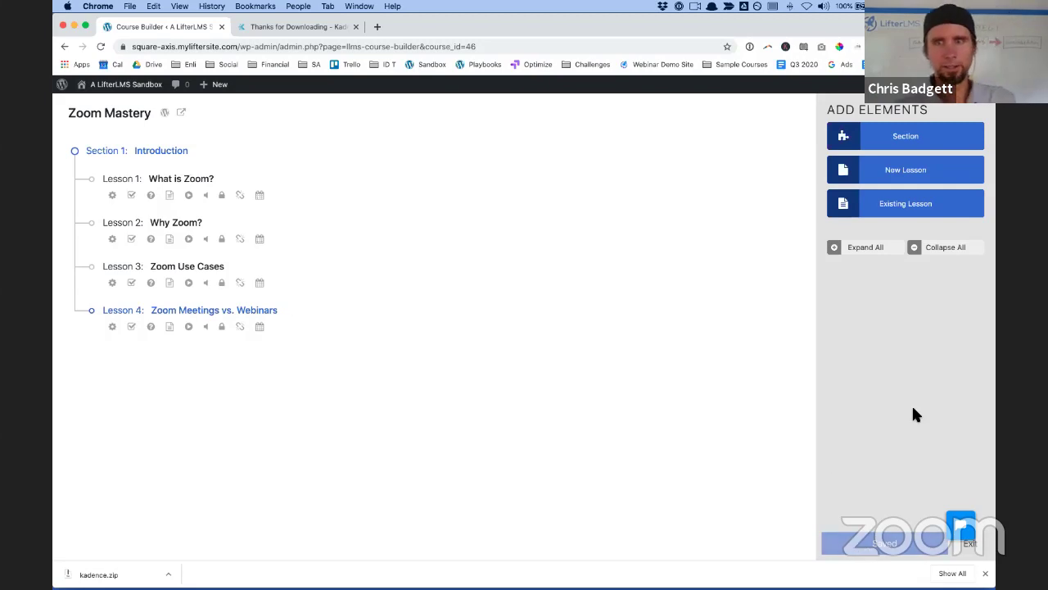
Add a second section below Introduction with four new lessons, keeping the default titles
left_click(850, 140)
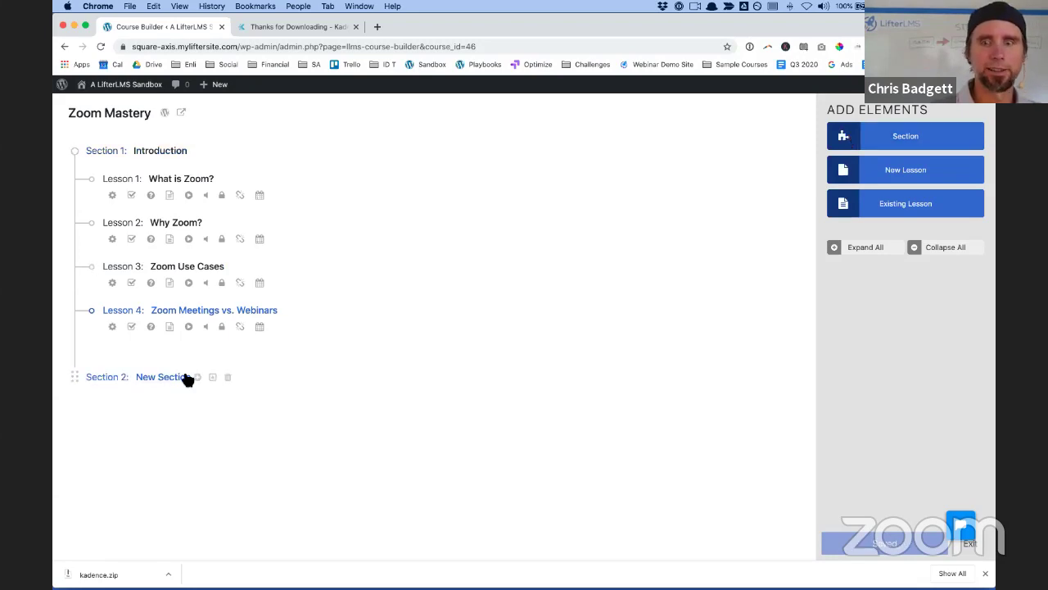
left_click(928, 189)
left_click(915, 178)
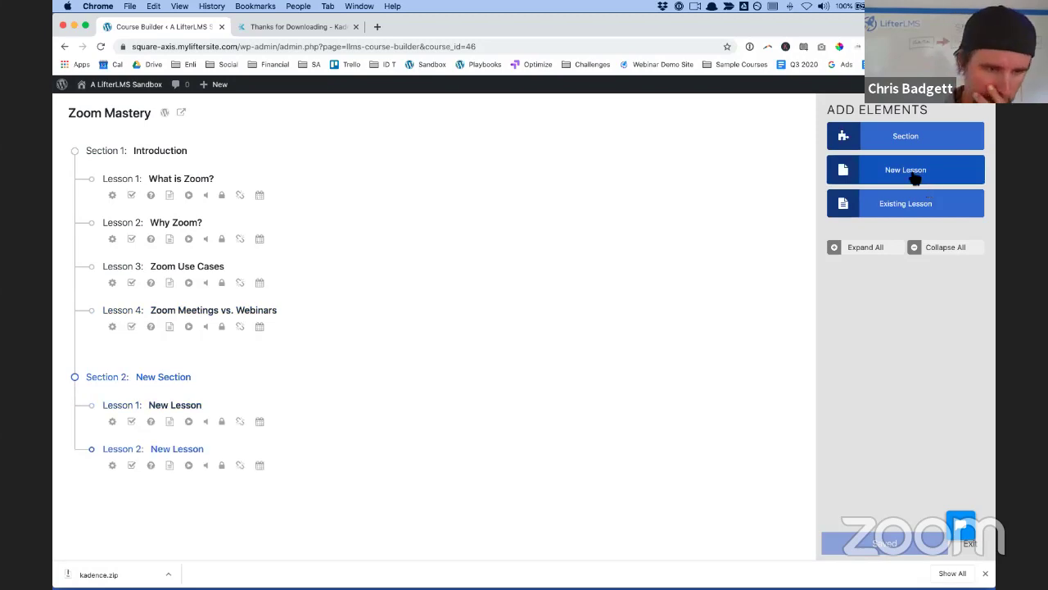
left_click(915, 179)
left_click(915, 178)
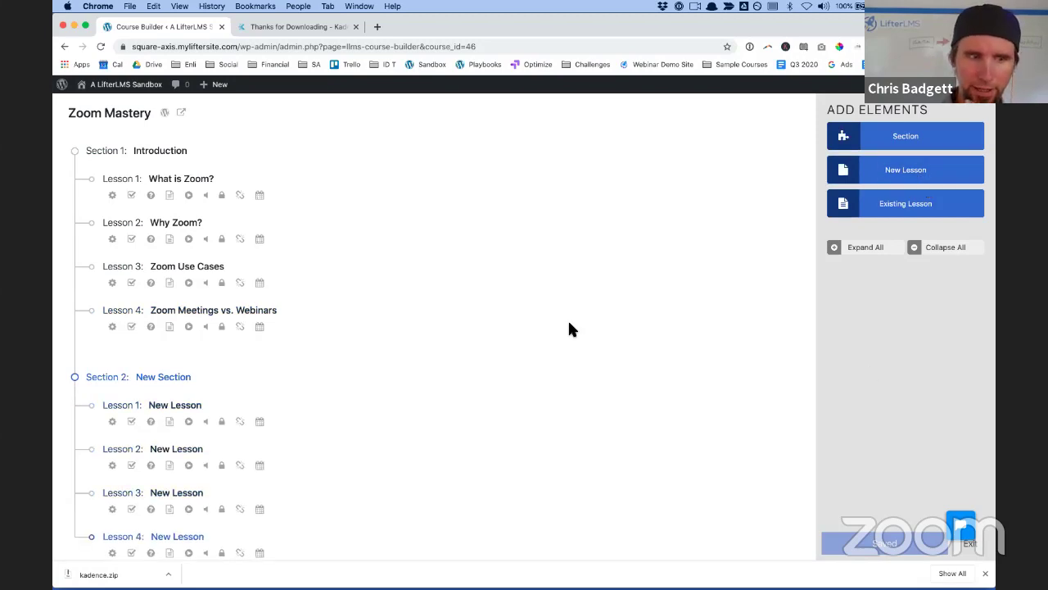
scroll(709, 156, "down", 2)
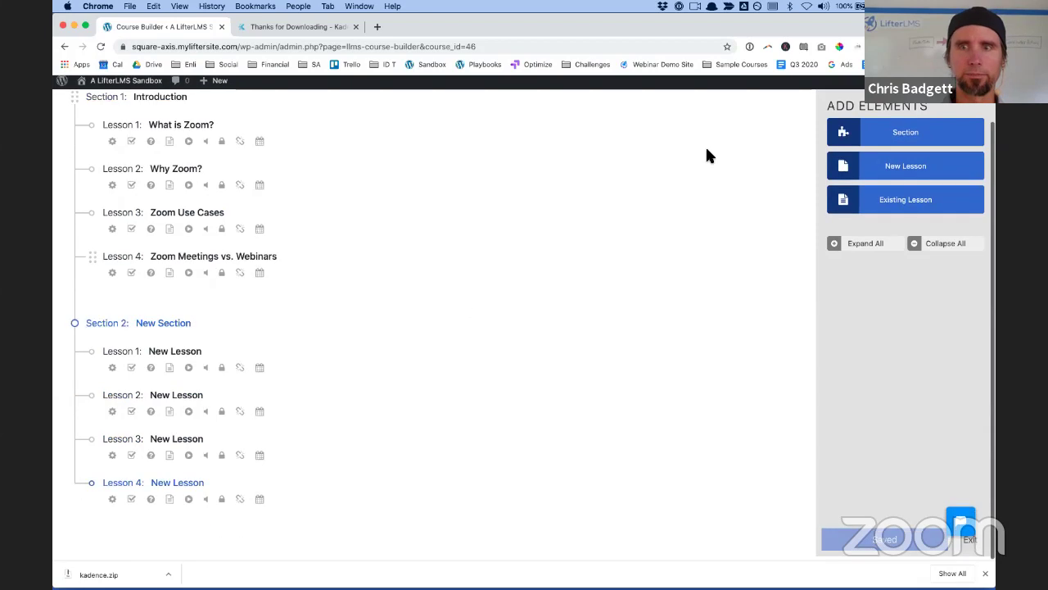
Add a third section with four default-titled new lessons and save the course changes
left_click(885, 134)
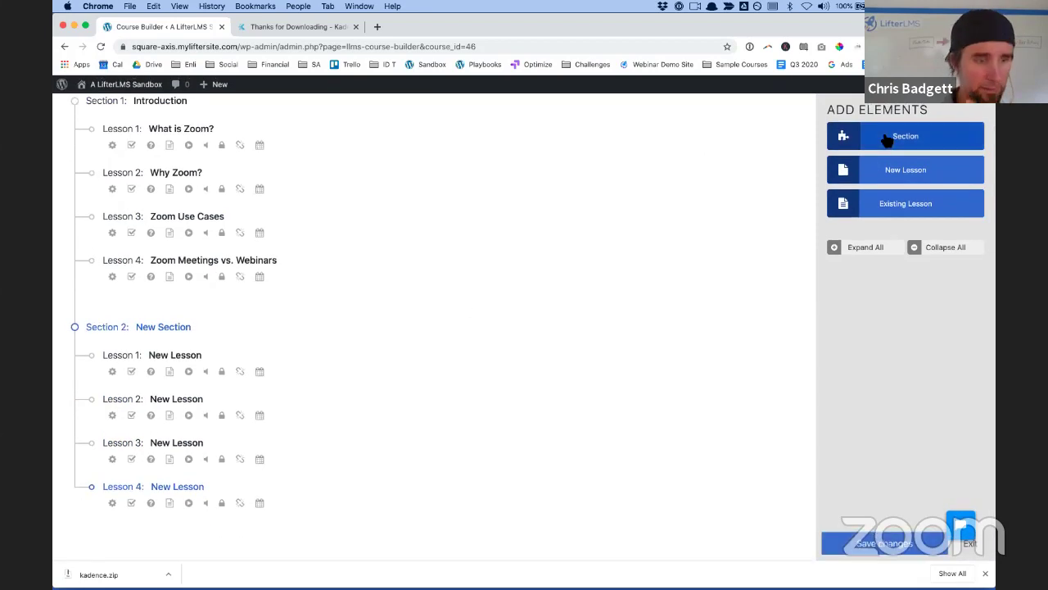
left_click(903, 172)
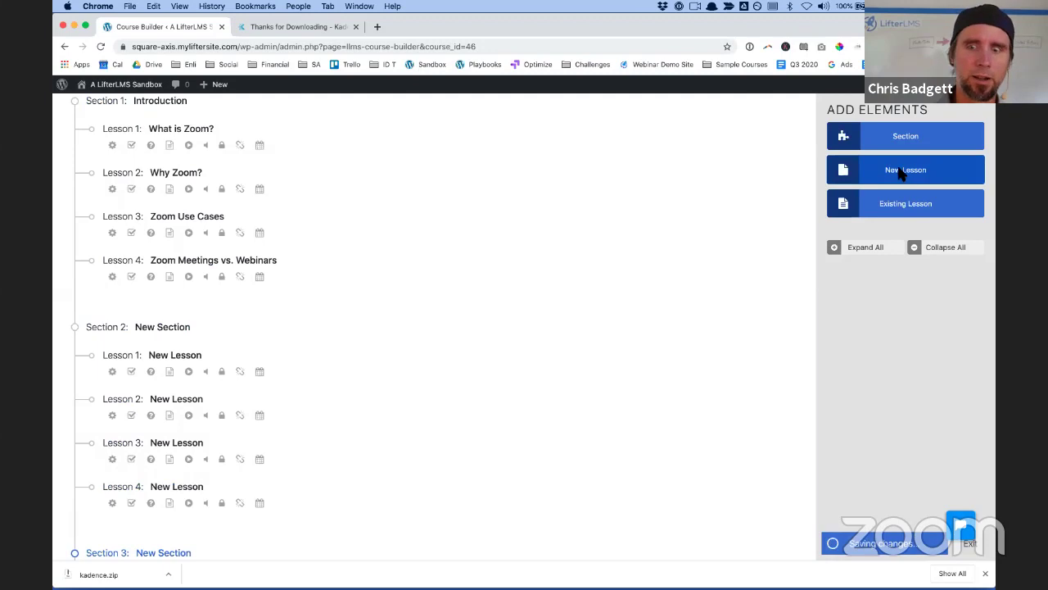
scroll(508, 327, "down", 2)
scroll(491, 351, "down", 3)
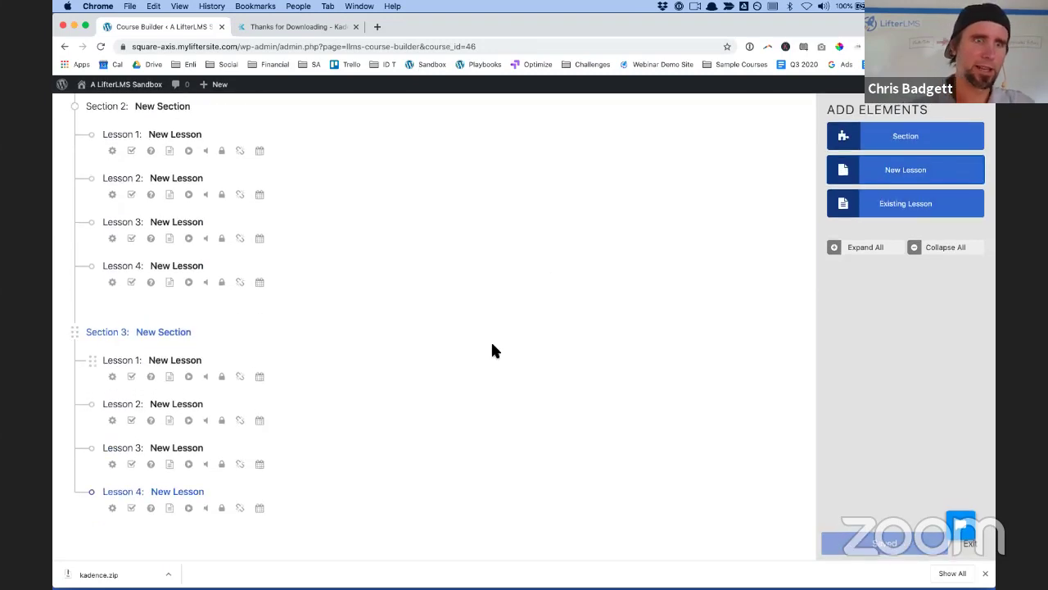
scroll(187, 235, "up", 2)
scroll(187, 235, "up", 1)
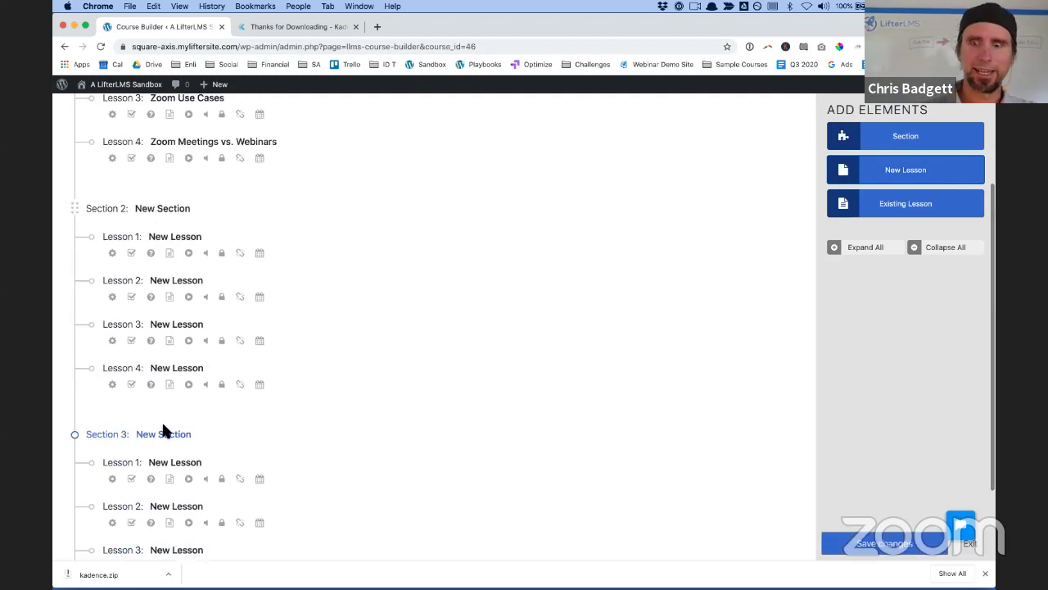
left_click(857, 546)
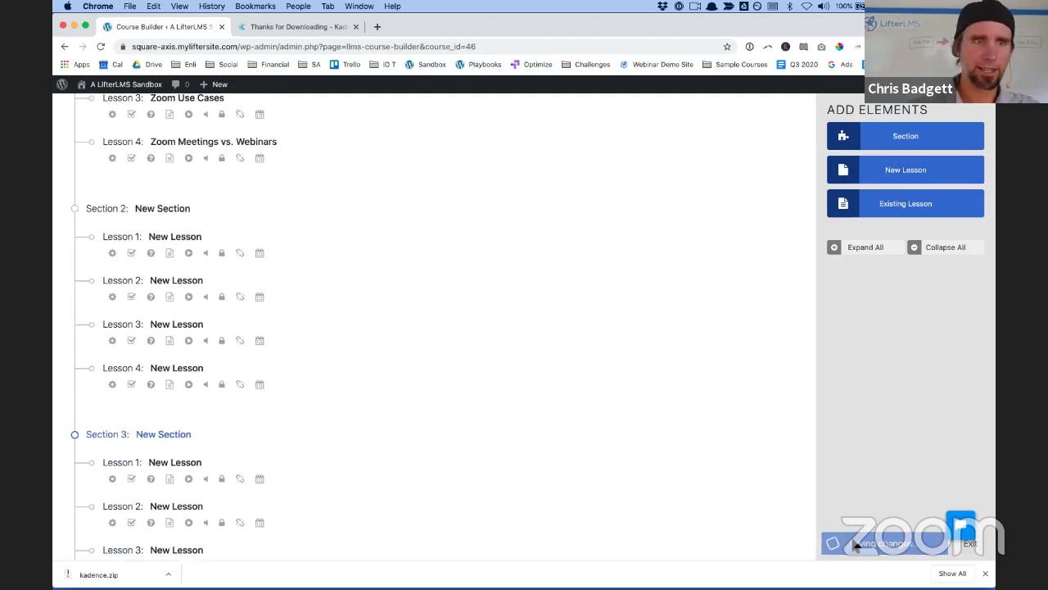
View the Zoom Mastery course page, review its sections and lessons, and look at the "What is Zoom?" lesson page before returning
scroll(364, 238, "up", 5)
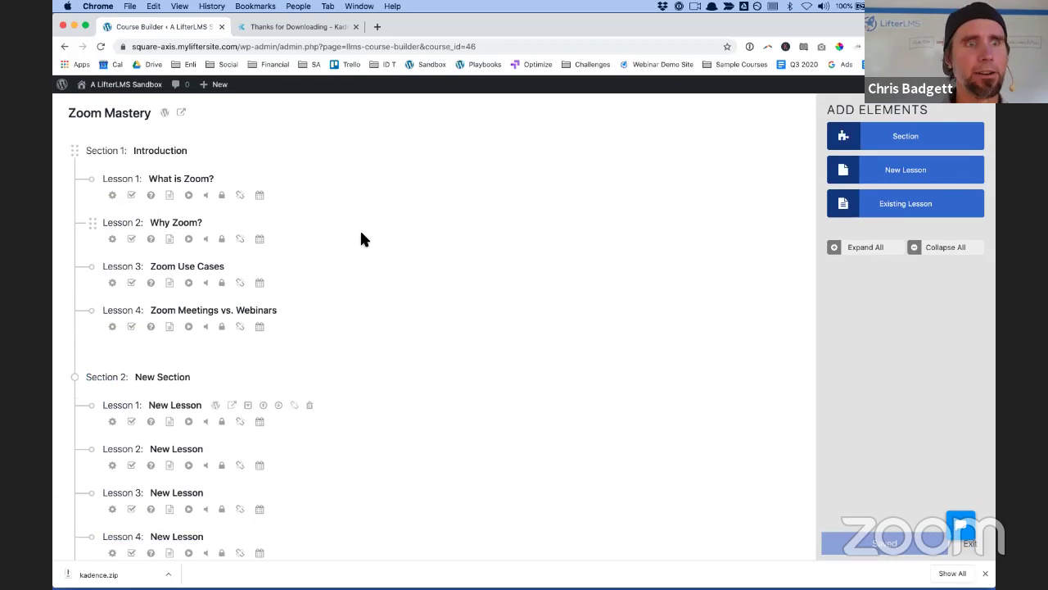
left_click(179, 115)
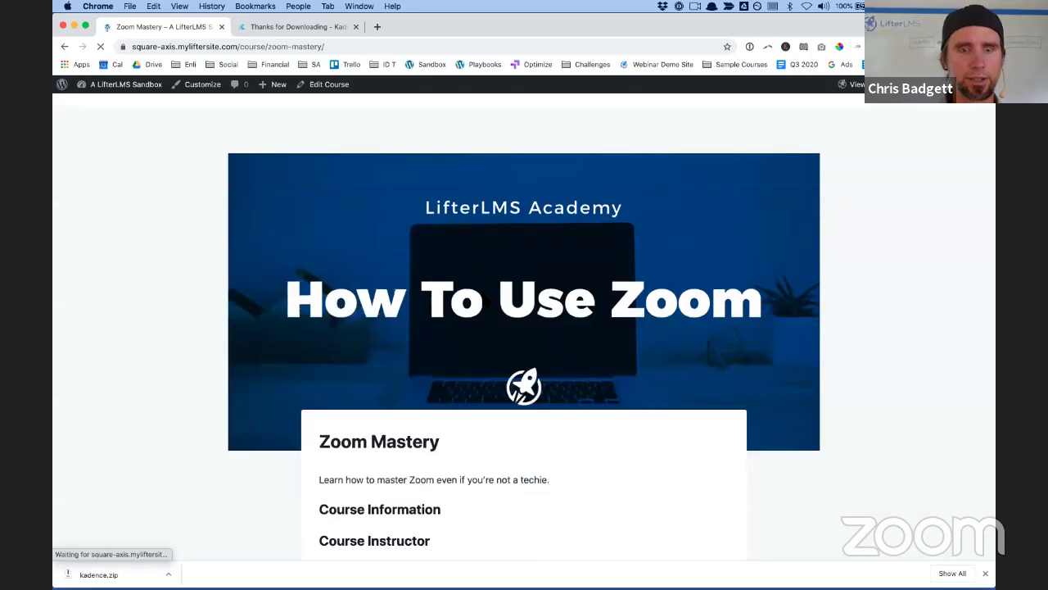
scroll(483, 297, "down", 5)
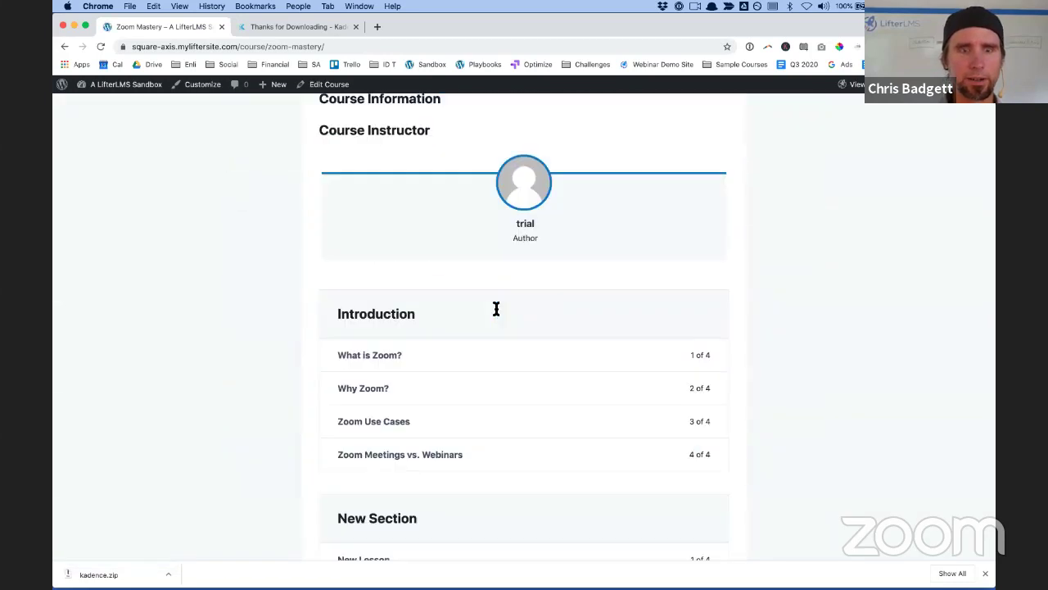
scroll(410, 318, "down", 1)
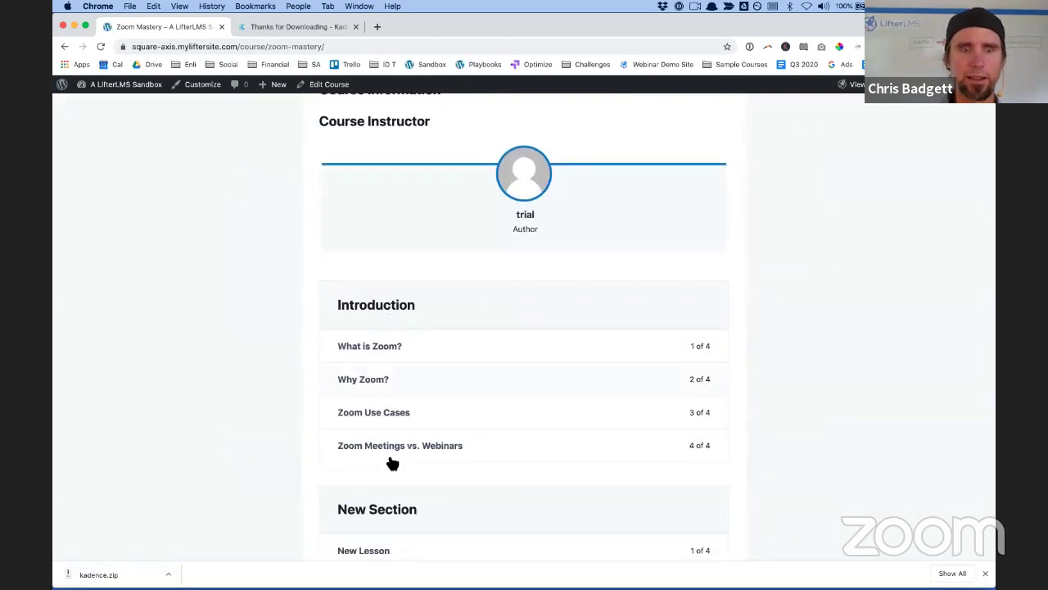
scroll(392, 464, "down", 3)
scroll(388, 457, "down", 5)
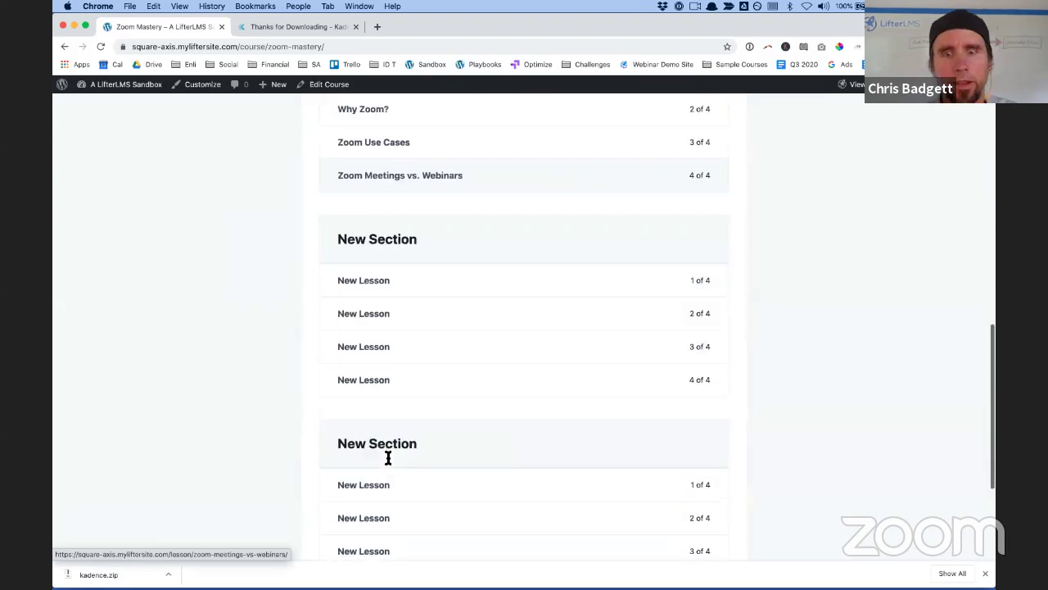
scroll(387, 455, "up", 2)
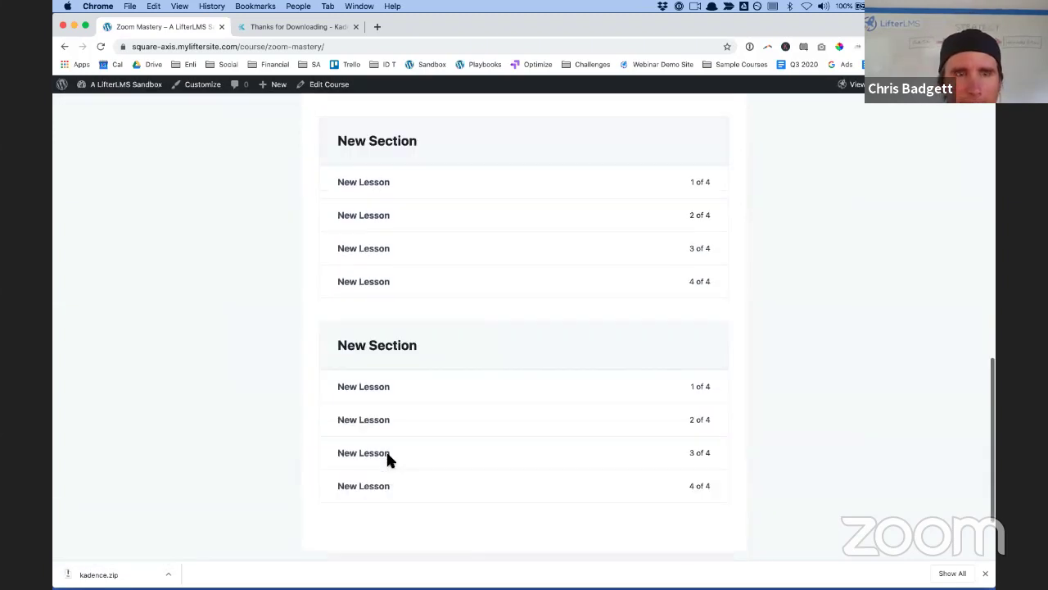
scroll(388, 458, "up", 4)
scroll(392, 434, "up", 2)
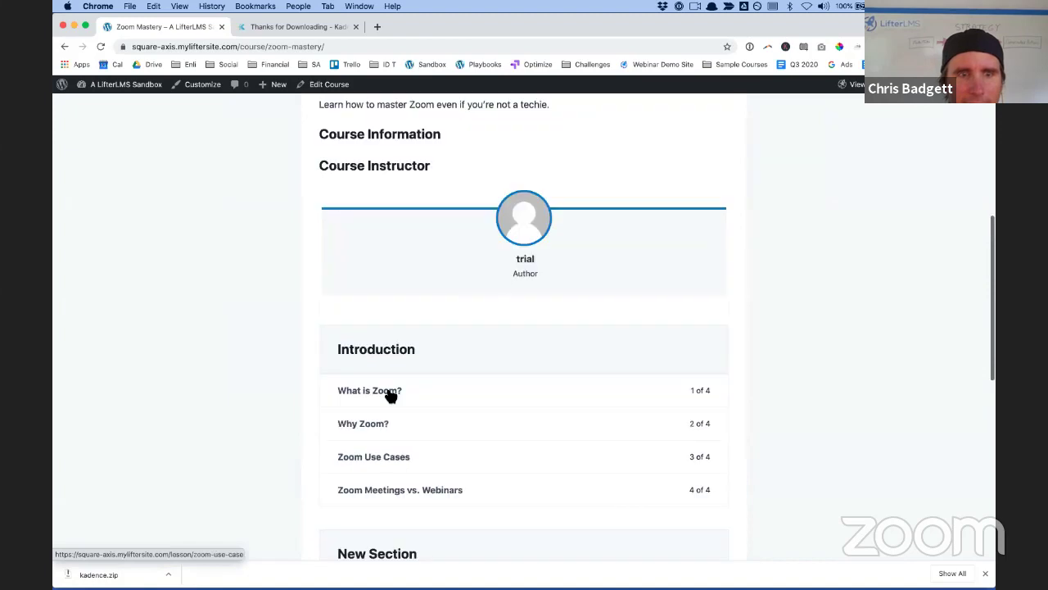
left_click(391, 397)
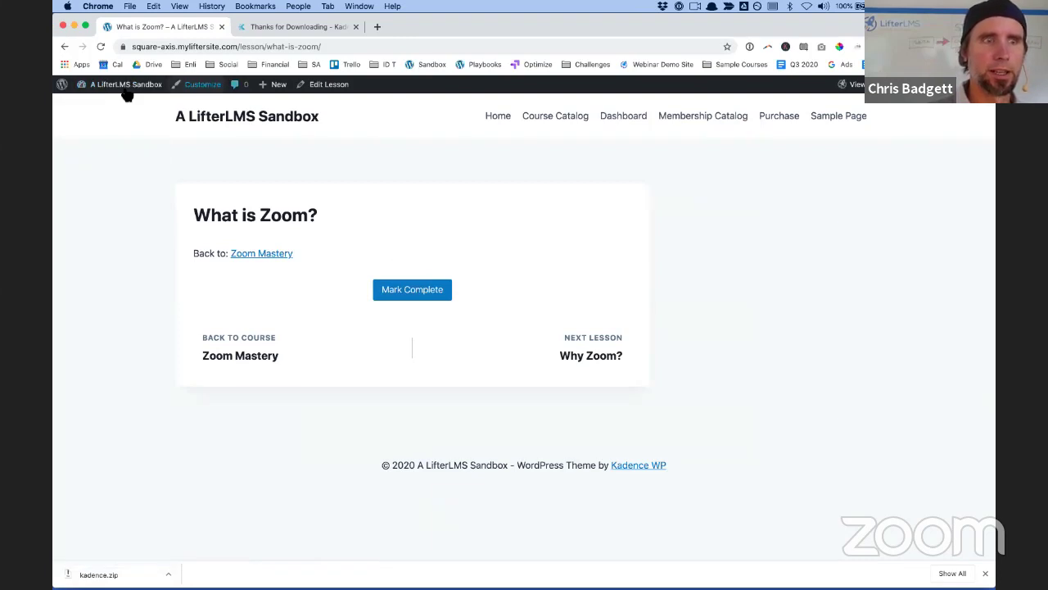
left_click(64, 49)
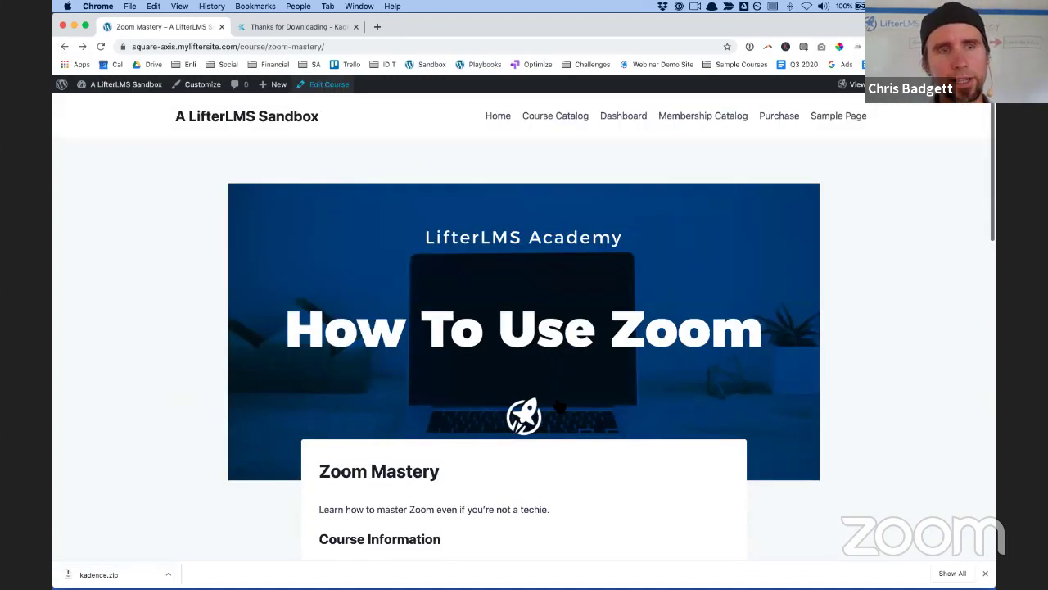
Open the Zoom Mastery course for editing, dismiss the browser's downloads bar, and launch the Course Builder again
left_click(329, 85)
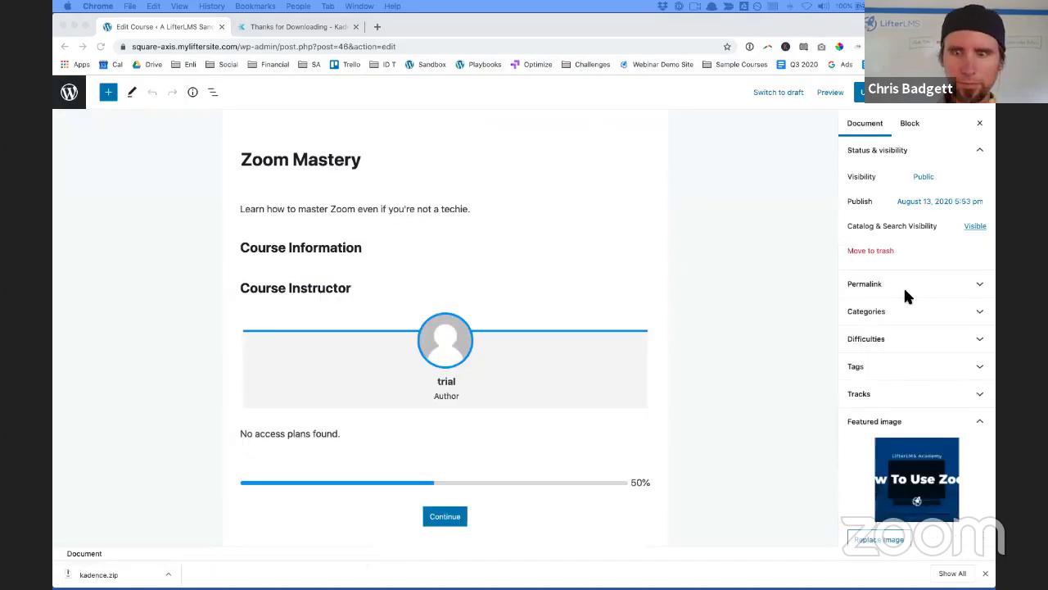
scroll(963, 529, "down", 1)
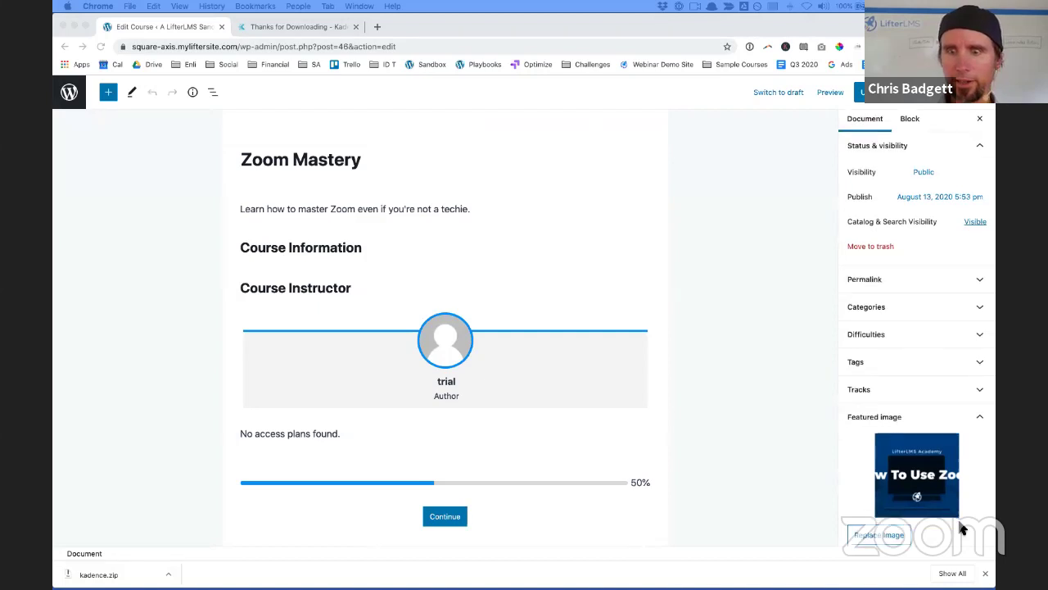
scroll(963, 529, "down", 5)
left_click(987, 575)
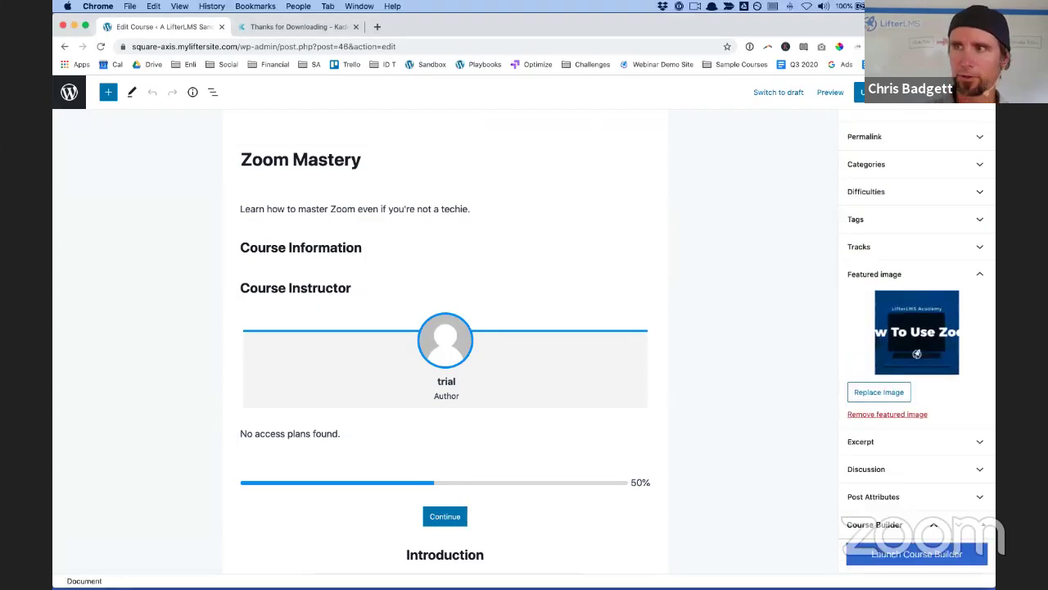
left_click(944, 555)
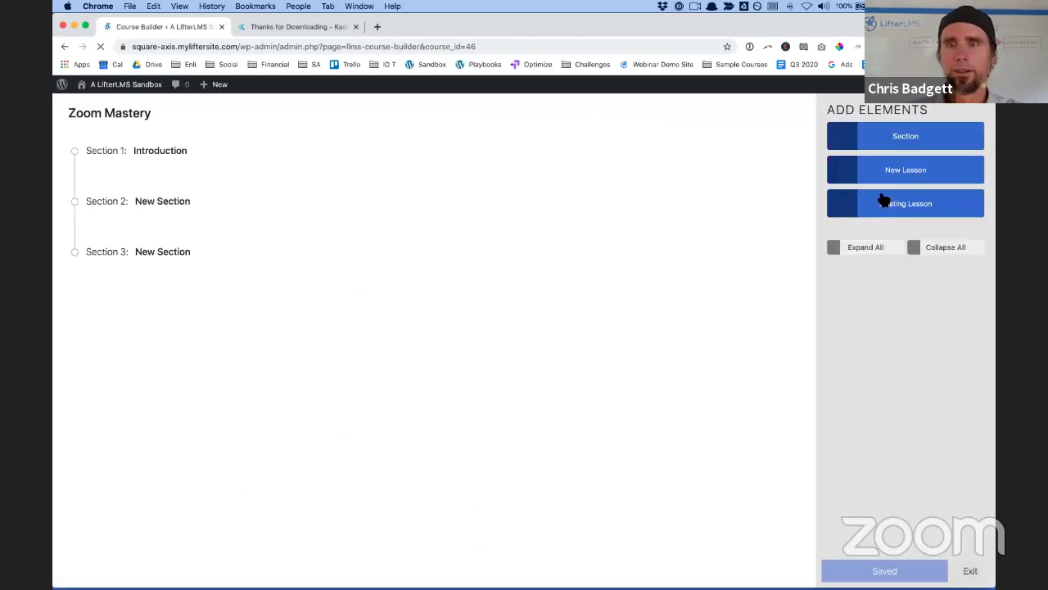
left_click(870, 249)
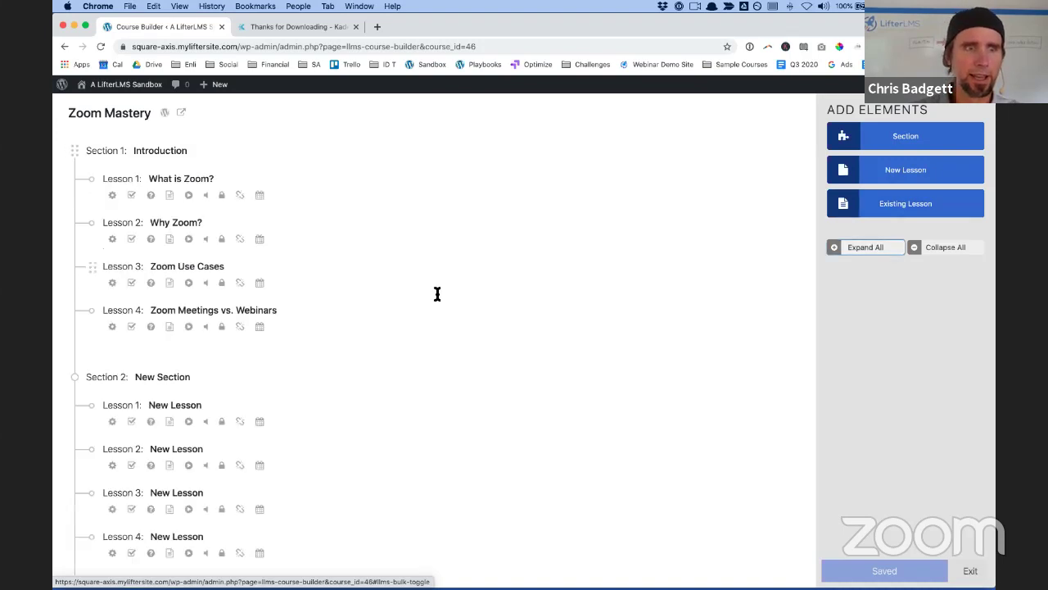
left_click(113, 196)
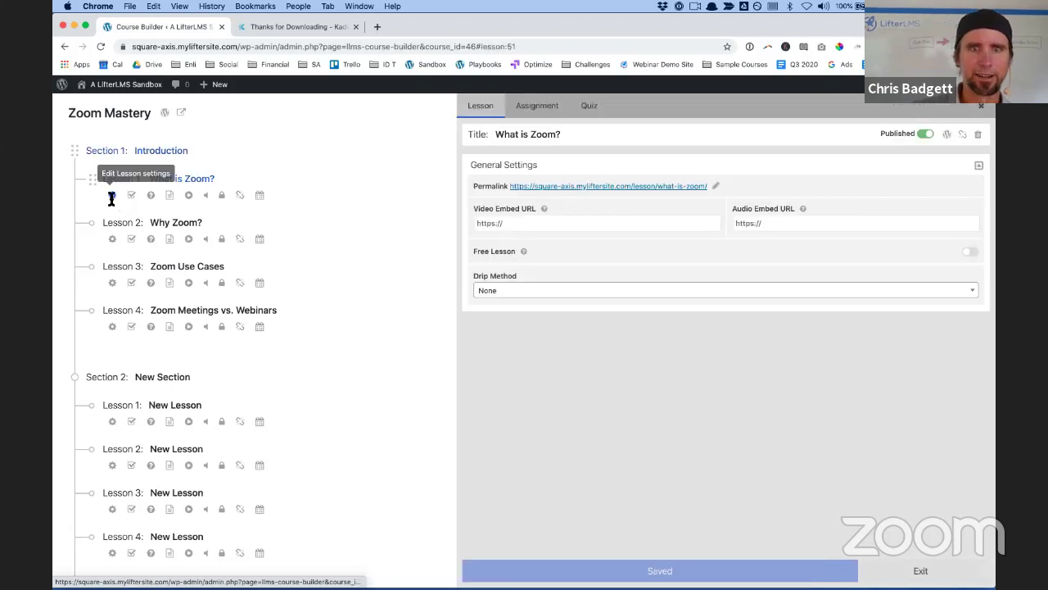
left_click(509, 222)
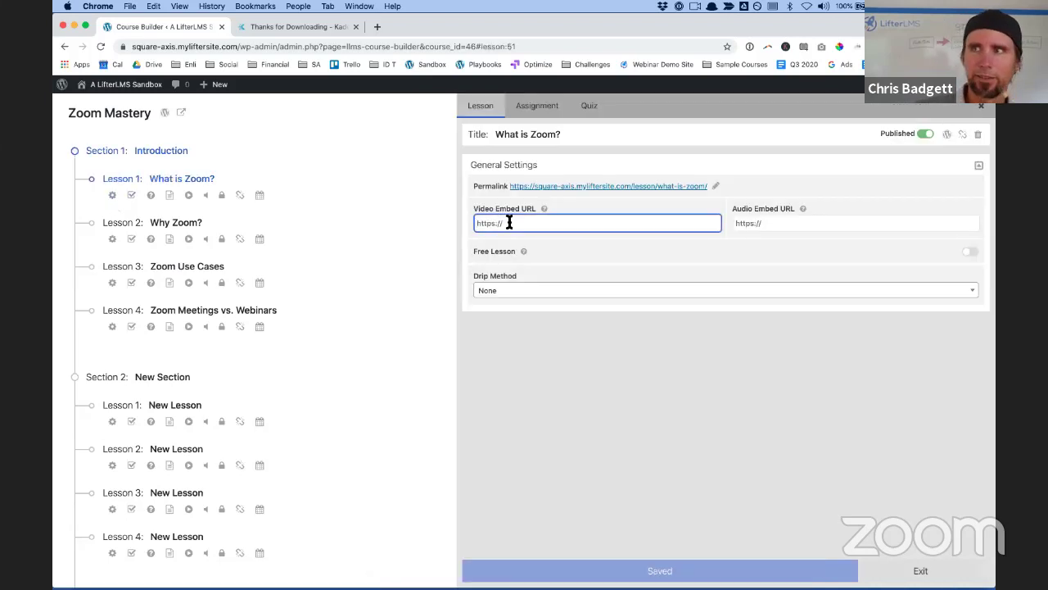
type("https://gocodebox.wistia.com/medias/i2u7328jrf")
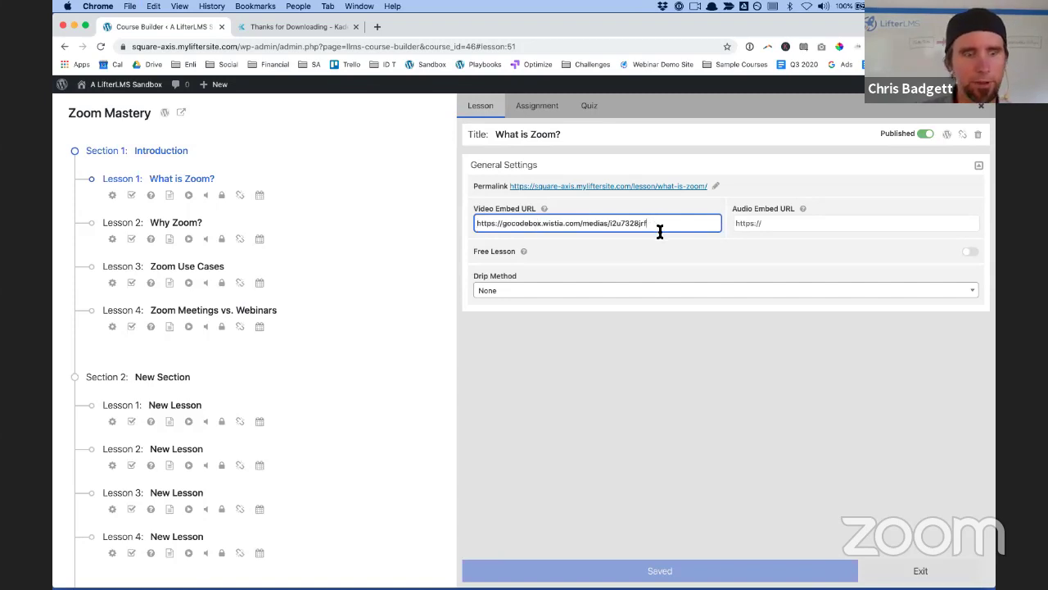
key("Tab")
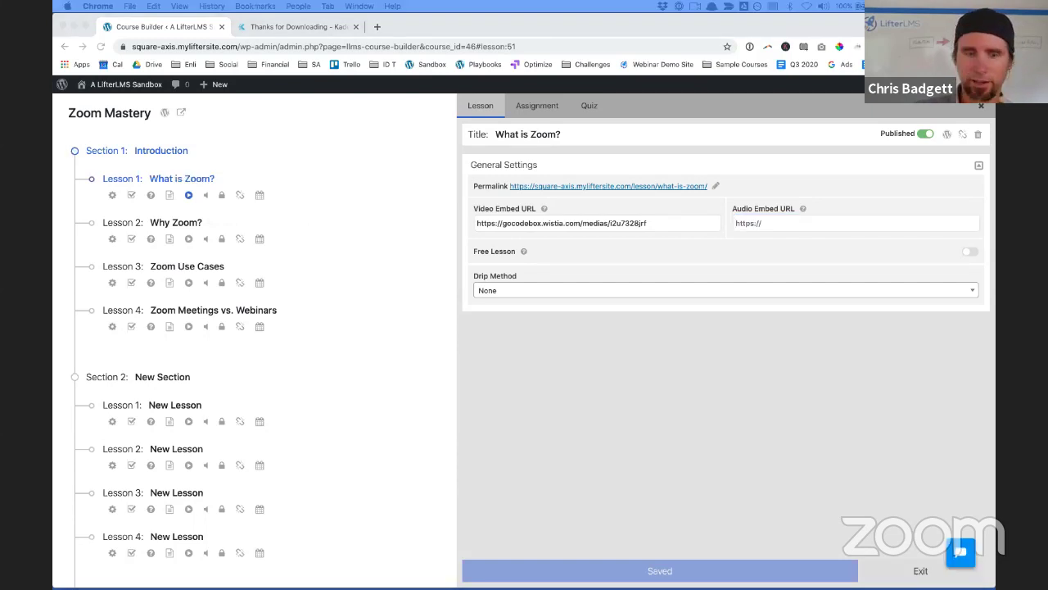
left_click(111, 235)
left_click(540, 225)
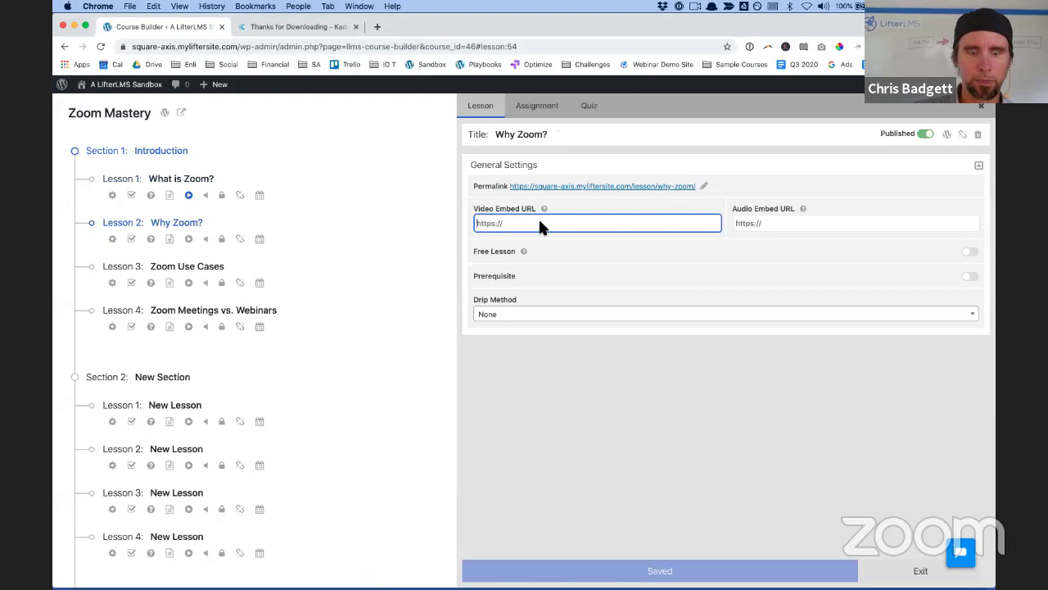
type("https://gocodebox.wistia.com/medias/ldyv434r0h")
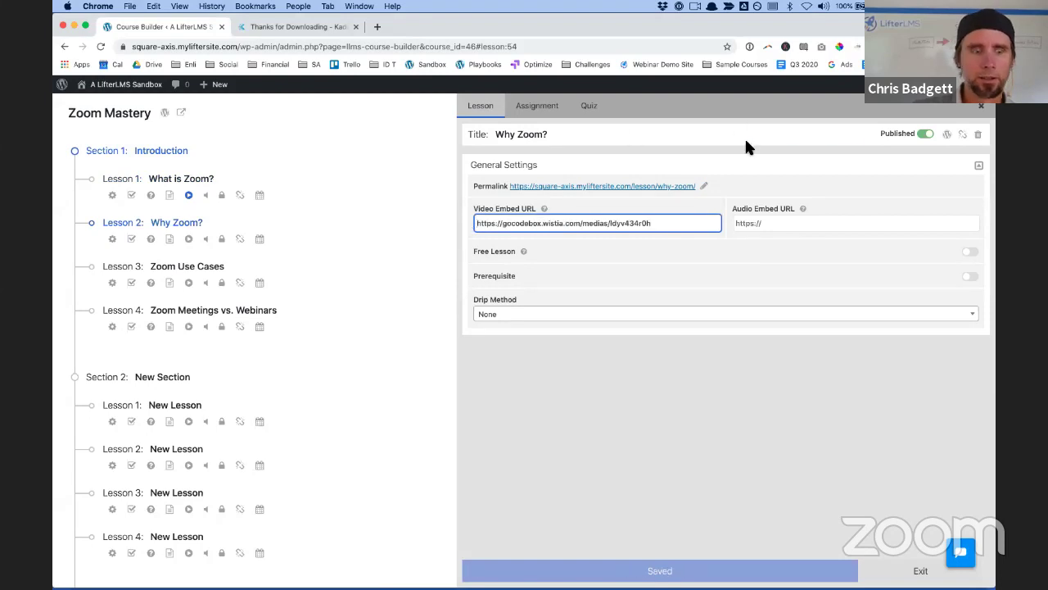
key("Tab")
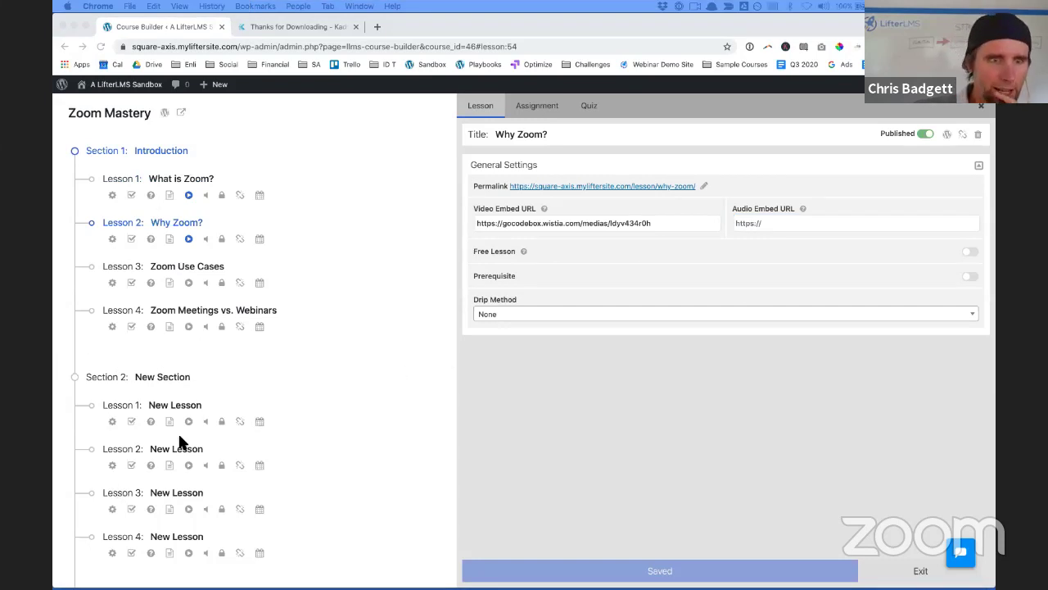
left_click(115, 286)
left_click(501, 222)
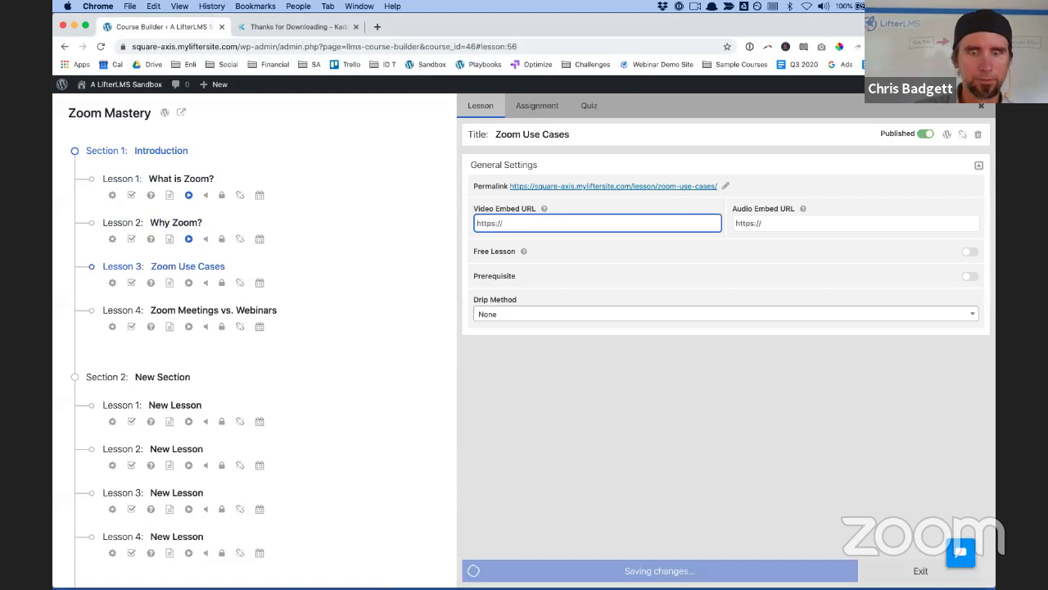
type("https://gocodebox.wistia.com/medias/cc324eper8")
key("Tab")
left_click(676, 460)
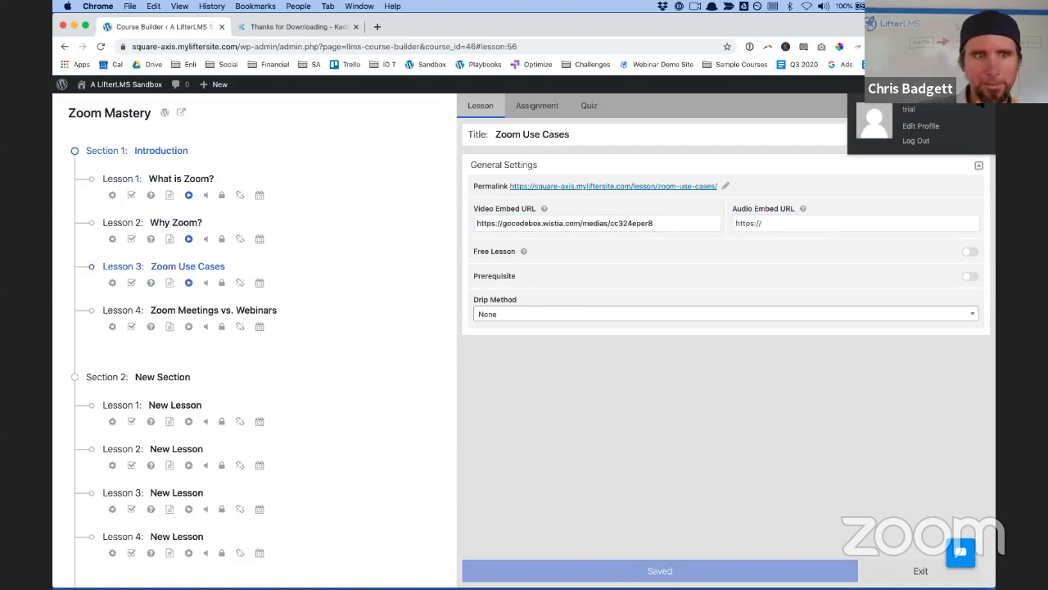
Create a new quiz for the "Why Zoom?" lesson, collapse its general settings, and add a multiple choice question with three choices
left_click(151, 239)
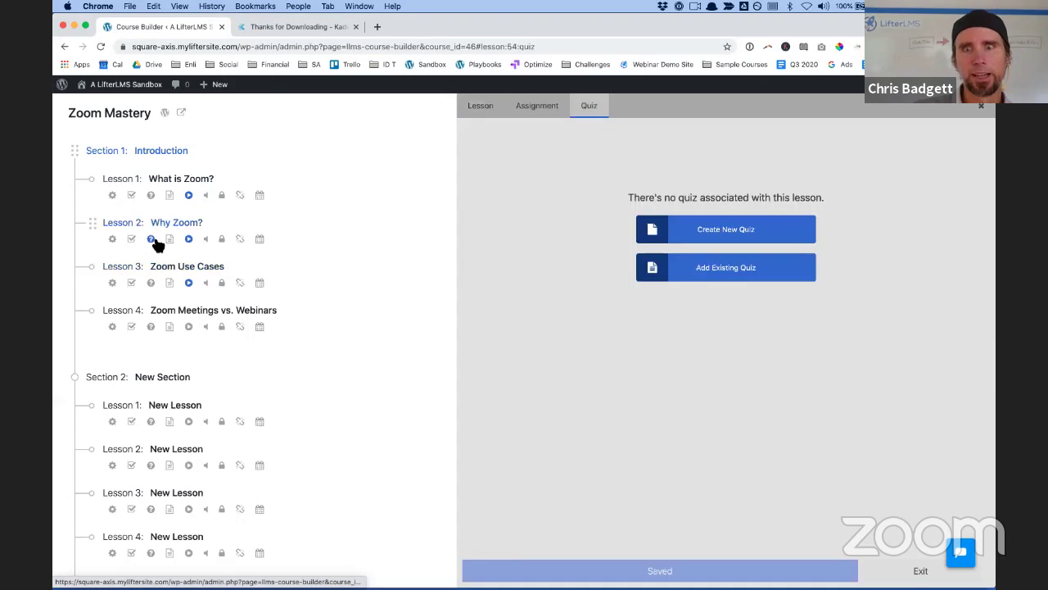
left_click(725, 232)
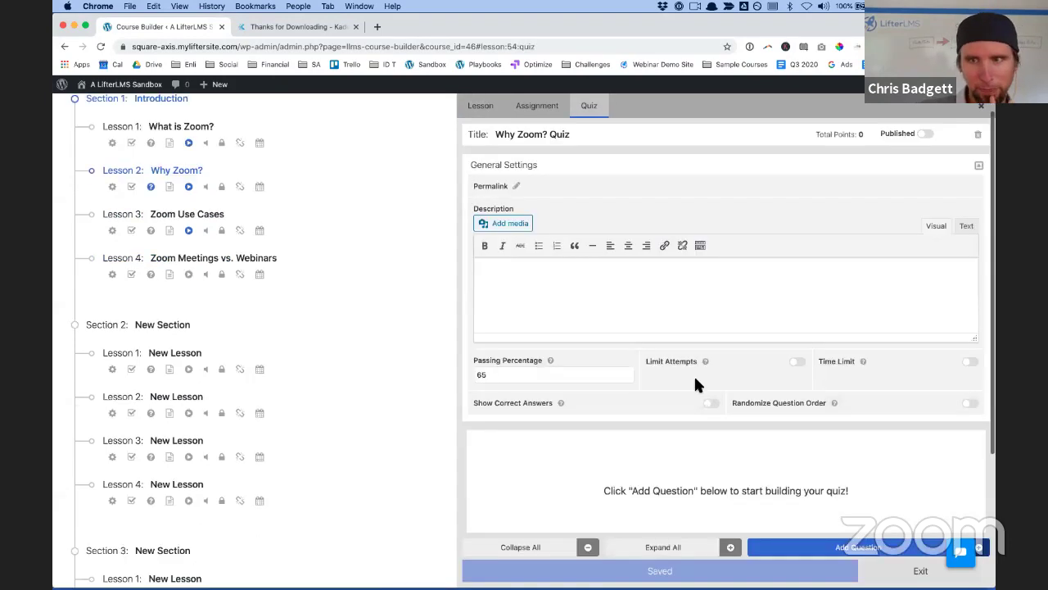
left_click(978, 167)
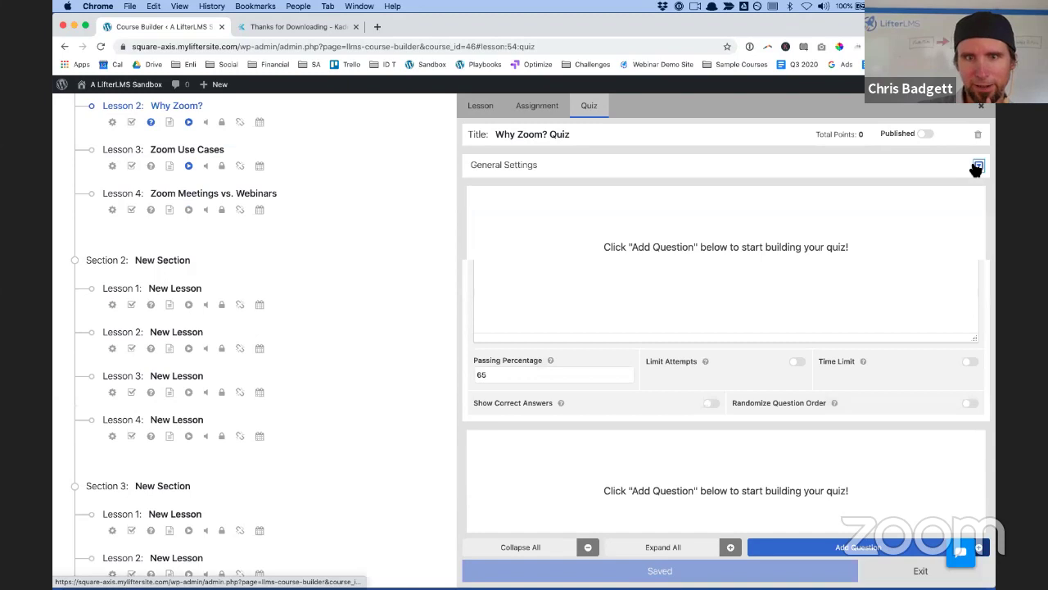
left_click(881, 551)
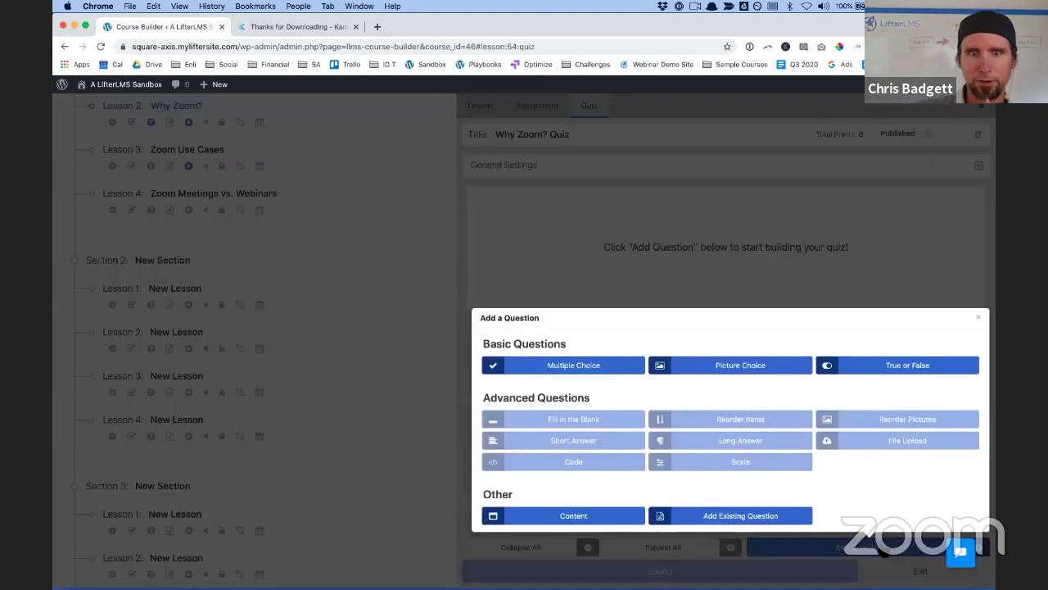
left_click(590, 367)
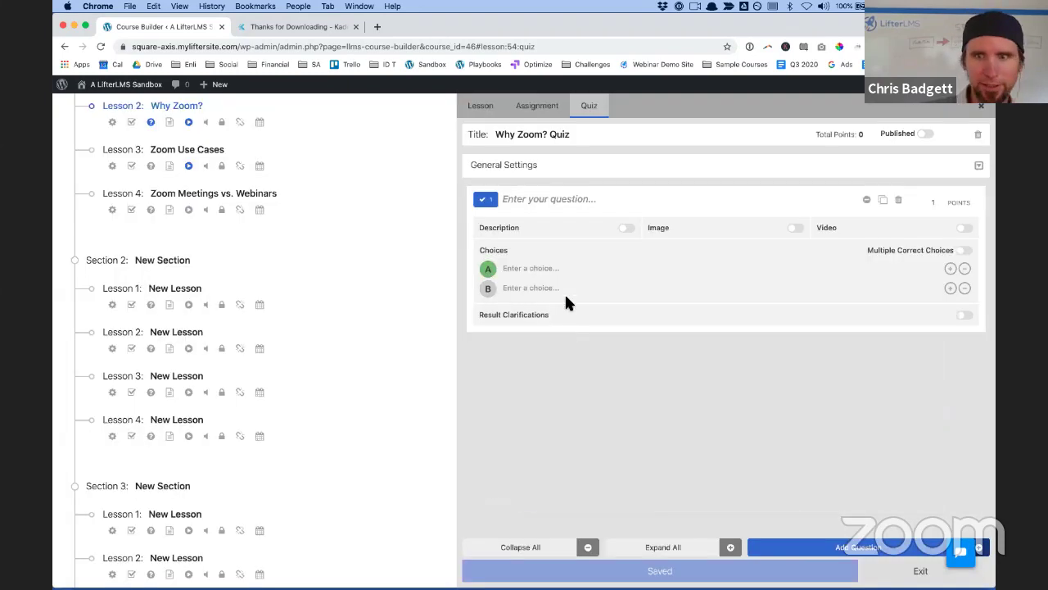
left_click(951, 289)
Write the question "What is the best LMS?" with choices "Some other WordPress tool", "LifterLMS" and "Some expensive hosted platform", marking LifterLMS as correct
left_click(522, 205)
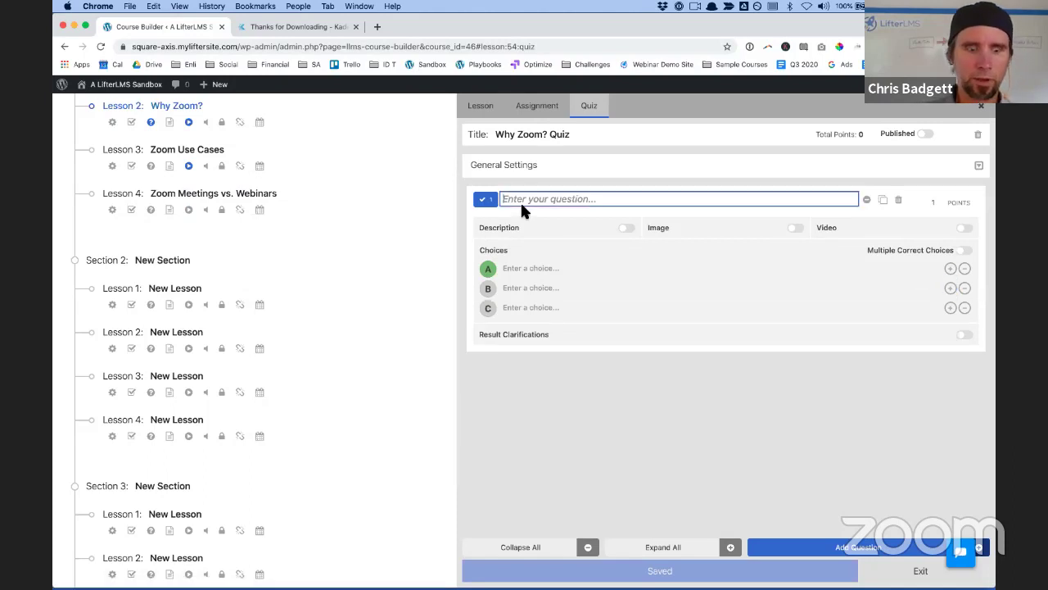
type("What is the best LMS?")
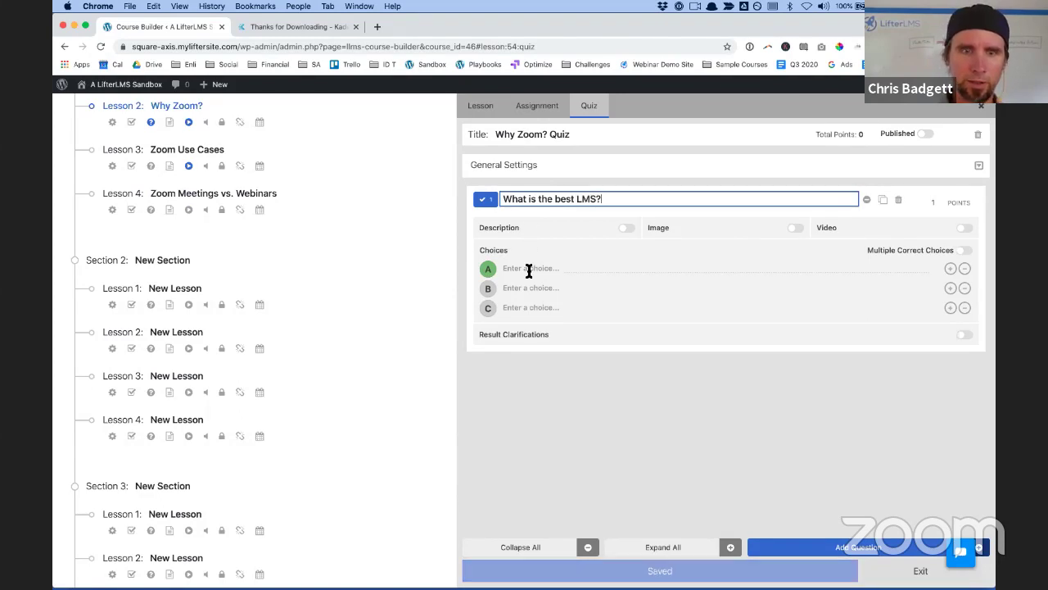
left_click(529, 269)
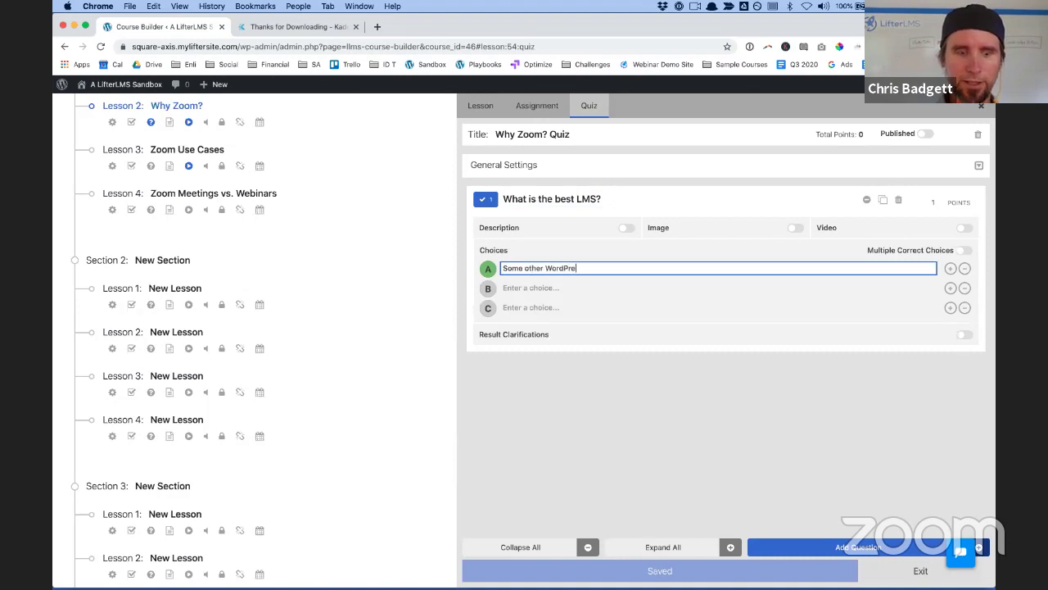
left_click(522, 288)
type("LifterLMS")
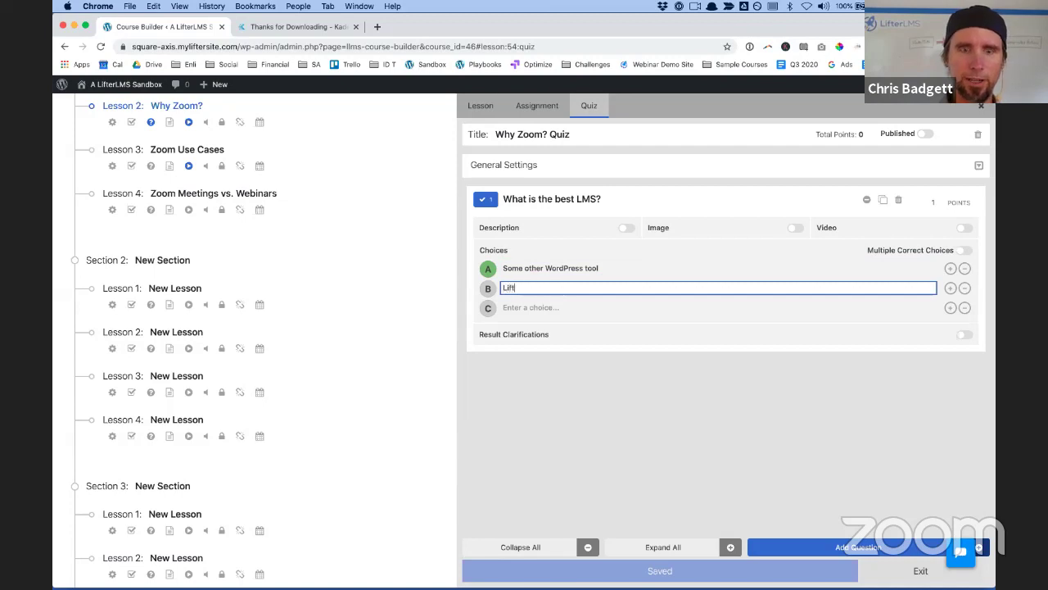
left_click(533, 308)
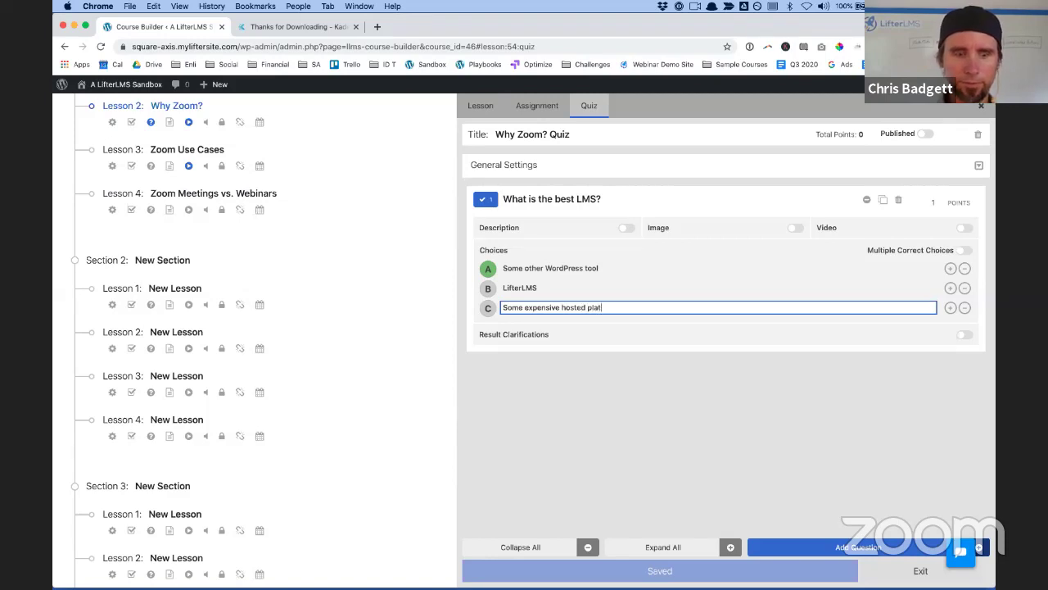
left_click(488, 290)
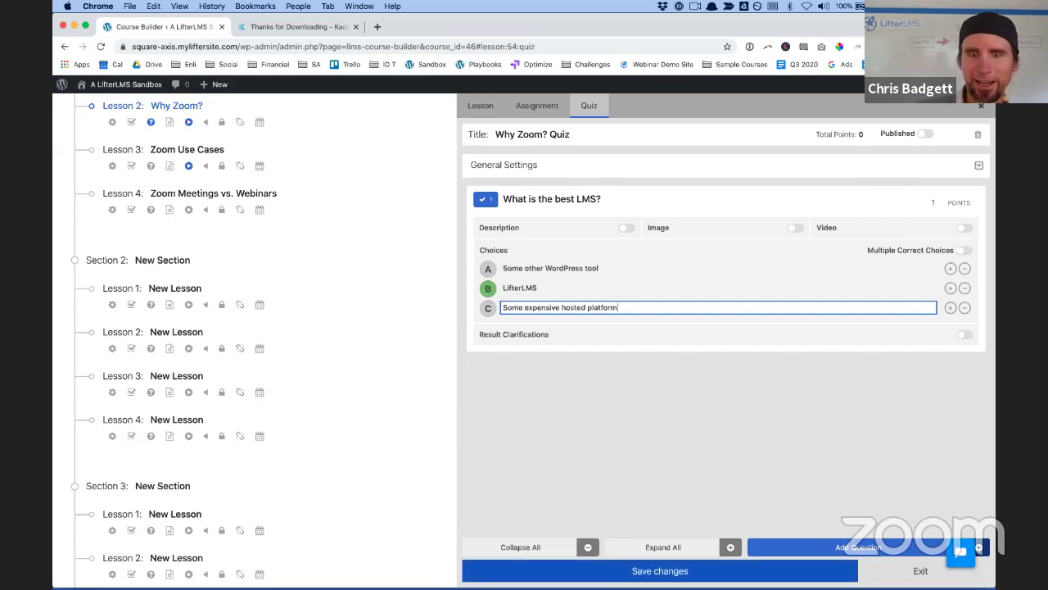
Publish the "Why Zoom?" quiz and save the course changes before leaving the Course Builder
left_click(660, 571)
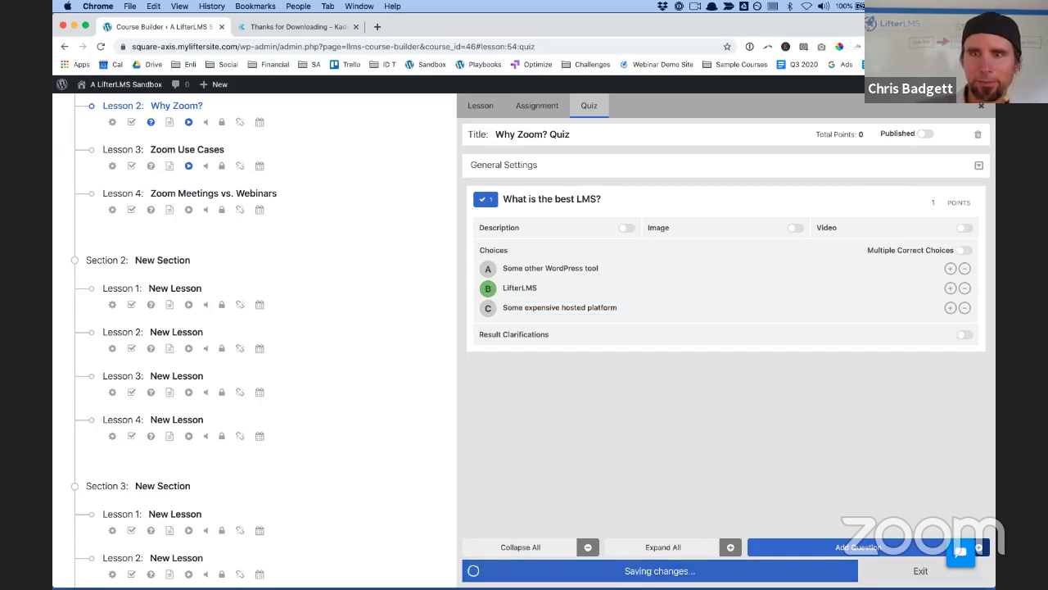
left_click(926, 135)
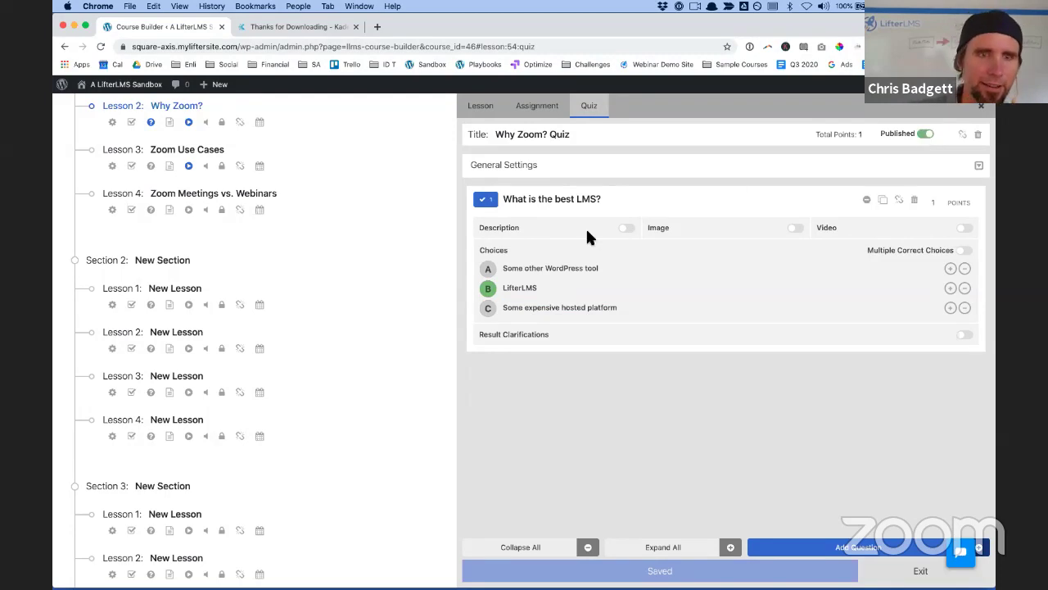
scroll(606, 197, "up", 3)
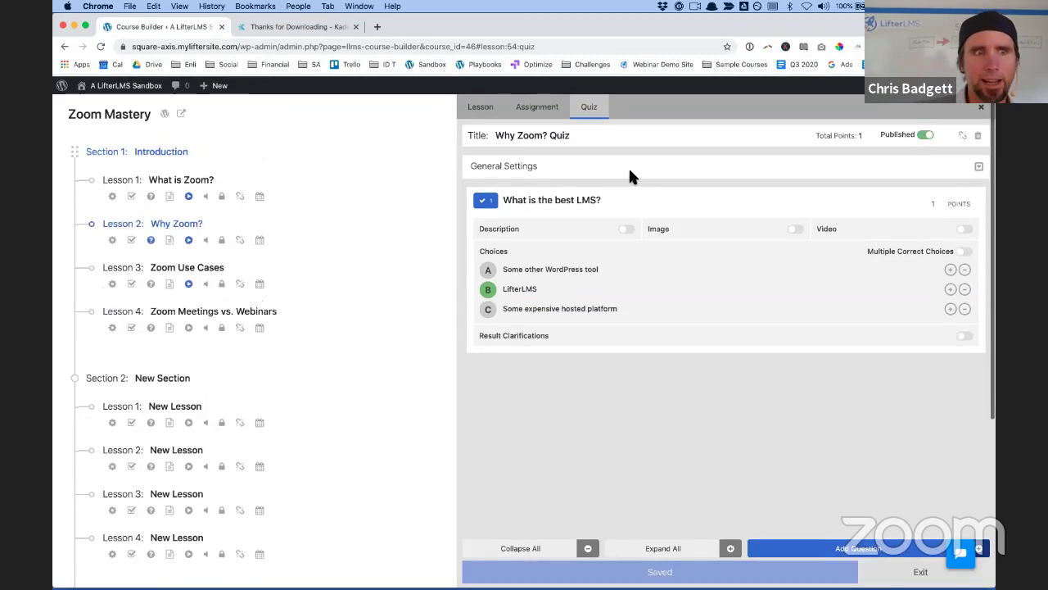
left_click(97, 102)
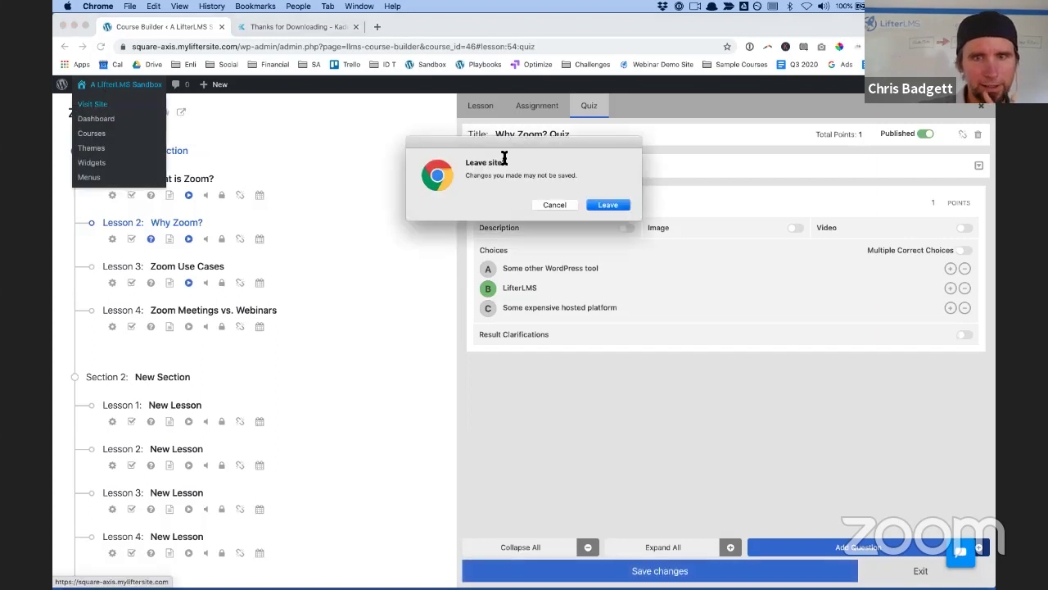
left_click(550, 203)
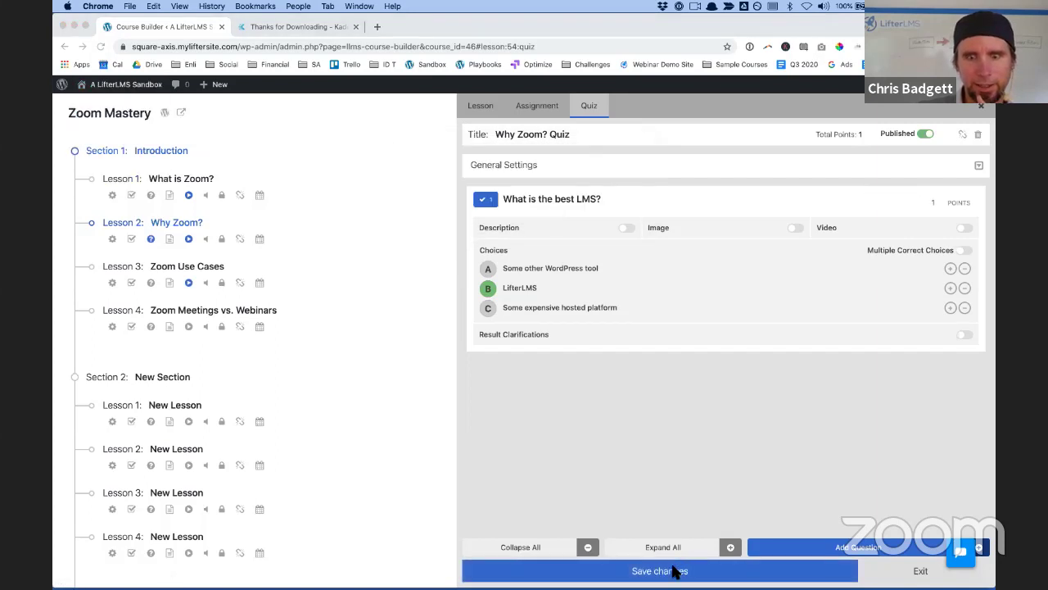
left_click(670, 572)
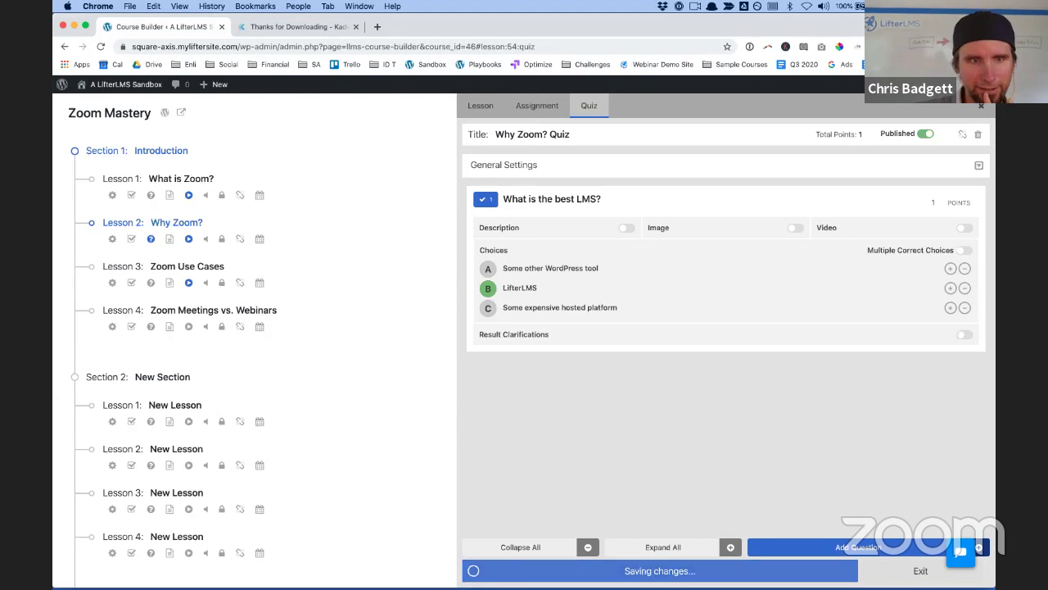
View the Zoom Mastery course page and open the "What is Zoom?" lesson to check its embedded video
left_click(182, 116)
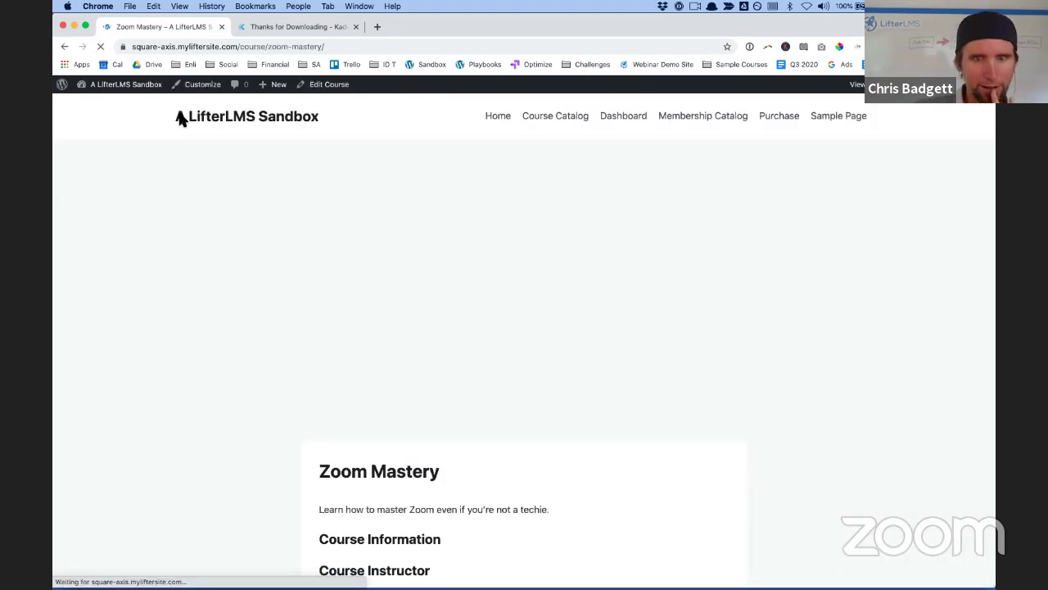
scroll(554, 431, "down", 3)
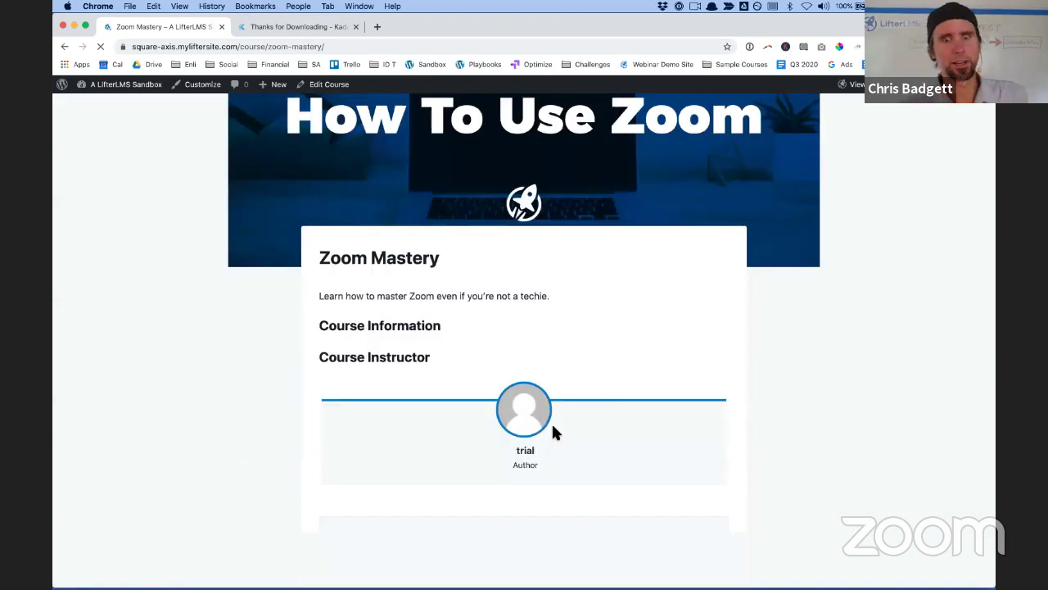
scroll(557, 435, "down", 1)
scroll(557, 435, "down", 3)
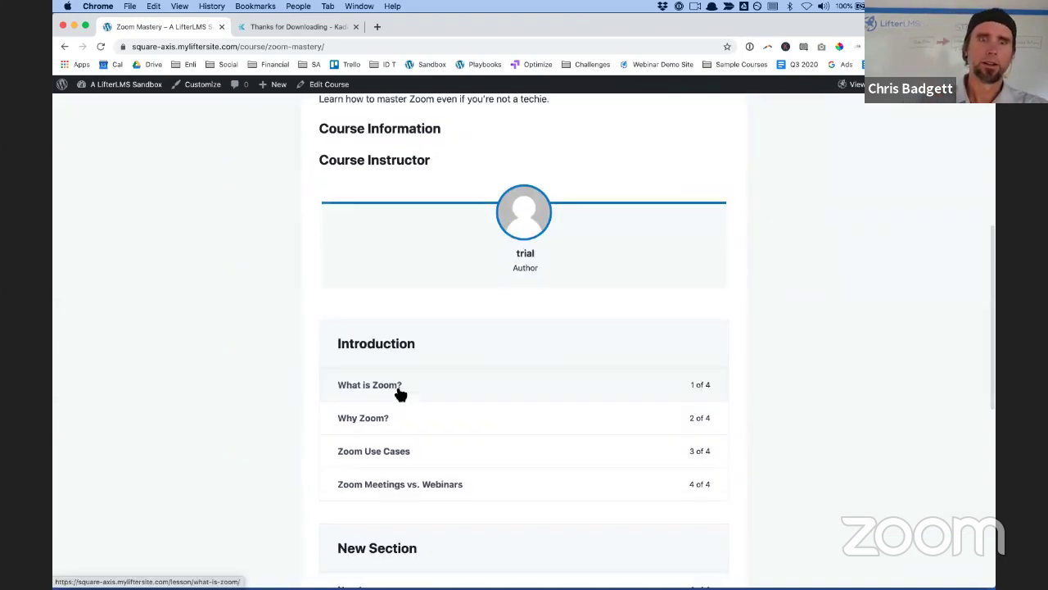
left_click(399, 394)
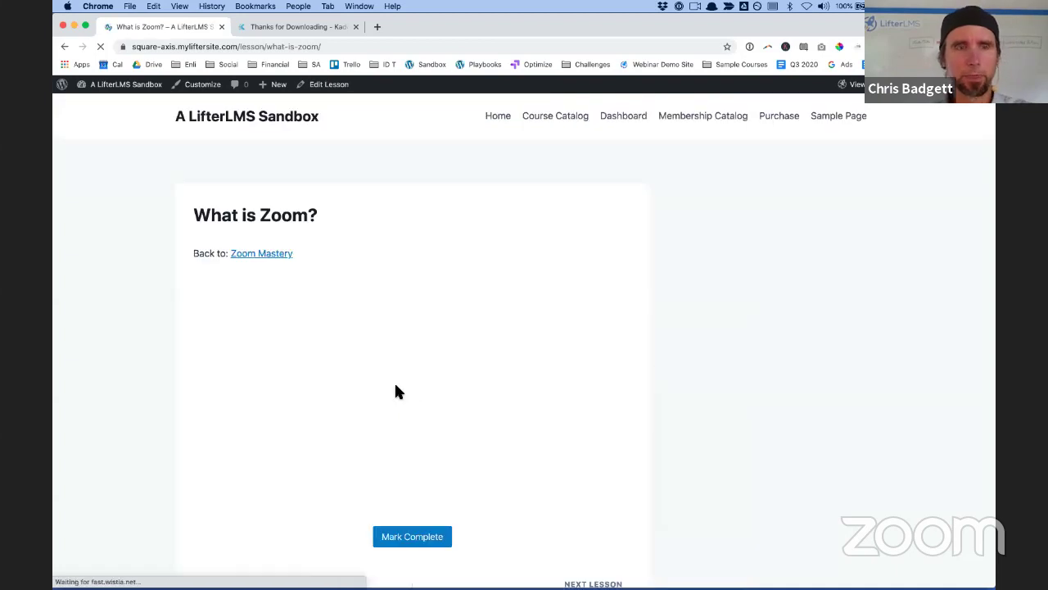
scroll(427, 335, "down", 1)
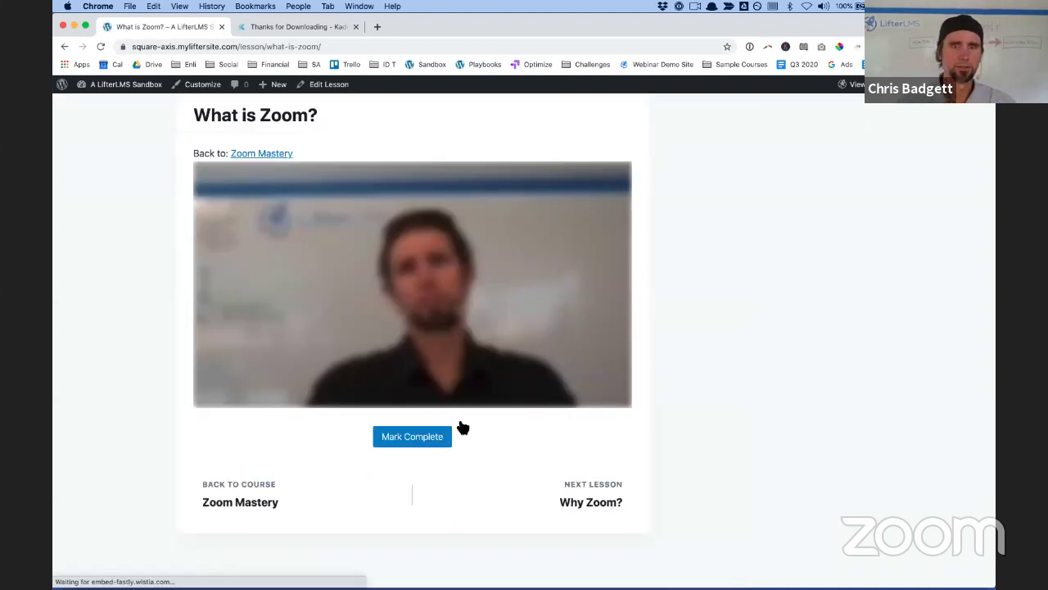
Mark the "What is Zoom?" lesson complete and start the quiz of the "Why Zoom?" lesson
left_click(429, 442)
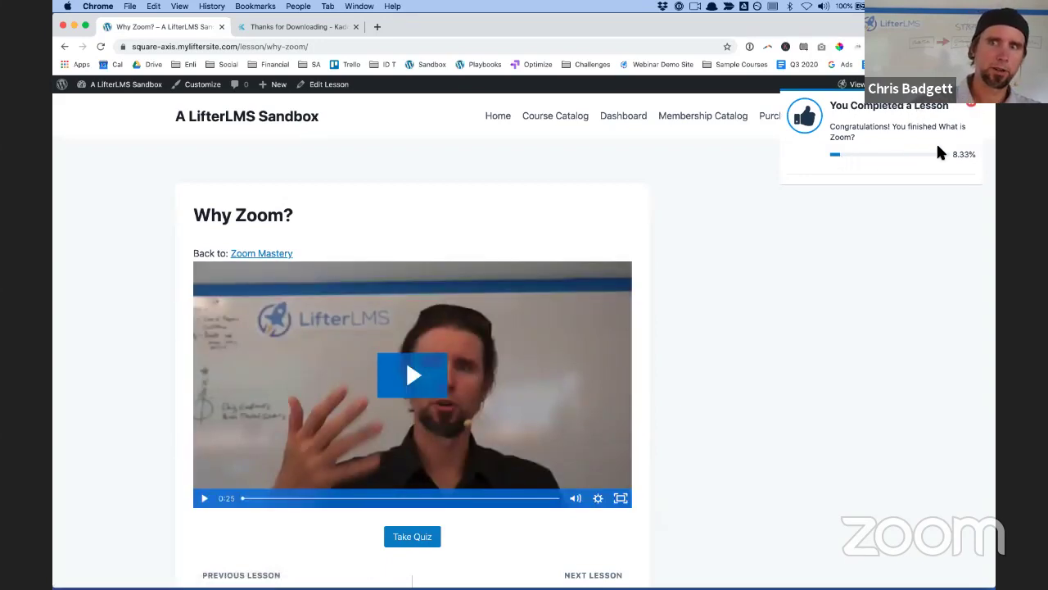
left_click(412, 536)
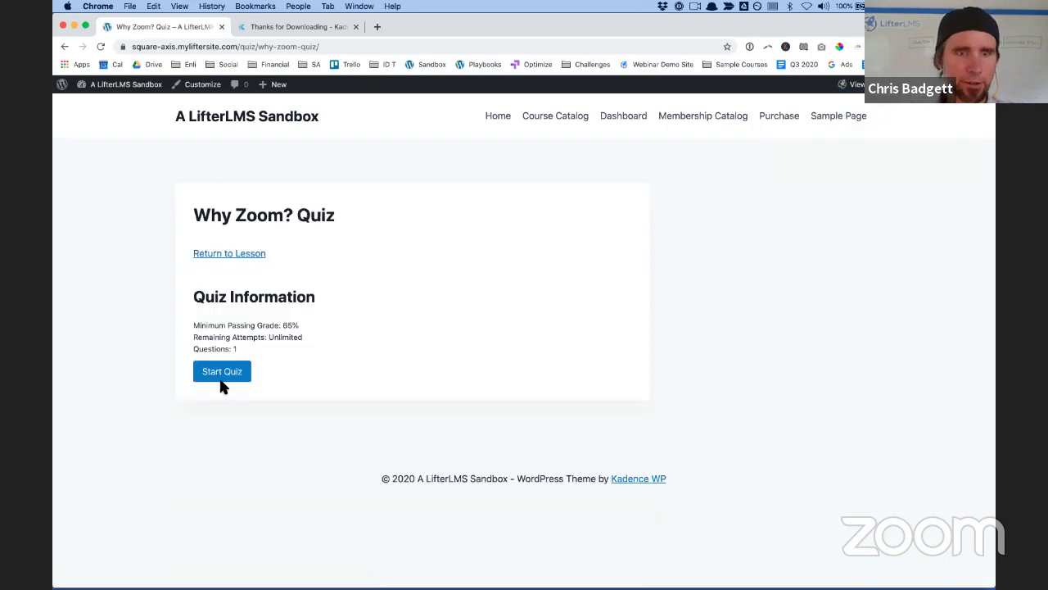
left_click(220, 379)
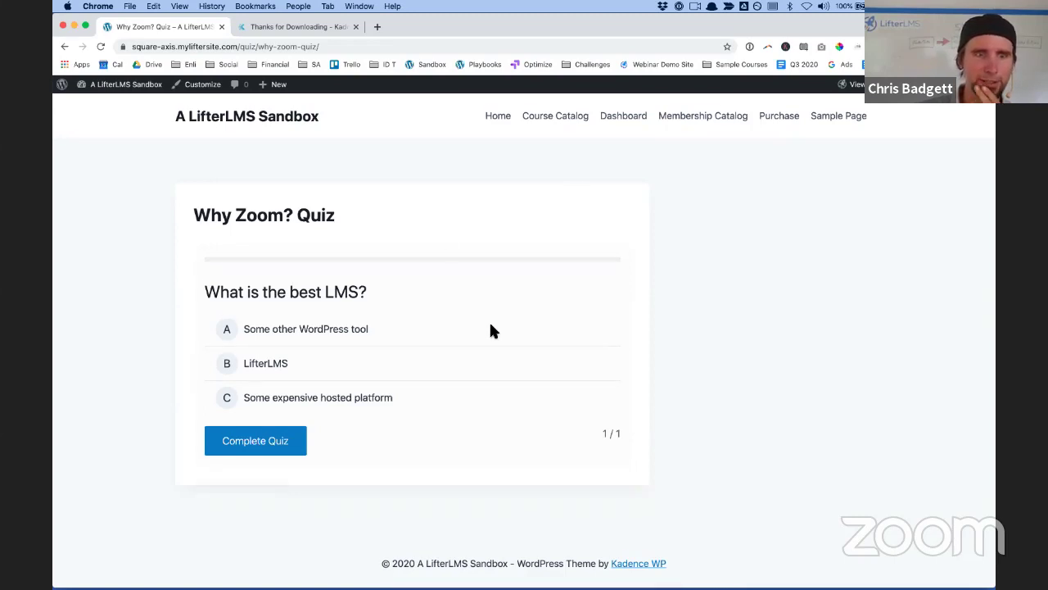
Answer "What is the best LMS?" with "LifterLMS", complete the "Why Zoom?" quiz, and dismiss the completion notifications
scroll(491, 324, "down", 1)
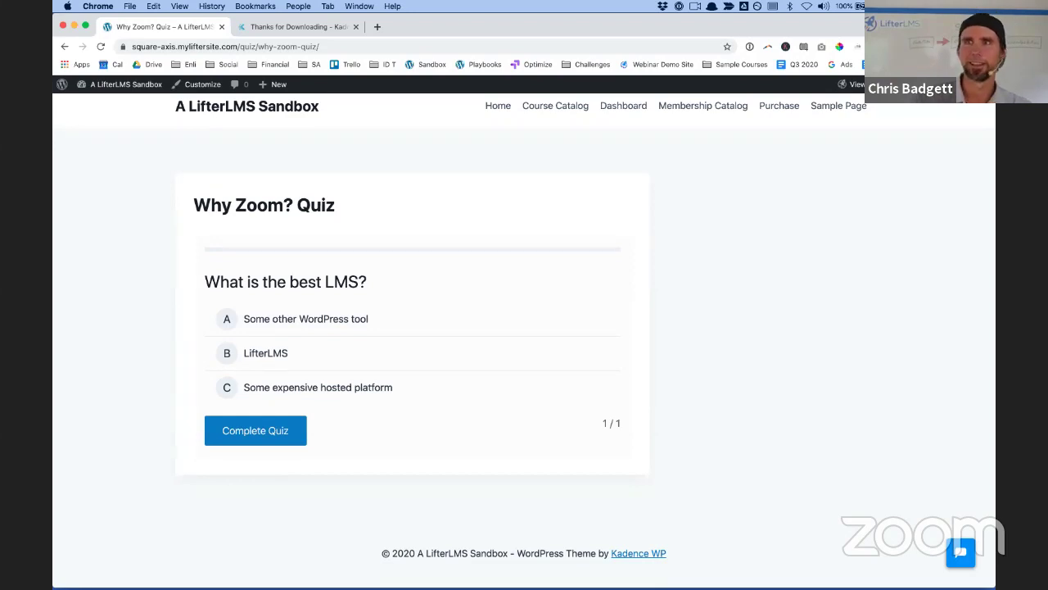
left_click(225, 350)
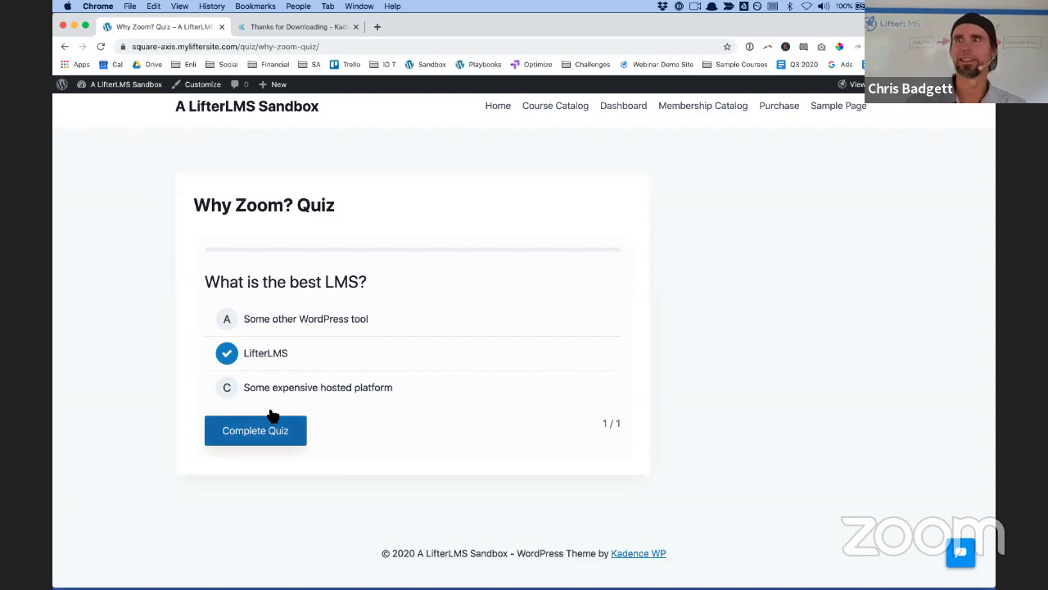
left_click(262, 430)
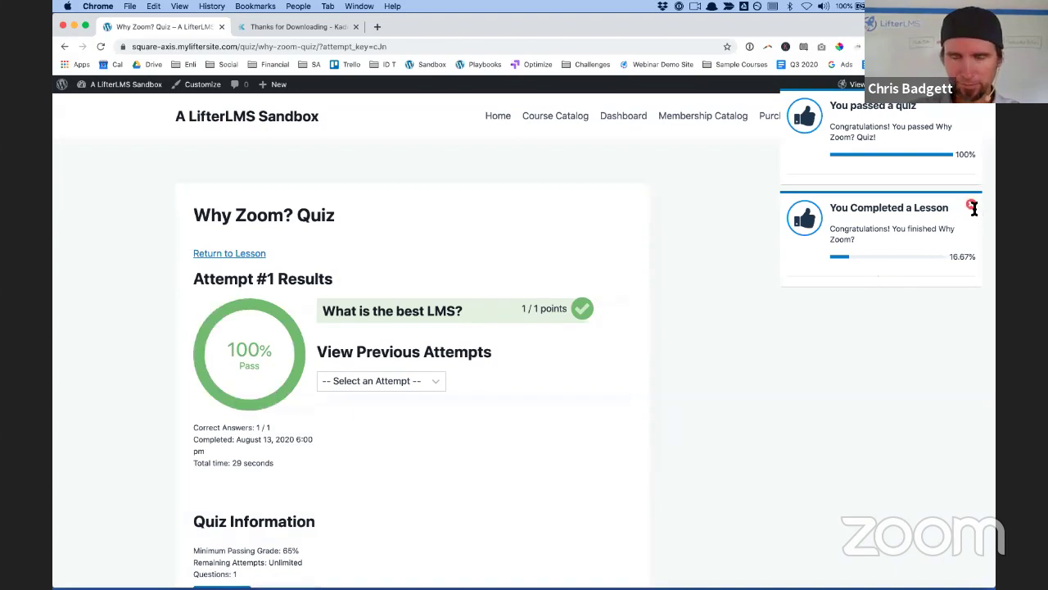
left_click(972, 205)
left_click(971, 104)
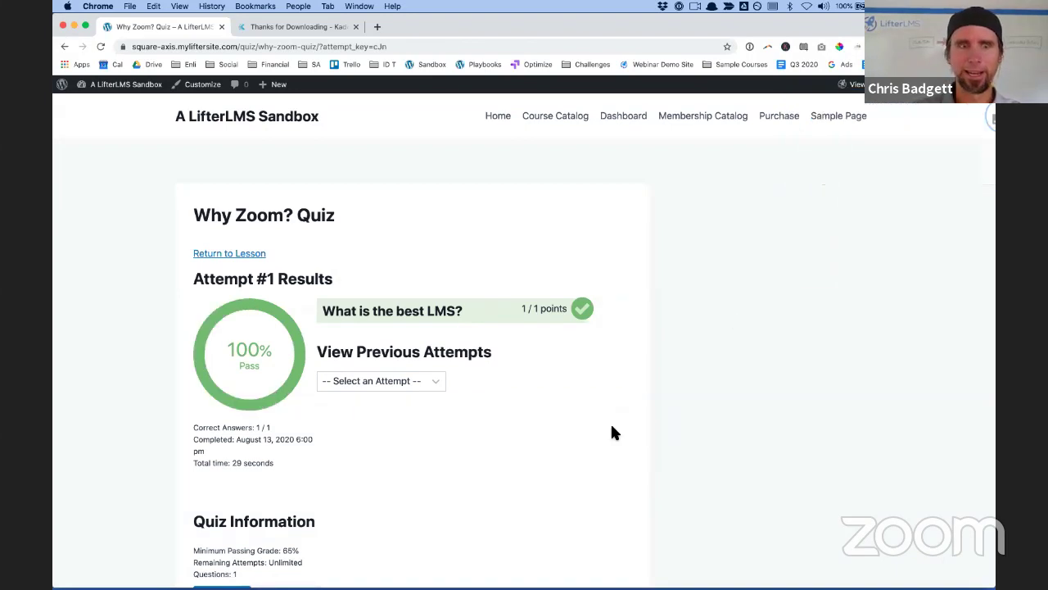
Review the quiz results and continue to the next lesson, "Zoom Use Cases", to look over its page layout
scroll(612, 431, "down", 3)
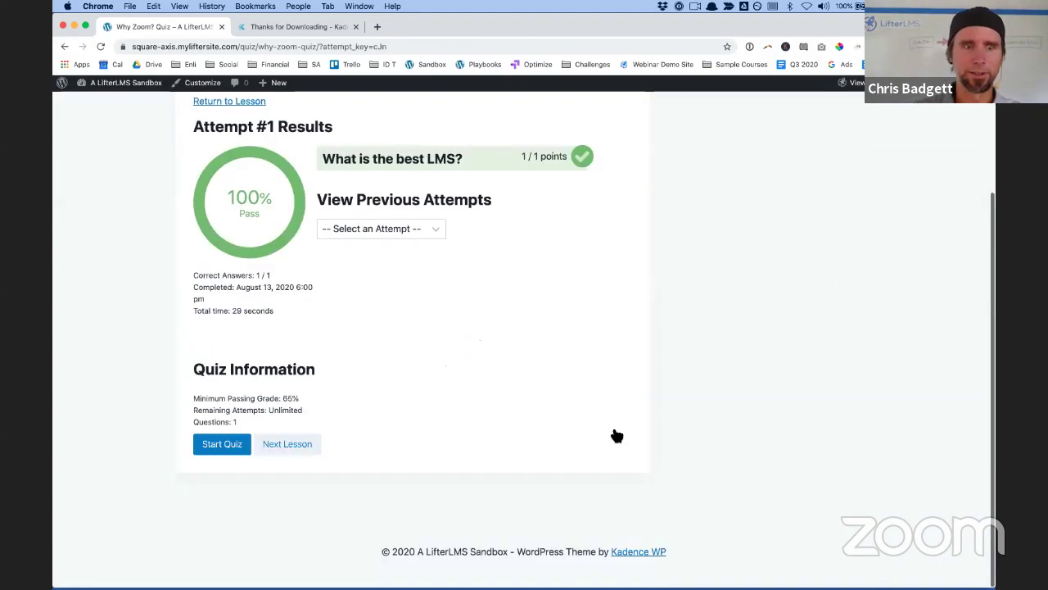
right_click(300, 446)
key("Escape")
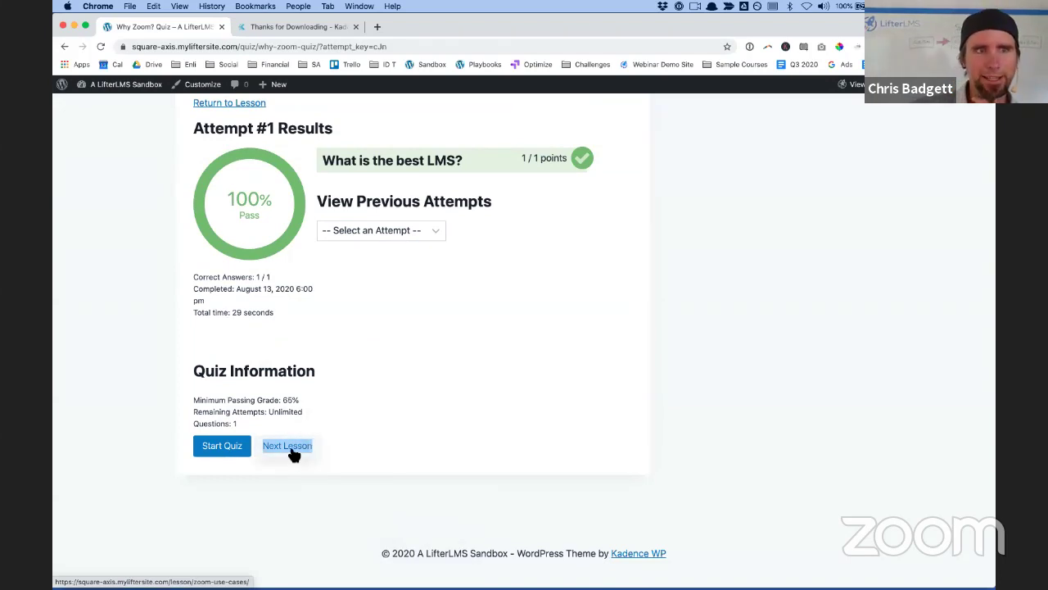
key("Return")
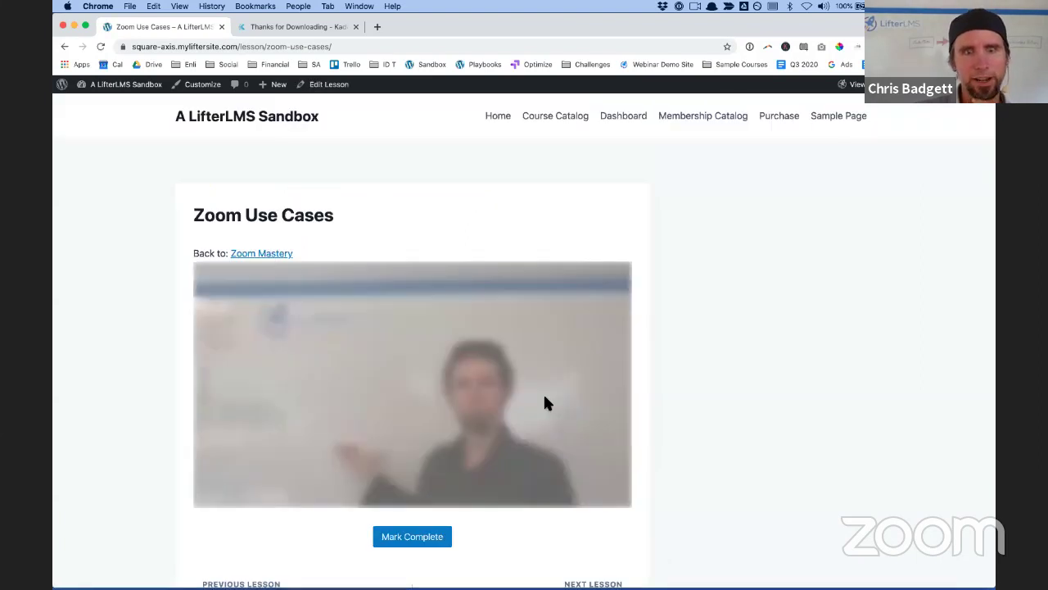
scroll(546, 402, "down", 2)
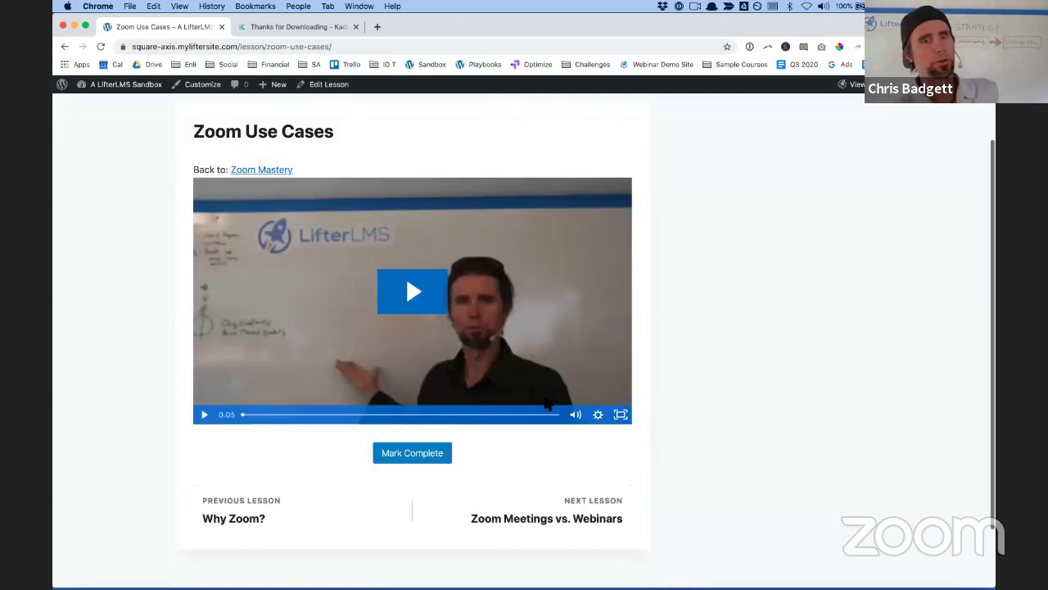
scroll(547, 403, "up", 2)
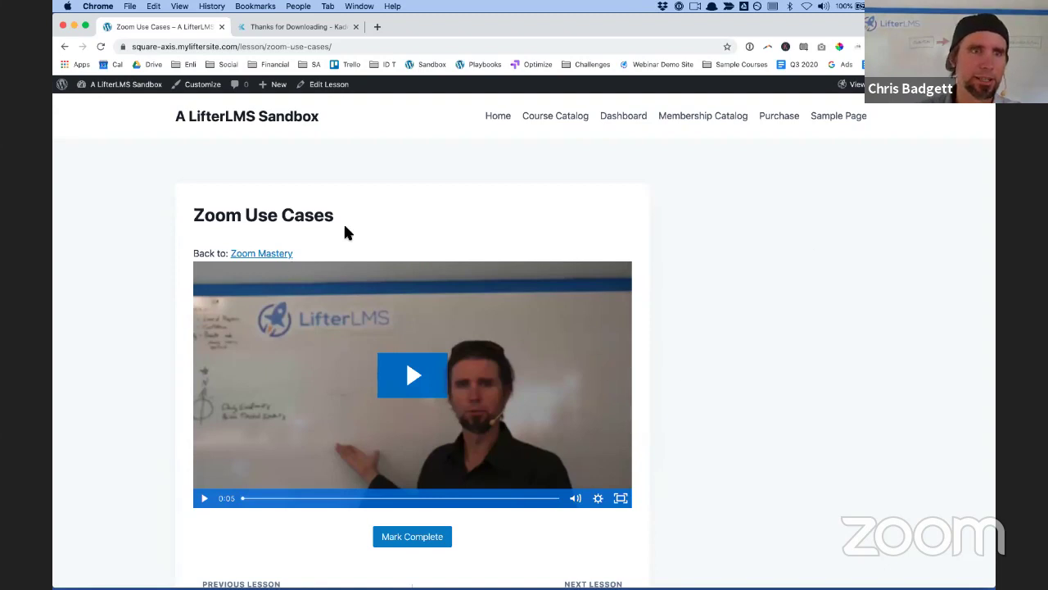
Open the site's widget settings and add the Course Progress and Course Syllabus widgets to the Course Sidebar
mouse_move(118, 86)
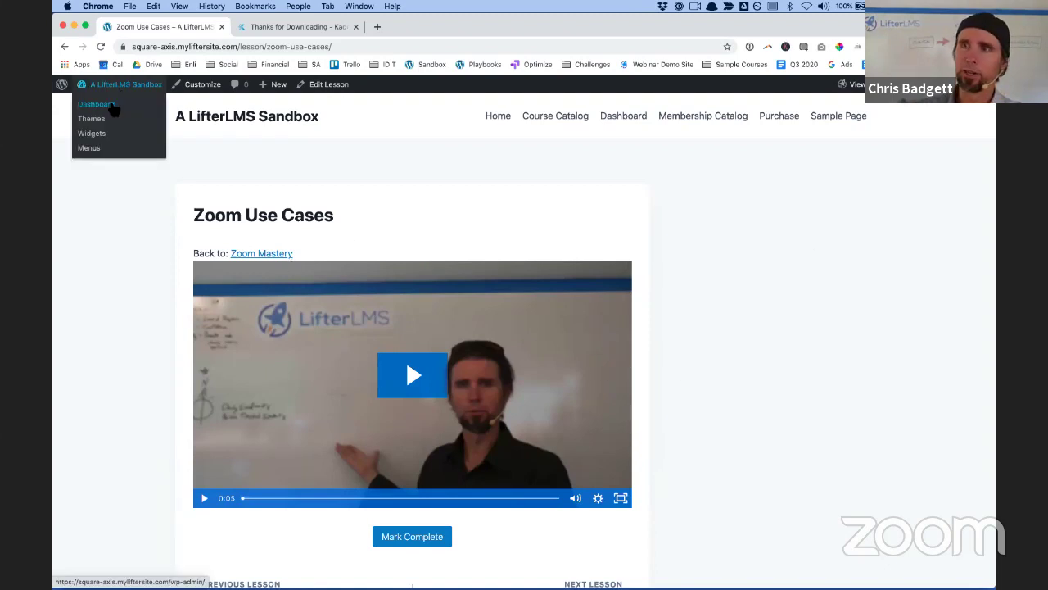
left_click(113, 109)
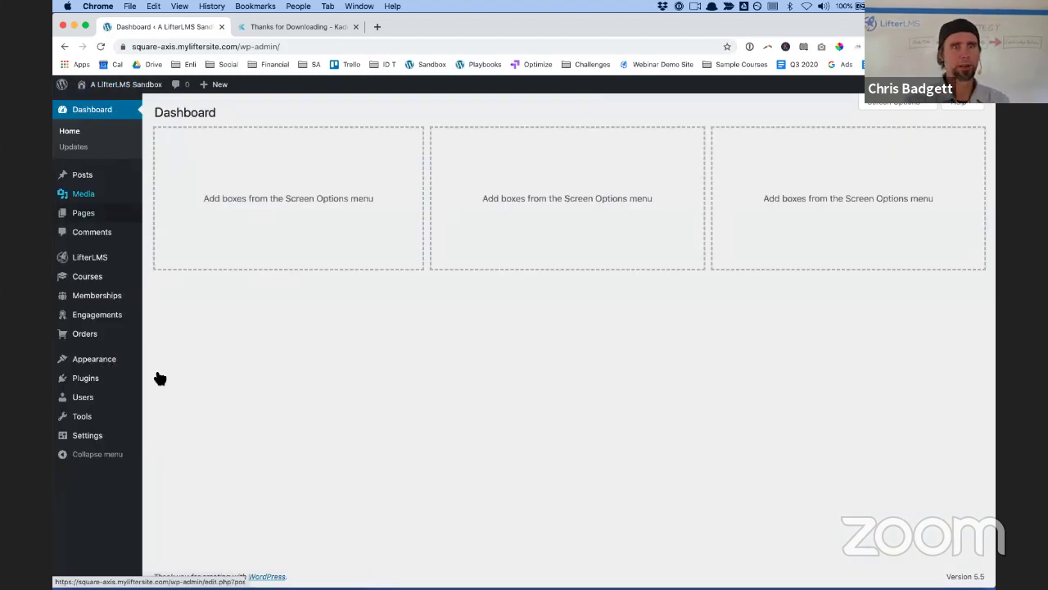
mouse_move(157, 375)
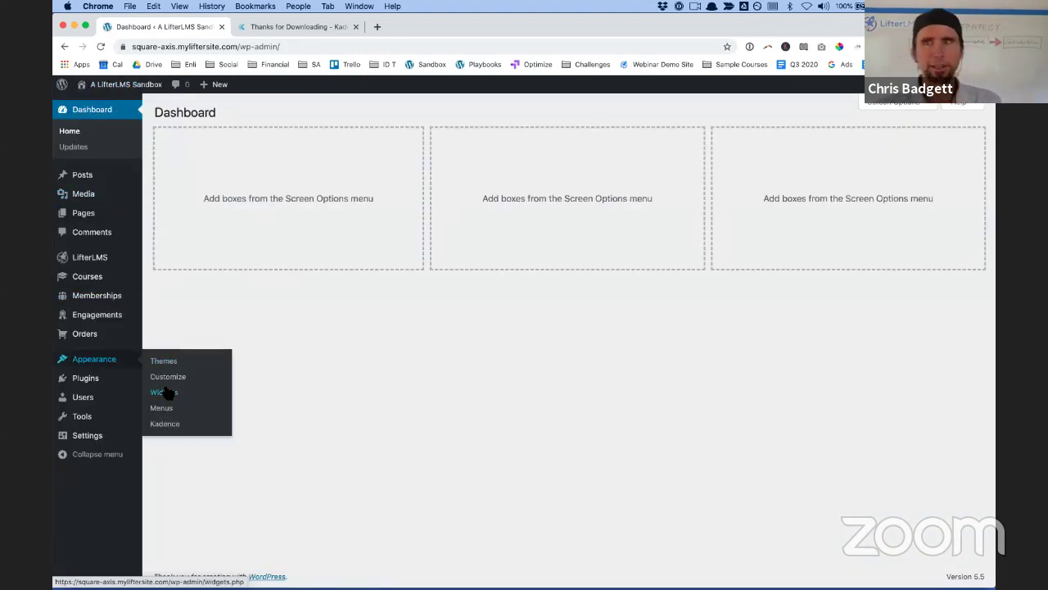
left_click(165, 393)
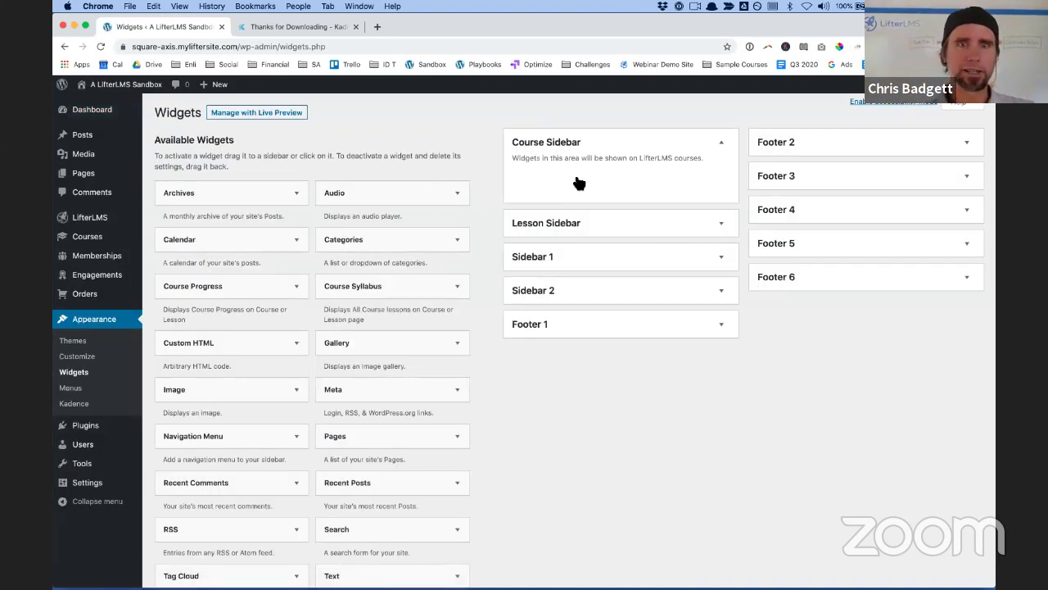
left_click(721, 225)
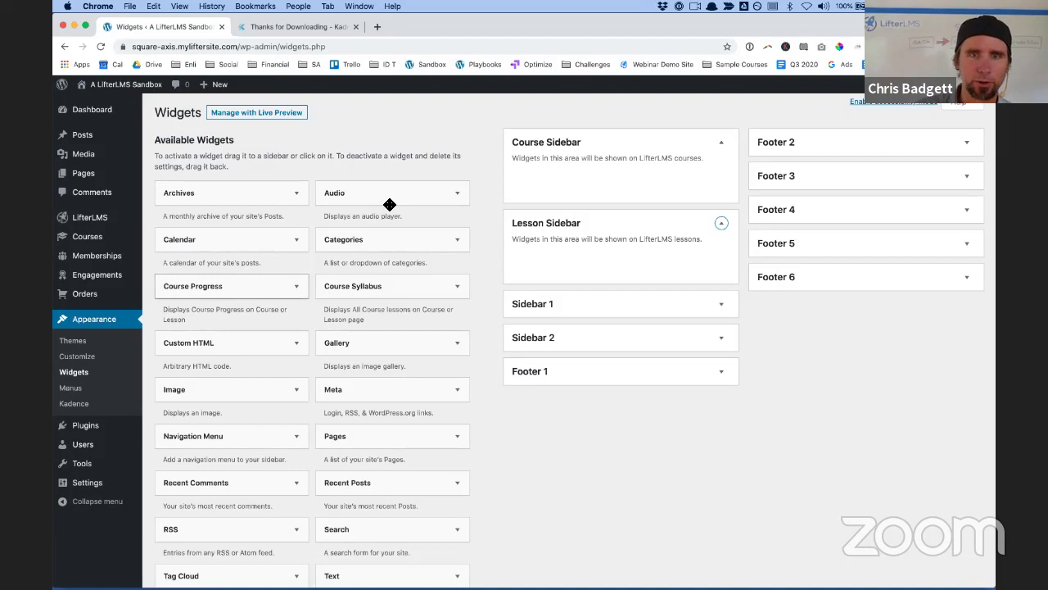
left_click_drag(389, 204, 564, 165)
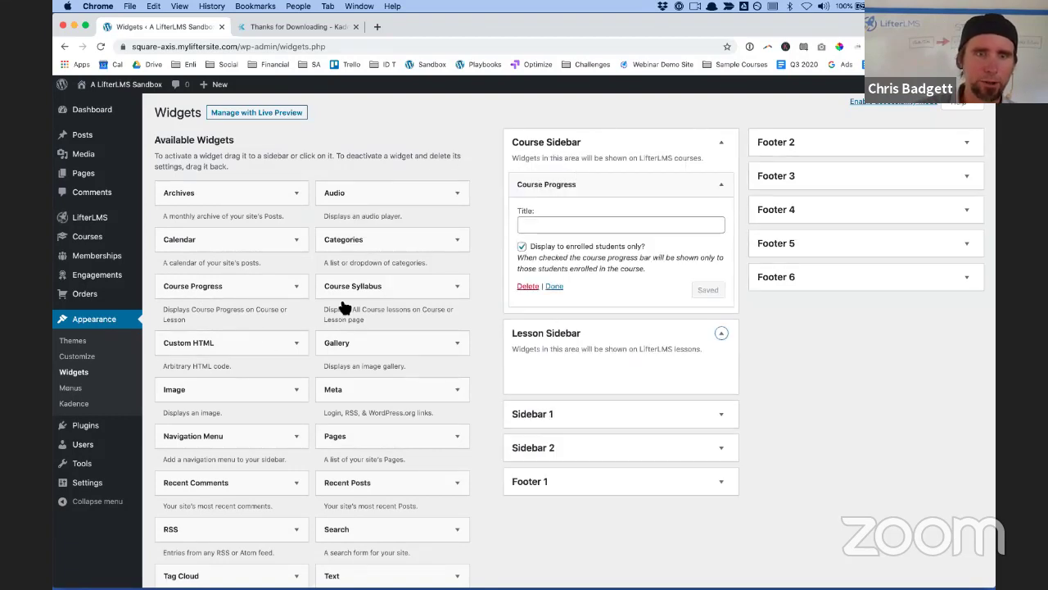
left_click_drag(427, 291, 570, 284)
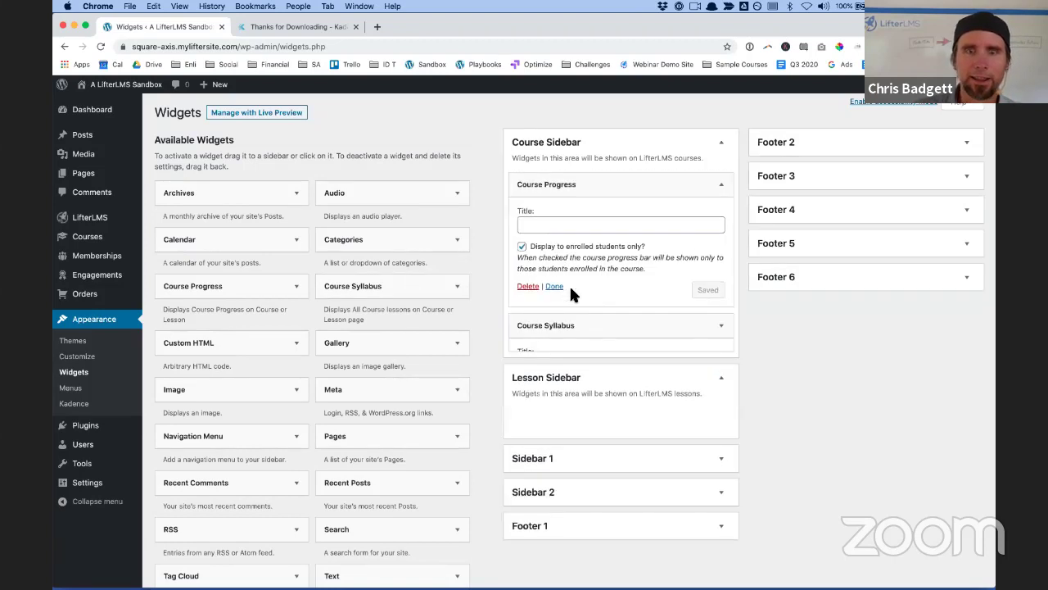
Title the Course Sidebar's Course Progress widget "Progress" and its Course Syllabus widget "Lessons", and save both
left_click(539, 224)
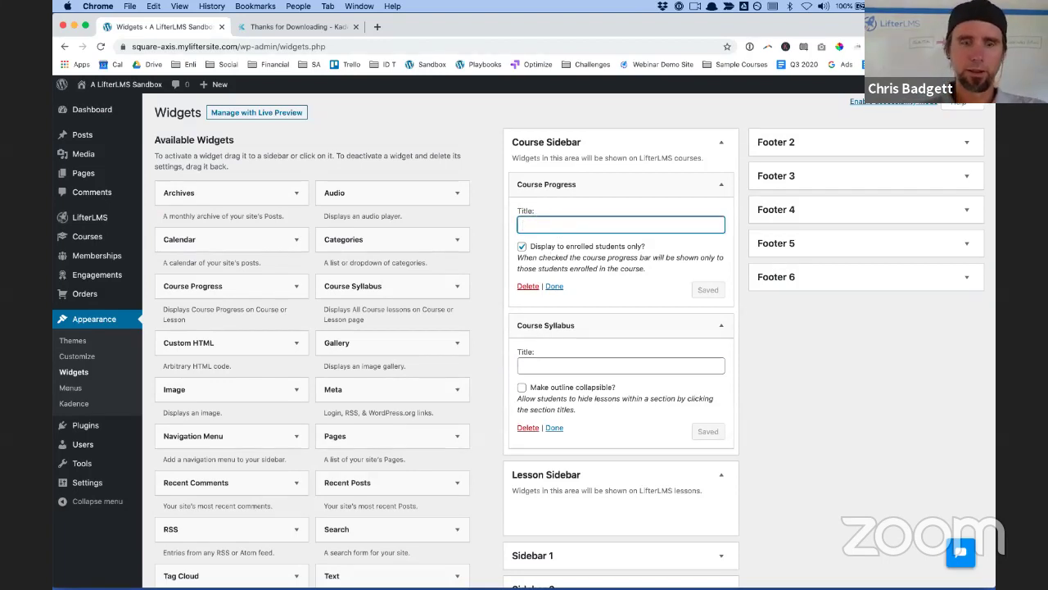
type("Progress")
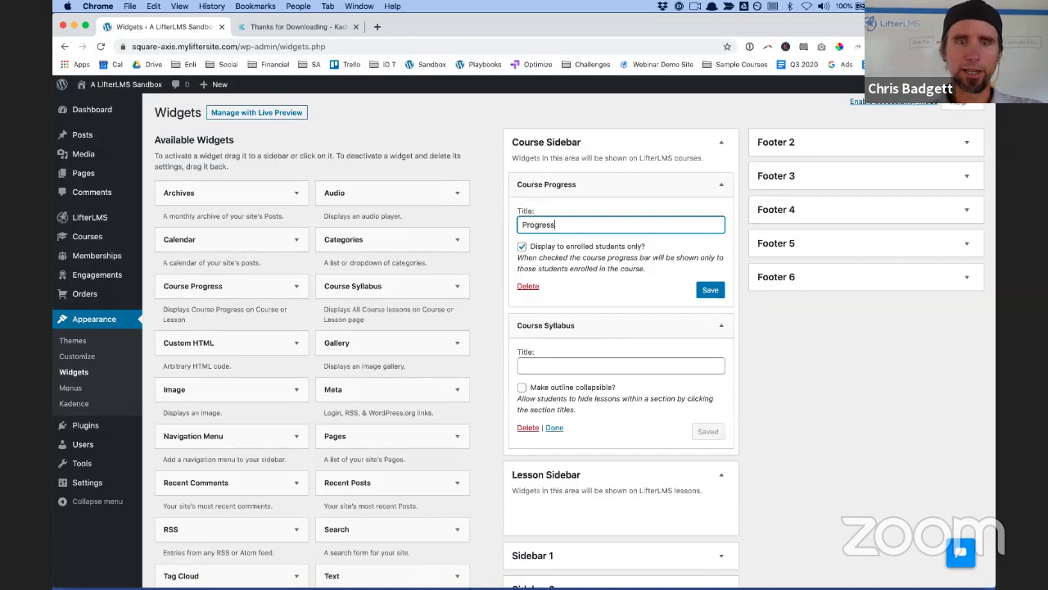
left_click(572, 345)
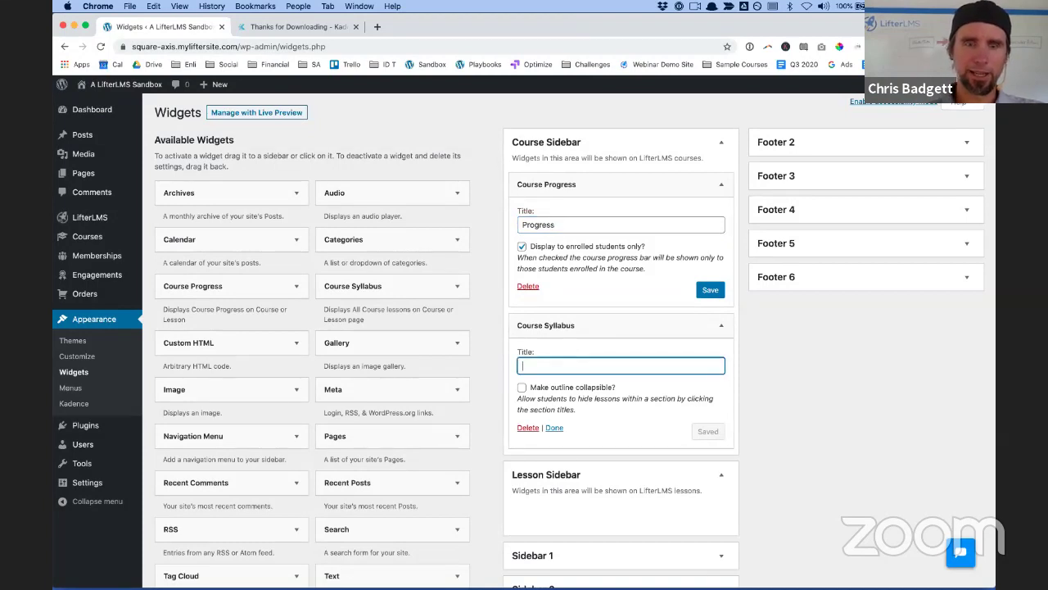
type("Lessons")
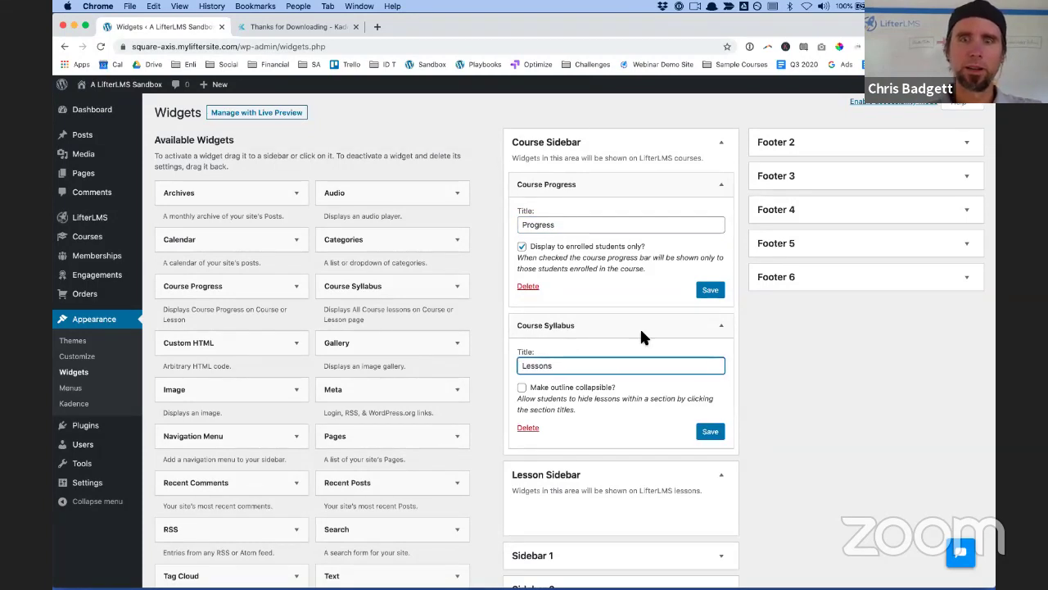
left_click(710, 290)
left_click(710, 430)
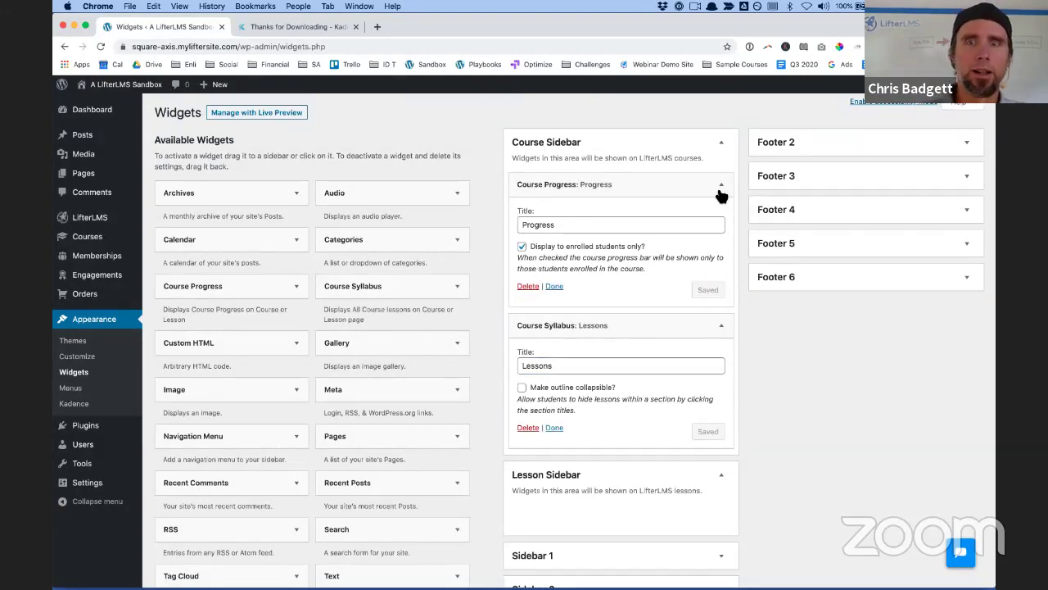
Turn off "Display to enrolled students only?" for the Course Sidebar's progress widget, save it, and collapse the Course Sidebar
left_click(522, 246)
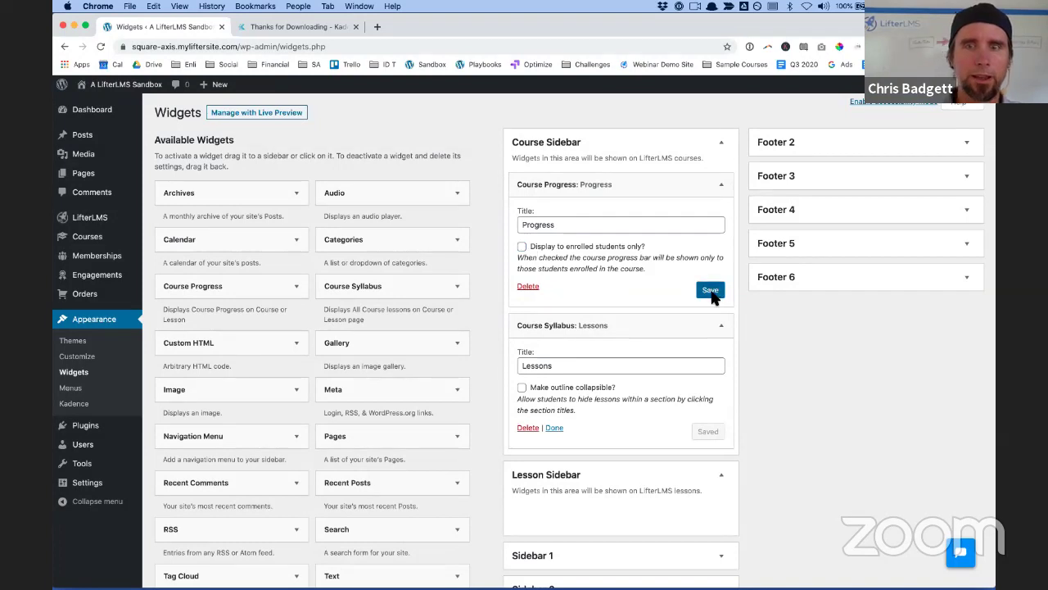
left_click(711, 291)
left_click(725, 151)
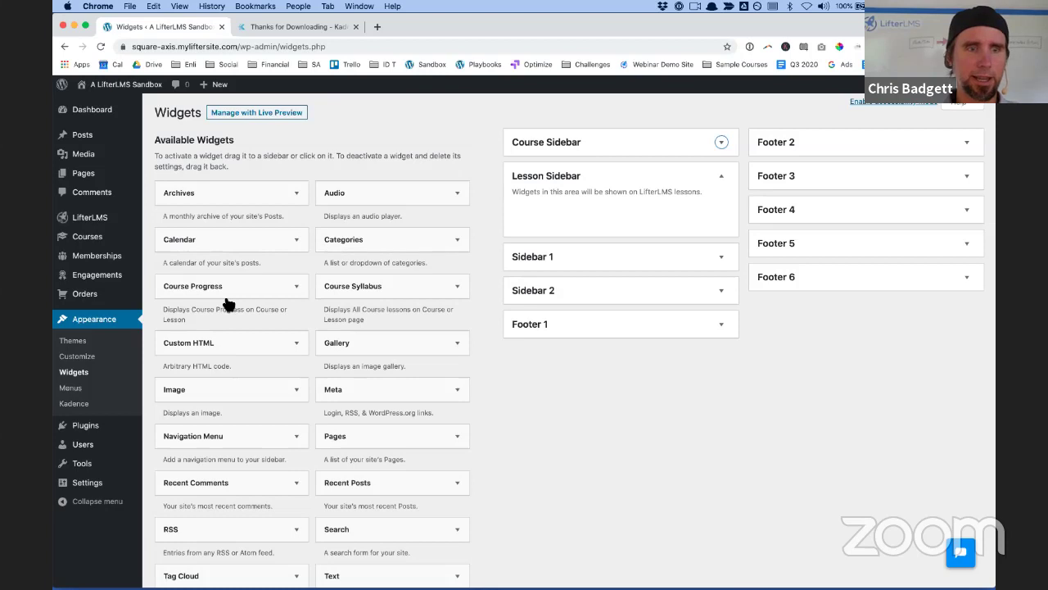
Add a Course Progress widget titled "Progress" to the Lesson Sidebar, with display to enrolled students only turned off, and save it
left_click_drag(227, 301, 540, 213)
left_click(533, 257)
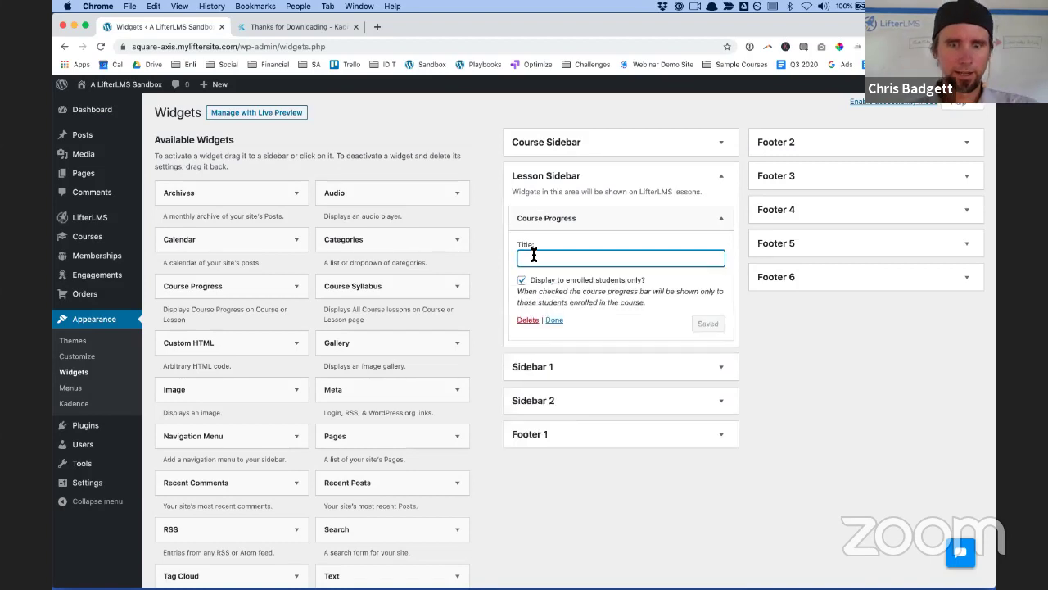
type("Progress")
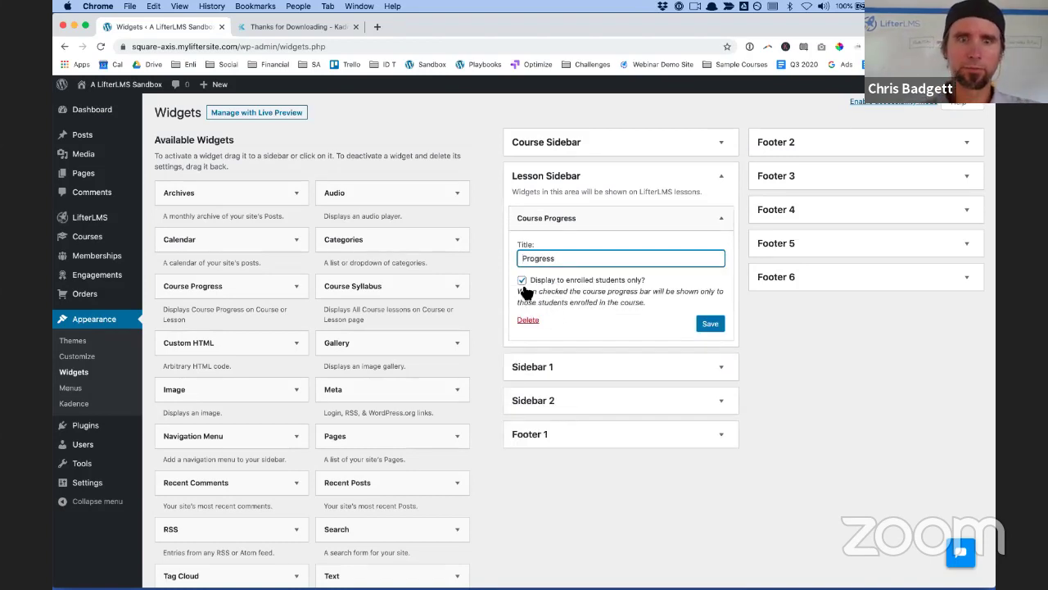
left_click(522, 280)
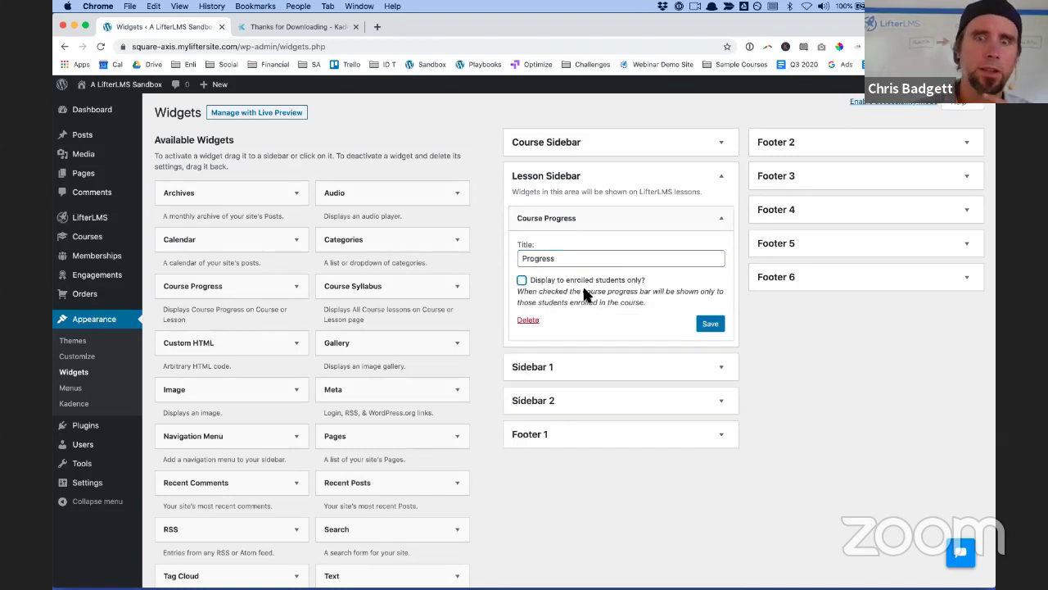
left_click(720, 326)
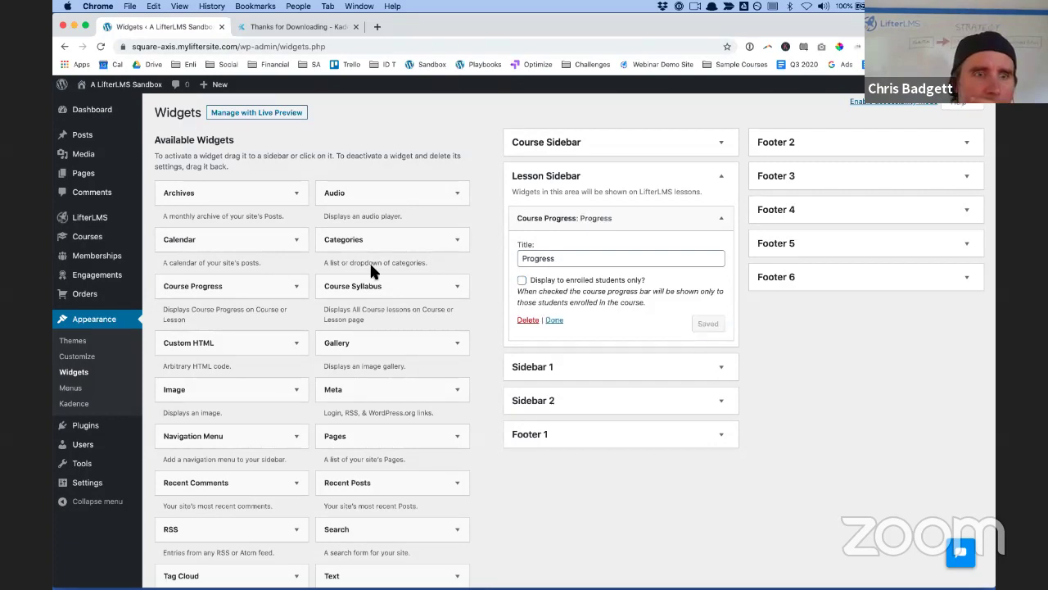
Add a Course Syllabus widget titled "Lessons" to the Lesson Sidebar, enable the collapsible outline and open/close all toggles, and save it
left_click_drag(505, 327, 526, 336)
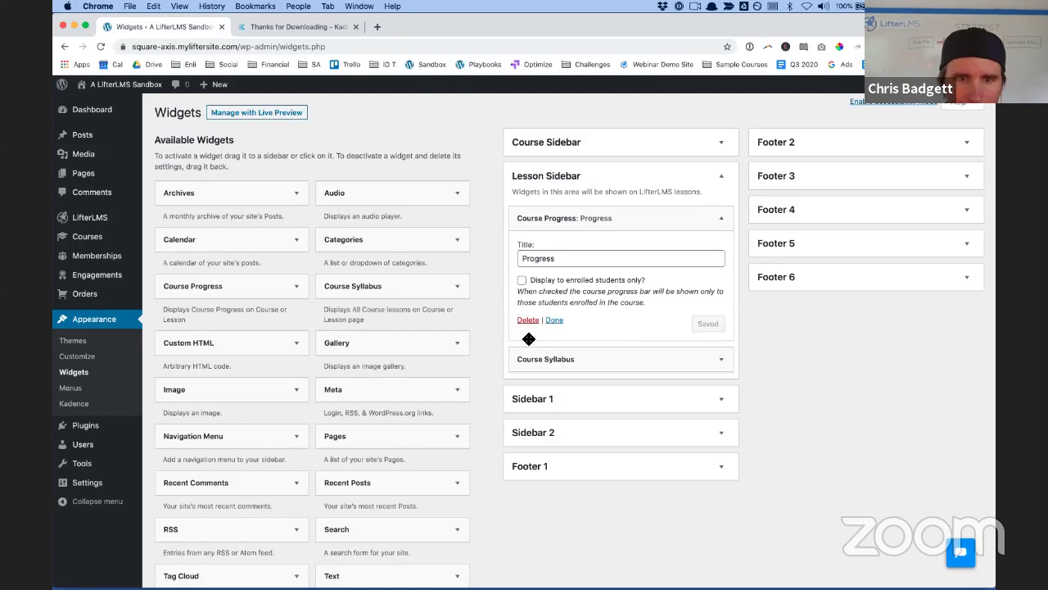
type("Lessons")
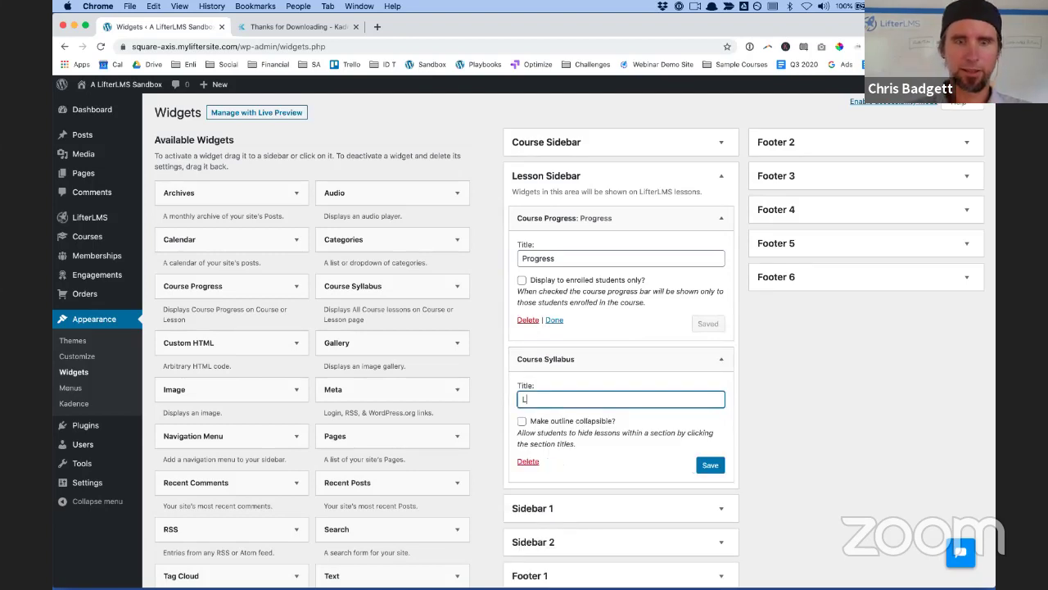
left_click(523, 422)
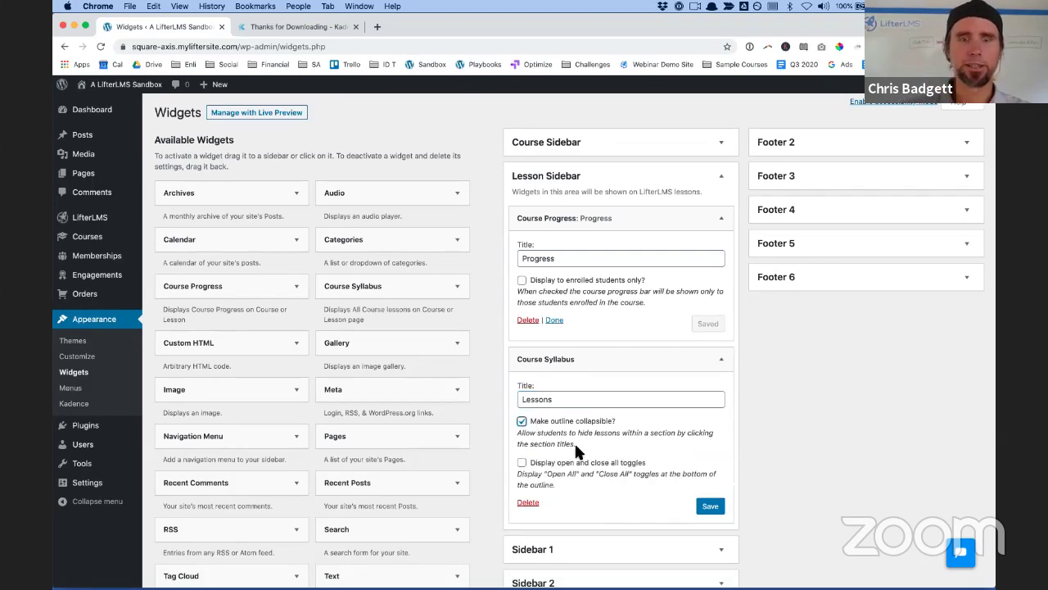
left_click(522, 464)
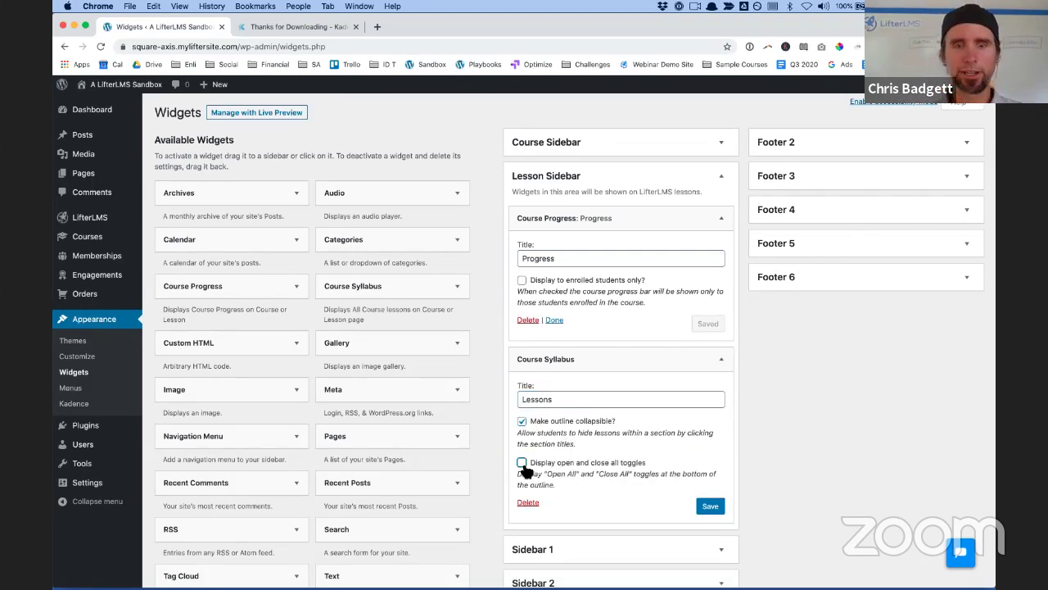
left_click(709, 505)
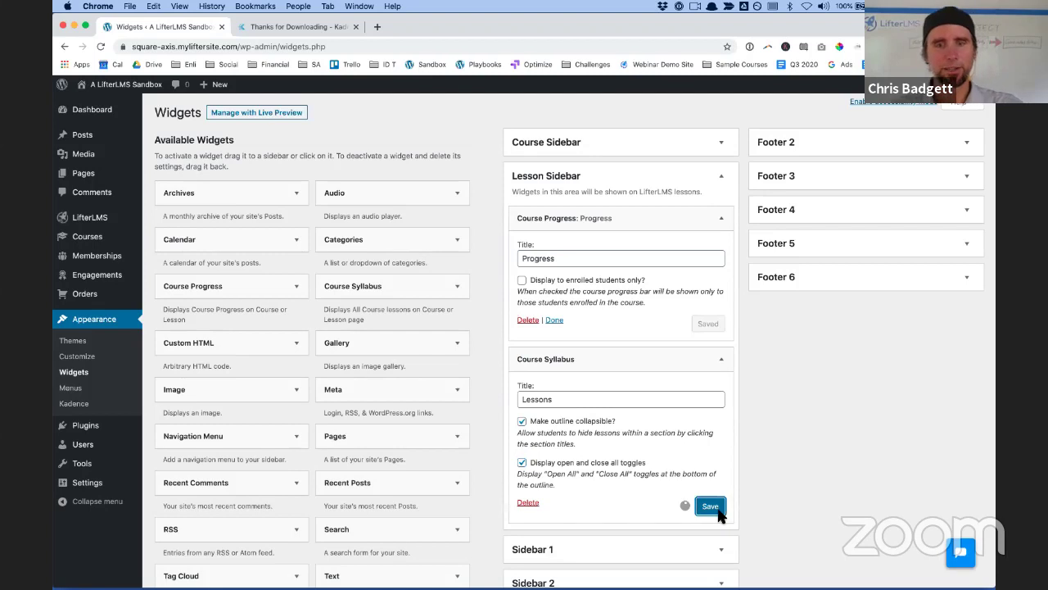
left_click(722, 361)
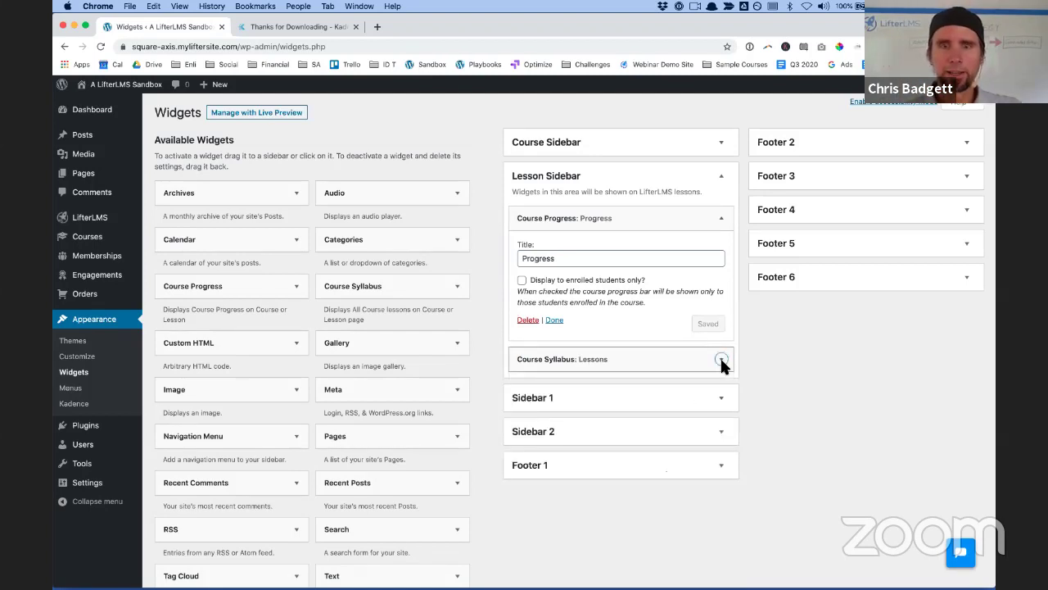
left_click(721, 219)
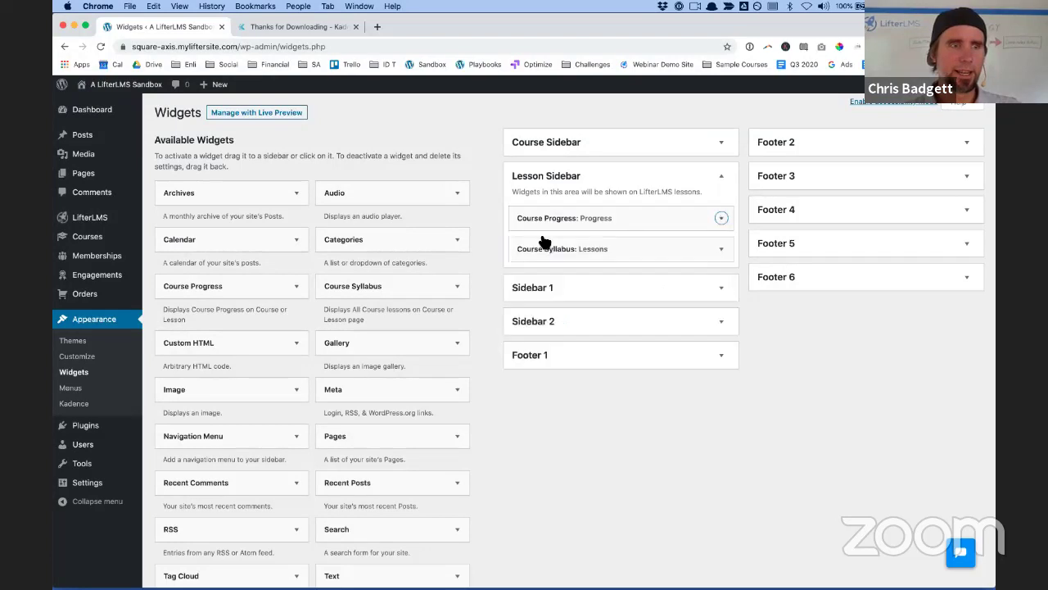
Open the Zoom Mastery course from the site's course catalog and look through its public page and lesson outline
left_click(104, 107)
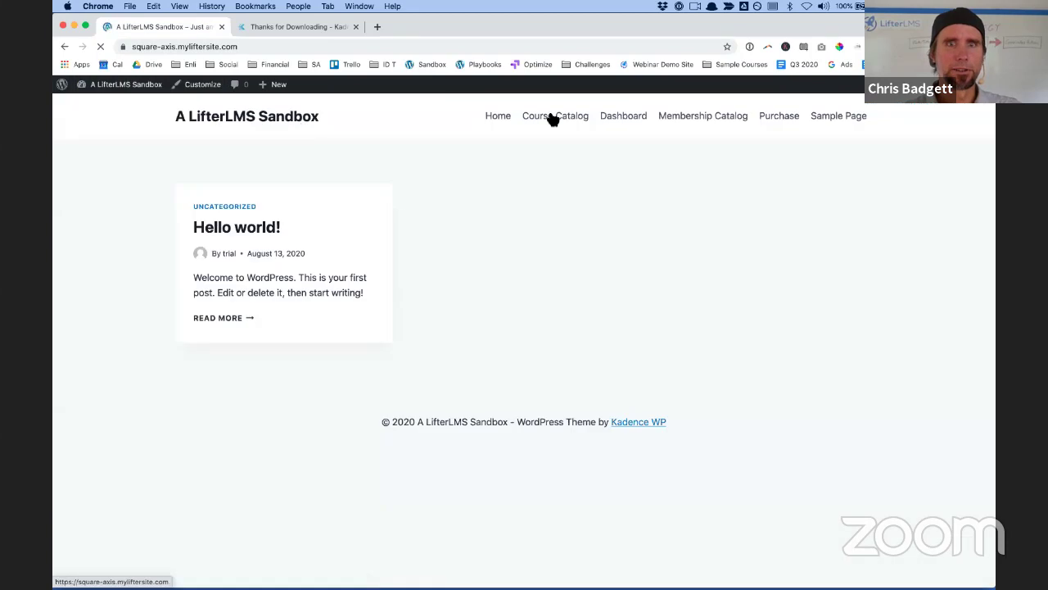
left_click(554, 120)
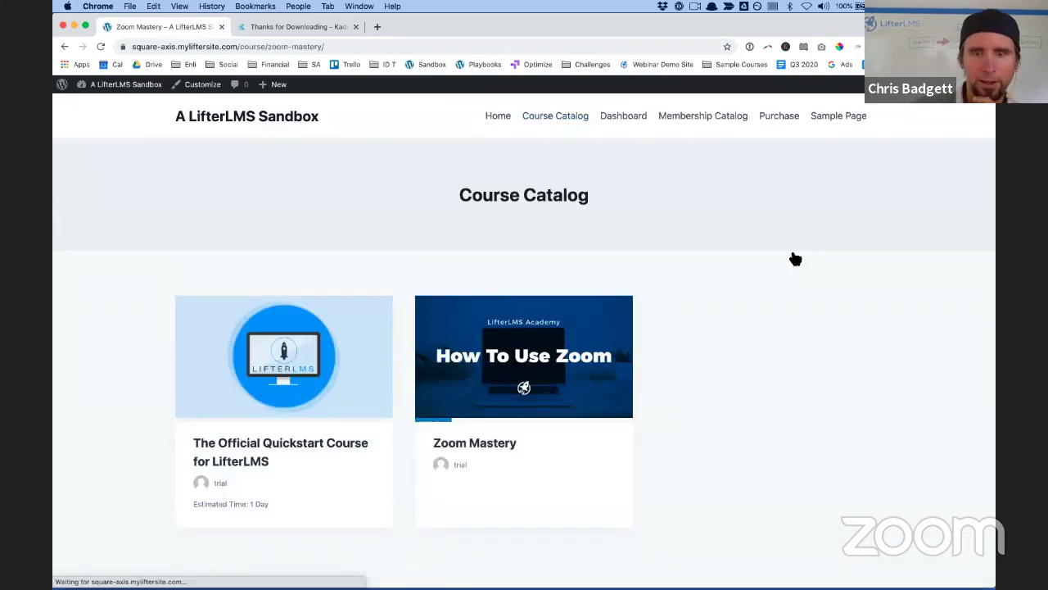
scroll(569, 377, "down", 3)
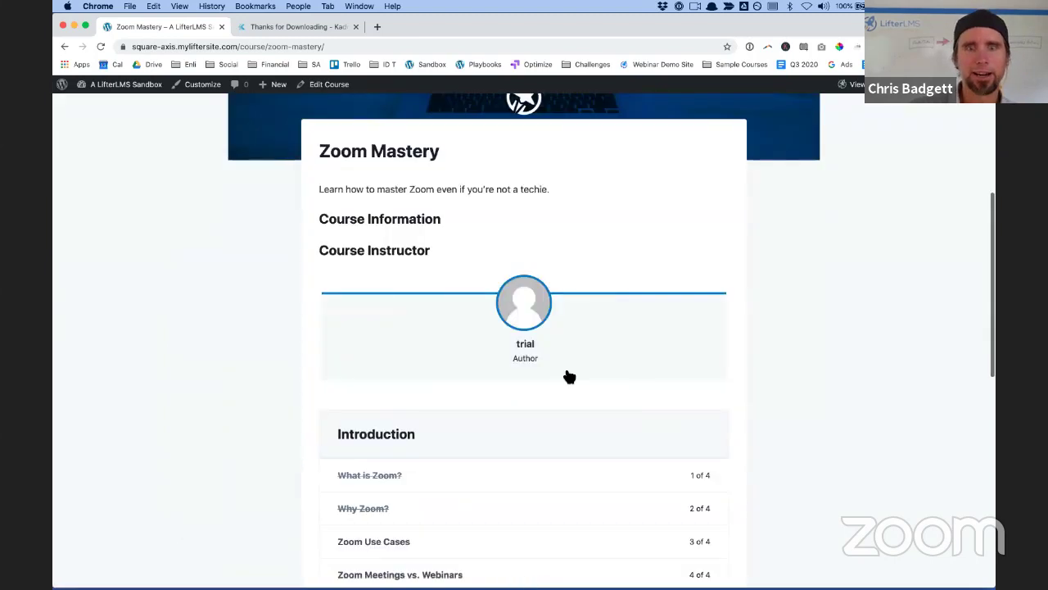
scroll(569, 377, "down", 5)
scroll(570, 377, "down", 5)
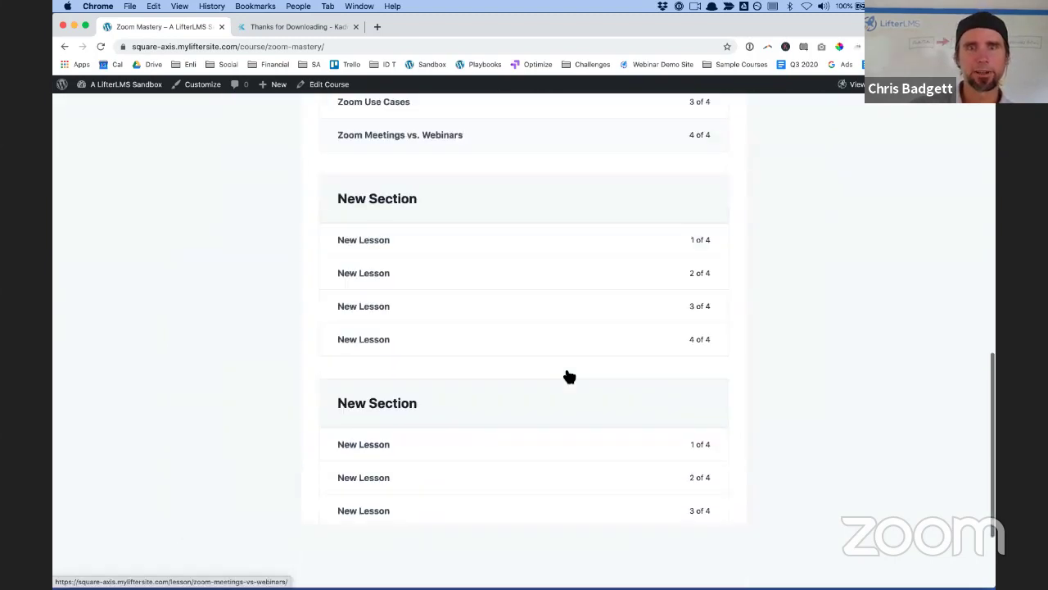
scroll(565, 372, "up", 8)
scroll(549, 385, "down", 1)
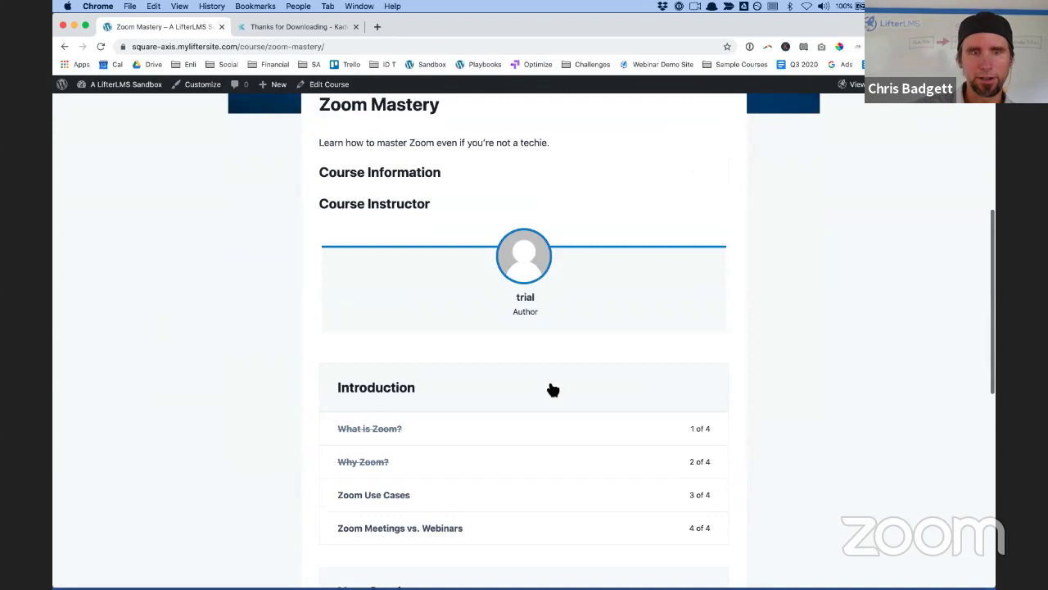
Open the "What is Zoom?" lesson, expand all sections of the Lessons sidebar outline, and review the sidebar
left_click(377, 440)
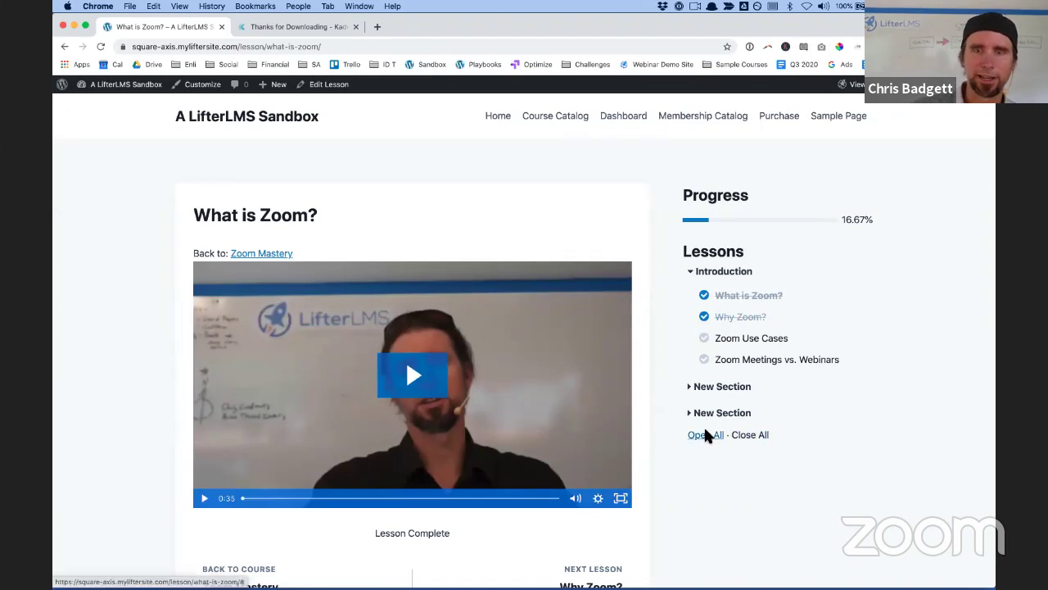
left_click(706, 435)
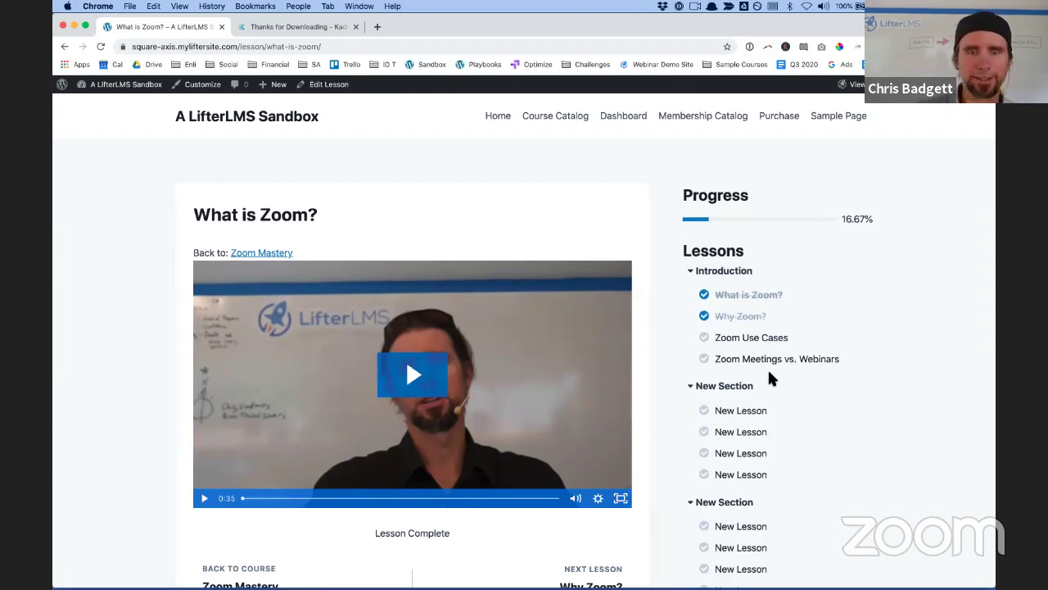
scroll(769, 377, "down", 2)
scroll(770, 377, "down", 2)
scroll(779, 461, "up", 3)
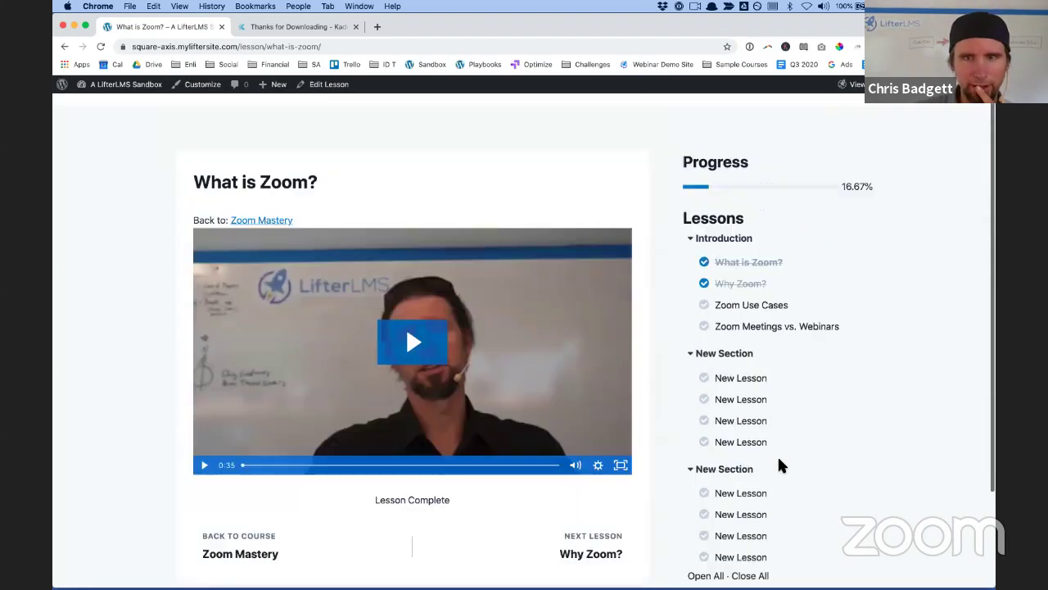
scroll(783, 468, "up", 1)
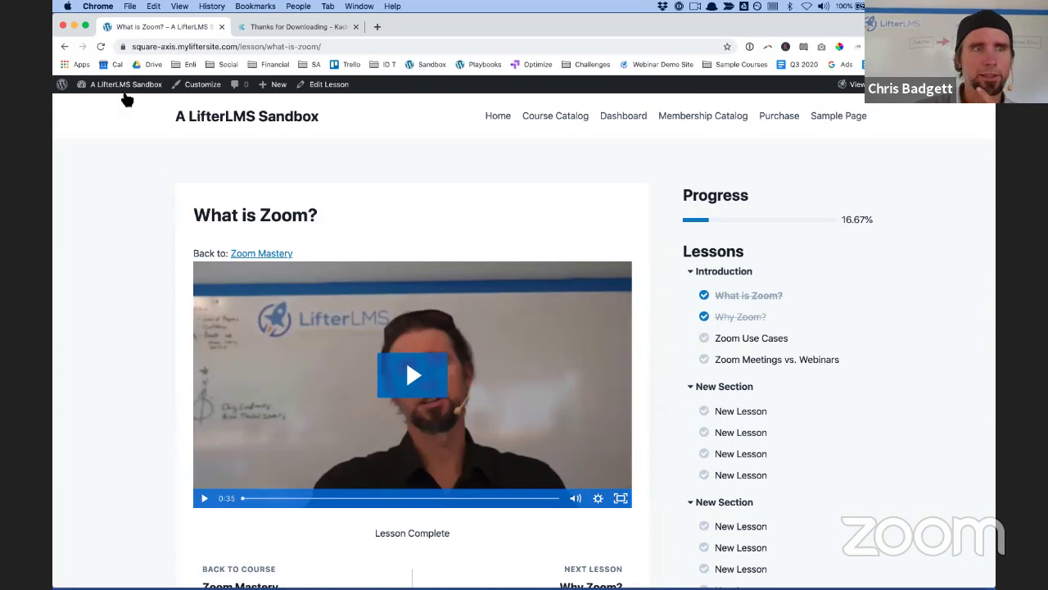
Set the LifterLMS Course Layout to the right-sidebar option in the theme customizer and publish the change
mouse_move(107, 85)
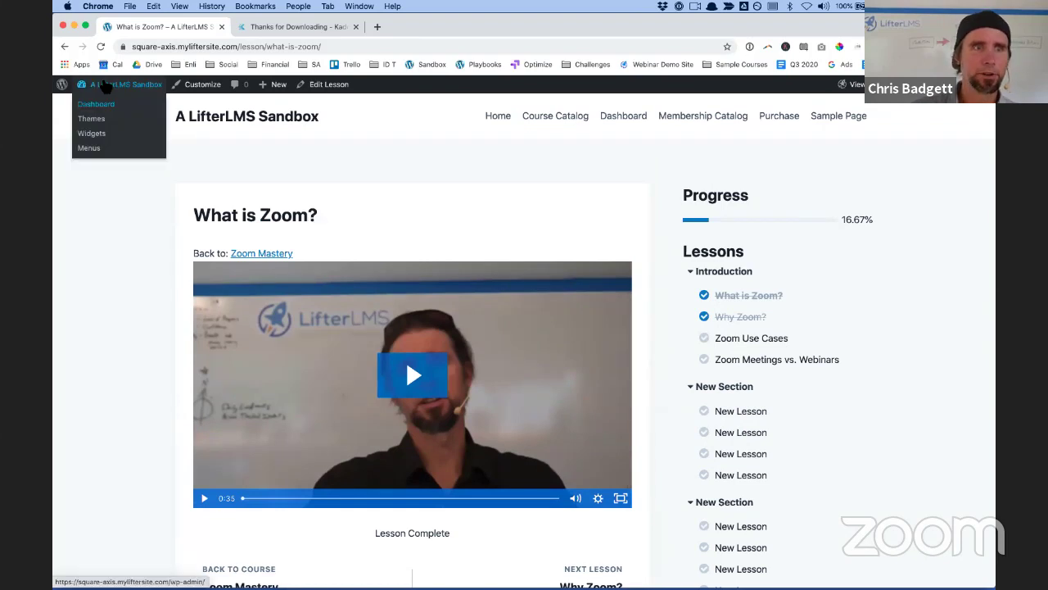
left_click(109, 107)
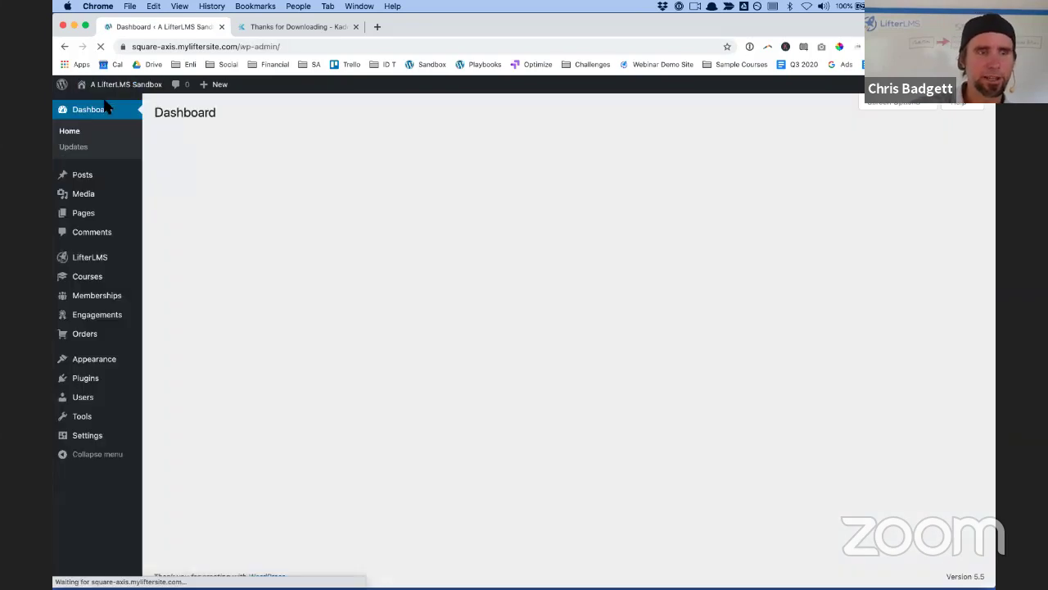
mouse_move(95, 359)
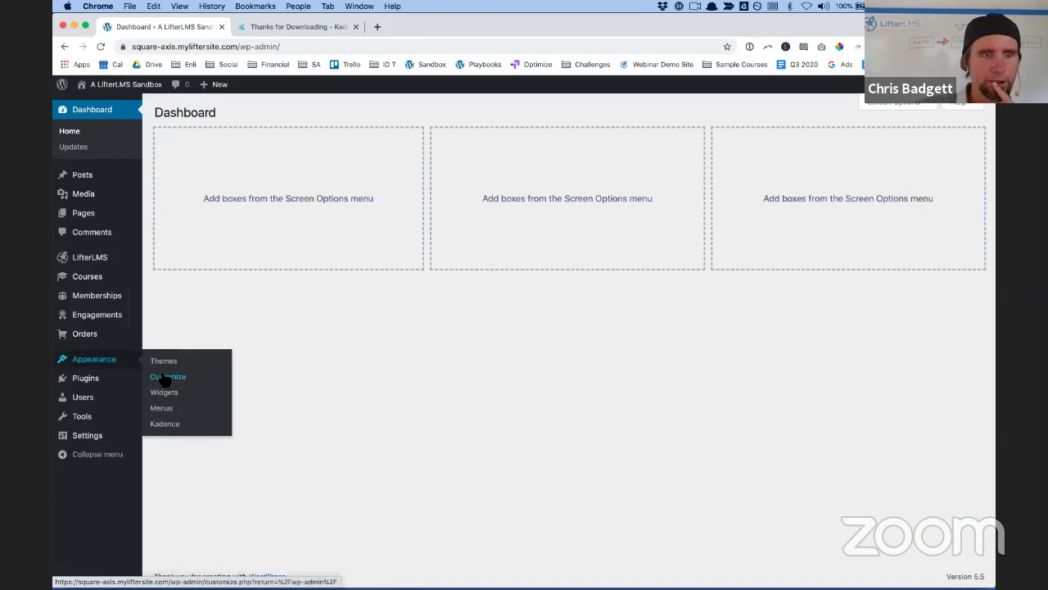
left_click(164, 377)
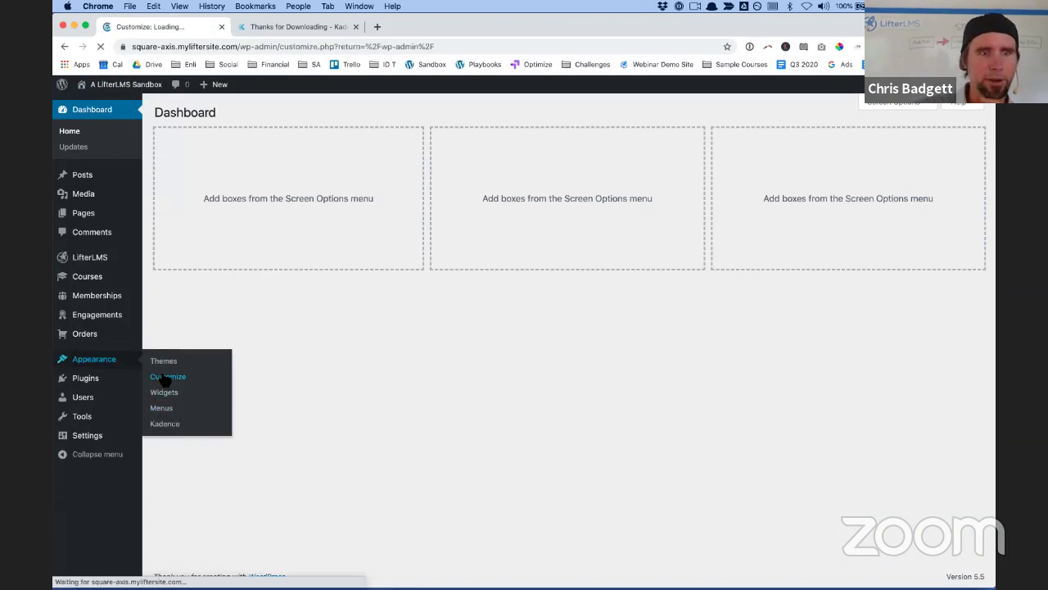
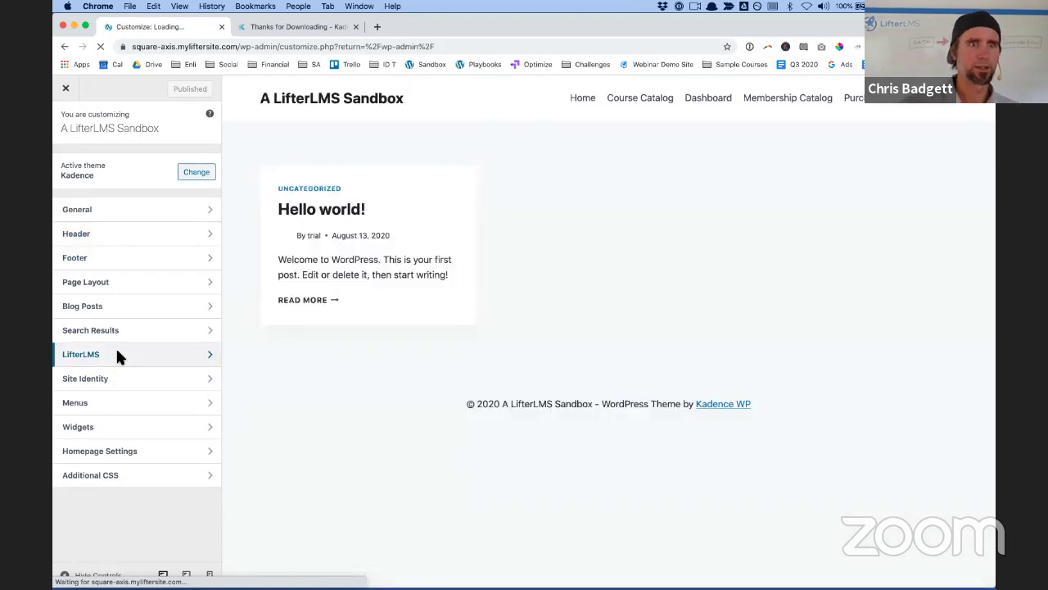
left_click(115, 354)
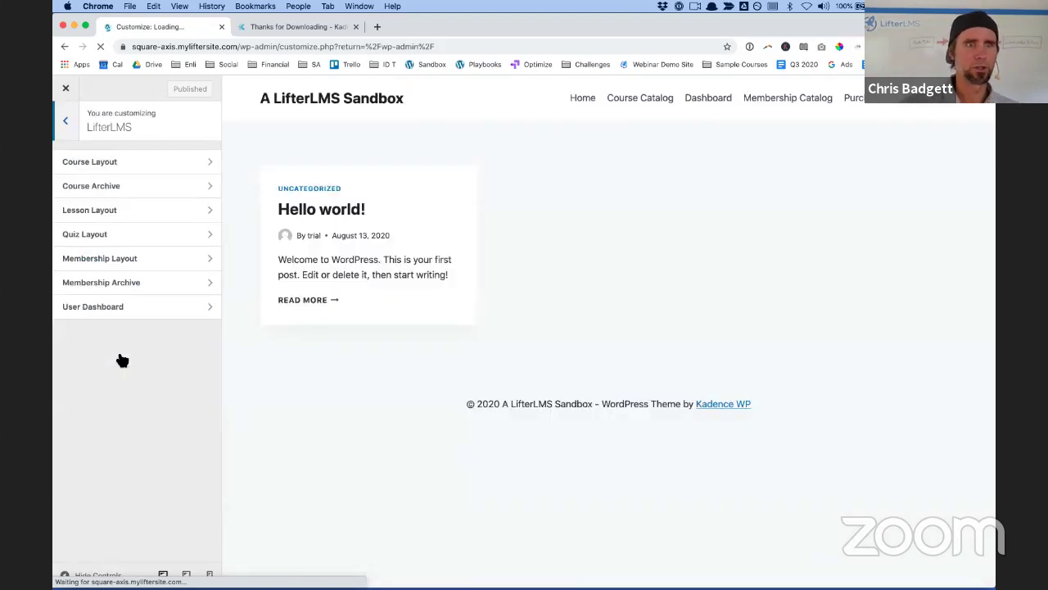
left_click(95, 154)
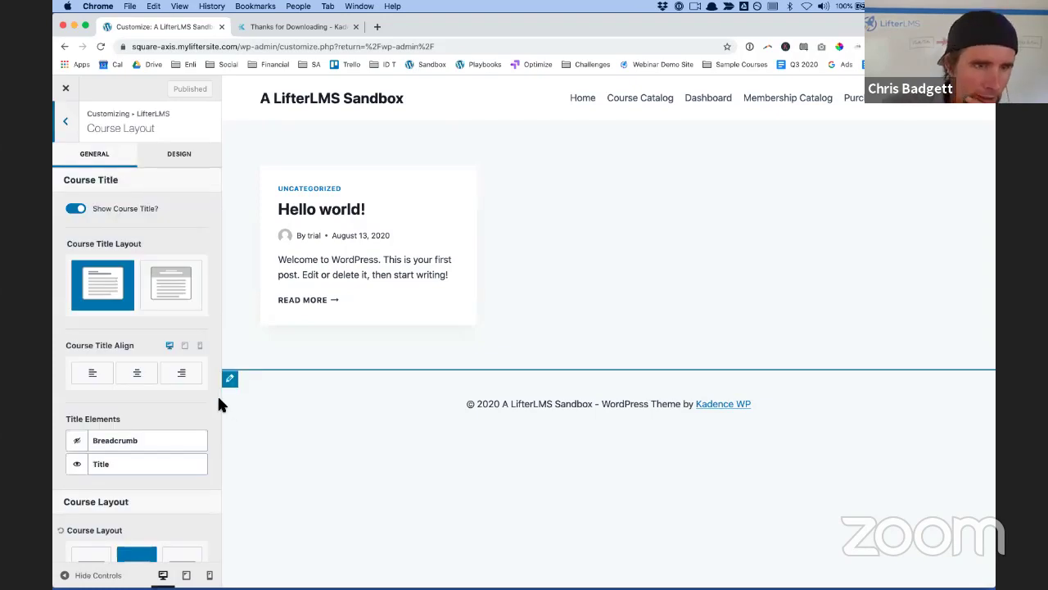
scroll(154, 389, "down", 3)
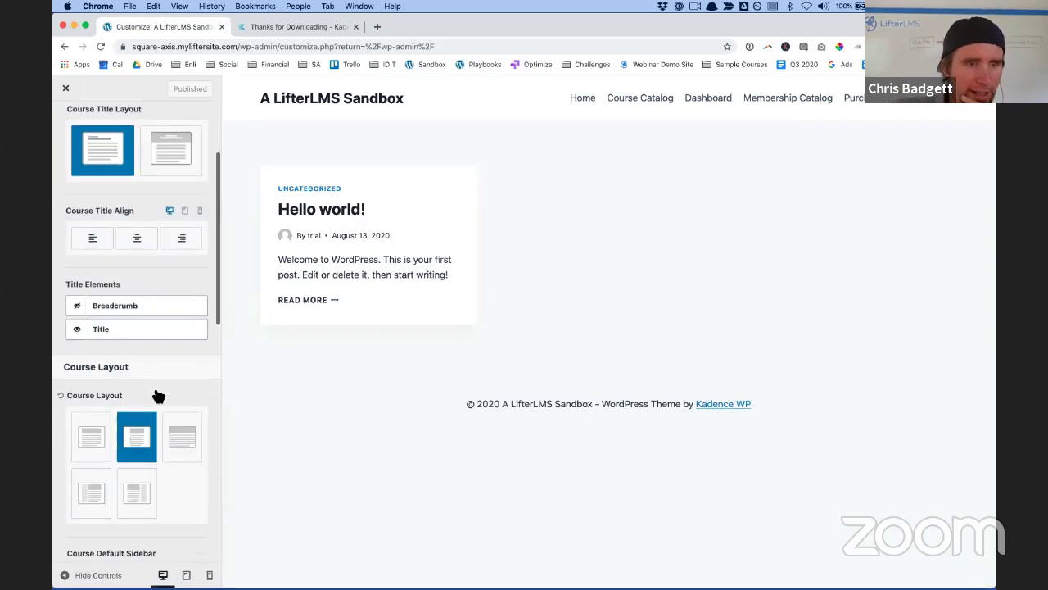
scroll(148, 405, "down", 1)
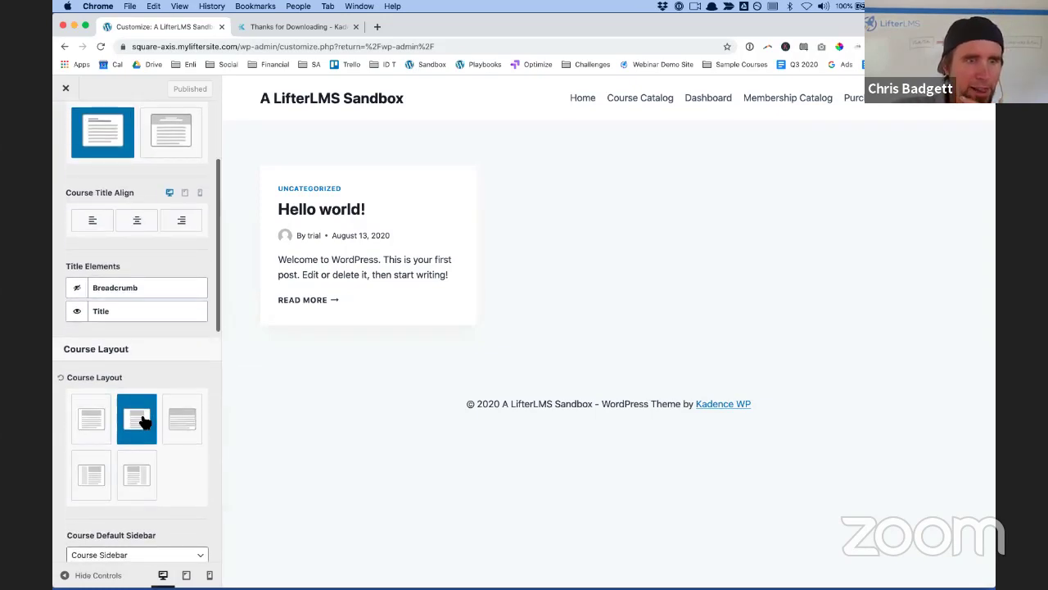
left_click(140, 475)
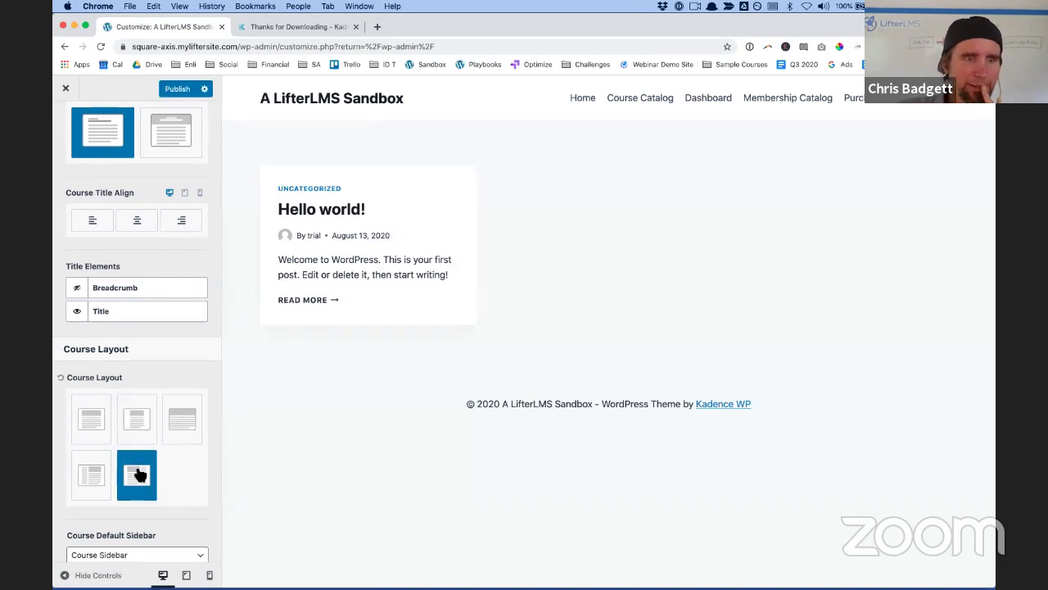
left_click(185, 91)
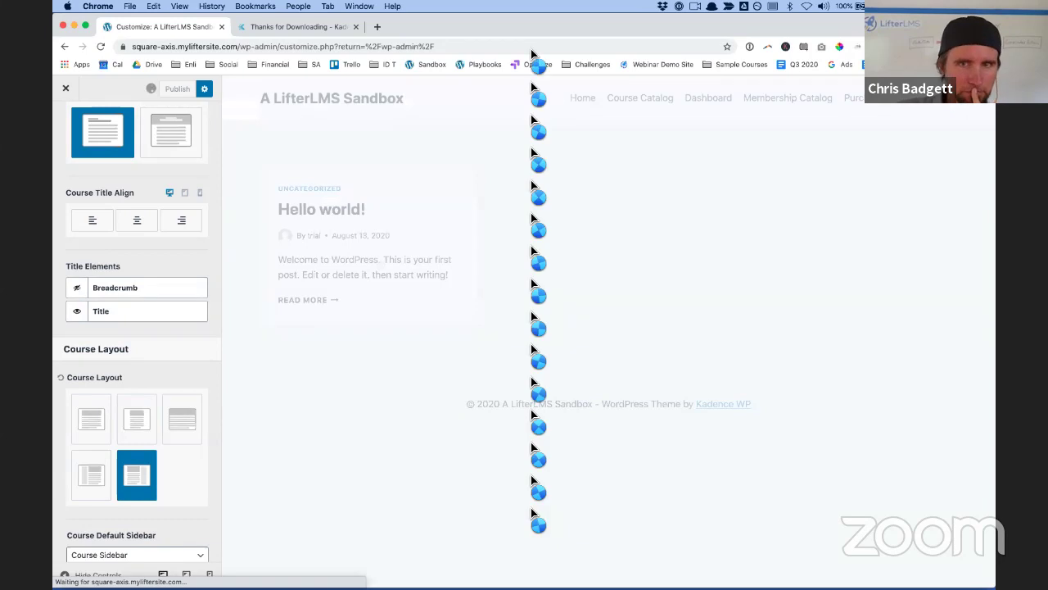
Preview the Zoom Mastery course from the course catalog within the customizer and check its page with the sidebar
left_click(649, 106)
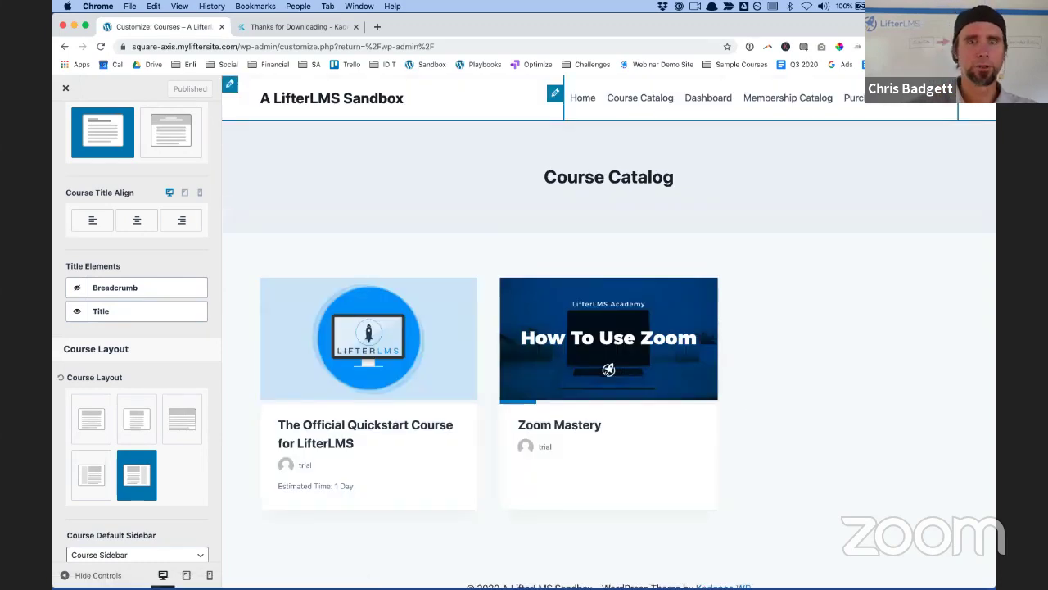
left_click(609, 353)
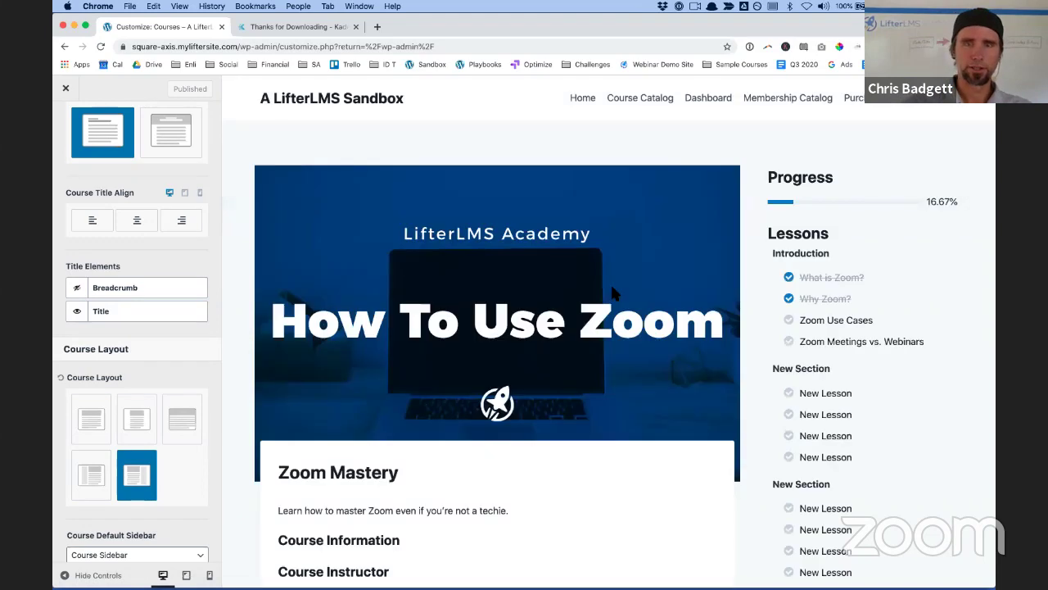
scroll(615, 292, "down", 5)
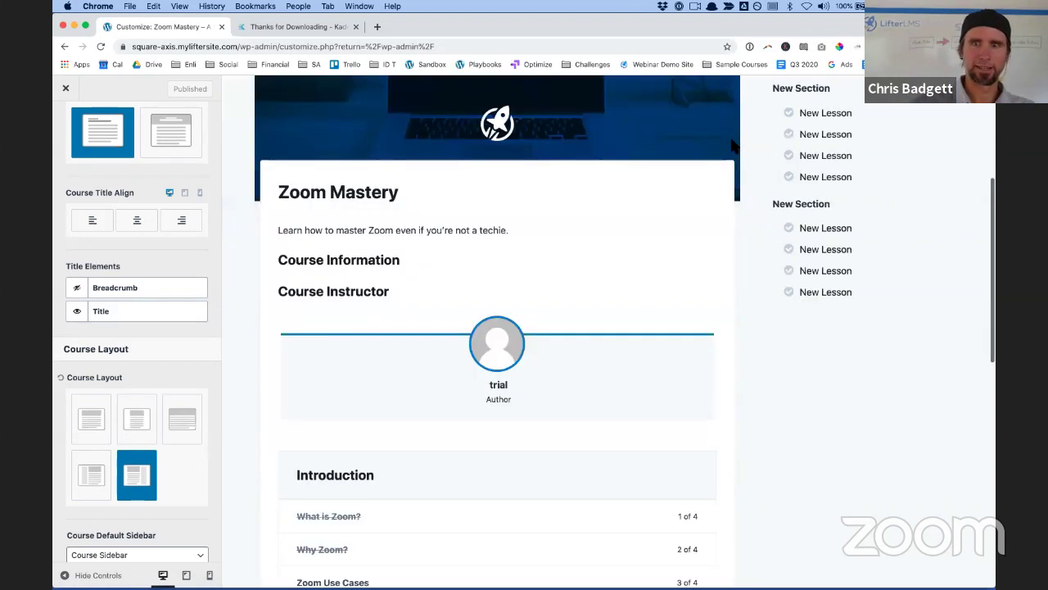
scroll(809, 118, "up", 5)
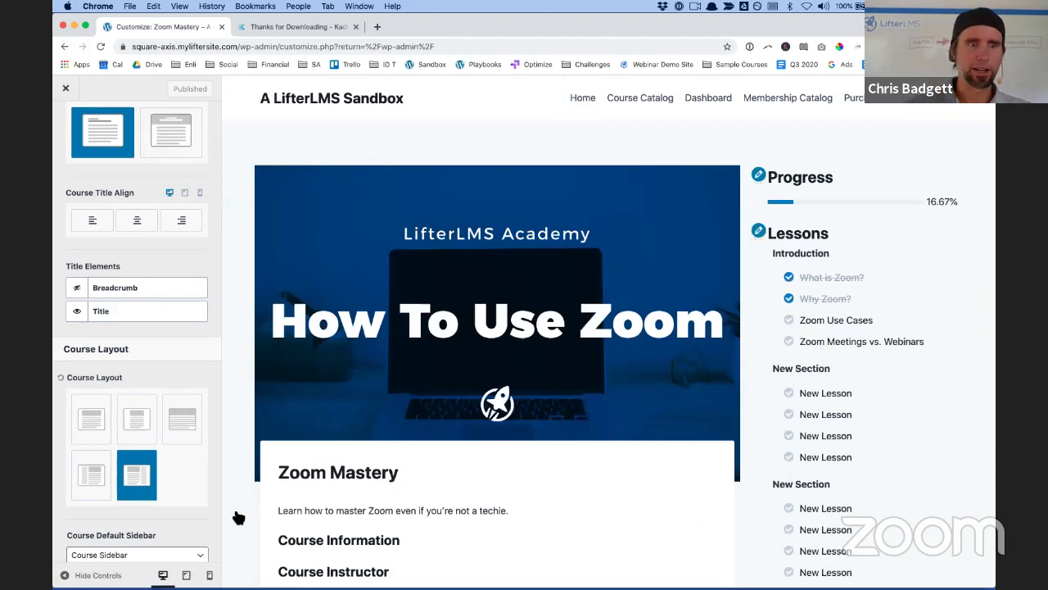
Try the left-sidebar and no-sidebar layouts on the course preview, then restore the right-sidebar layout and publish it
left_click(91, 475)
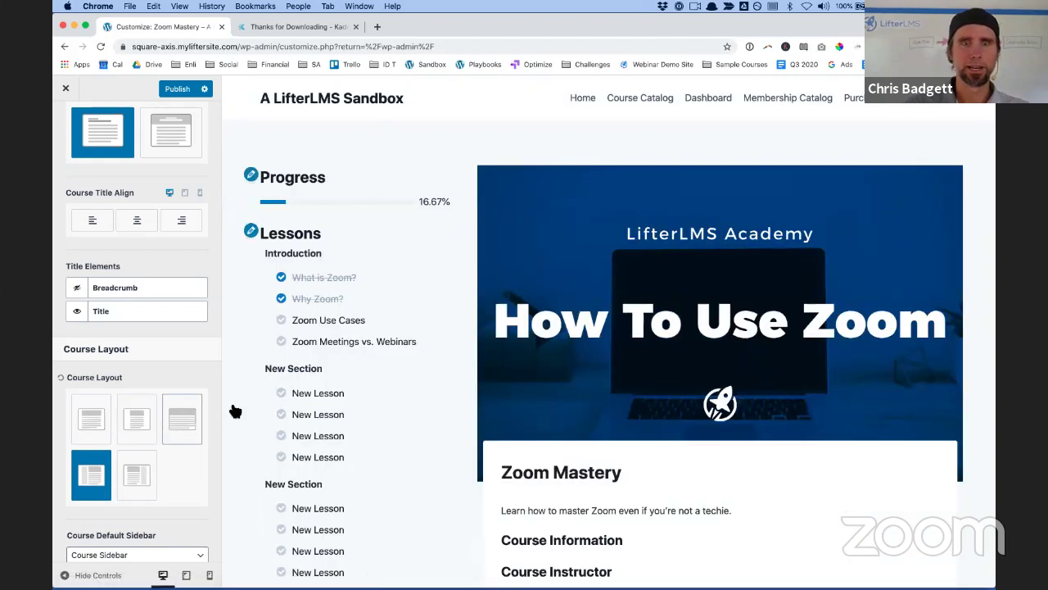
left_click(98, 426)
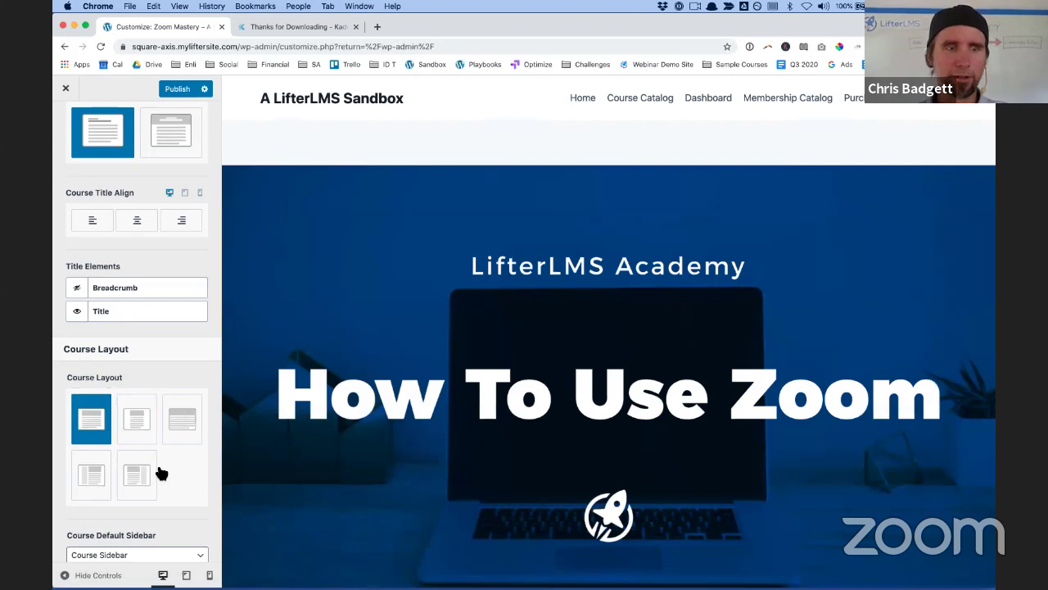
left_click(155, 474)
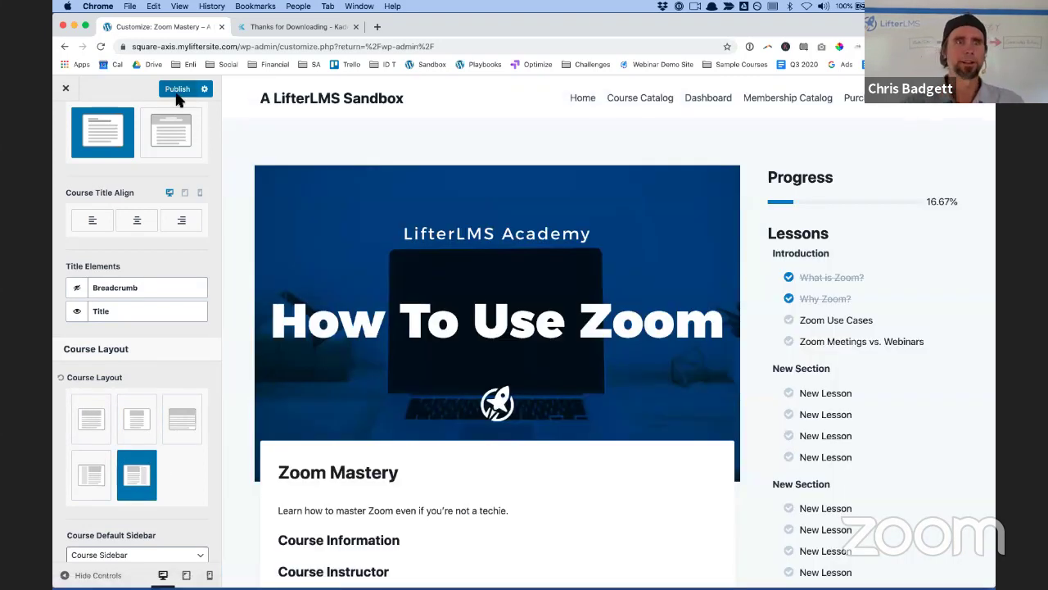
left_click(175, 91)
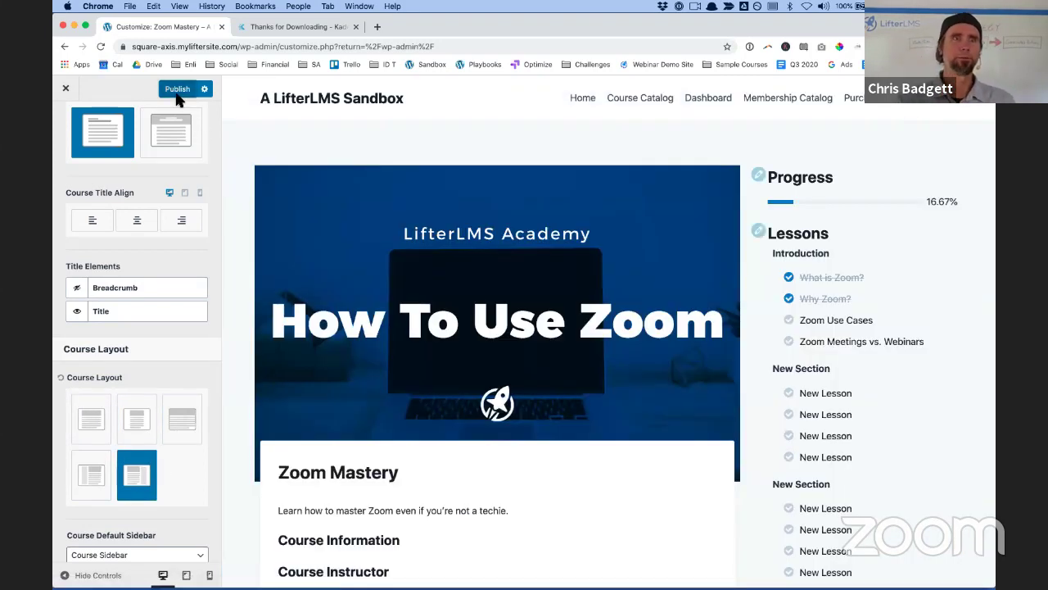
Close the customizer, open the Zoom Mastery course for editing, and go to its Course Options and Access Plans
left_click(72, 92)
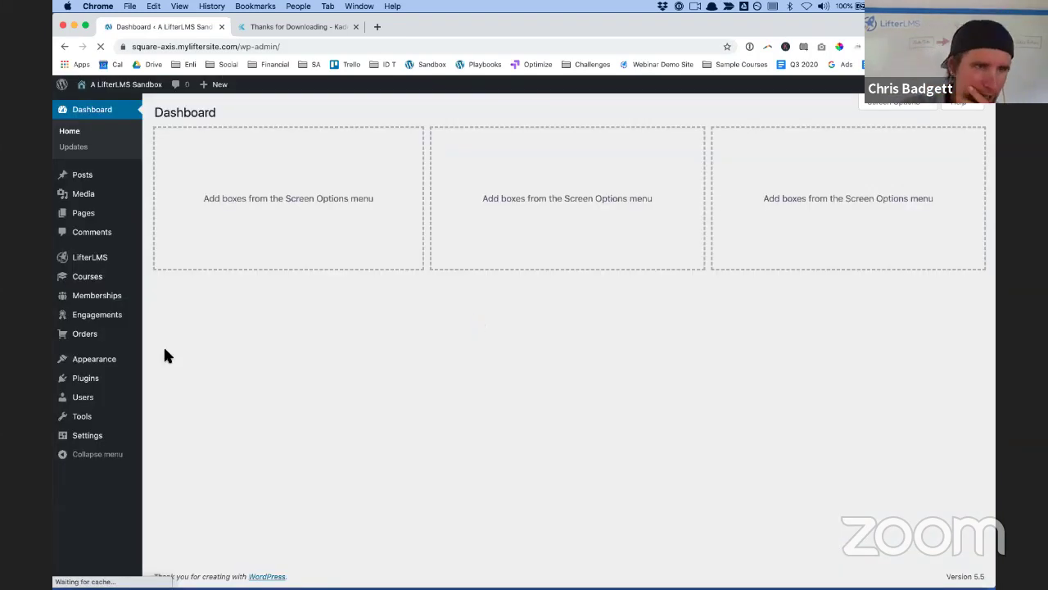
mouse_move(88, 276)
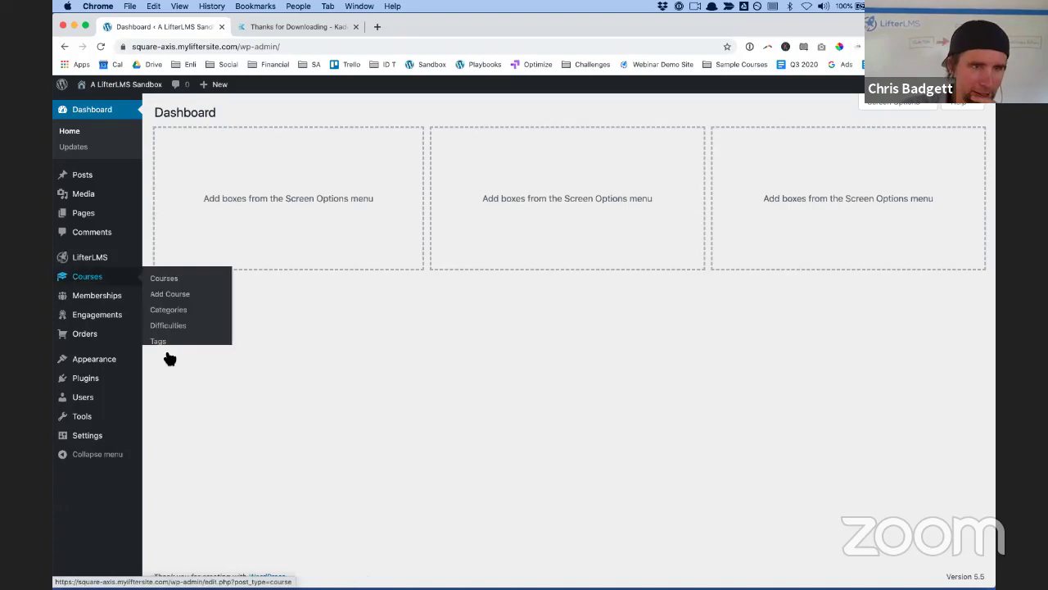
left_click(172, 280)
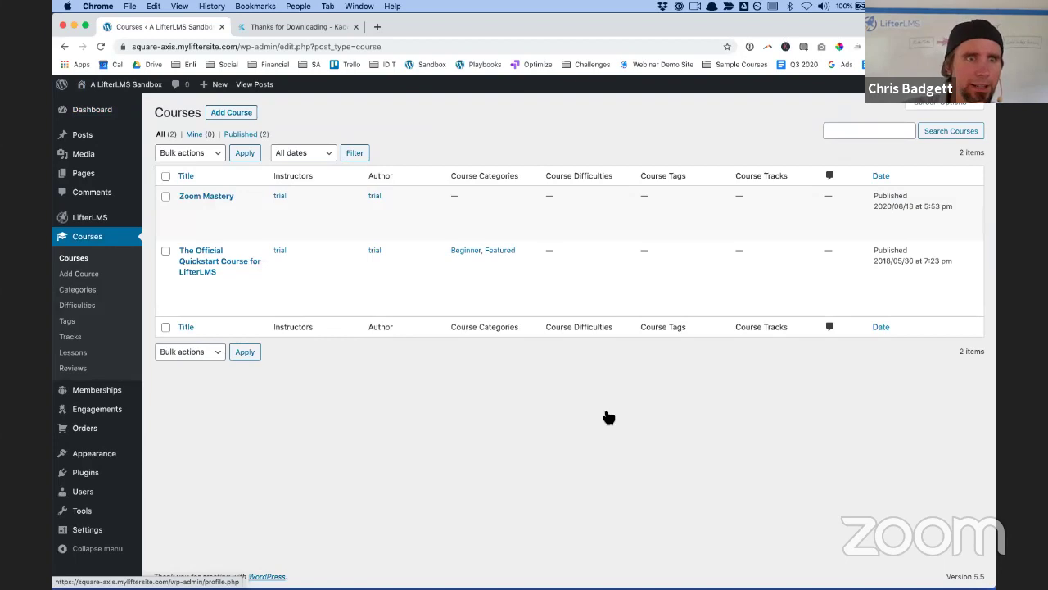
mouse_move(169, 196)
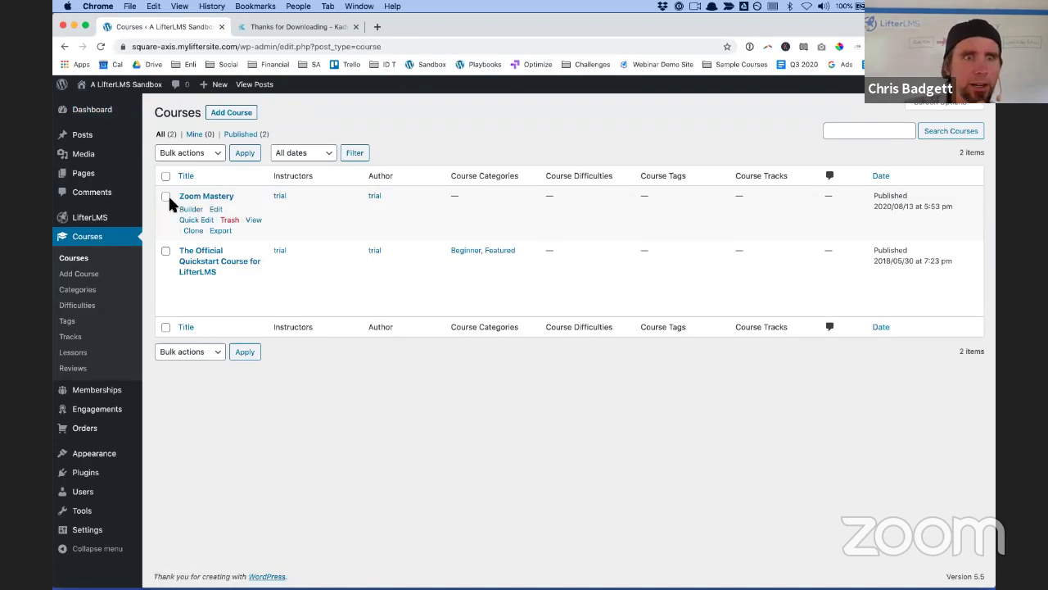
left_click(217, 208)
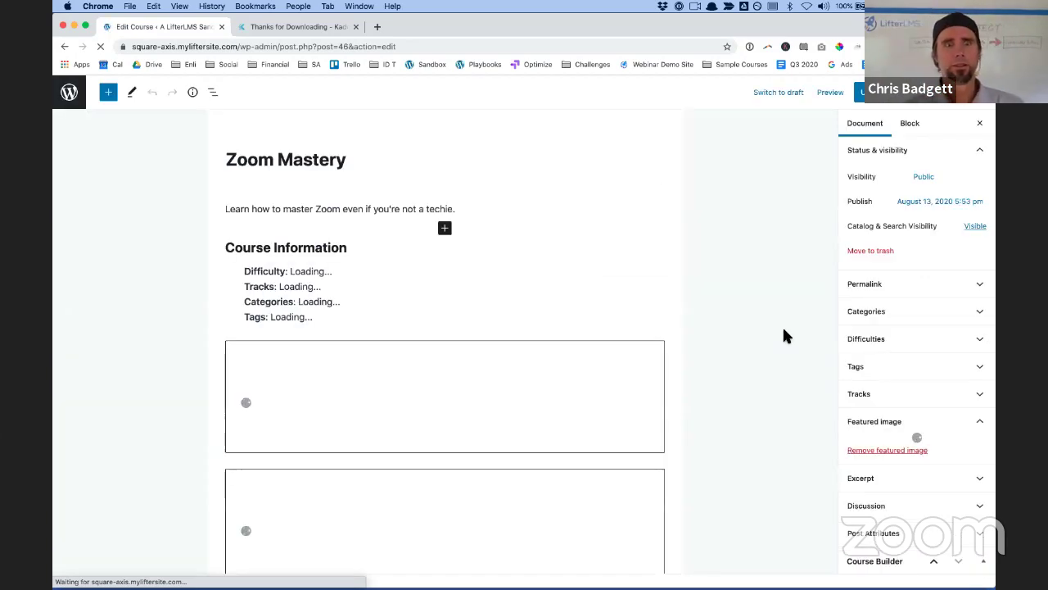
scroll(784, 336, "down", 3)
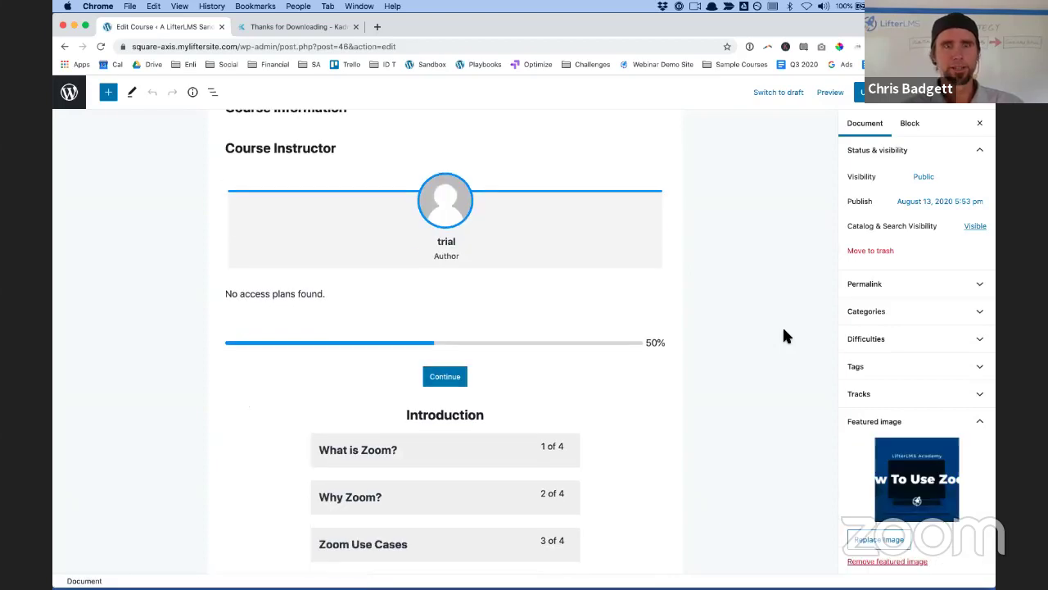
scroll(786, 471, "down", 10)
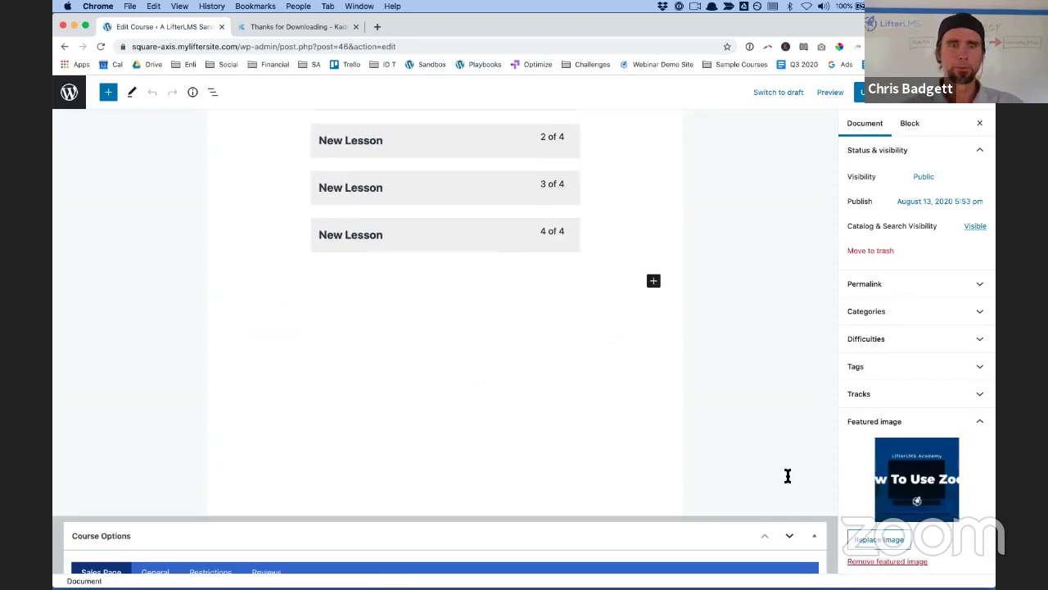
scroll(787, 476, "down", 4)
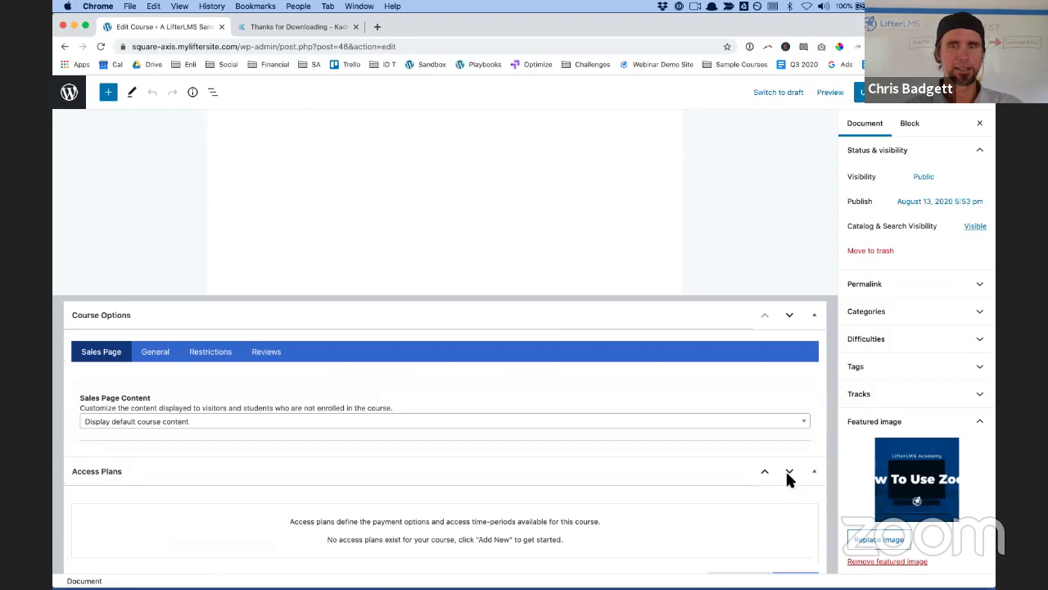
Add a course access plan titled "One Time Payment" with a price of 2000
scroll(786, 479, "down", 2)
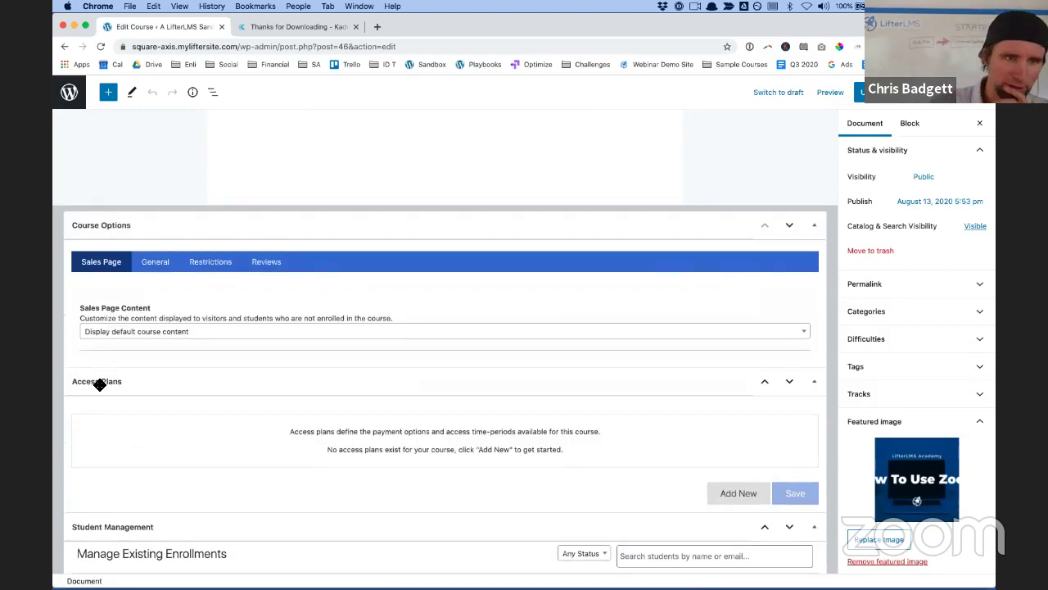
left_click(737, 496)
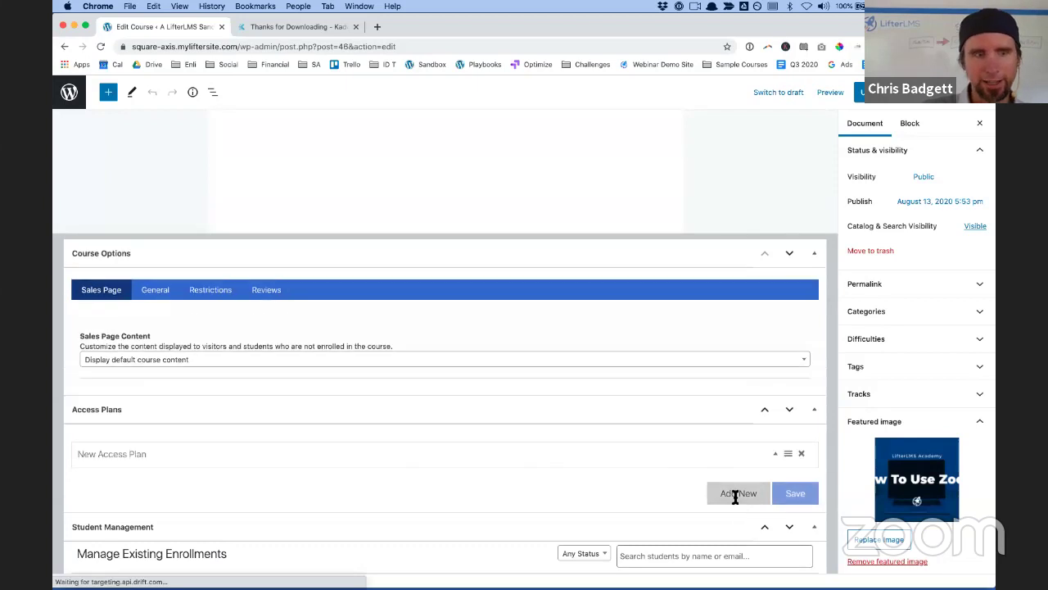
scroll(386, 515, "down", 3)
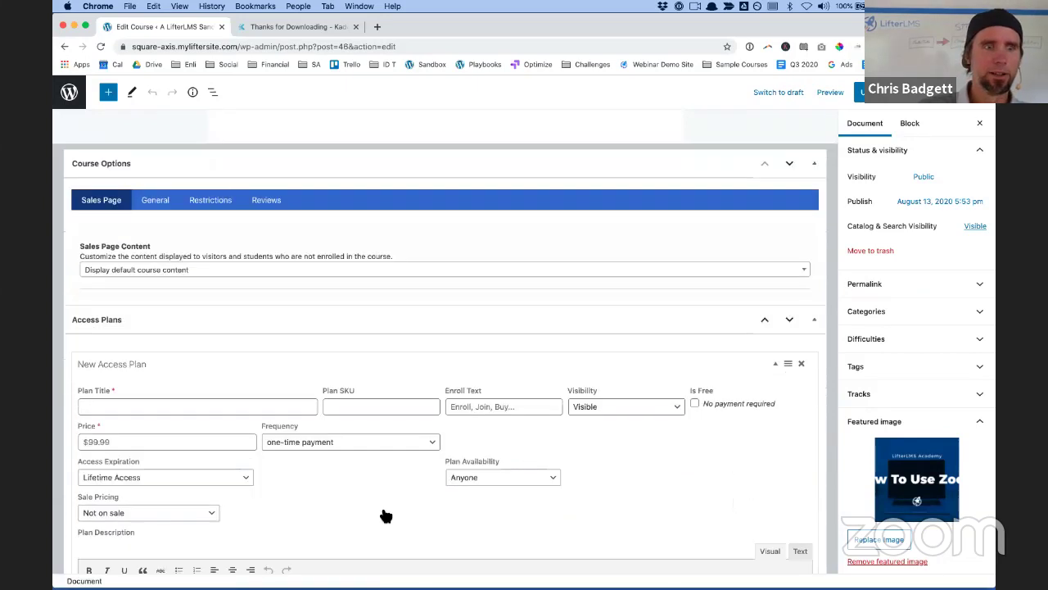
left_click(109, 345)
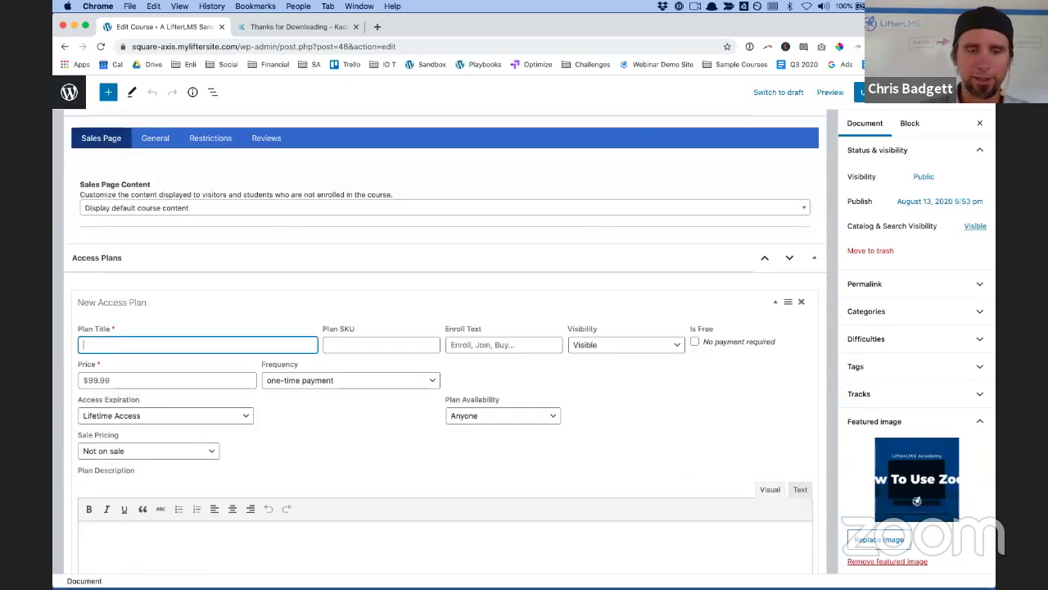
type("One Ti")
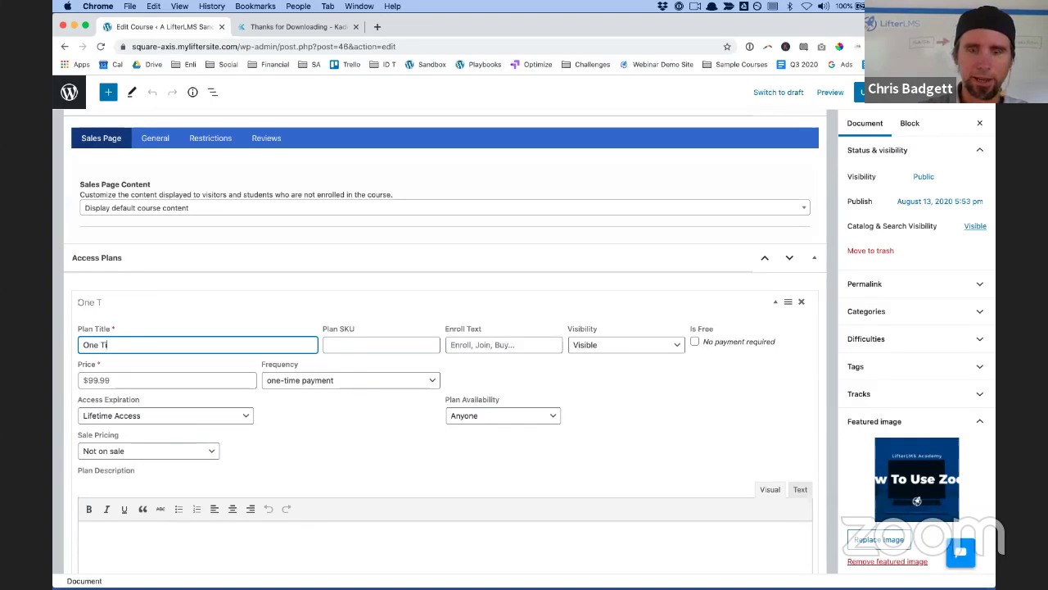
type("me Payment")
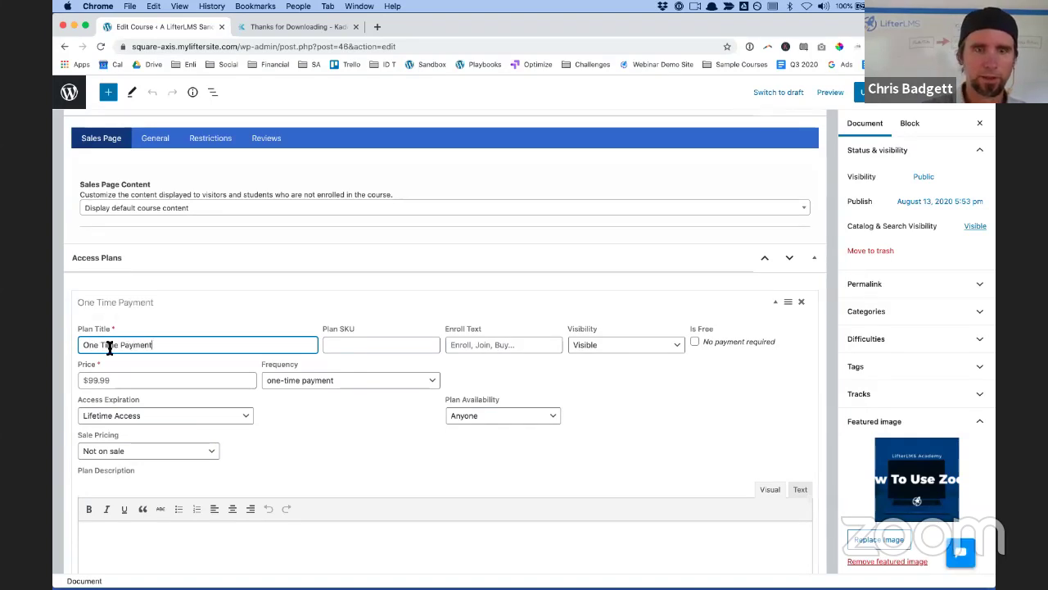
left_click(137, 379)
type("2000")
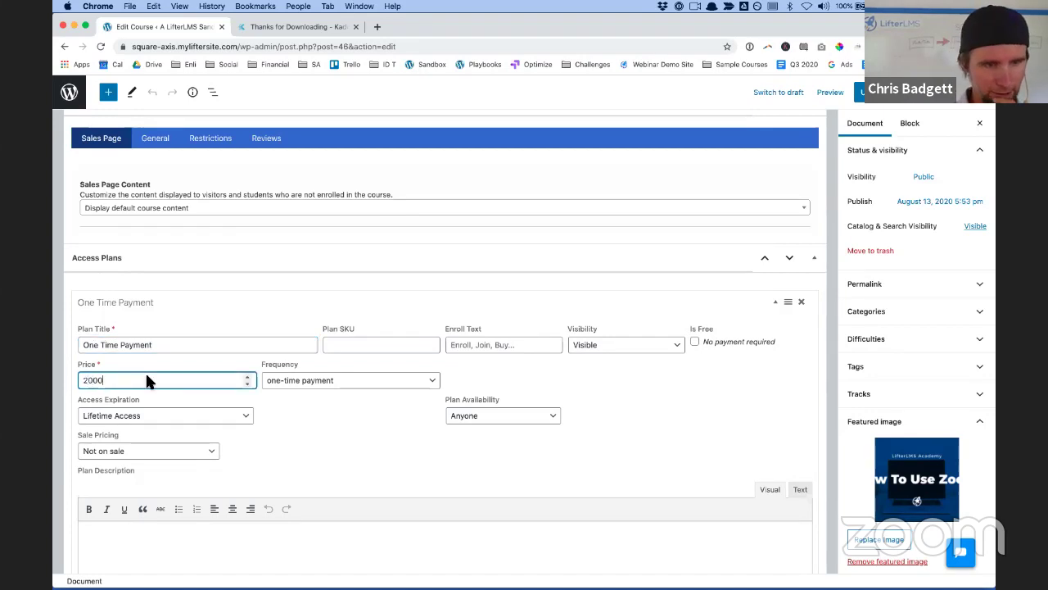
left_click(310, 438)
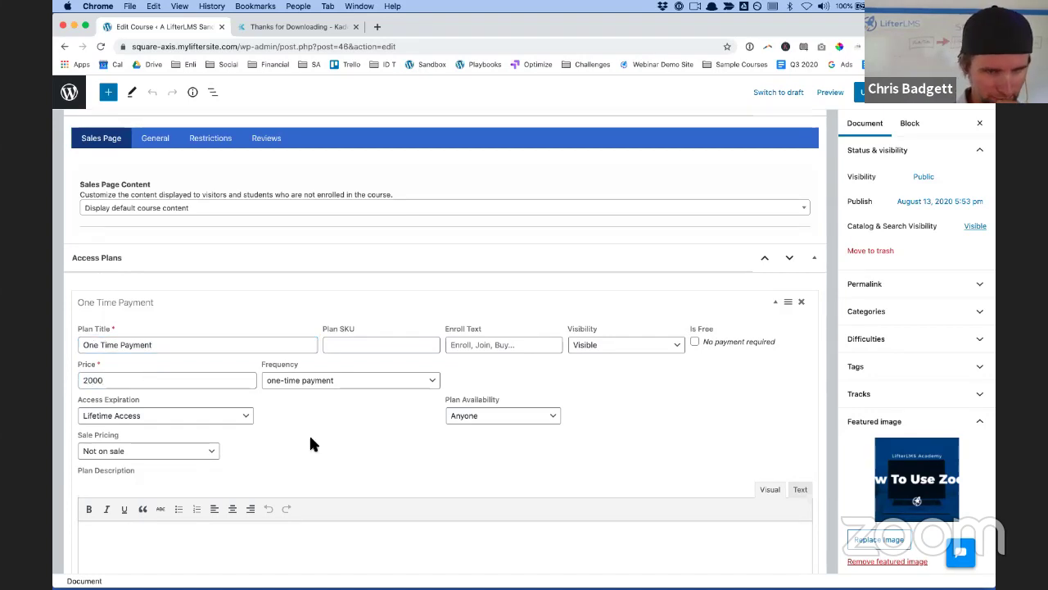
Keep the One Time Payment plan's access expiration at Lifetime Access and save the plan
scroll(401, 409, "down", 2)
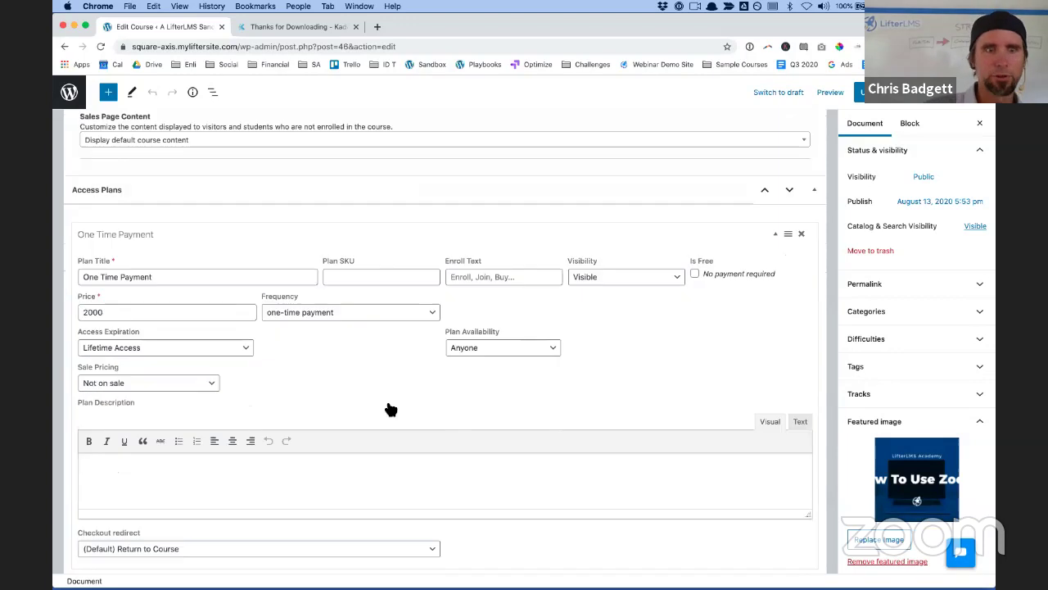
left_click(231, 354)
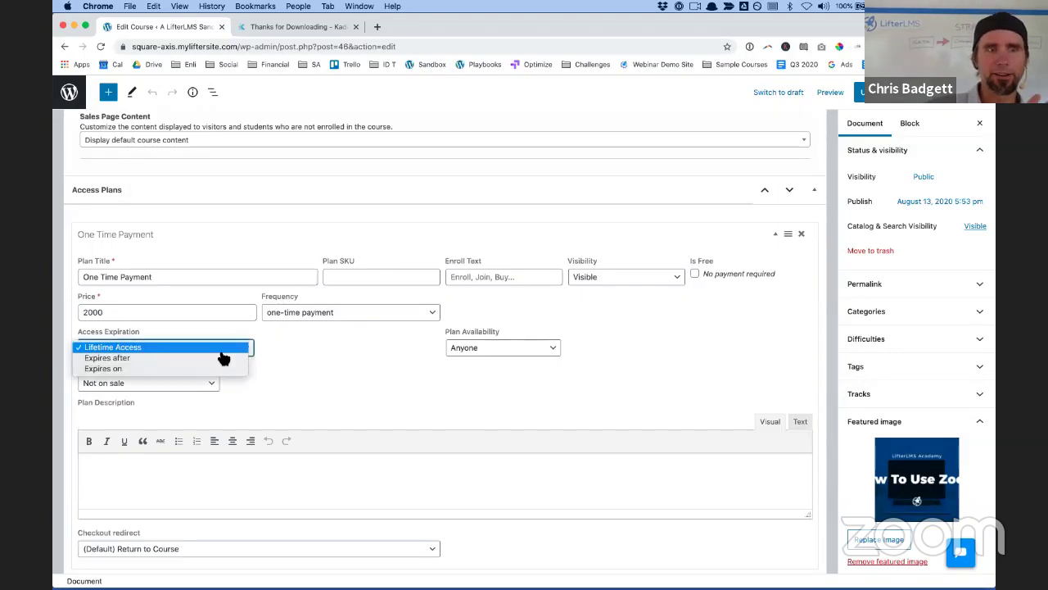
left_click(343, 361)
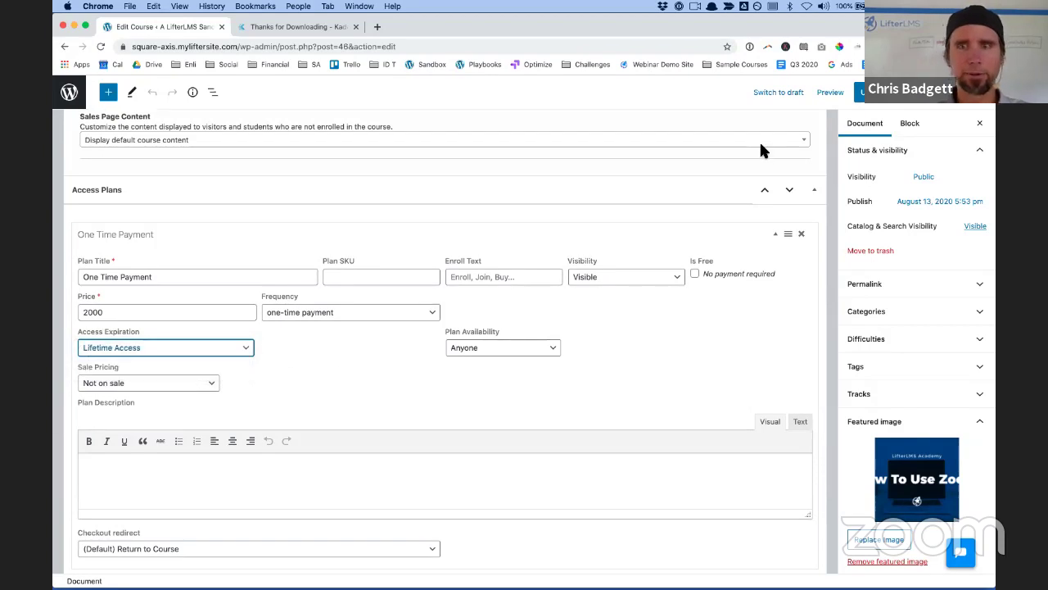
scroll(753, 336, "down", 3)
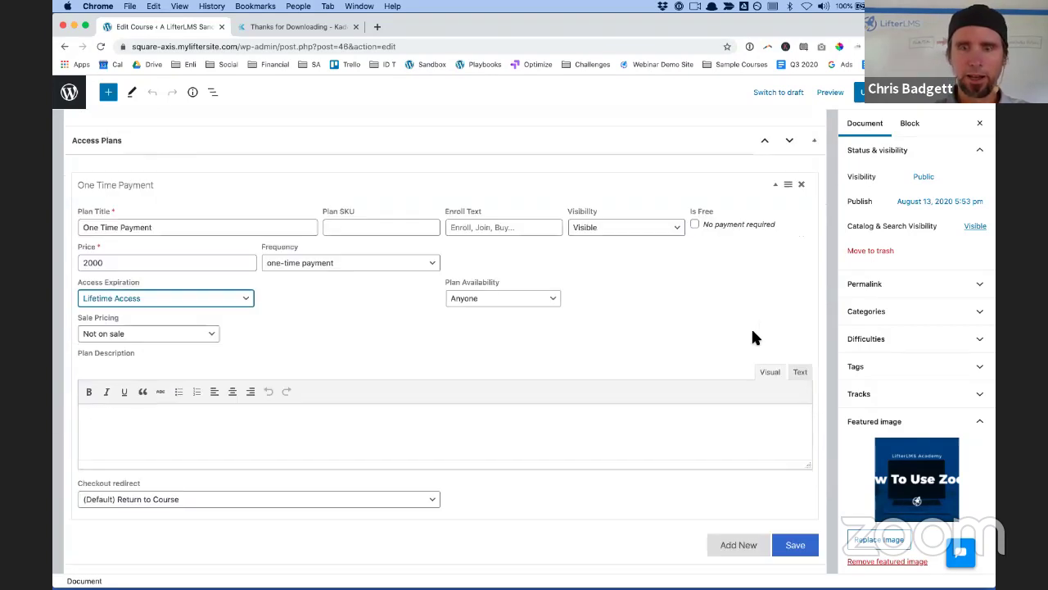
left_click(779, 473)
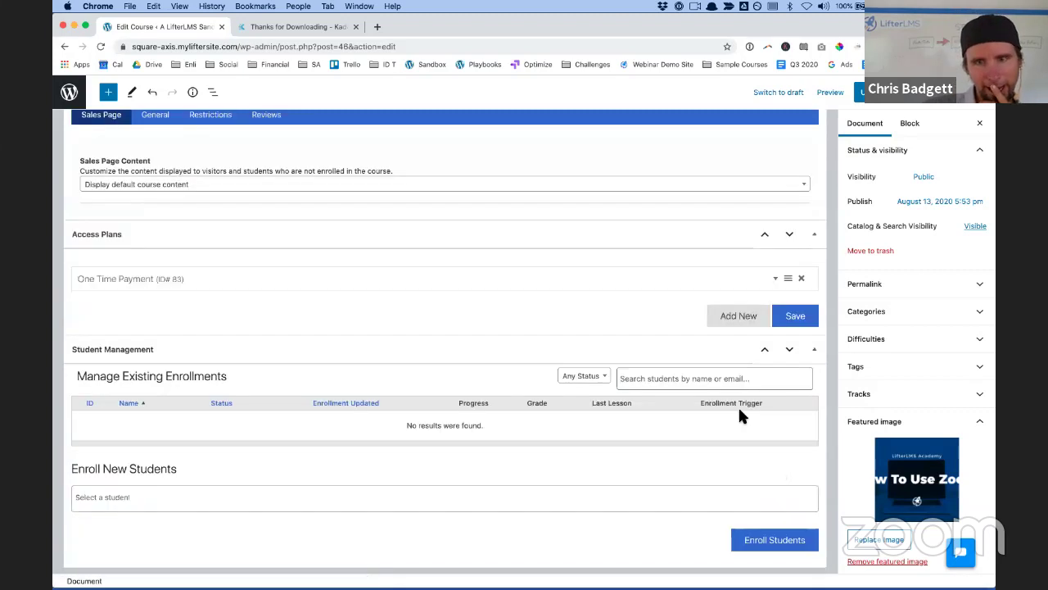
Add a second access plan titled "Payment Plan" with a price of 200
left_click(732, 317)
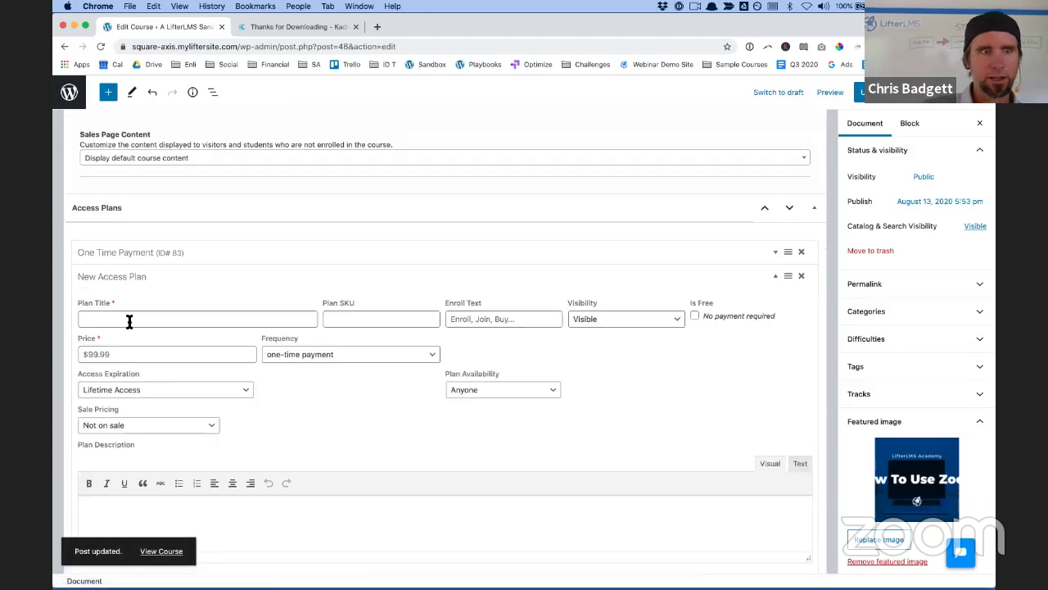
left_click(130, 322)
type("P")
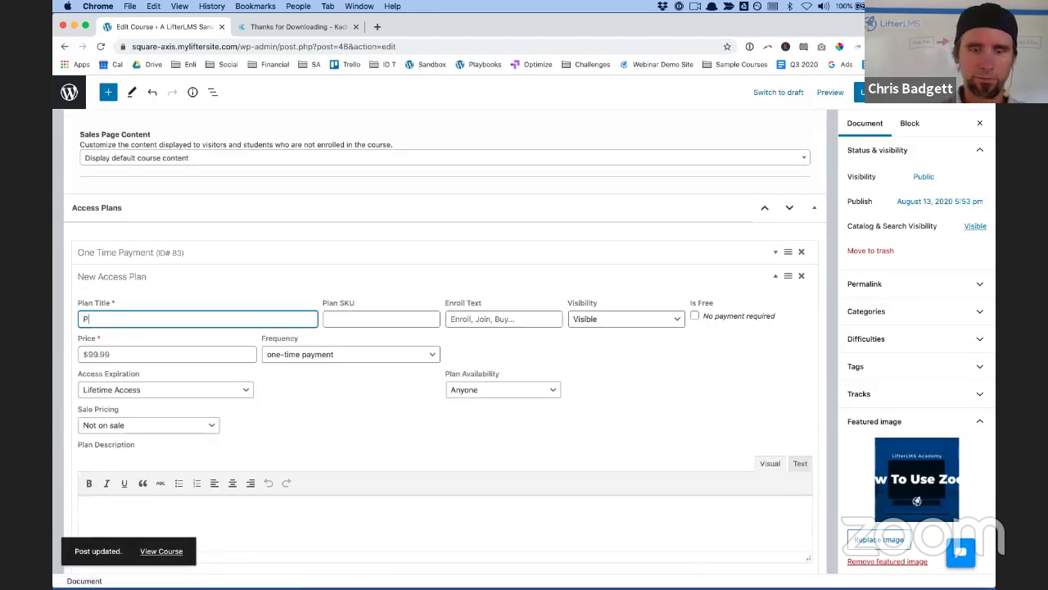
type("ayment Plan")
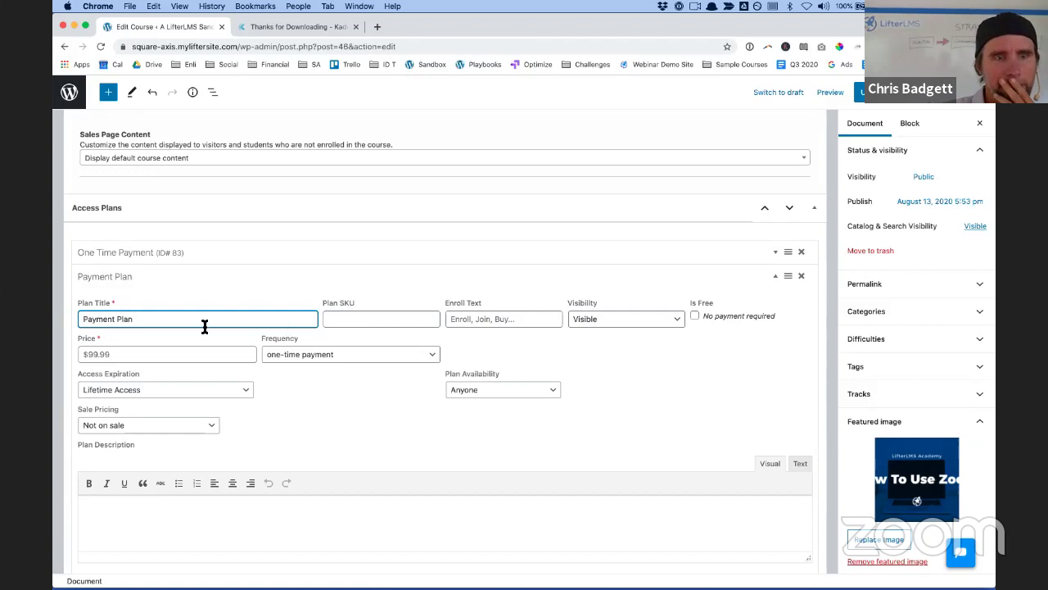
left_click(131, 354)
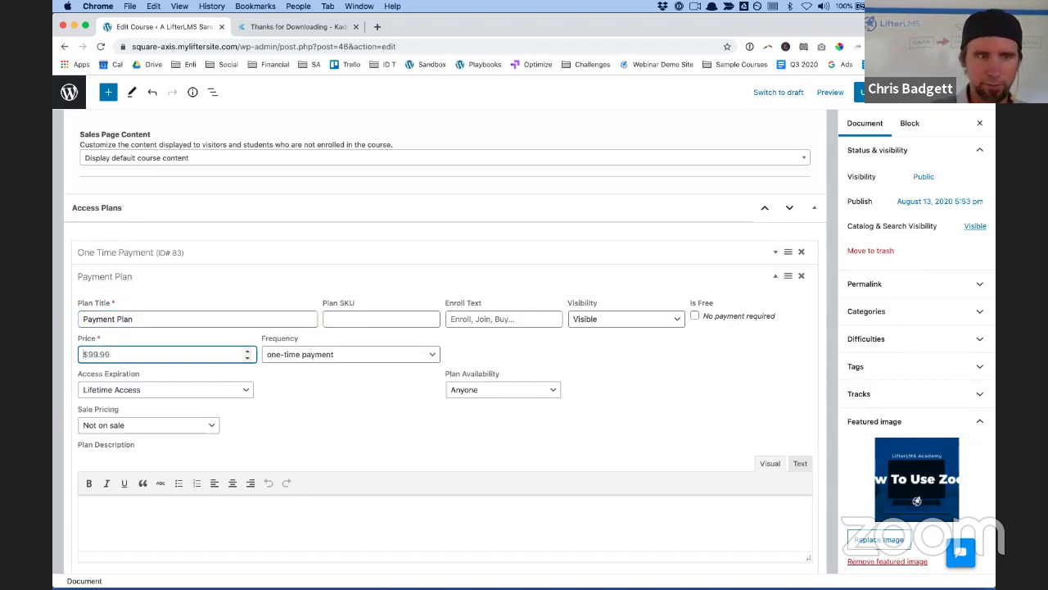
type("200")
key("Tab")
Set the Payment Plan to bill every month for 12 months and save it
left_click(304, 362)
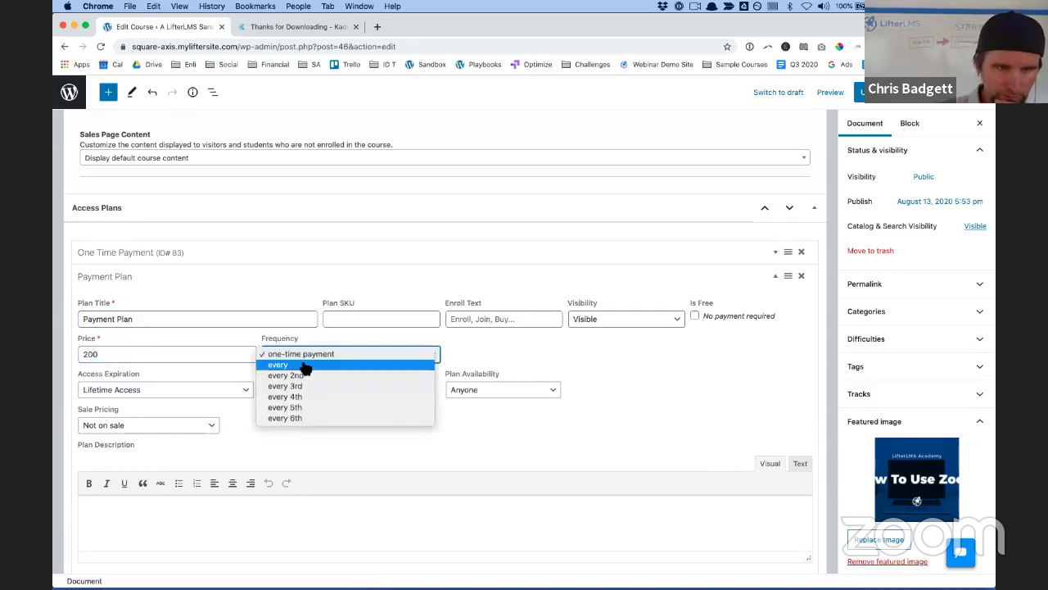
left_click(372, 358)
left_click(483, 362)
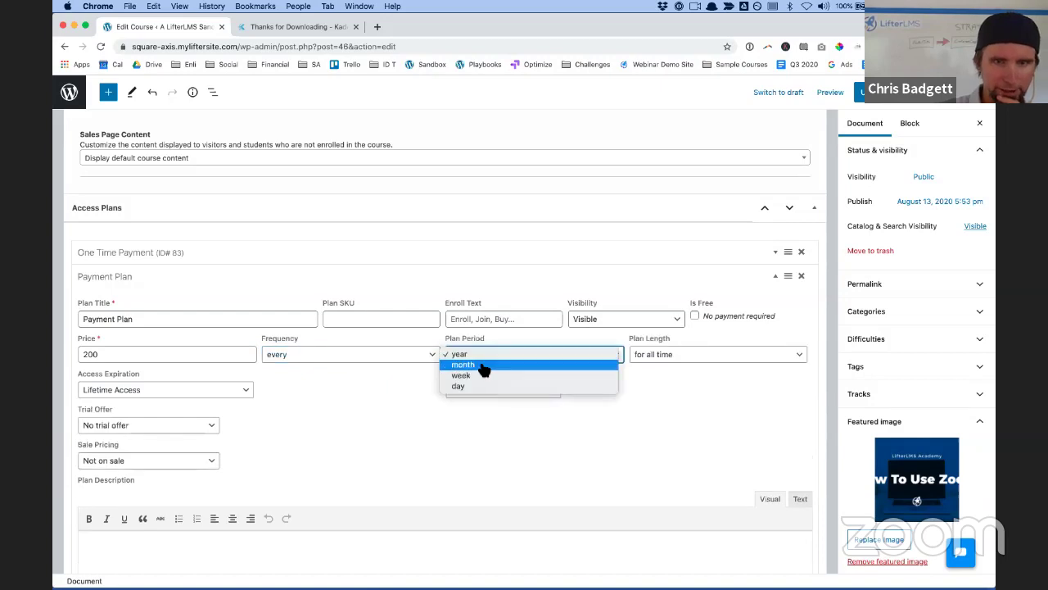
left_click(509, 366)
key("m")
left_click(635, 358)
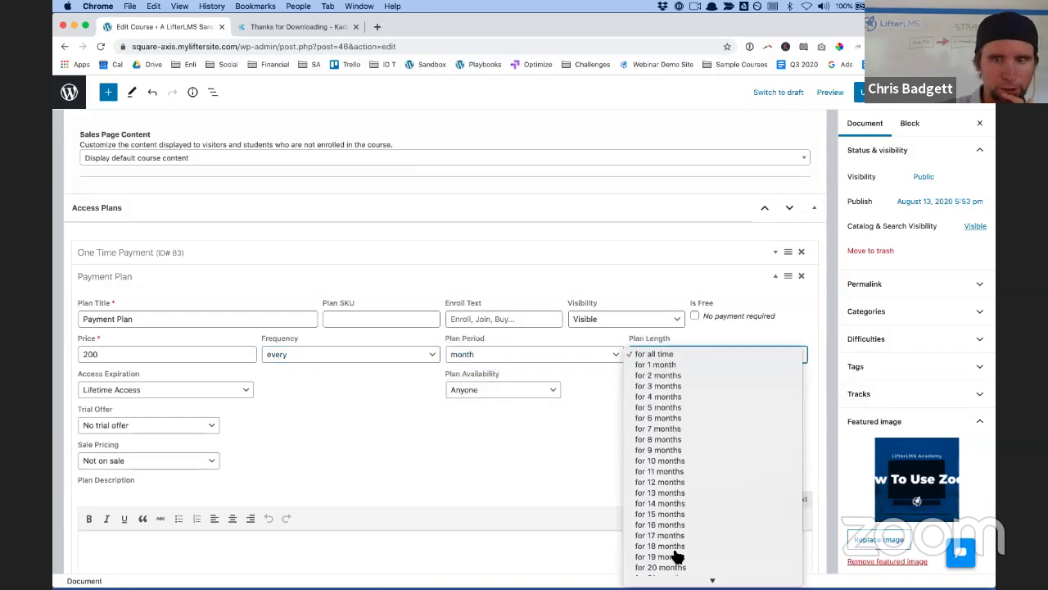
left_click(670, 484)
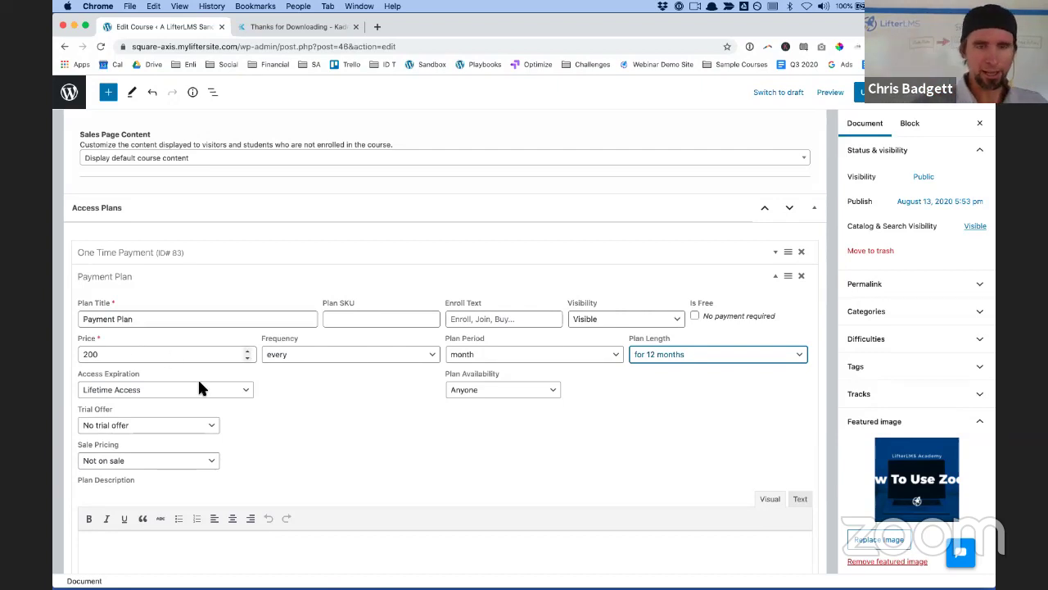
scroll(421, 370, "down", 1)
scroll(451, 386, "down", 3)
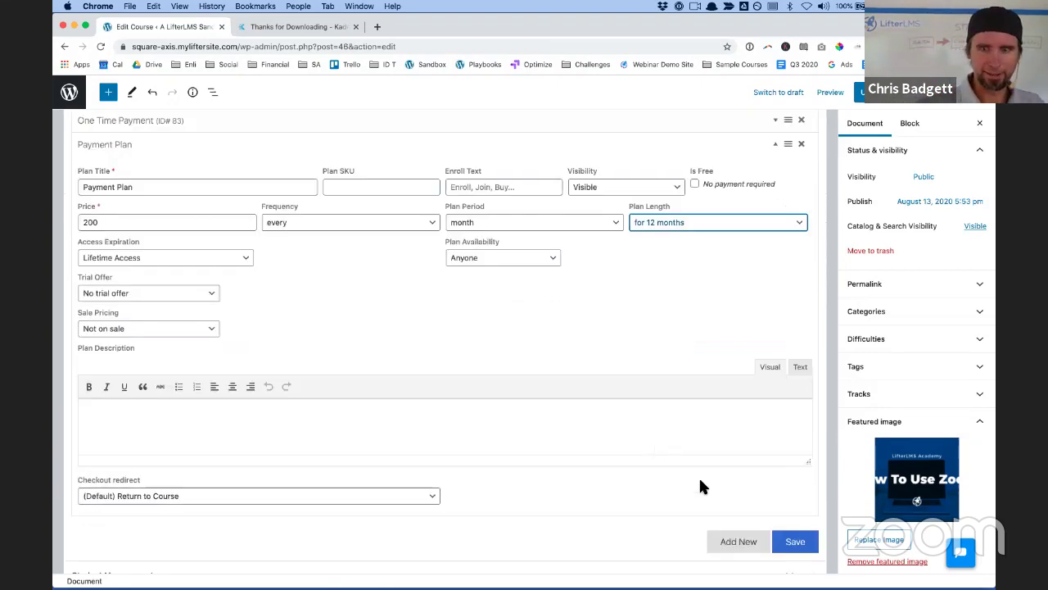
left_click(794, 542)
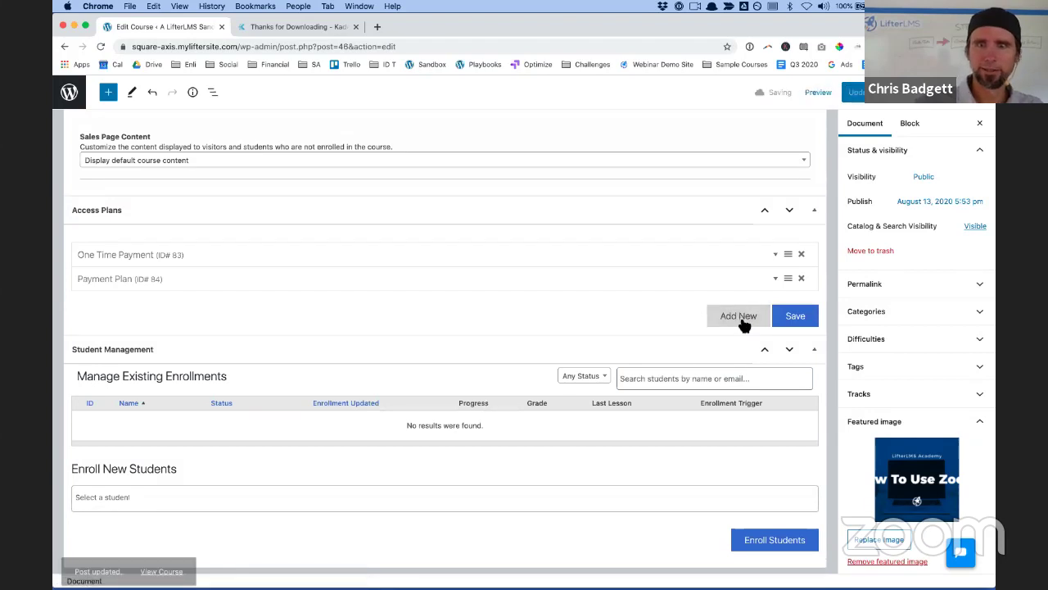
Add a third access plan titled "With Private Coaching" with a price of 10000
left_click(739, 319)
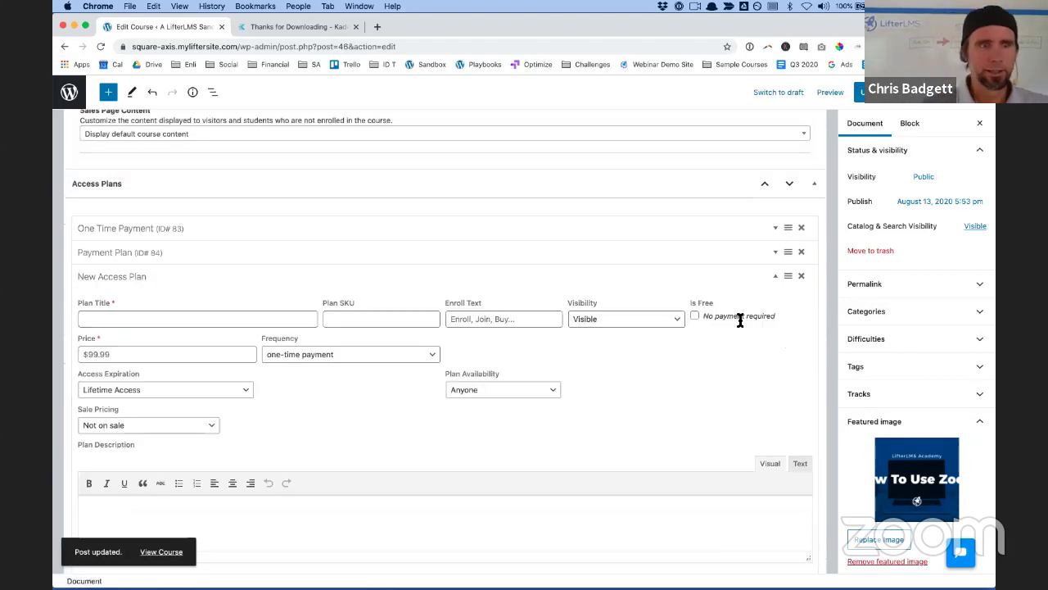
left_click(128, 322)
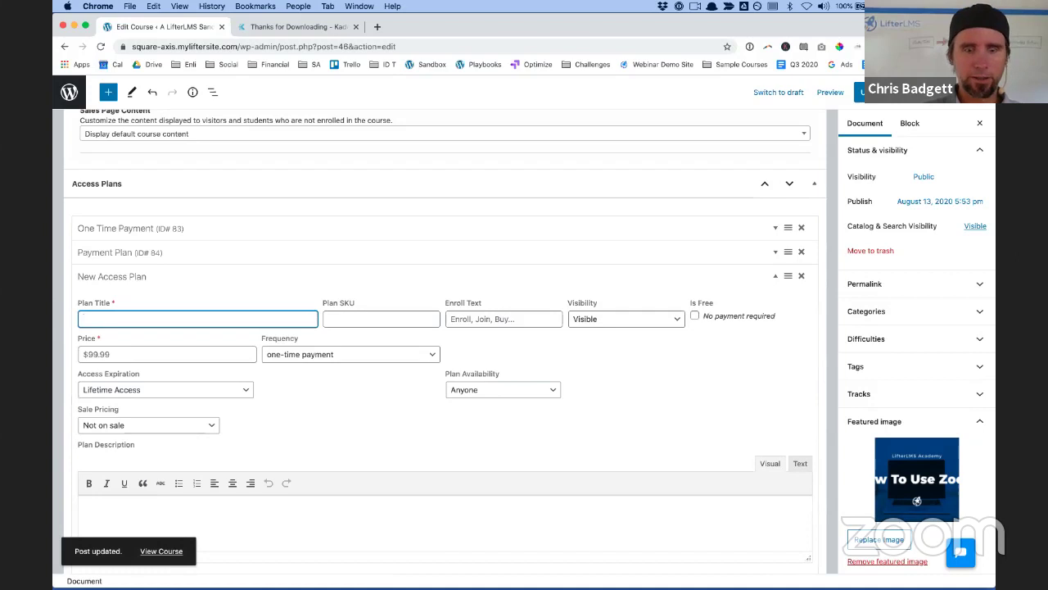
type("With")
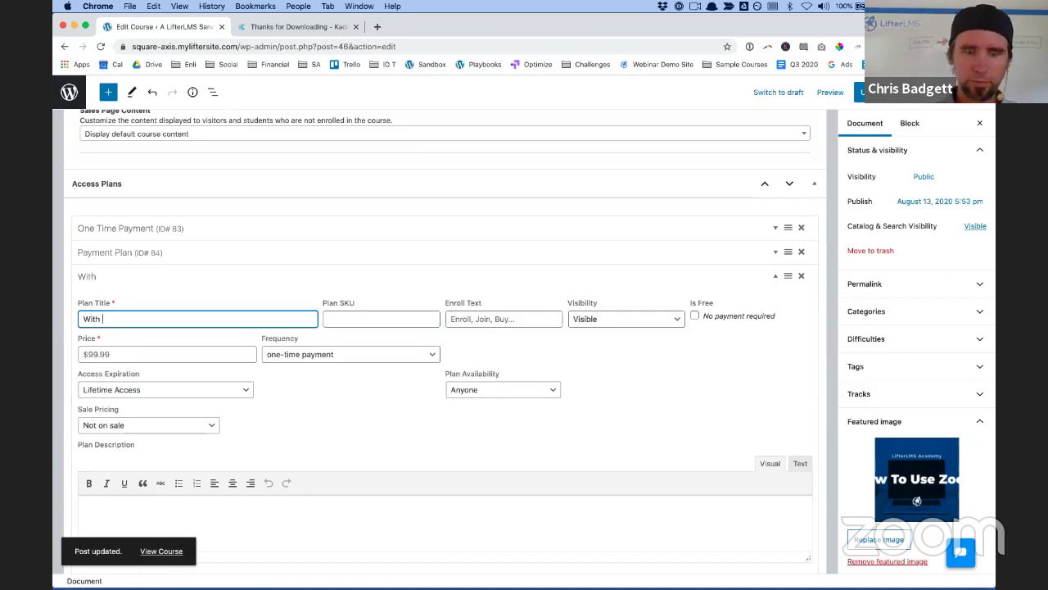
type(" Private ")
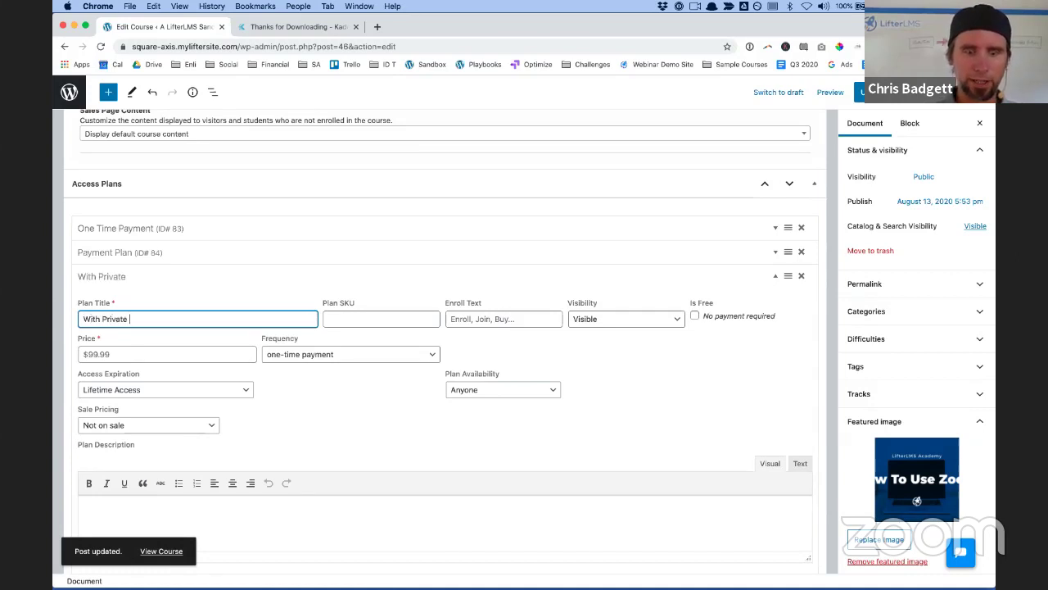
type("Coaching")
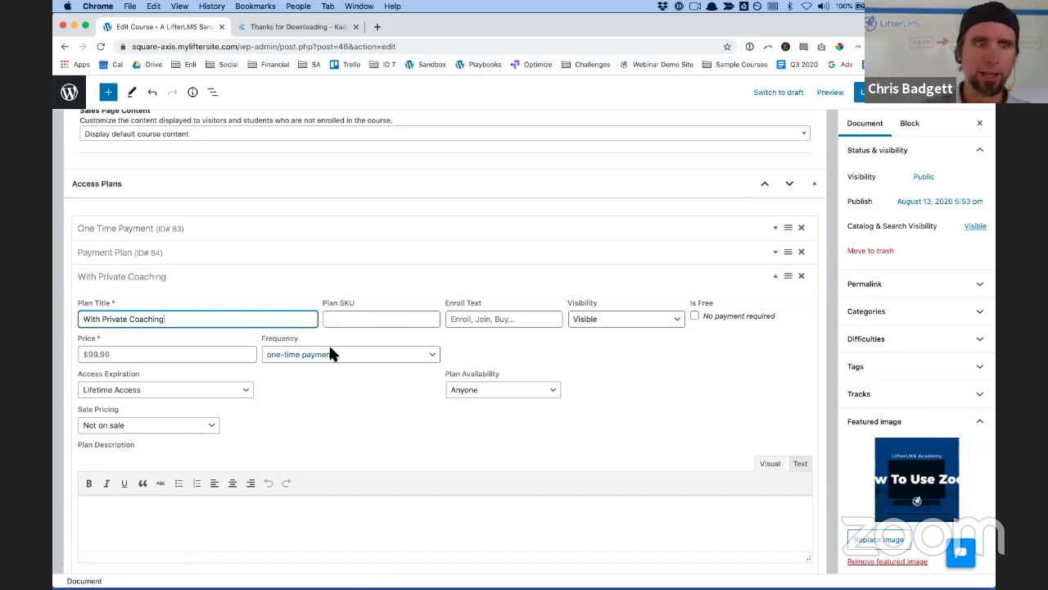
left_click(142, 352)
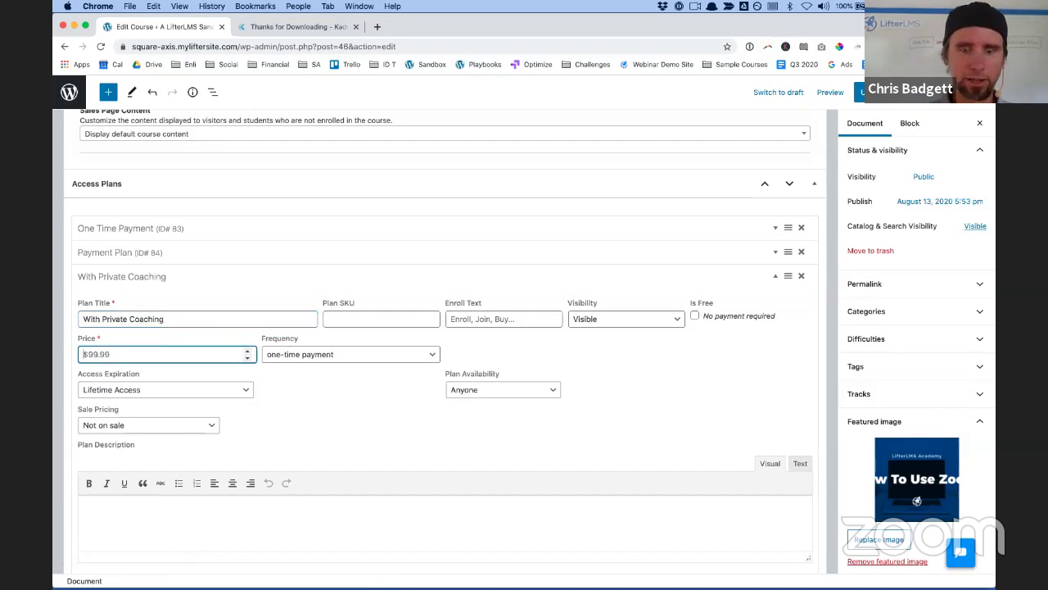
type("10")
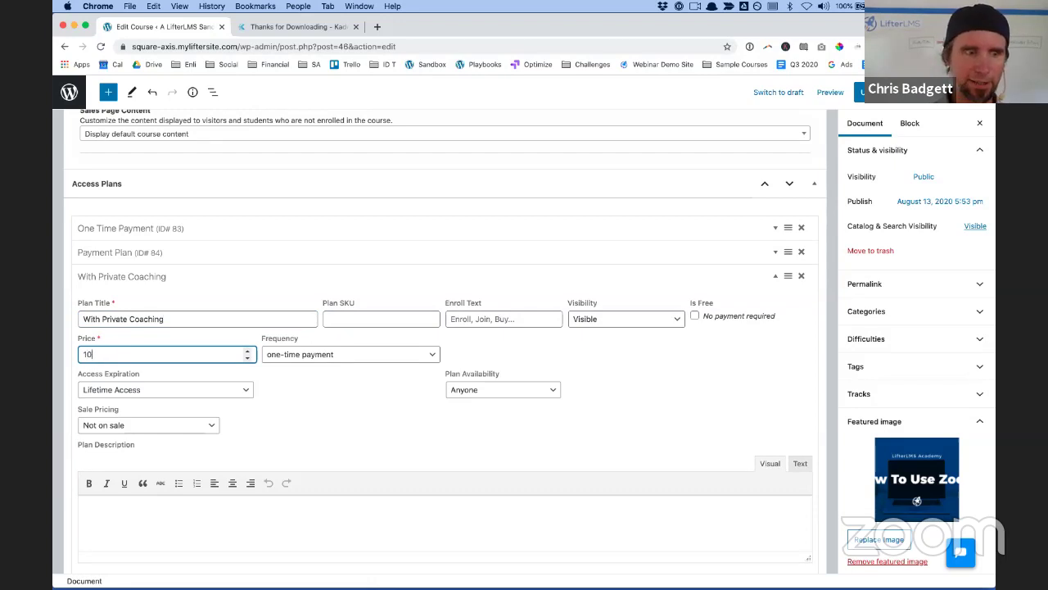
type("000")
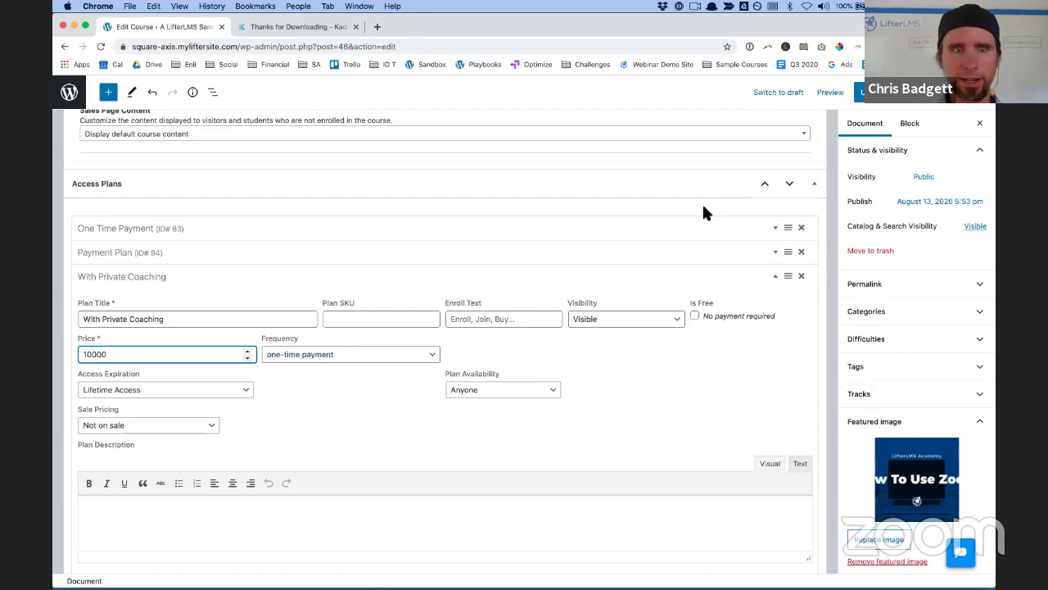
Update the course and save the With Private Coaching access plan
left_click(866, 92)
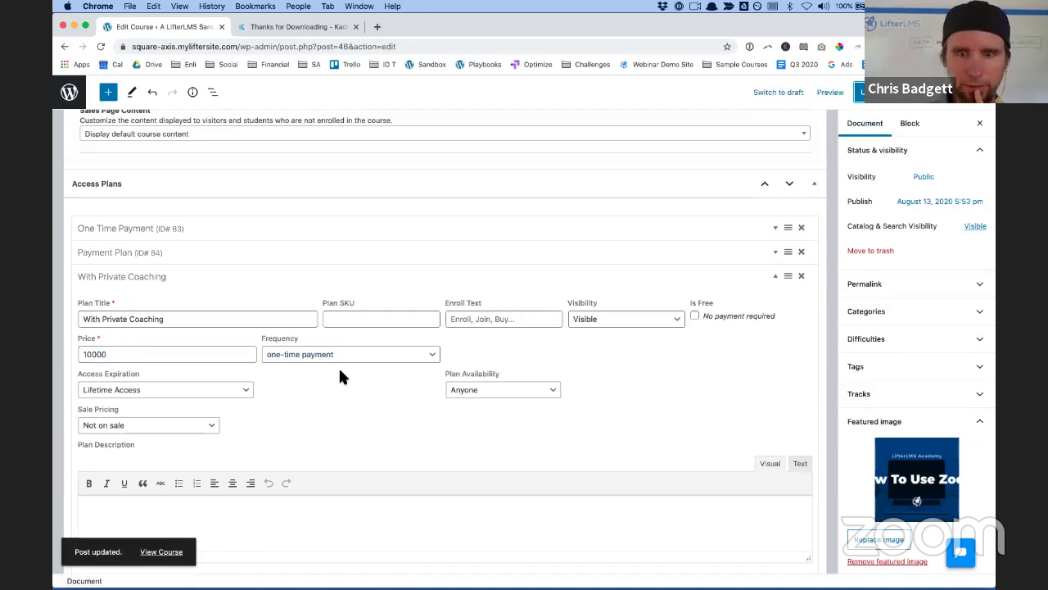
scroll(341, 376, "down", 5)
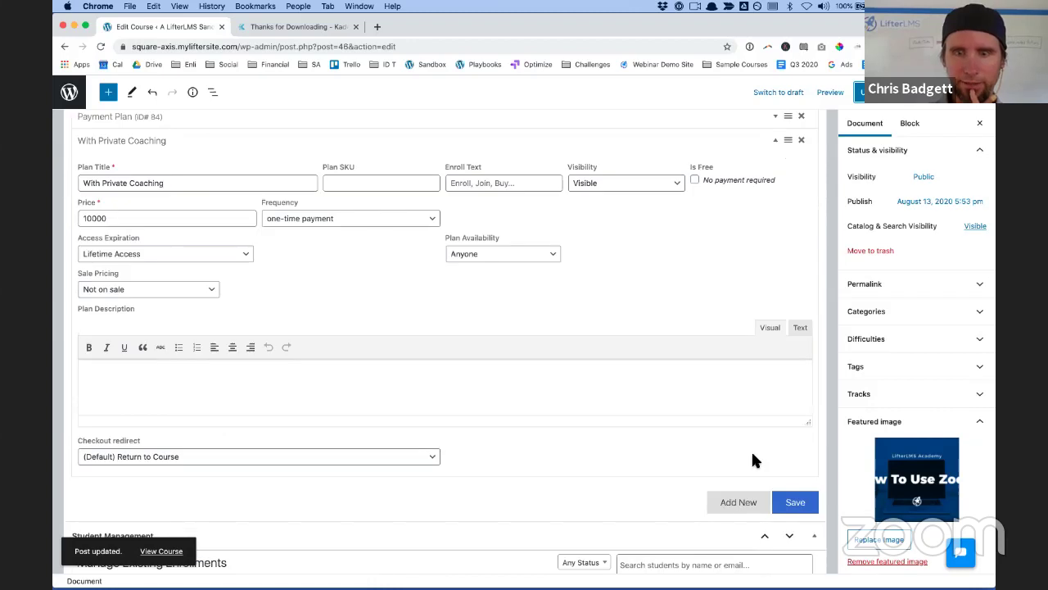
scroll(751, 452, "down", 2)
left_click(790, 457)
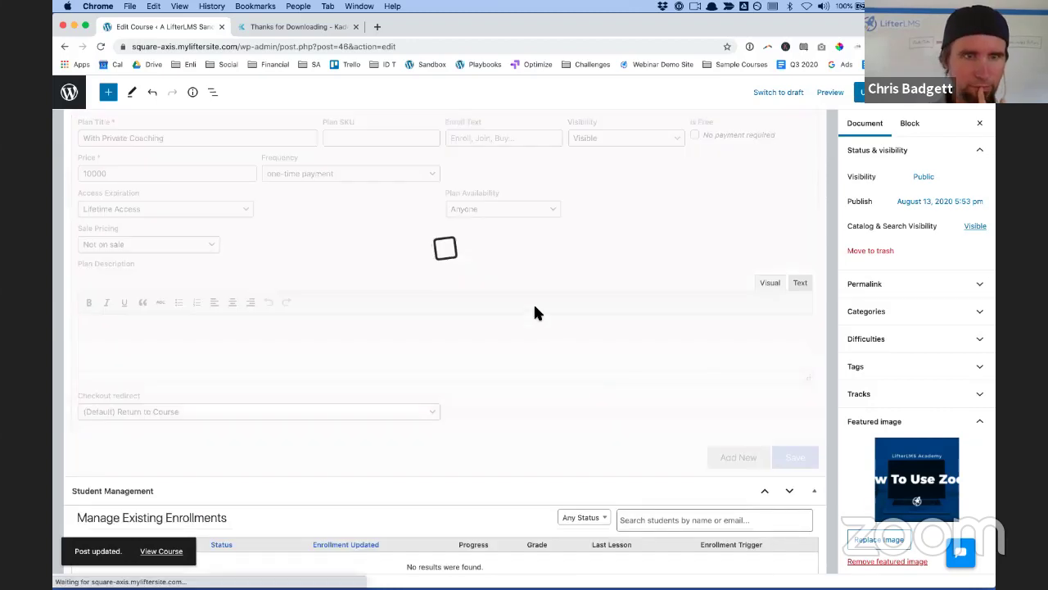
scroll(432, 378, "up", 3)
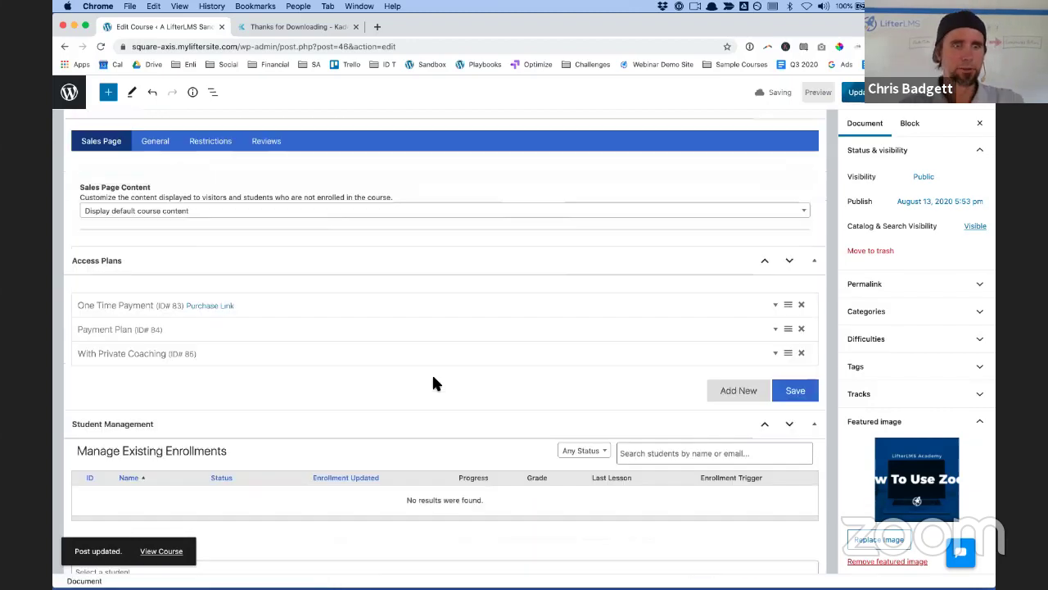
View the published course's pricing table and open the checkout page for the With Private Coaching plan
left_click(158, 553)
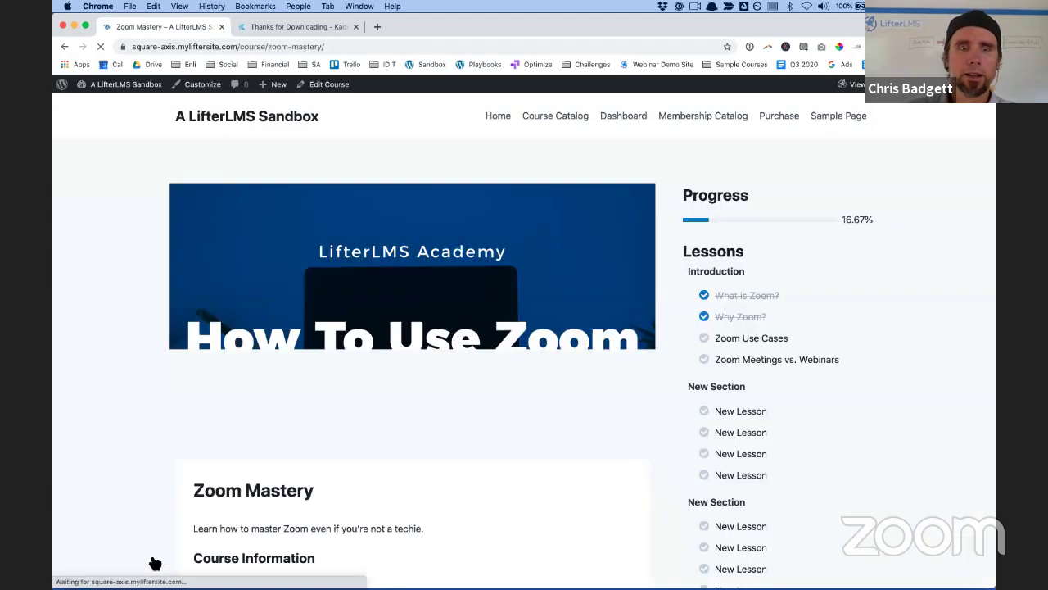
scroll(153, 562, "down", 4)
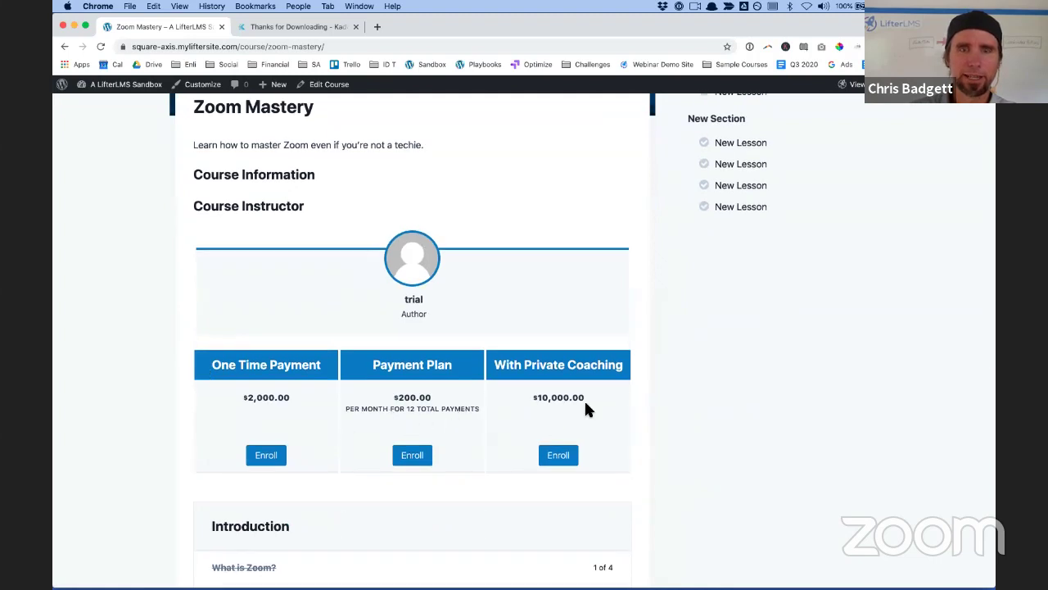
scroll(585, 402, "down", 1)
scroll(584, 398, "down", 2)
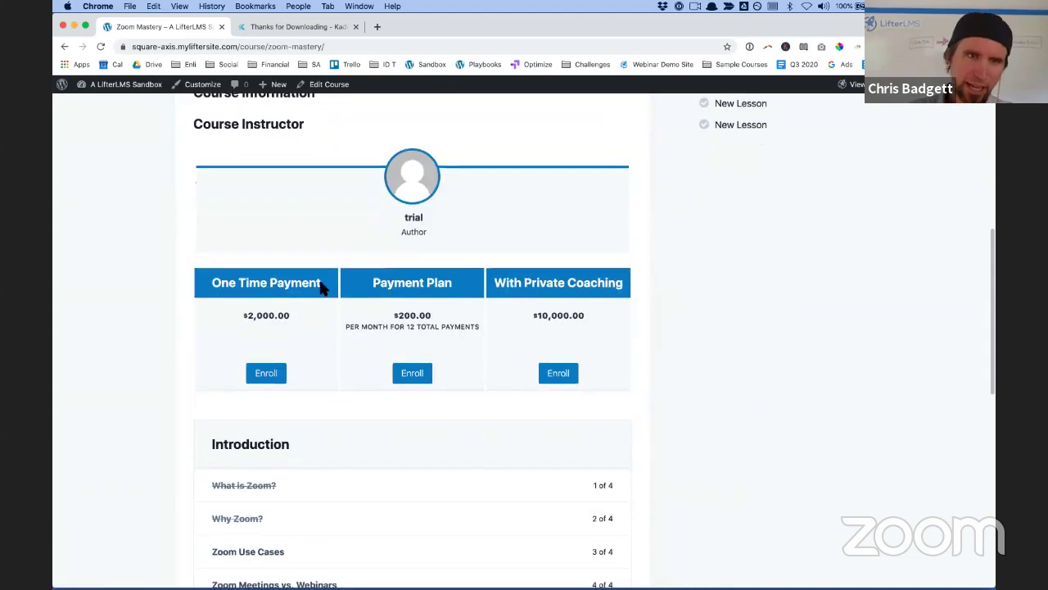
scroll(536, 391, "up", 1)
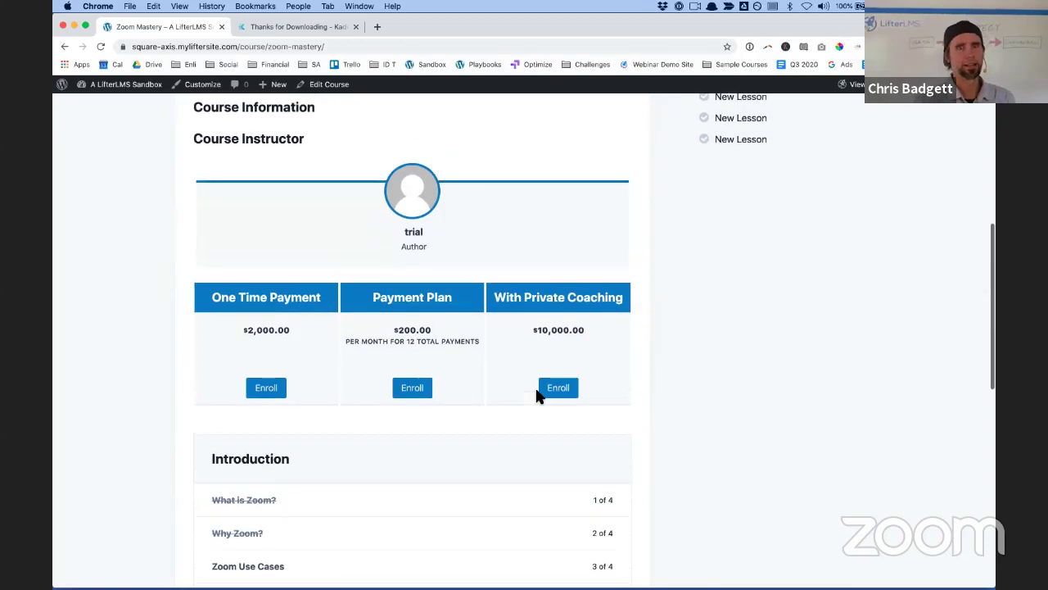
left_click(541, 400)
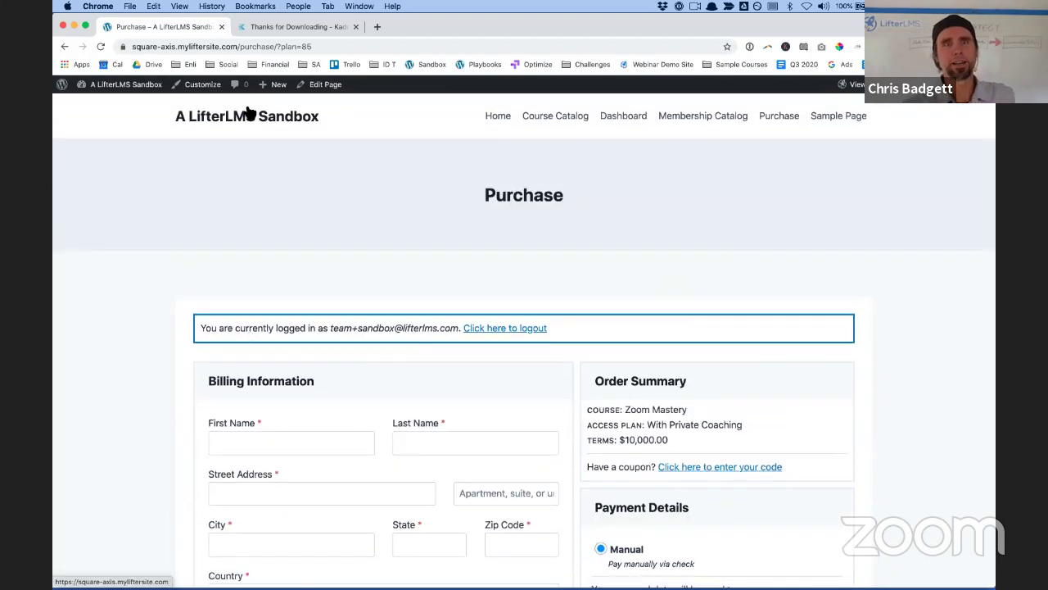
Return to the Zoom Mastery course page from the course catalog and review its access plans
left_click(578, 119)
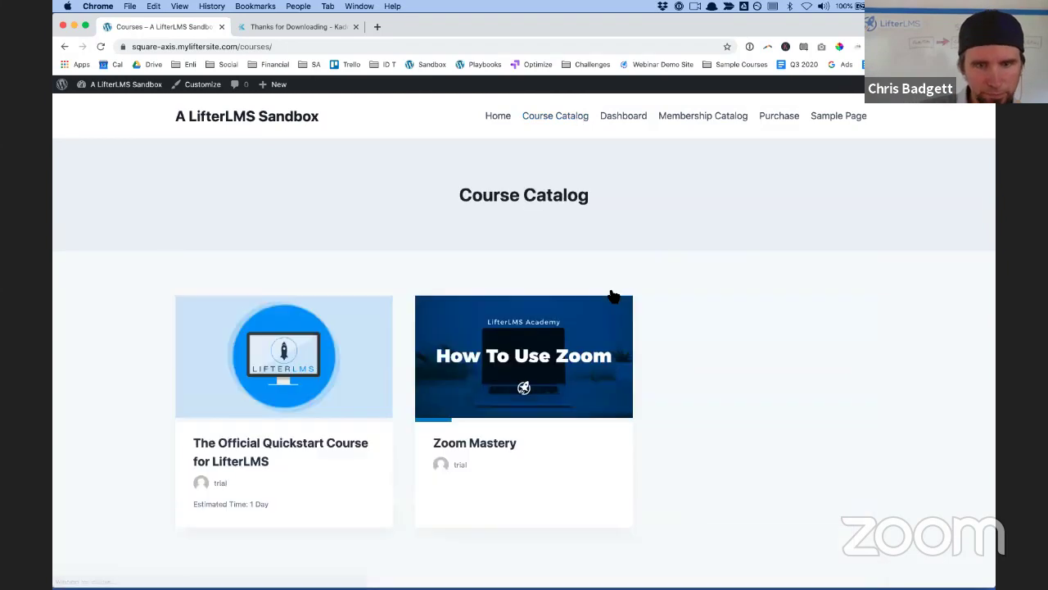
left_click(613, 296)
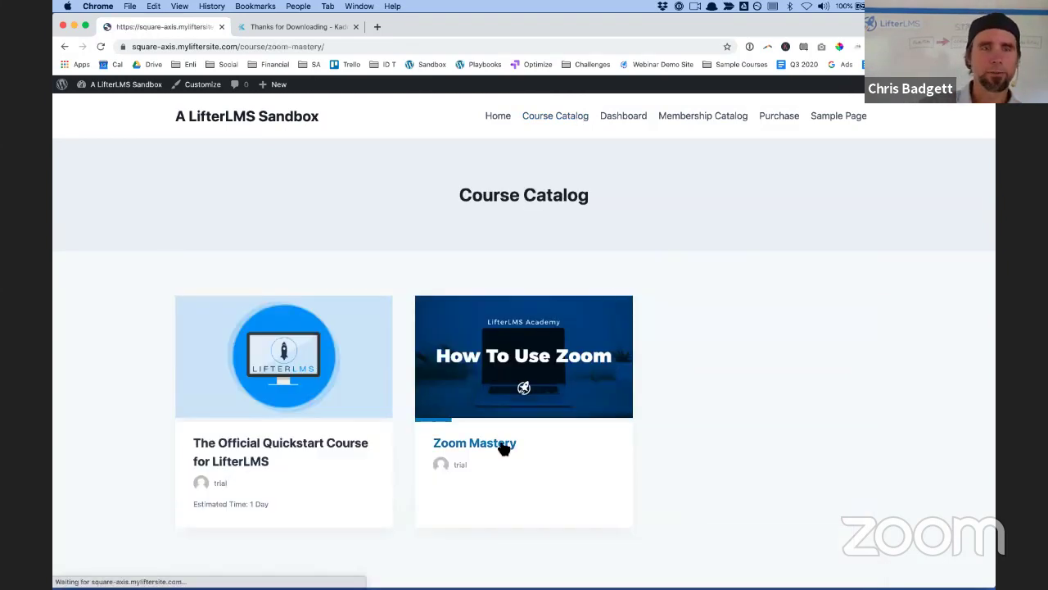
scroll(502, 447, "down", 5)
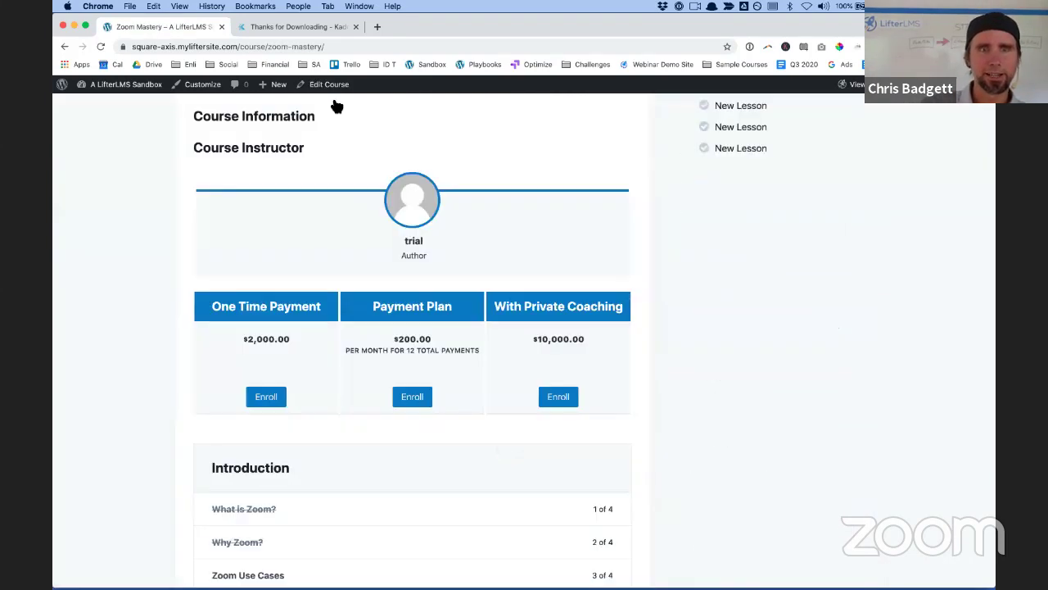
Open the Zoom Mastery course for editing and show the restriction settings in its course options
left_click(358, 87)
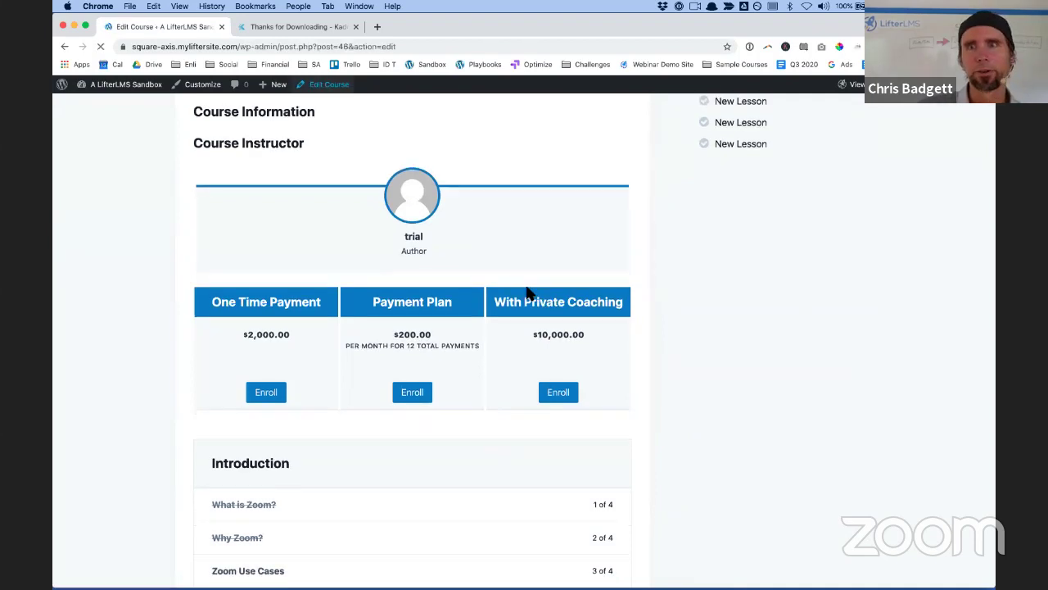
scroll(529, 291, "down", 1)
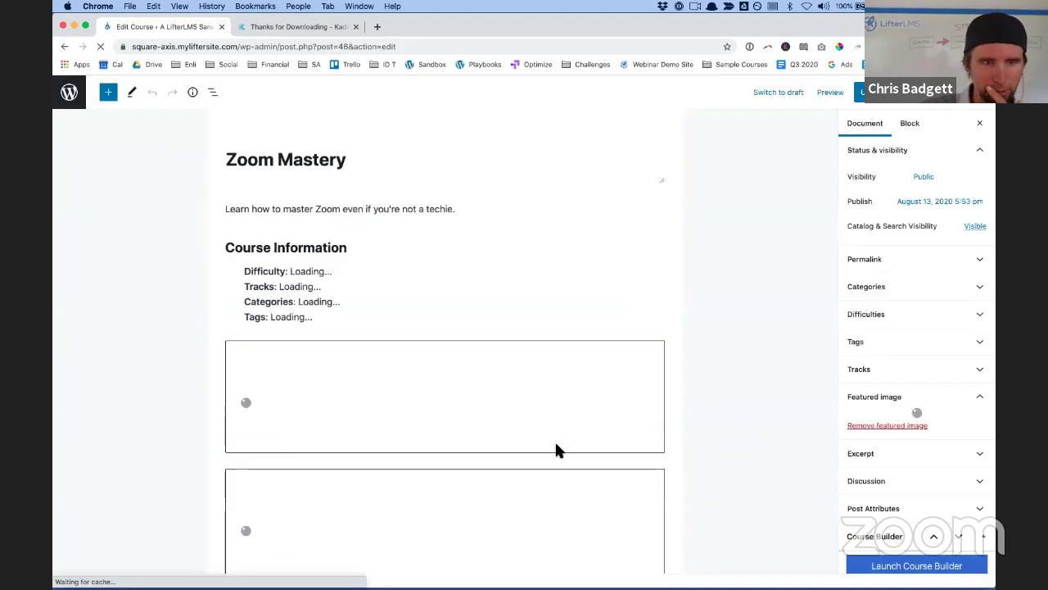
scroll(555, 447, "down", 5)
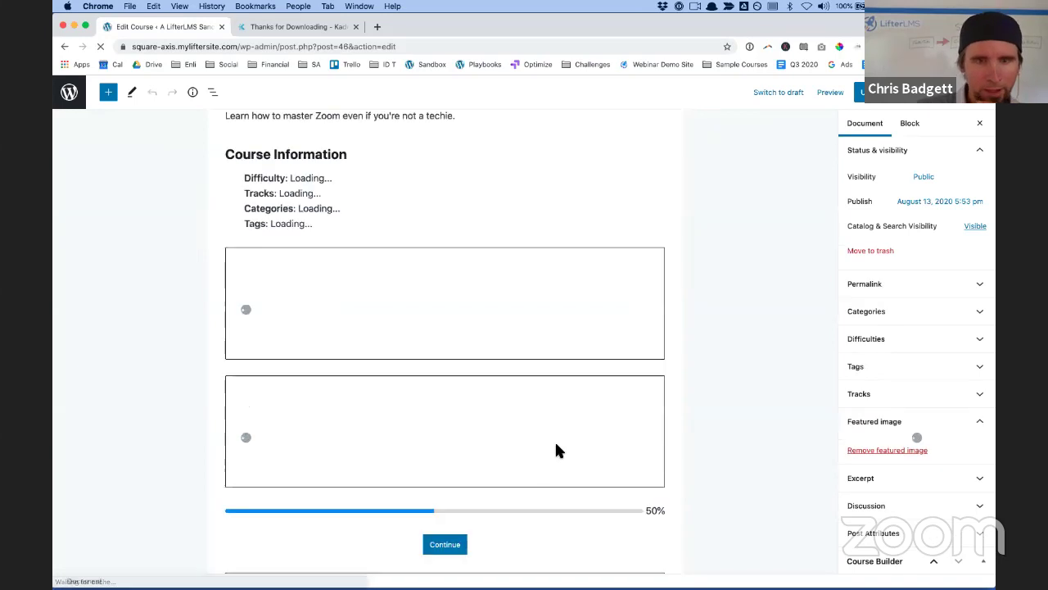
scroll(560, 453, "down", 2)
scroll(561, 453, "down", 6)
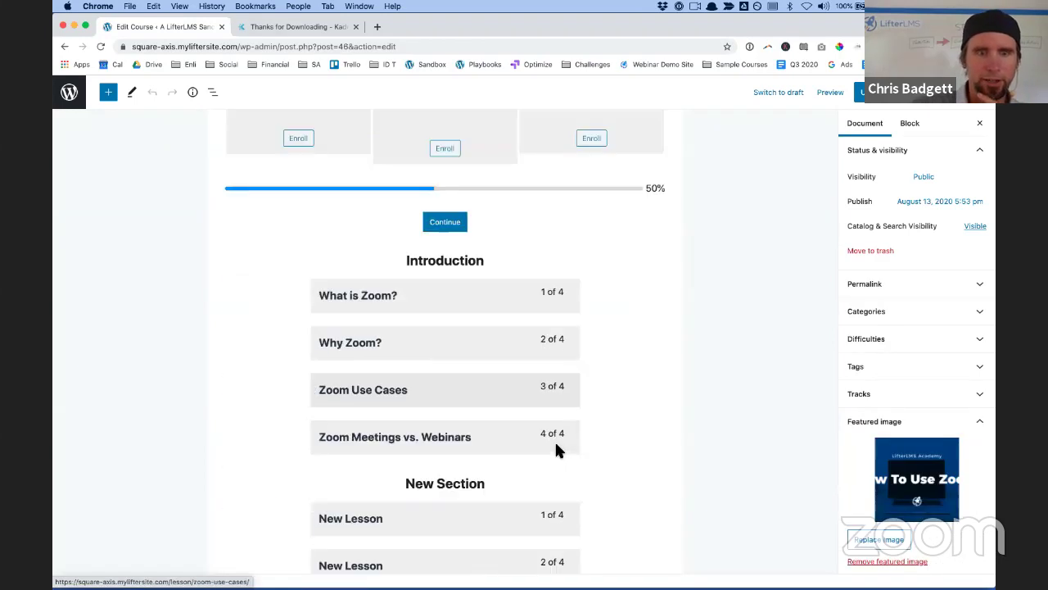
scroll(558, 447, "down", 5)
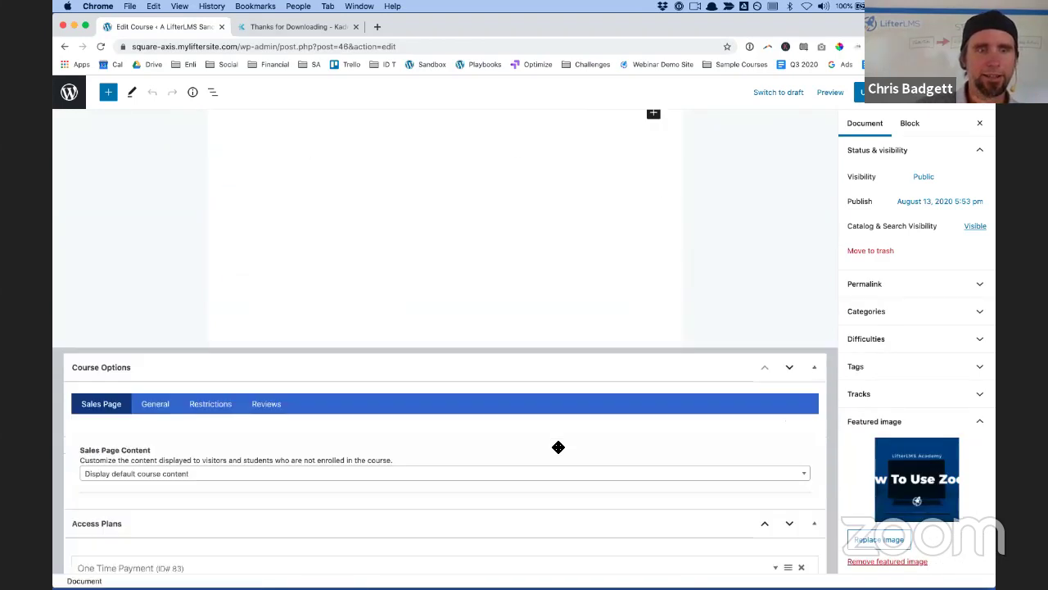
left_click(214, 376)
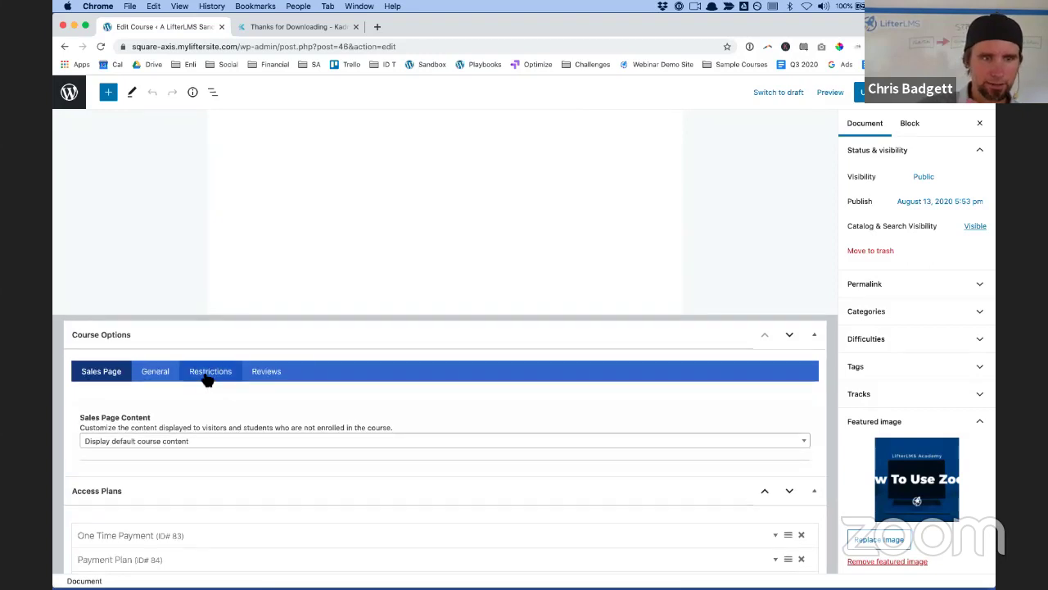
scroll(216, 380, "down", 2)
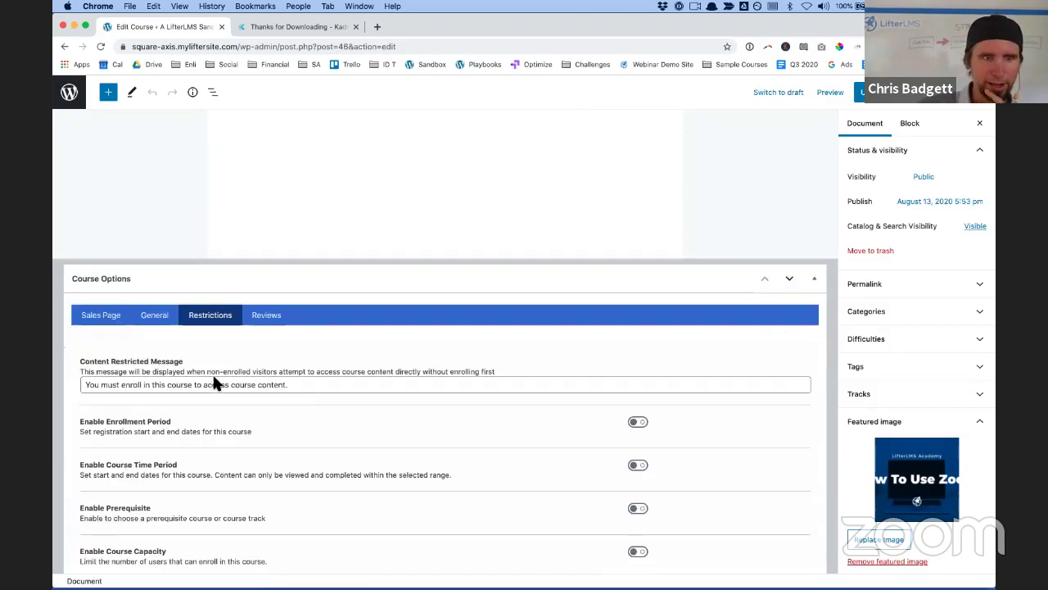
scroll(643, 430, "down", 1)
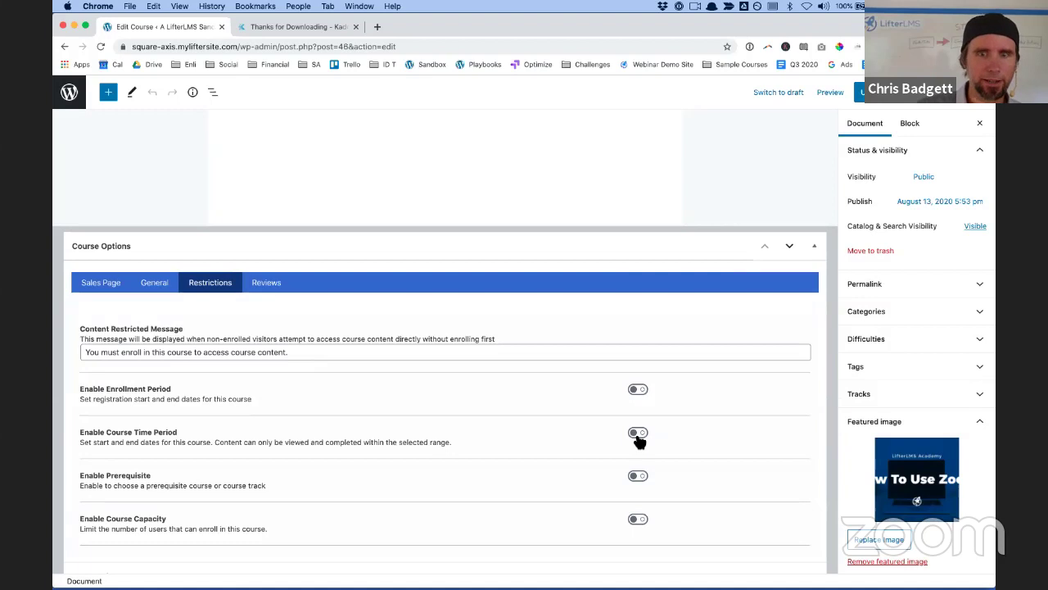
Enable the course time period with a start date of 09/03/2020 and update the course
left_click(638, 434)
left_click(114, 488)
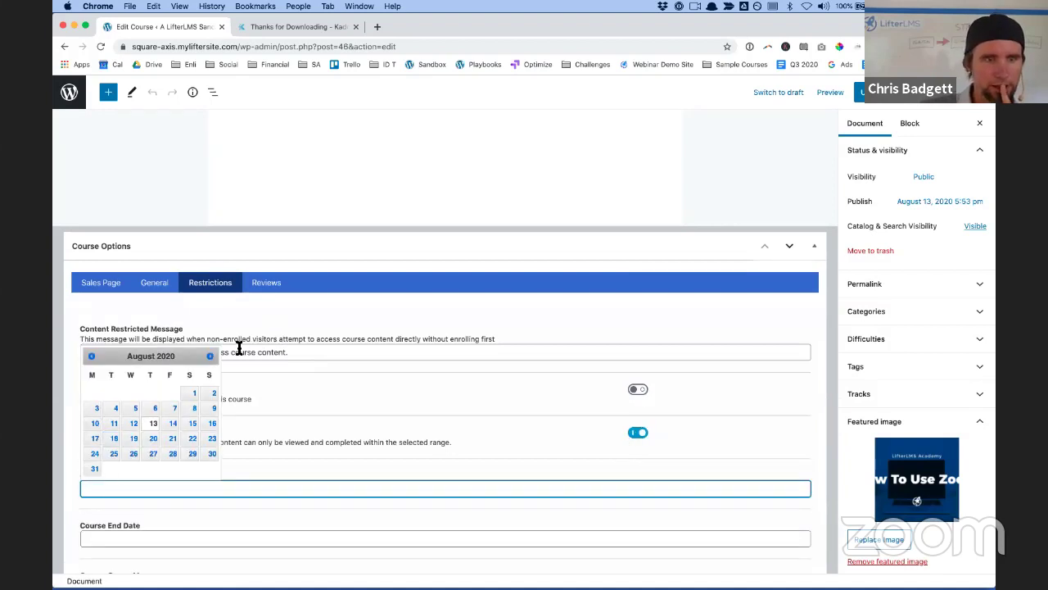
left_click(209, 356)
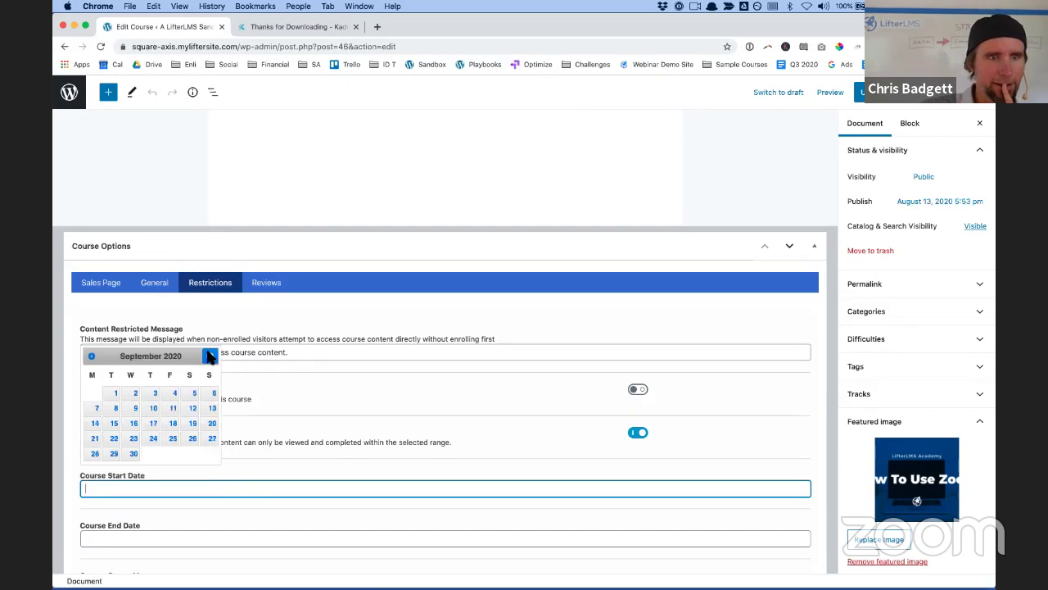
left_click(155, 394)
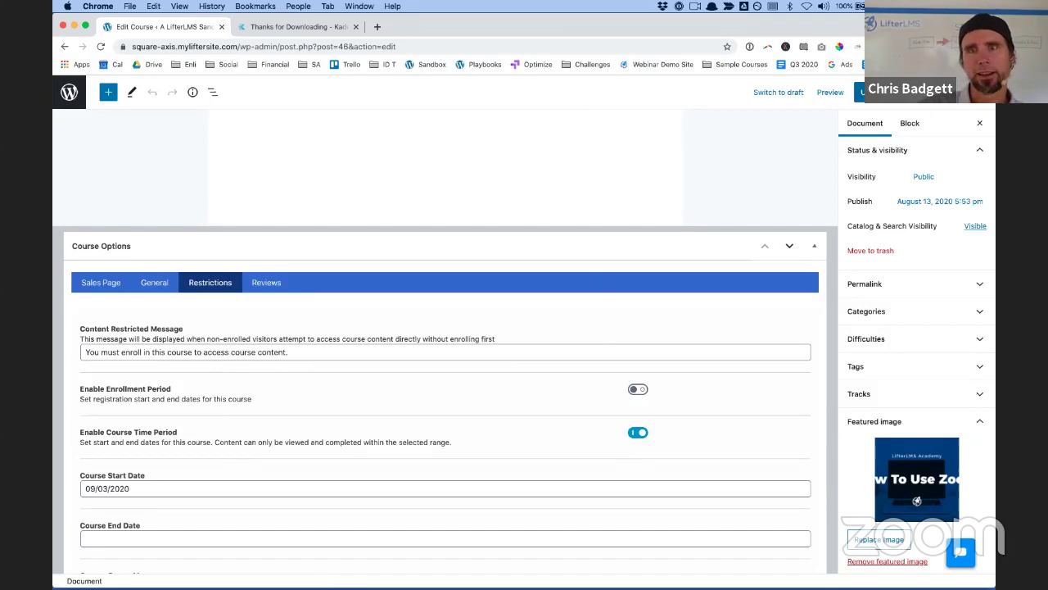
left_click(856, 92)
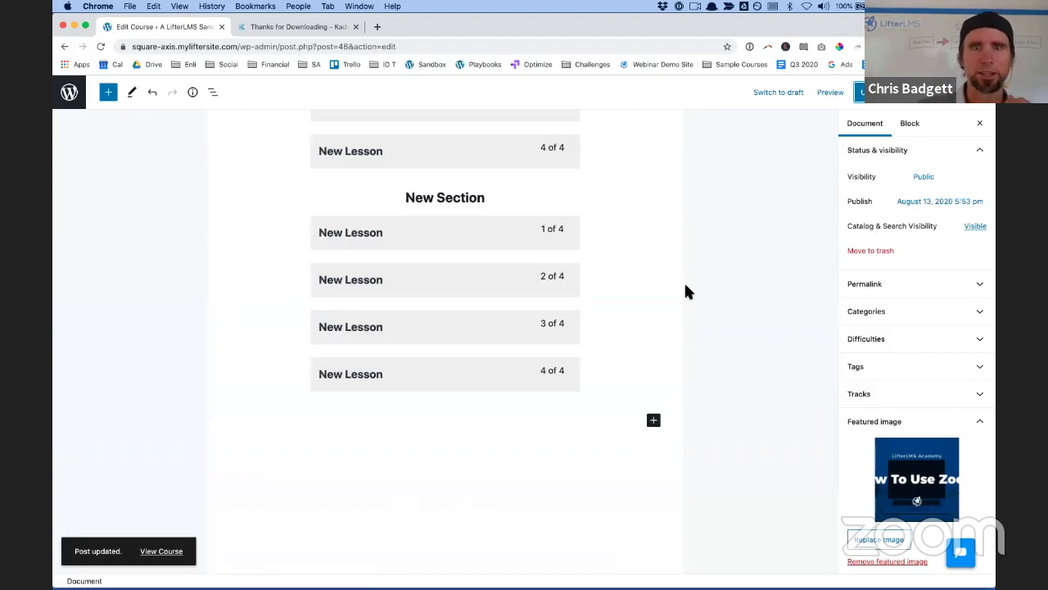
Leave the course editor and create a site navigation menu named "Main Menu"
scroll(686, 292, "up", 10)
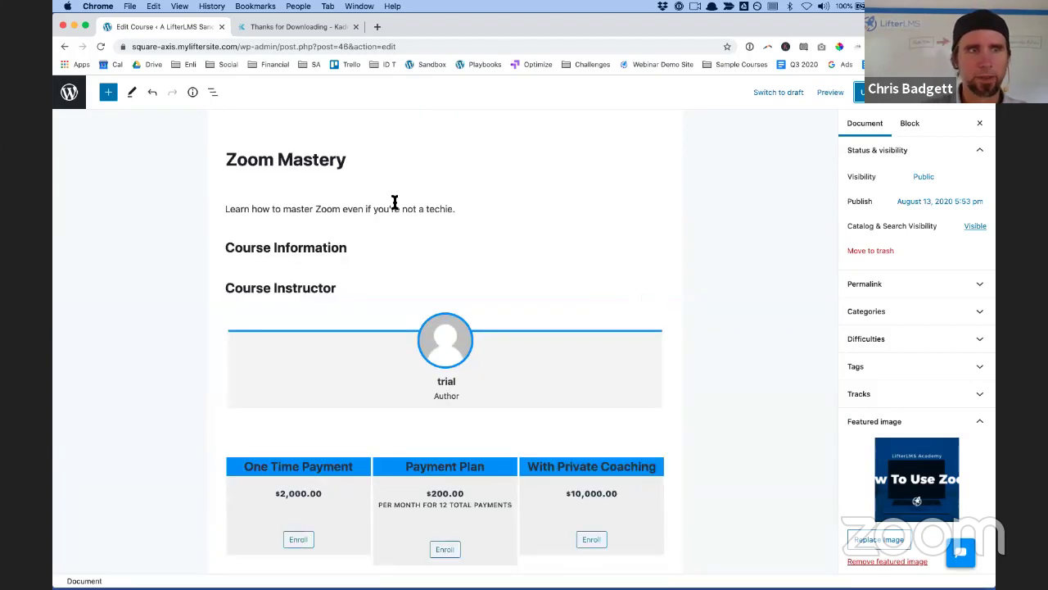
left_click(69, 93)
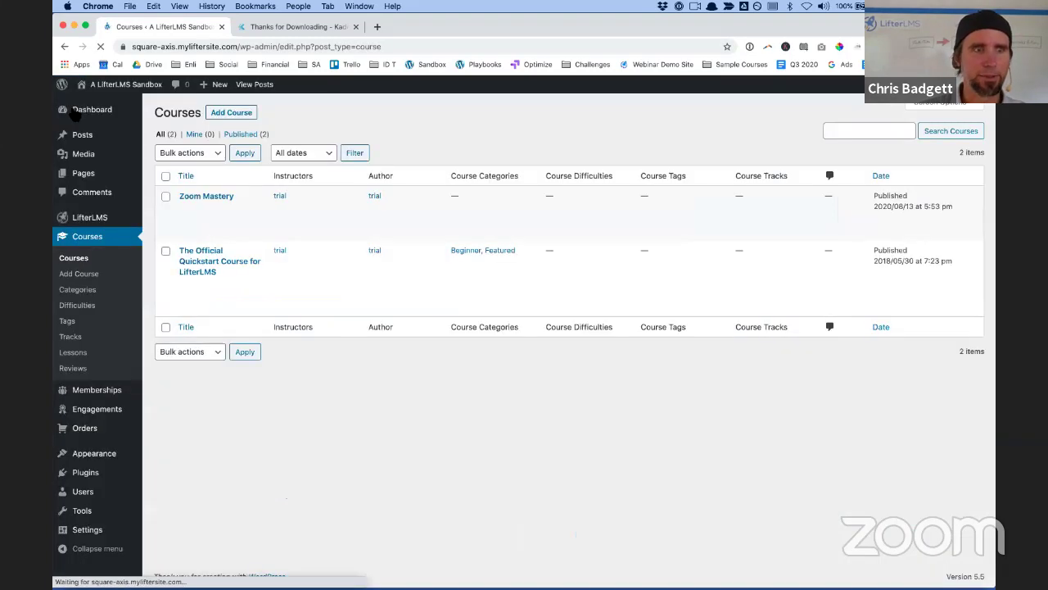
mouse_move(98, 457)
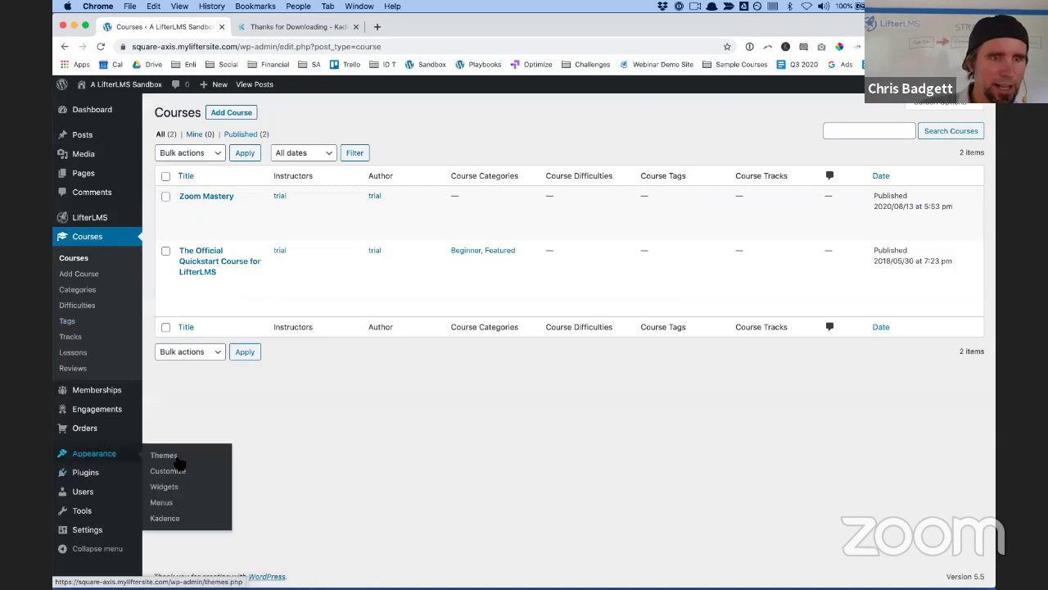
left_click(172, 507)
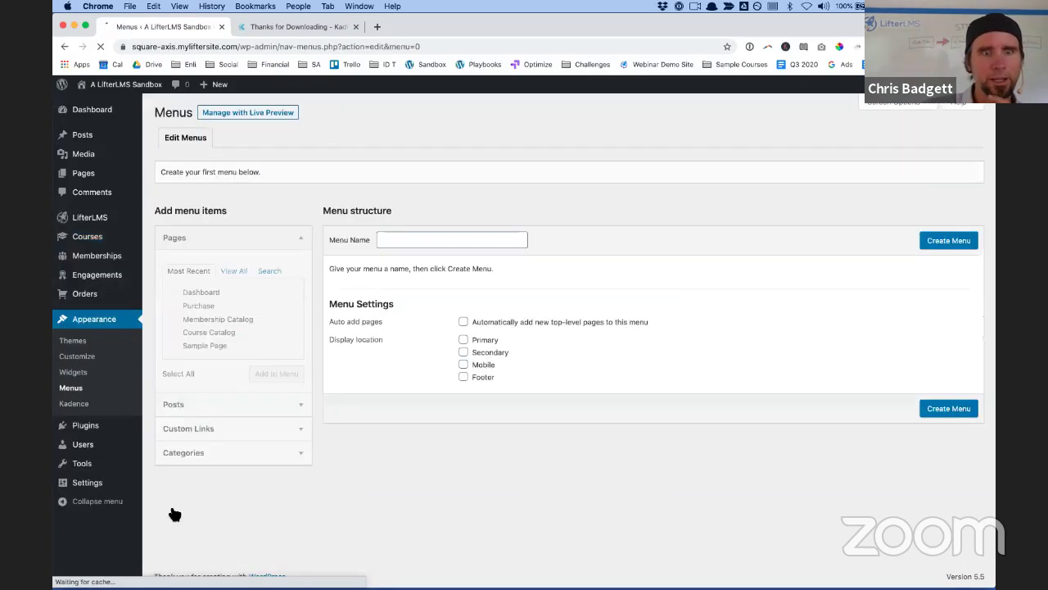
left_click(386, 243)
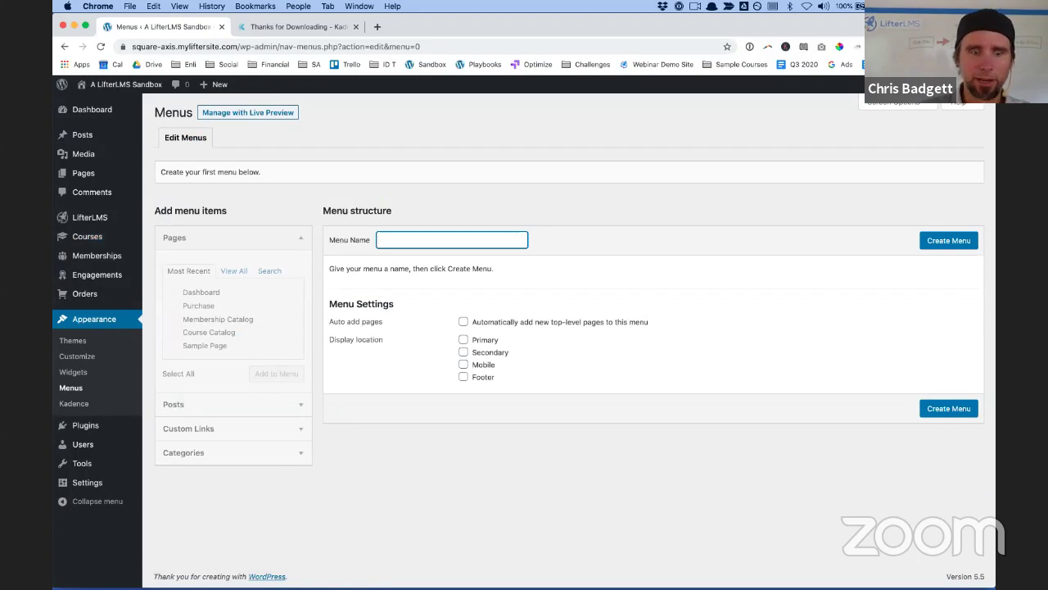
type("Main Menu")
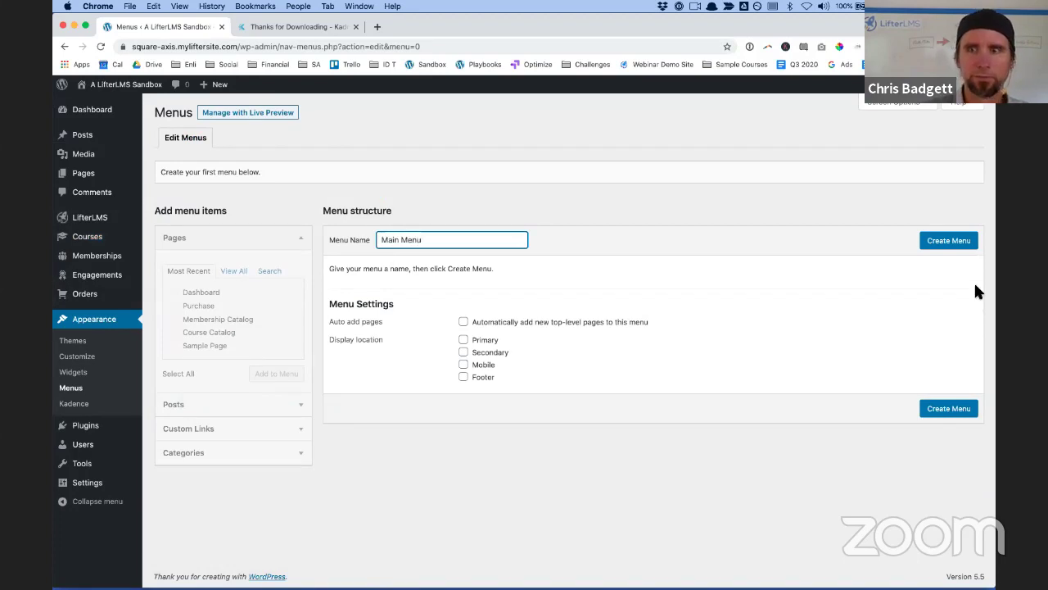
left_click(946, 245)
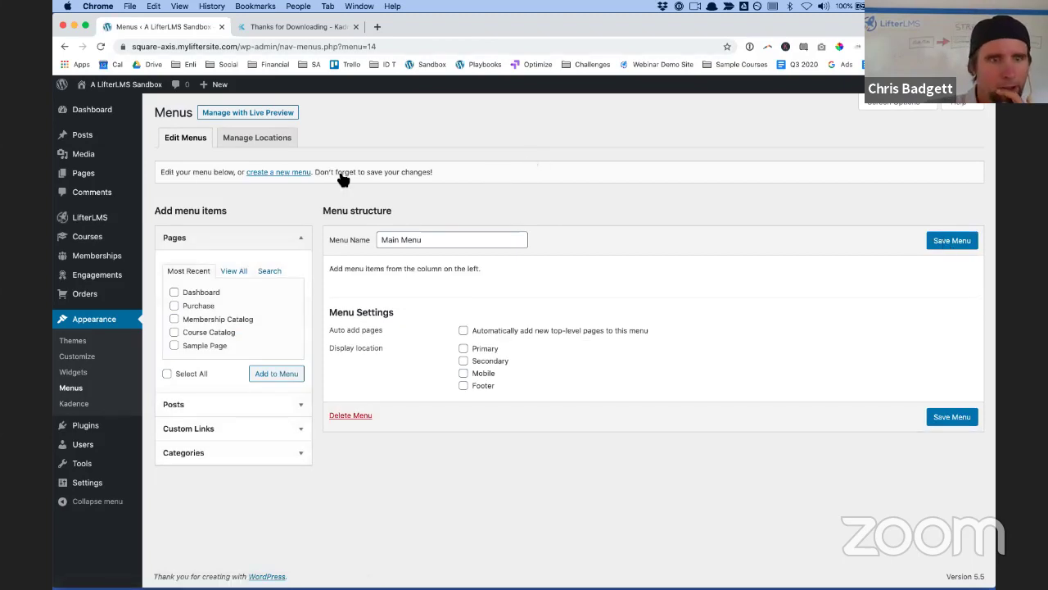
Add the Sample Page, Course Catalog and Dashboard pages to the Main Menu, in that order
left_click(174, 346)
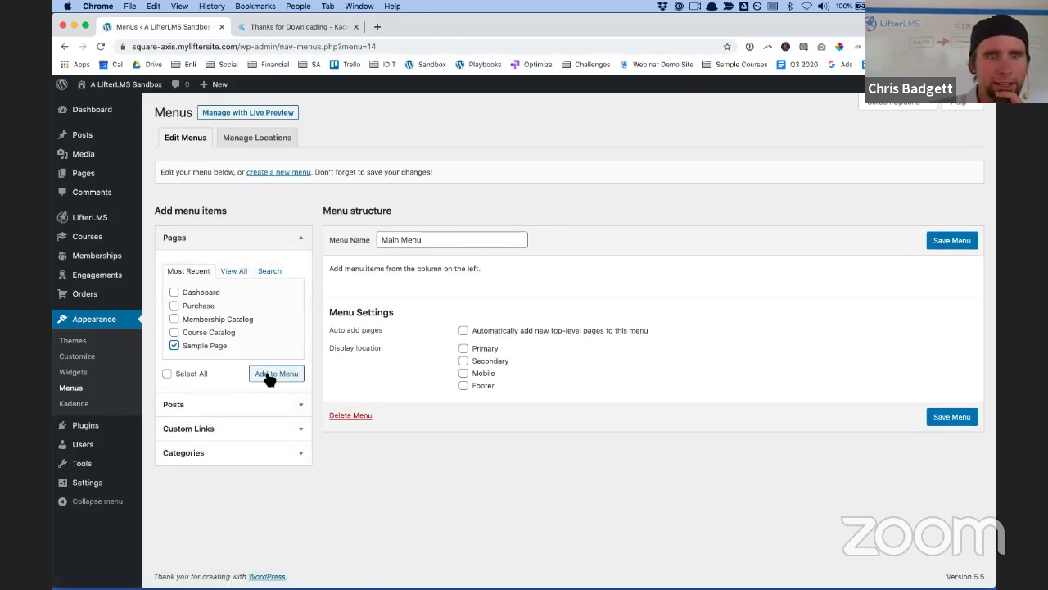
left_click(267, 376)
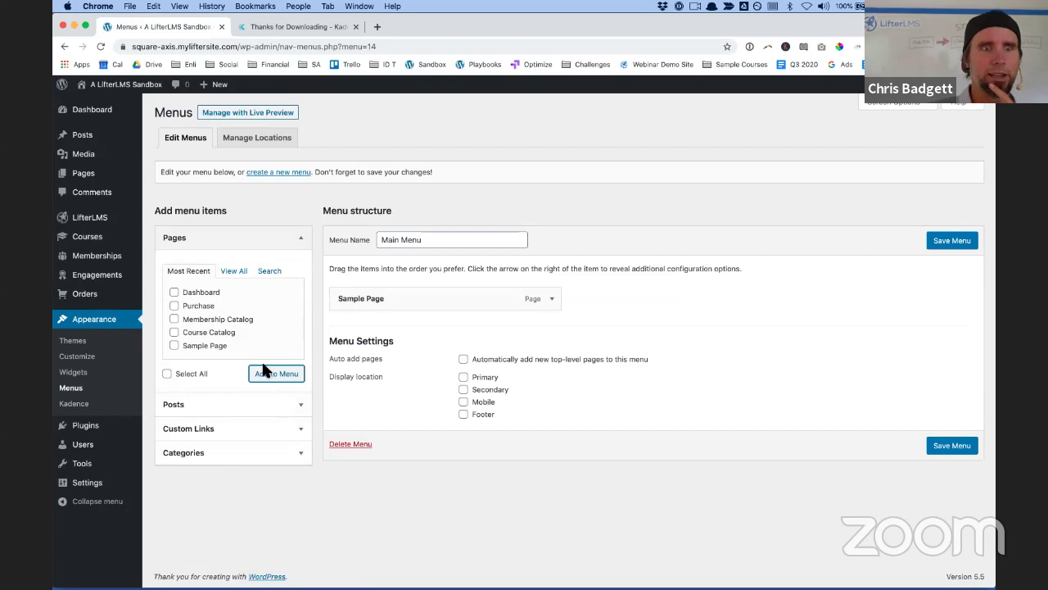
left_click(174, 332)
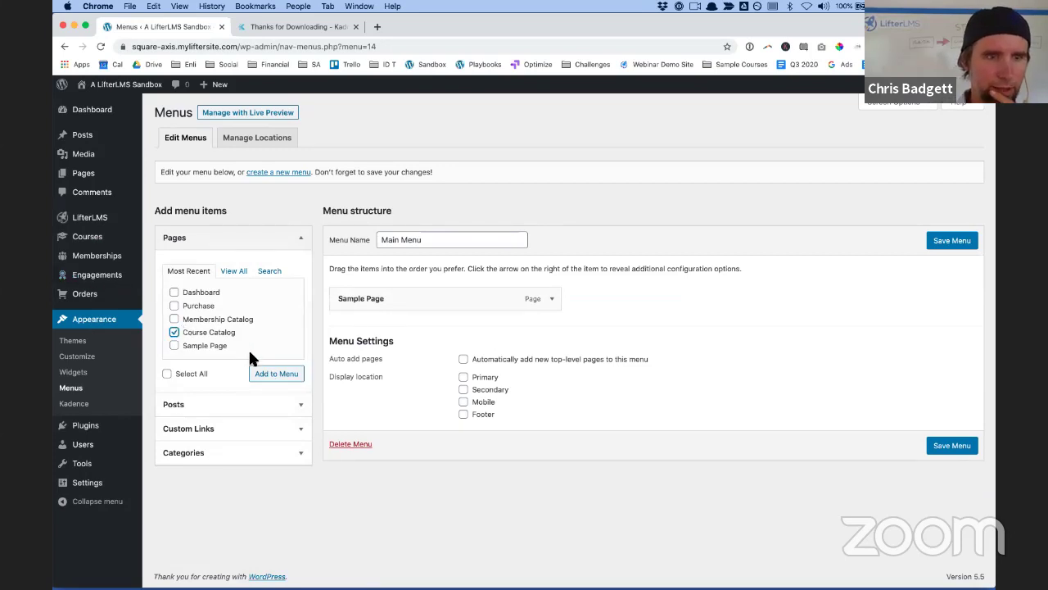
left_click(274, 375)
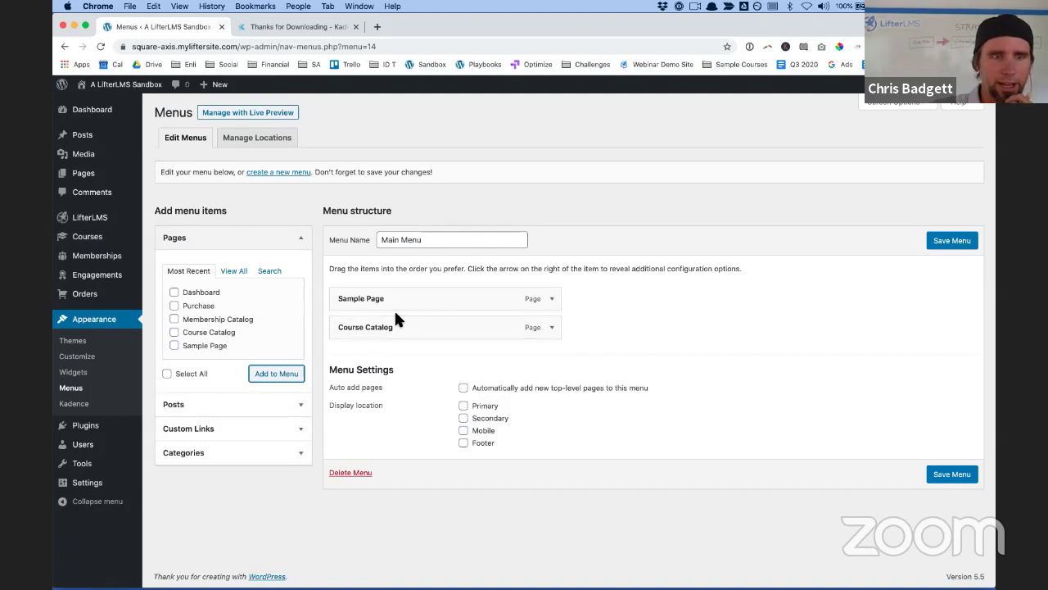
left_click(174, 292)
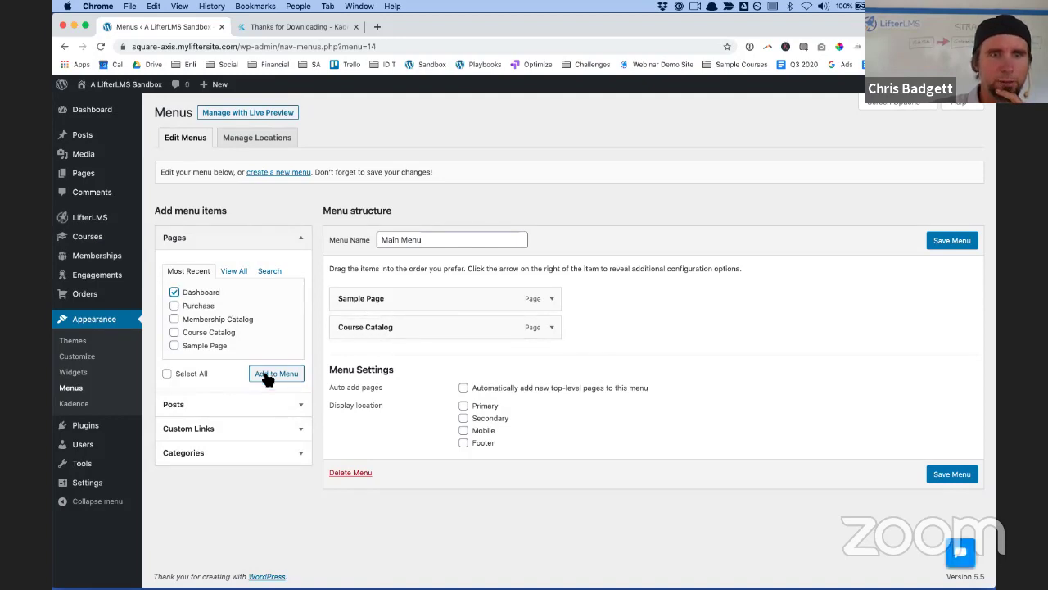
left_click(266, 375)
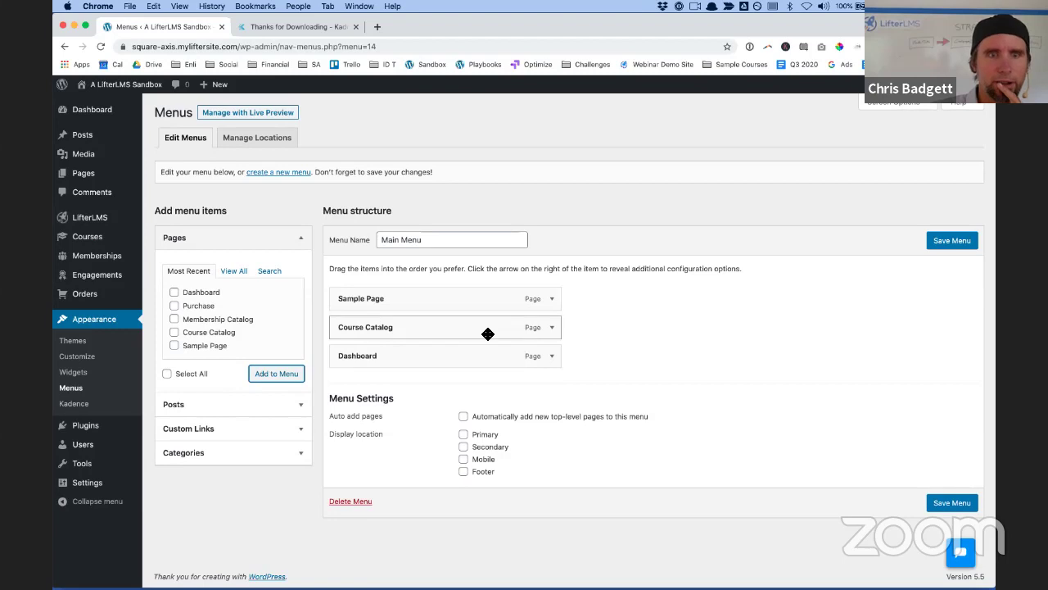
Enable the LifterLMS box among the available menu item types for the menu editor
left_click(892, 101)
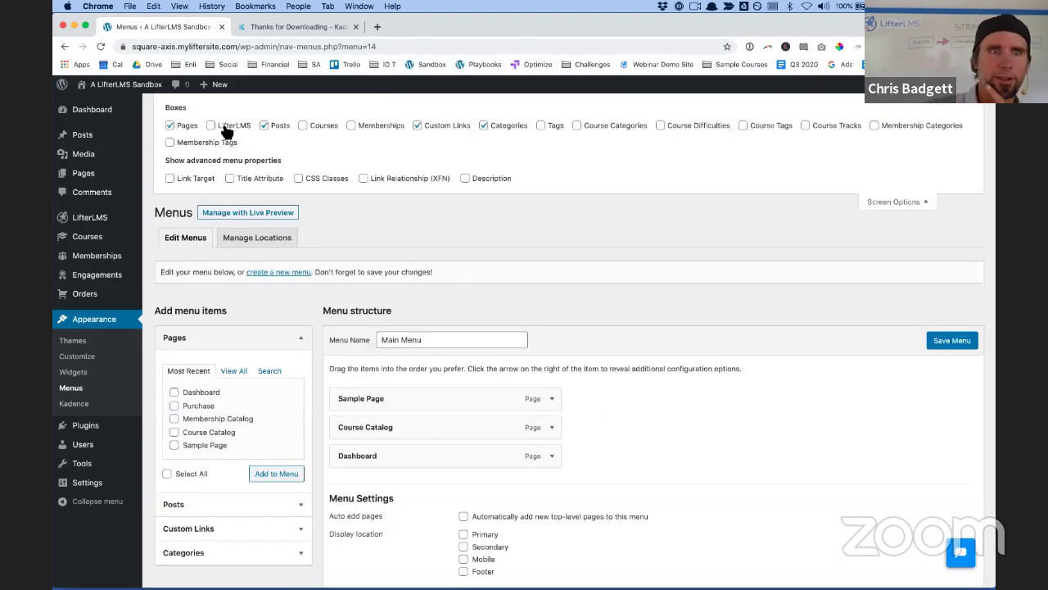
left_click(211, 126)
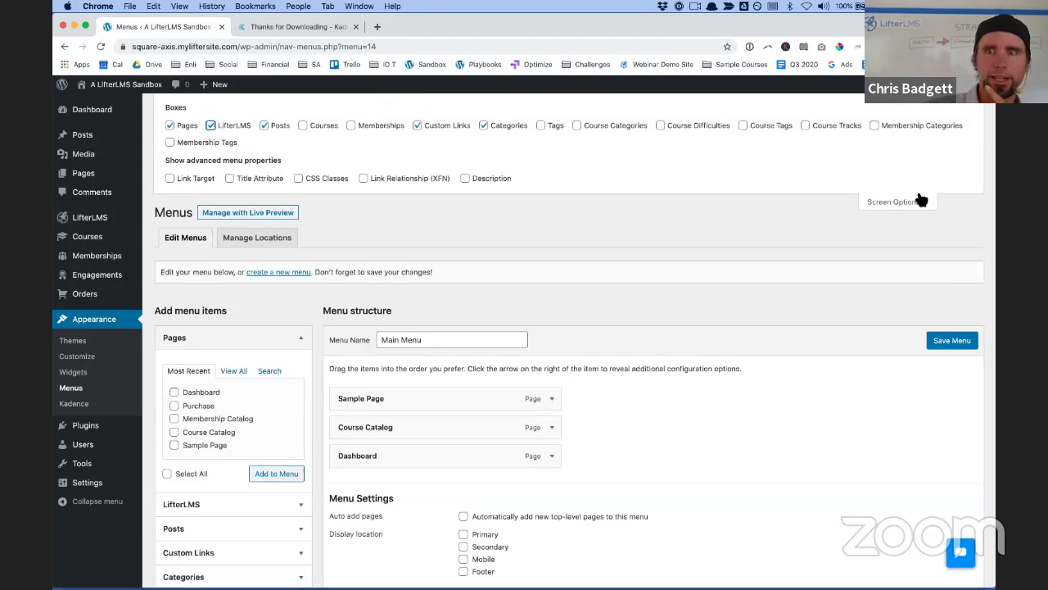
Add the LifterLMS Sign In and Sign Out items to the Main Menu
left_click(903, 197)
scroll(905, 206, "down", 1)
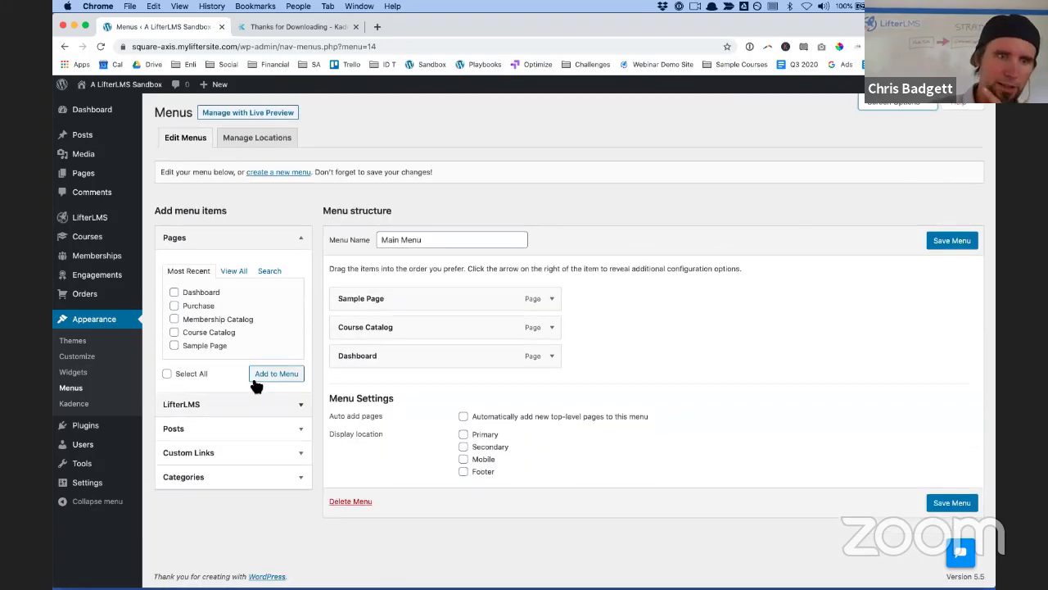
left_click(250, 402)
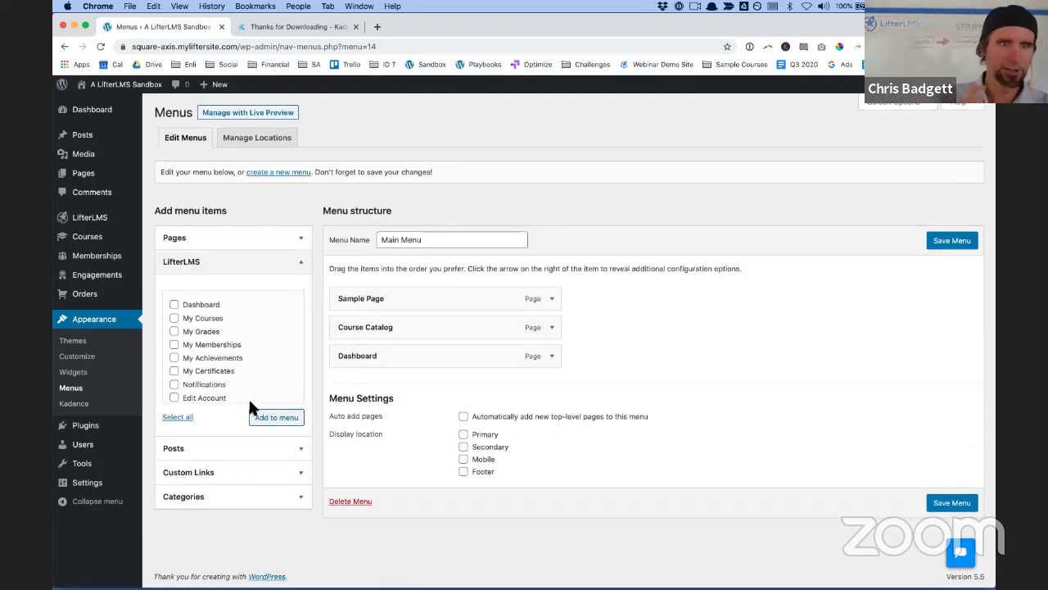
scroll(248, 397, "down", 3)
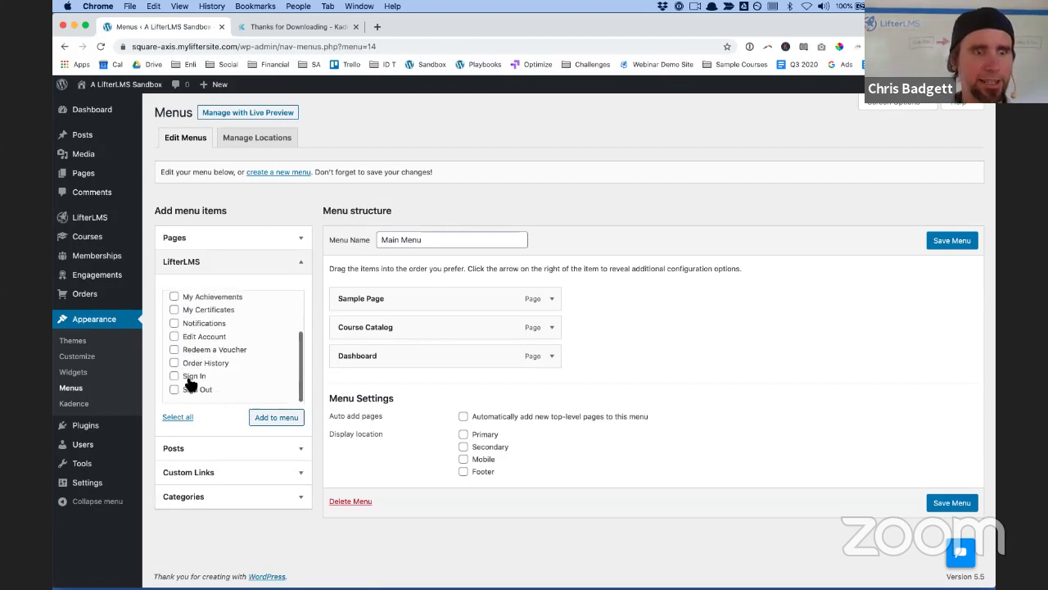
left_click(174, 375)
left_click(174, 389)
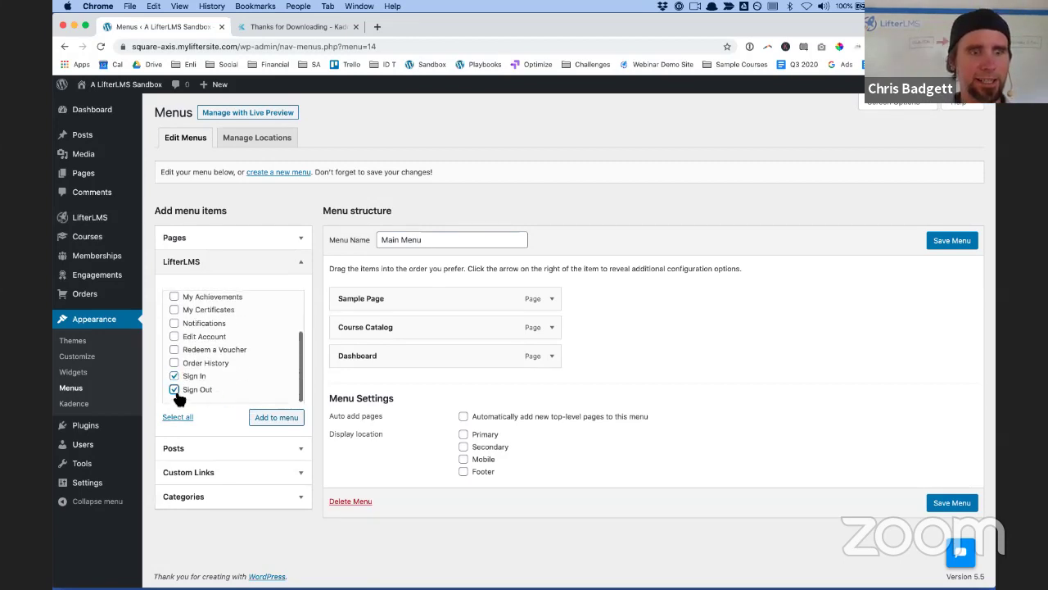
left_click(276, 418)
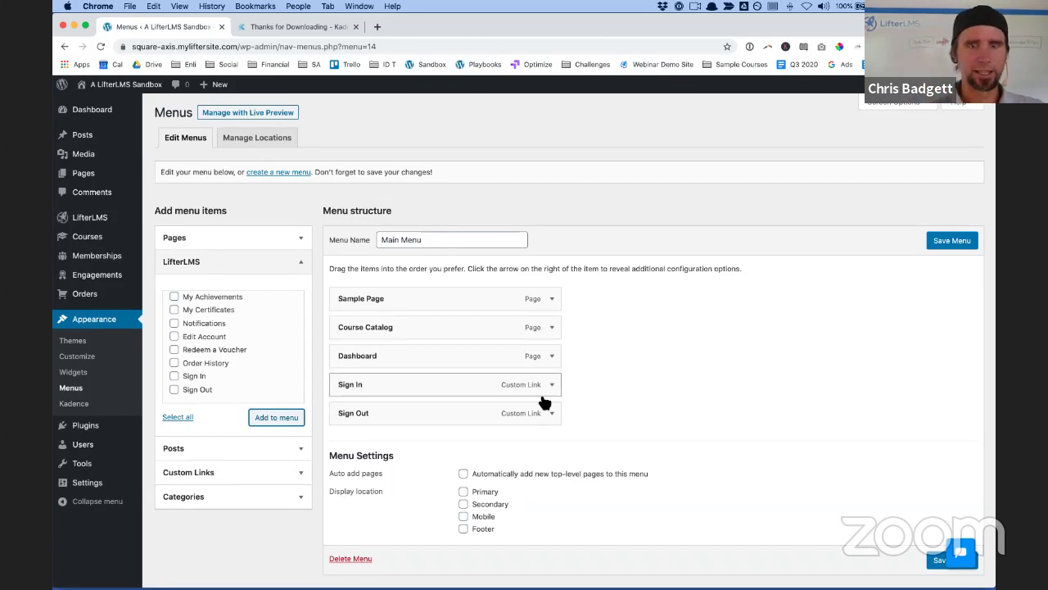
Relabel the Sample Page menu item as "Home" and the Course Catalog item as "Courses", and save the menu
left_click(551, 298)
triple_click(335, 335)
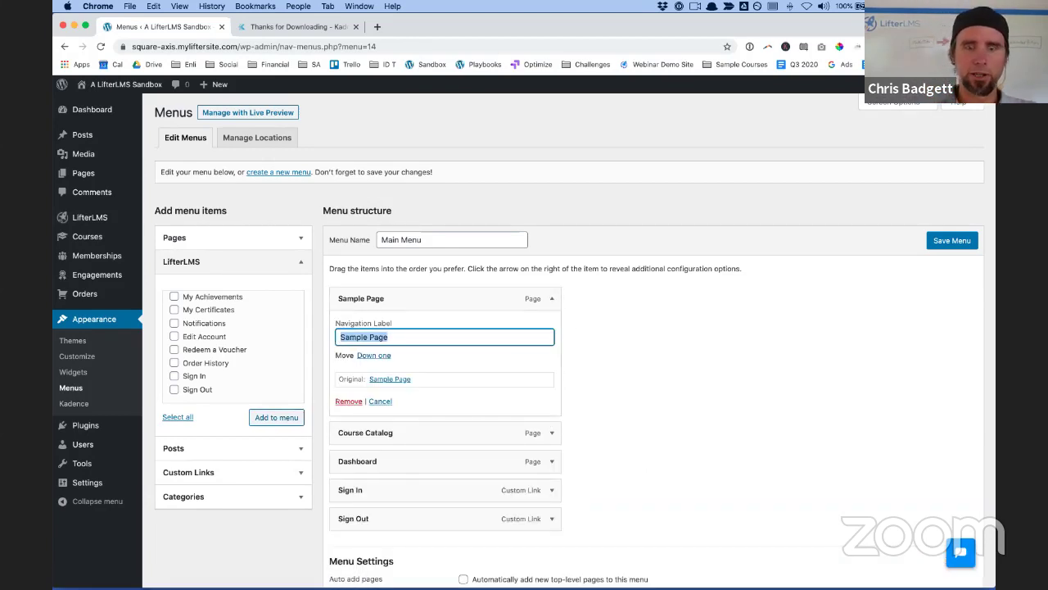
type("Home")
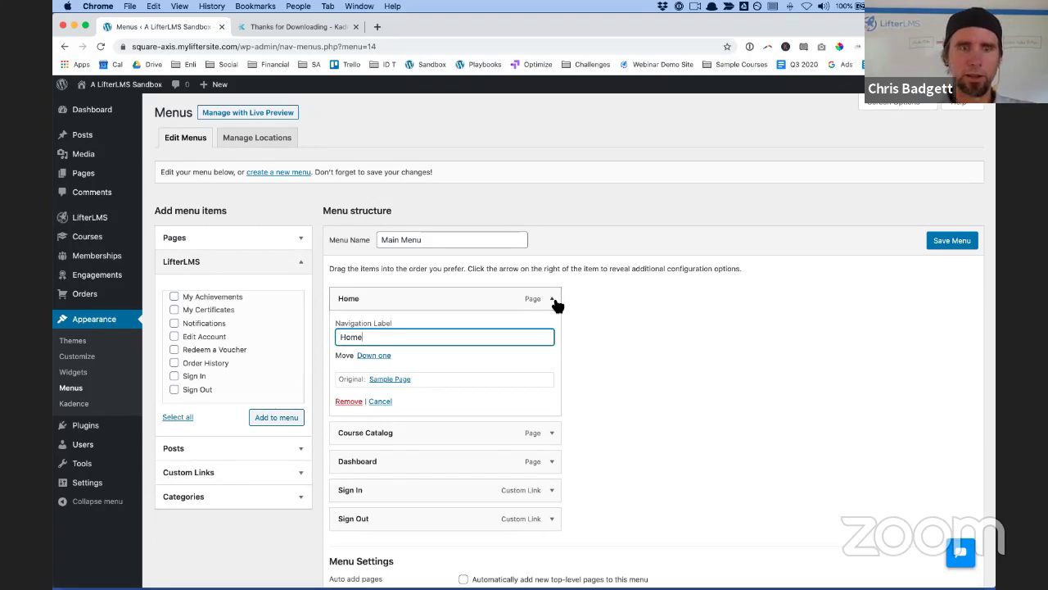
left_click(553, 300)
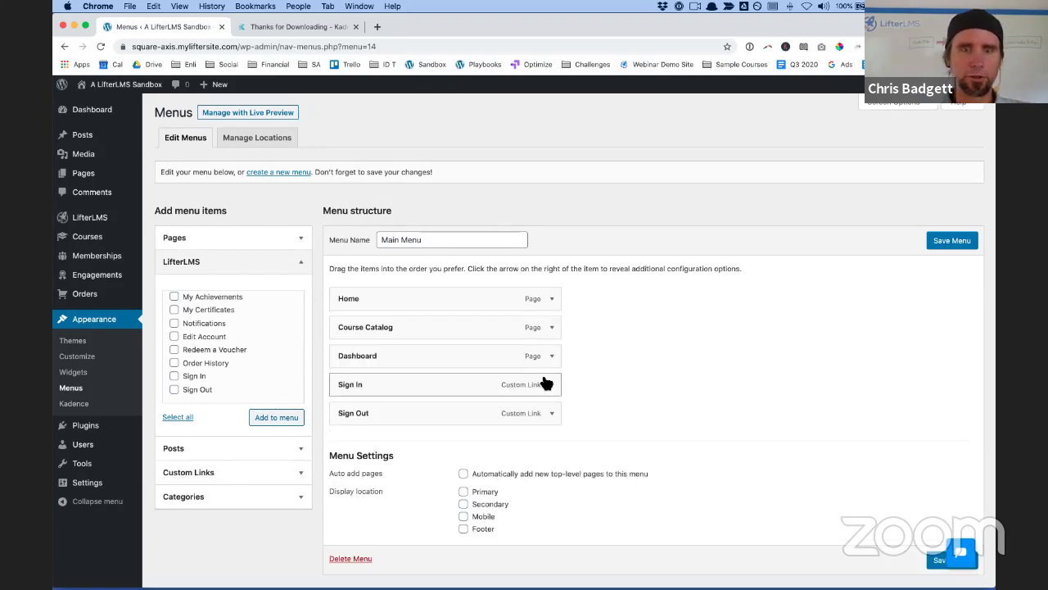
left_click(553, 327)
triple_click(344, 361)
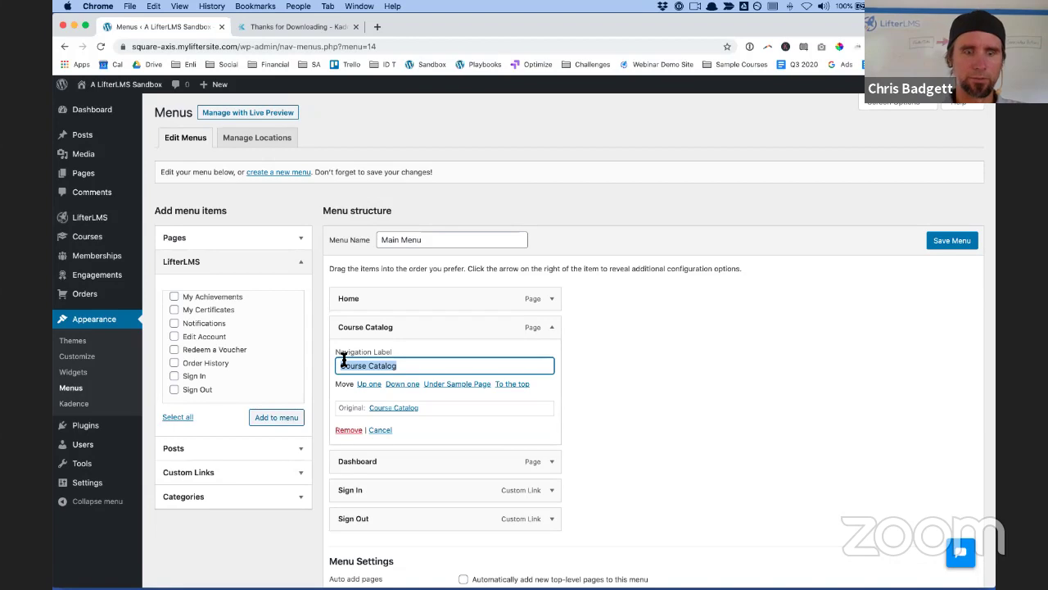
type("Courses")
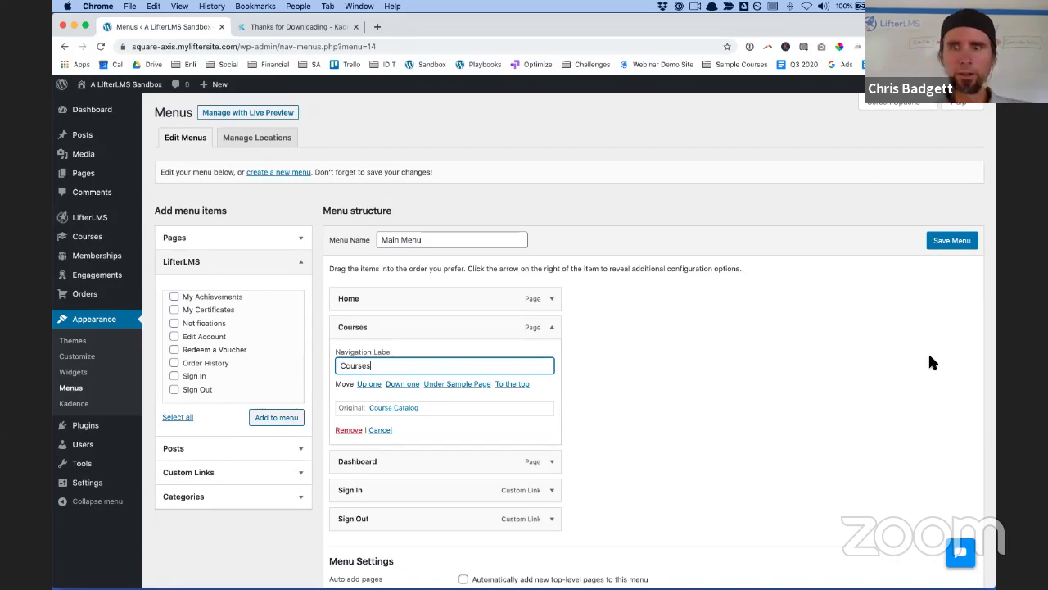
left_click(955, 246)
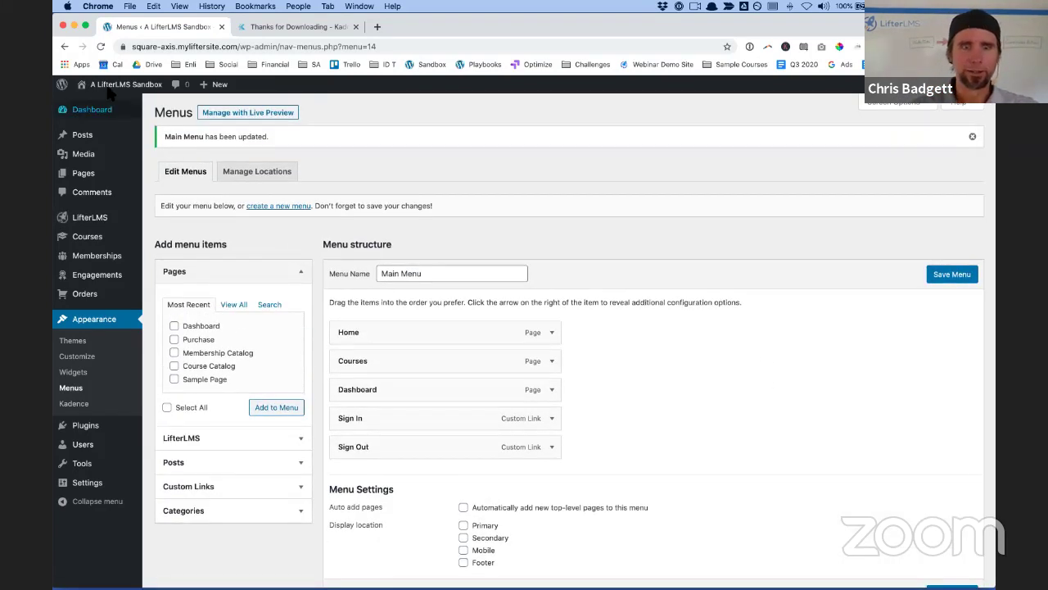
Assign the Main Menu to the Primary display location, save it, and view the site's front end
scroll(667, 403, "down", 2)
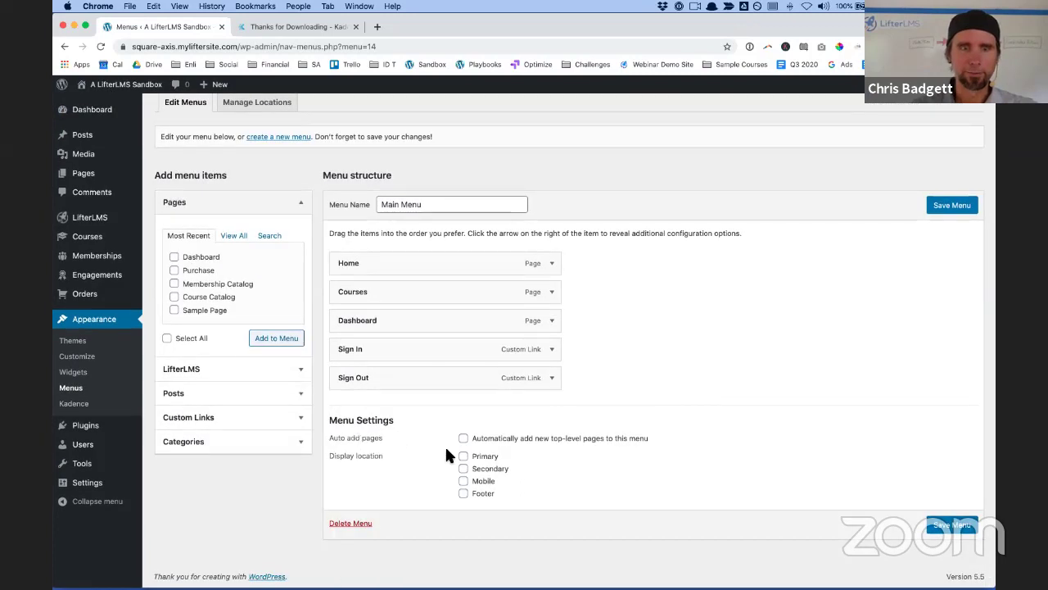
left_click(464, 458)
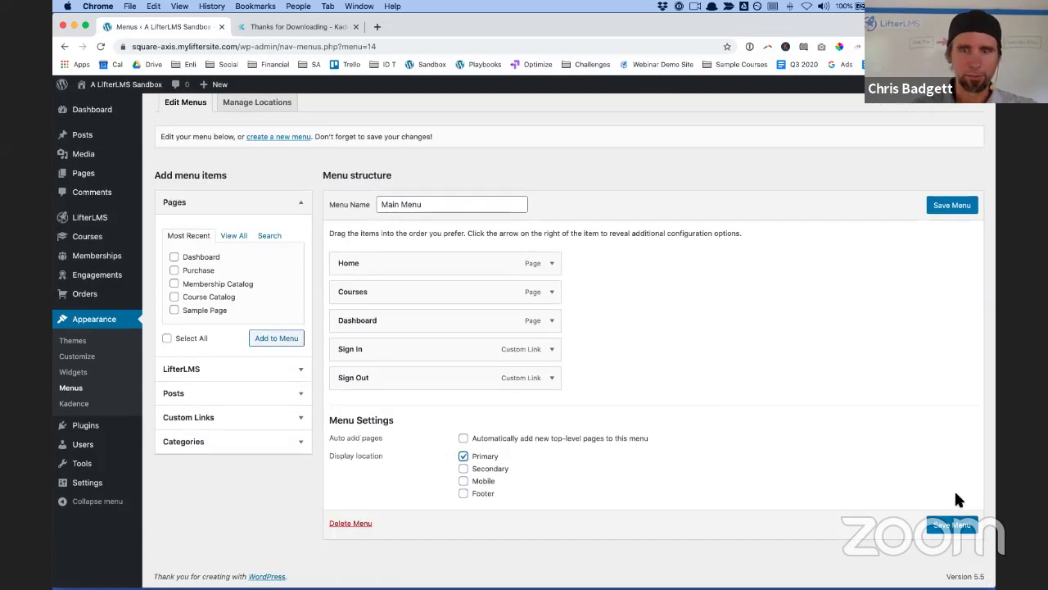
left_click(962, 528)
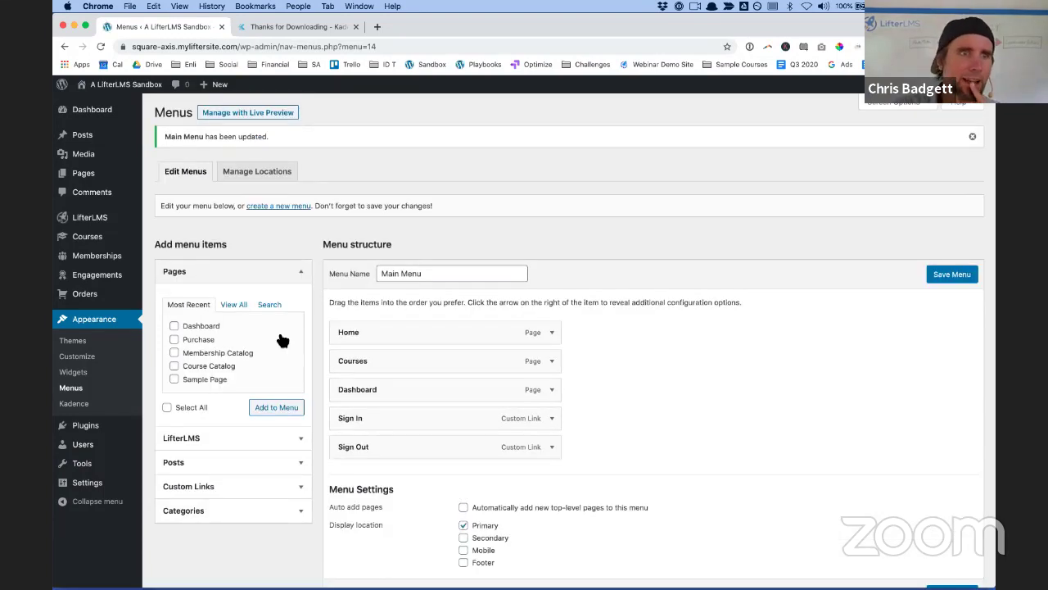
left_click(104, 90)
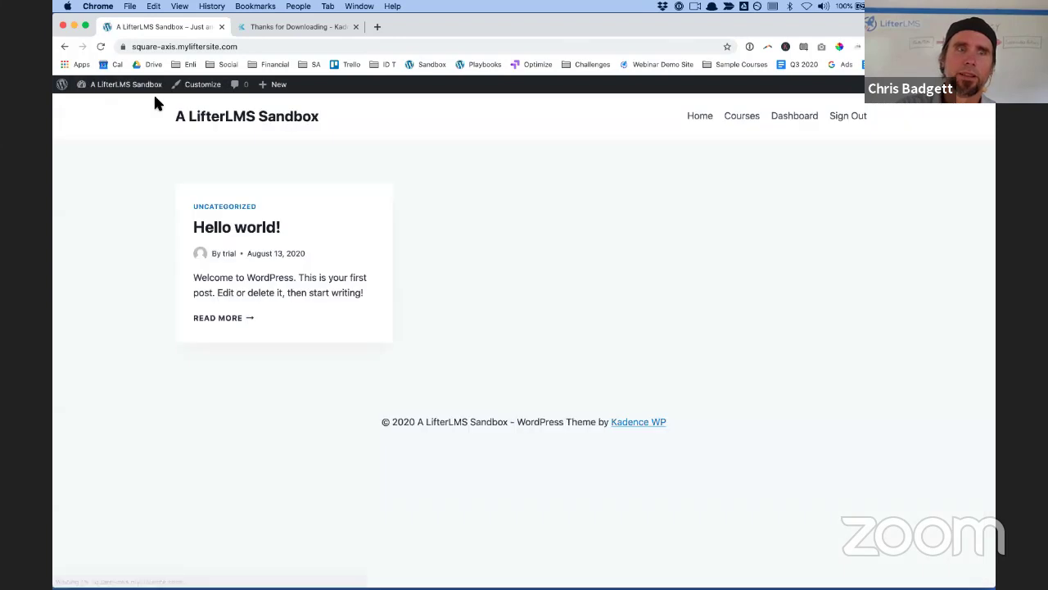
In the theme customizer's site identity settings, change the site title to "My Academy" and publish the change
left_click(64, 89)
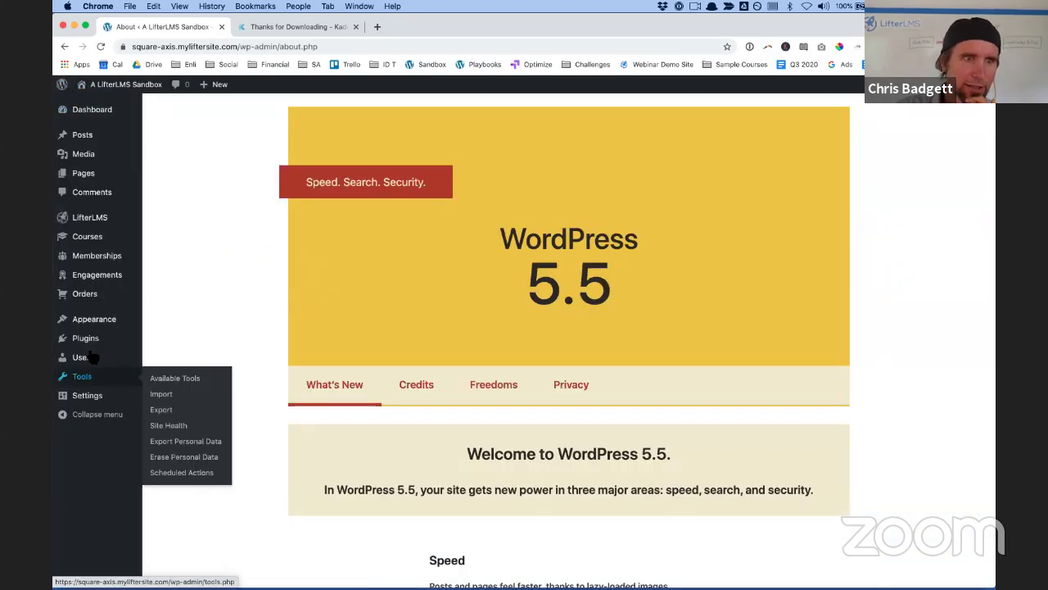
mouse_move(90, 321)
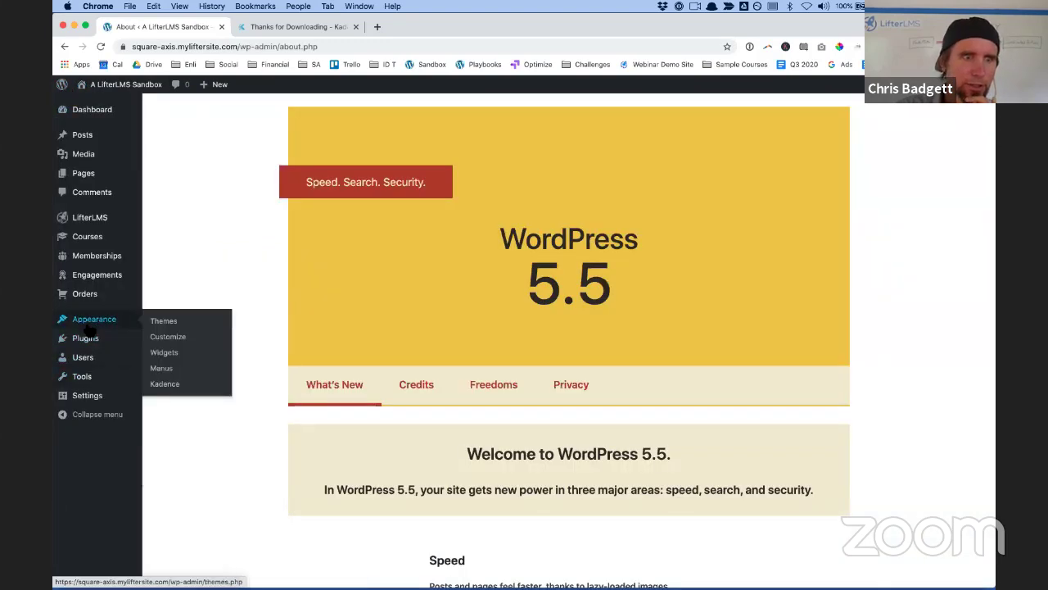
left_click(176, 339)
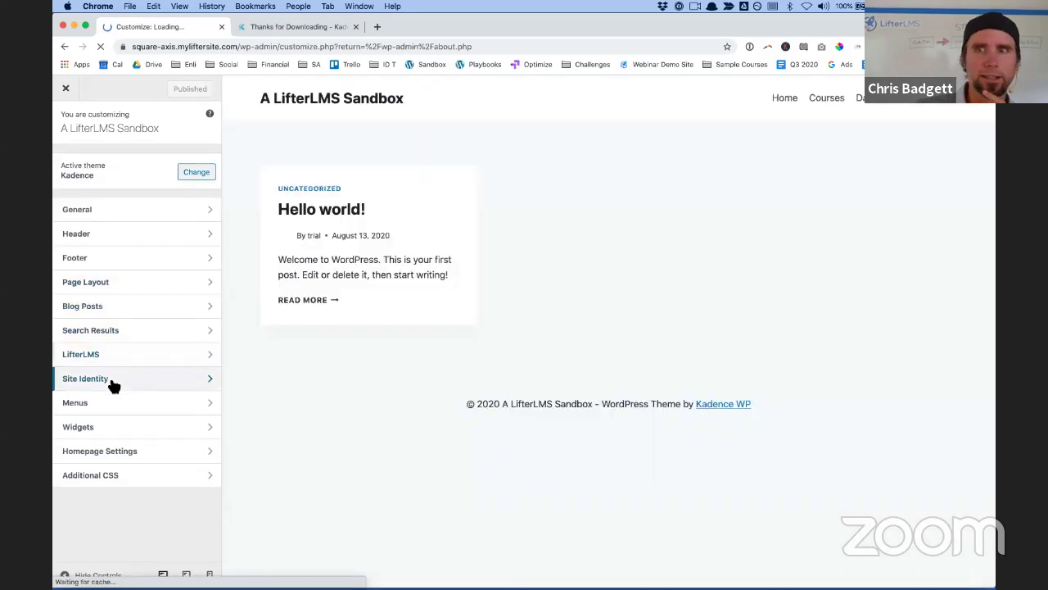
left_click(110, 382)
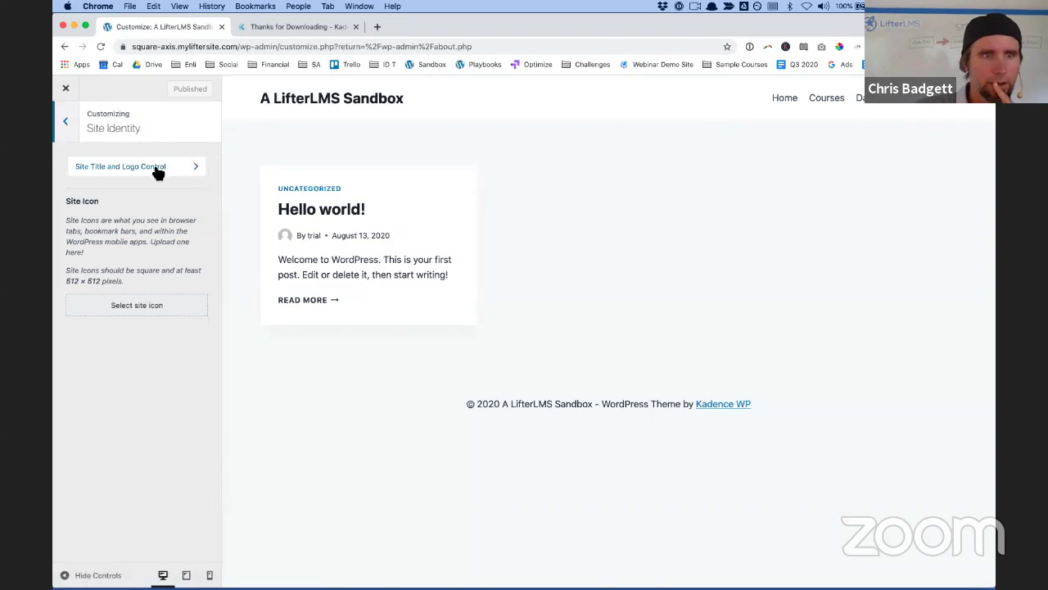
left_click(159, 168)
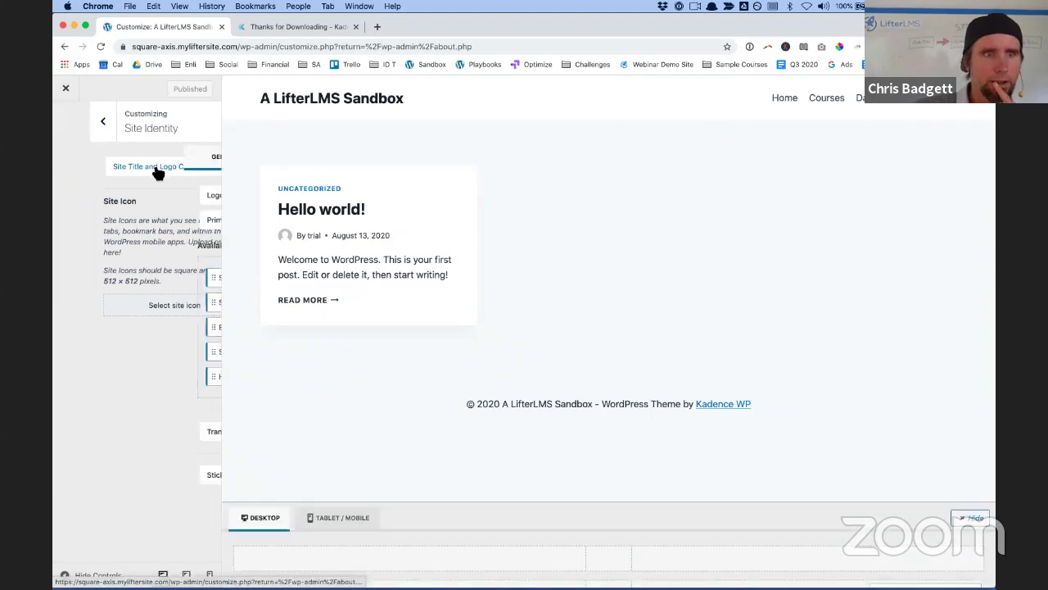
left_click_drag(156, 370, 71, 371)
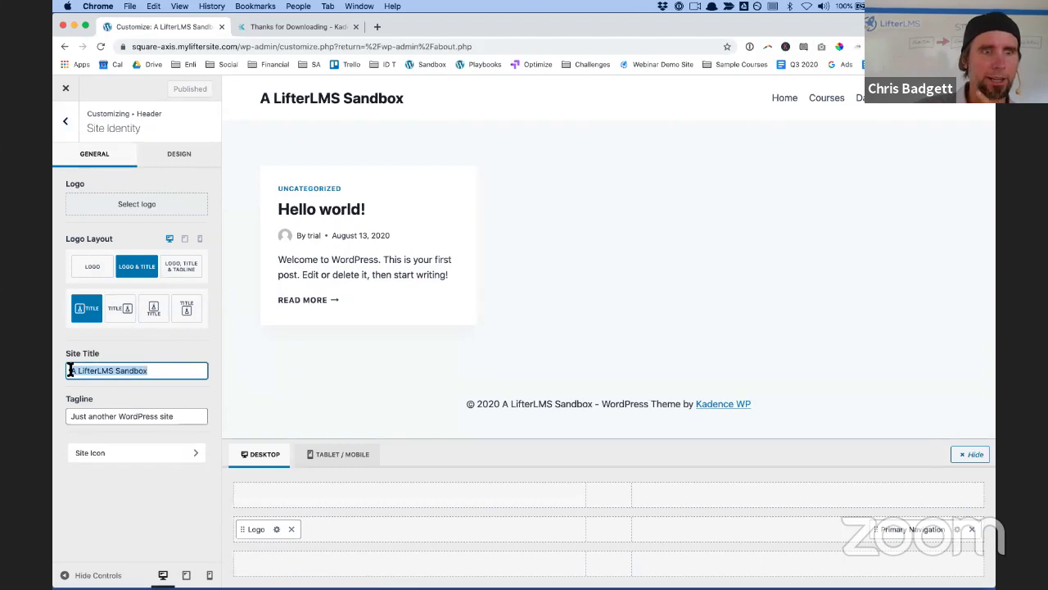
type("My Acad")
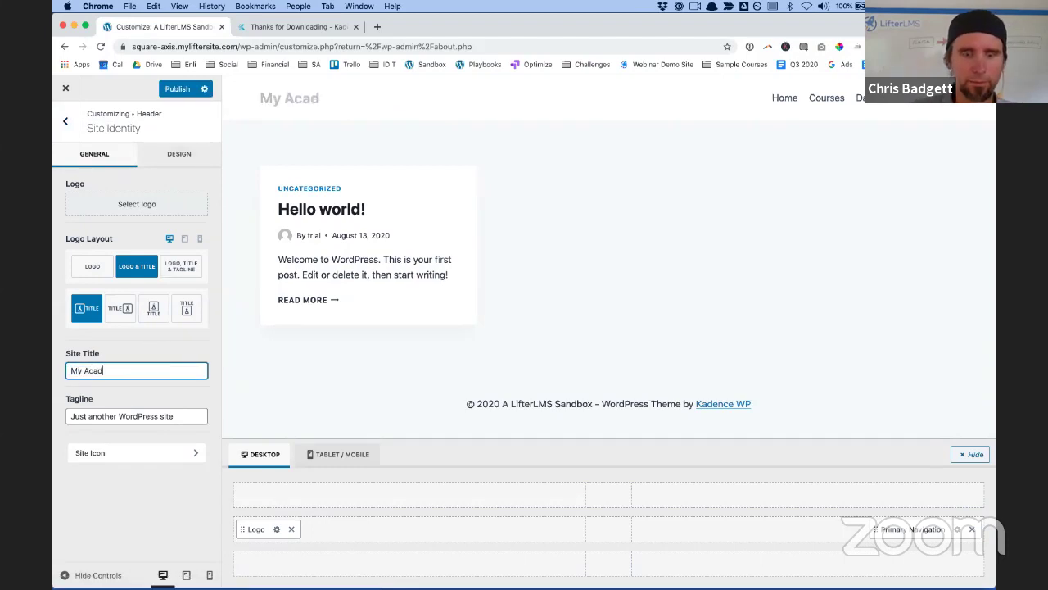
type("emy")
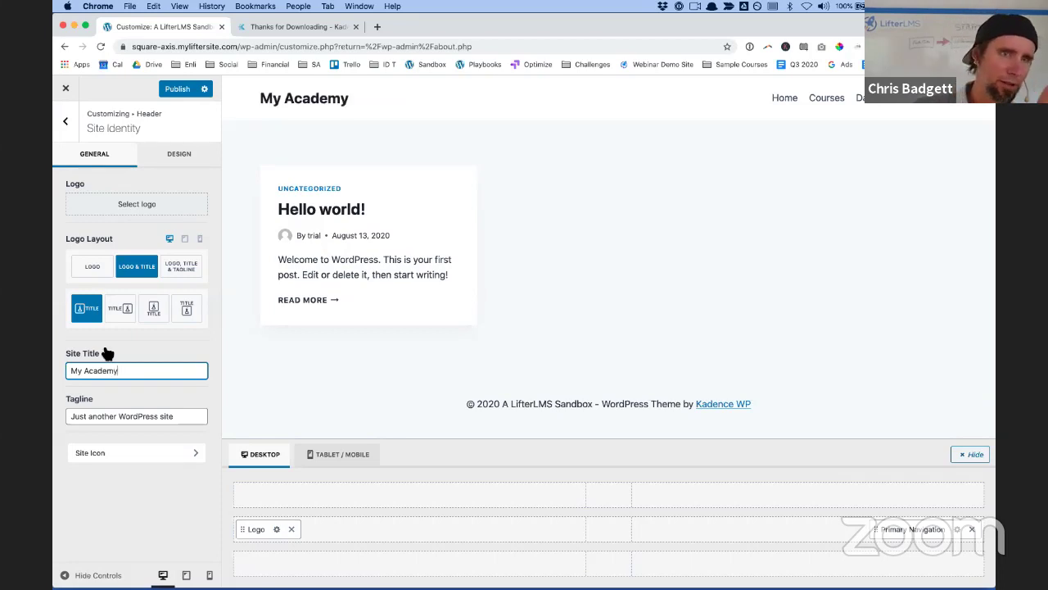
left_click(172, 89)
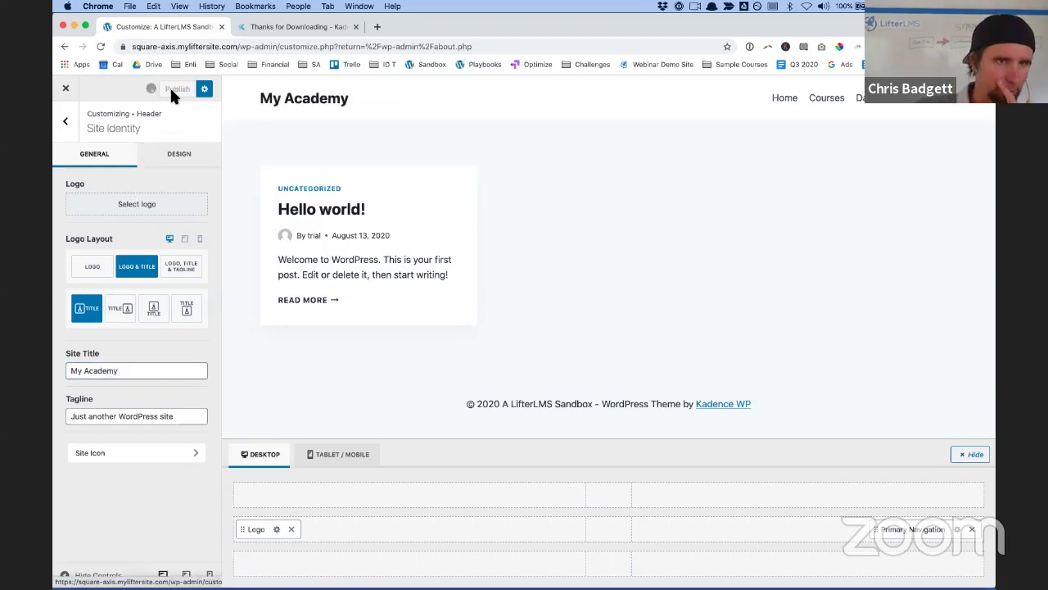
Set the homepage to display the static page Sample Page, publish it, and leave the customizer
left_click(67, 122)
left_click(65, 112)
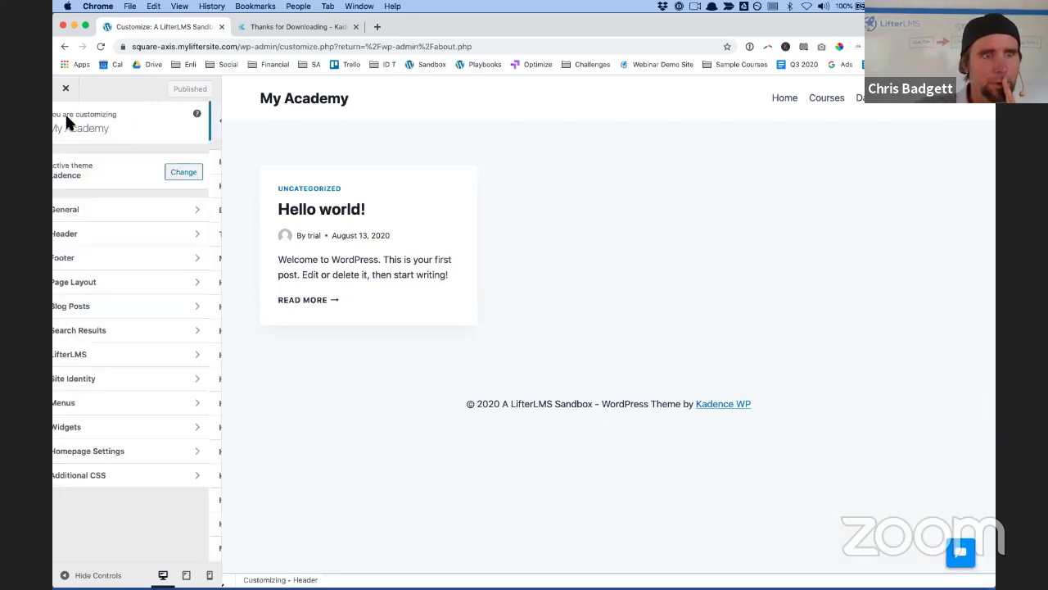
left_click(102, 452)
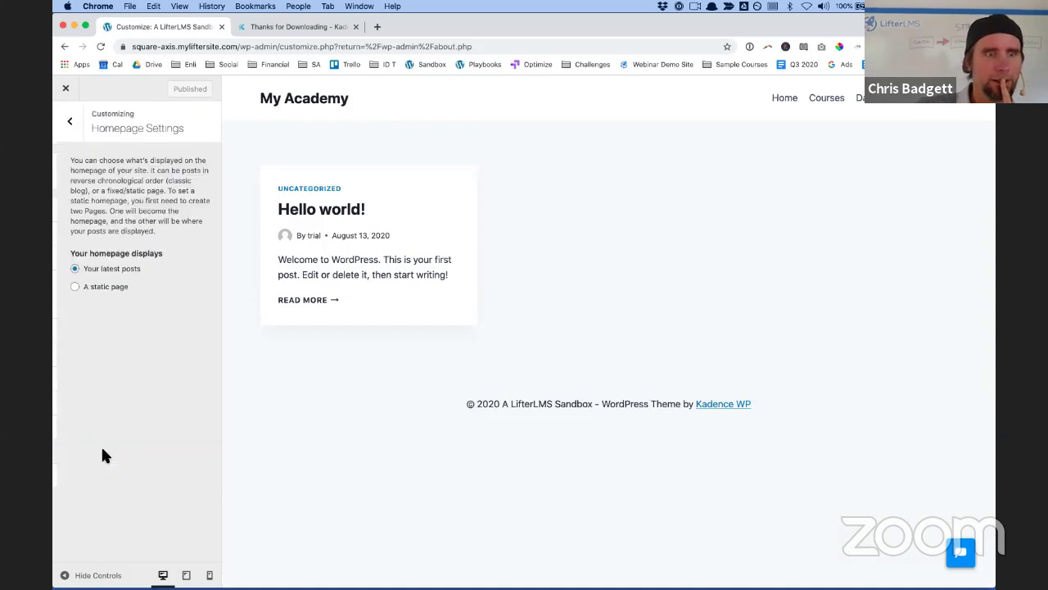
left_click(71, 288)
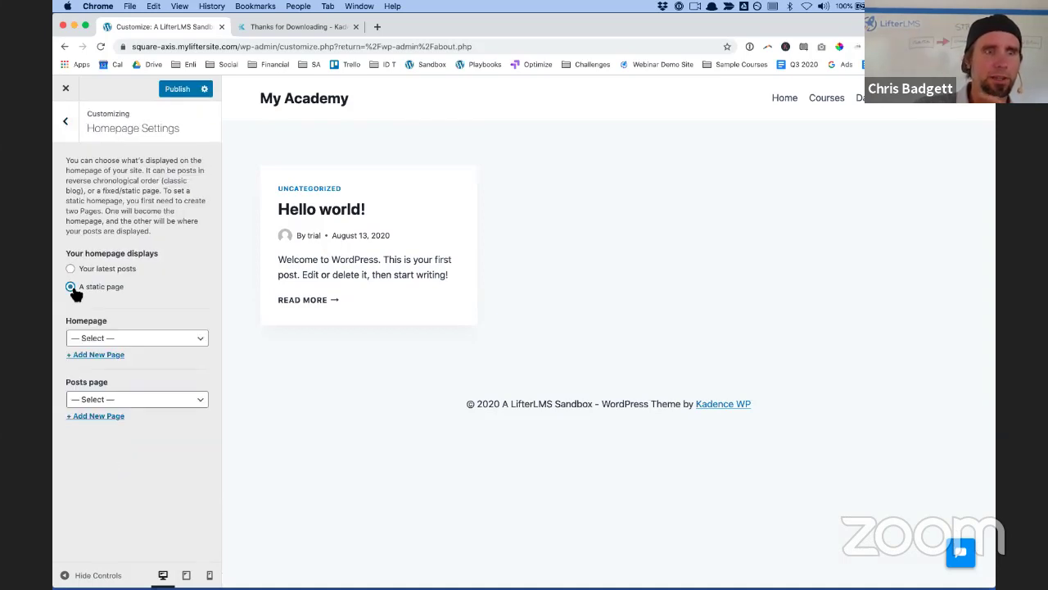
left_click(99, 344)
left_click(73, 390)
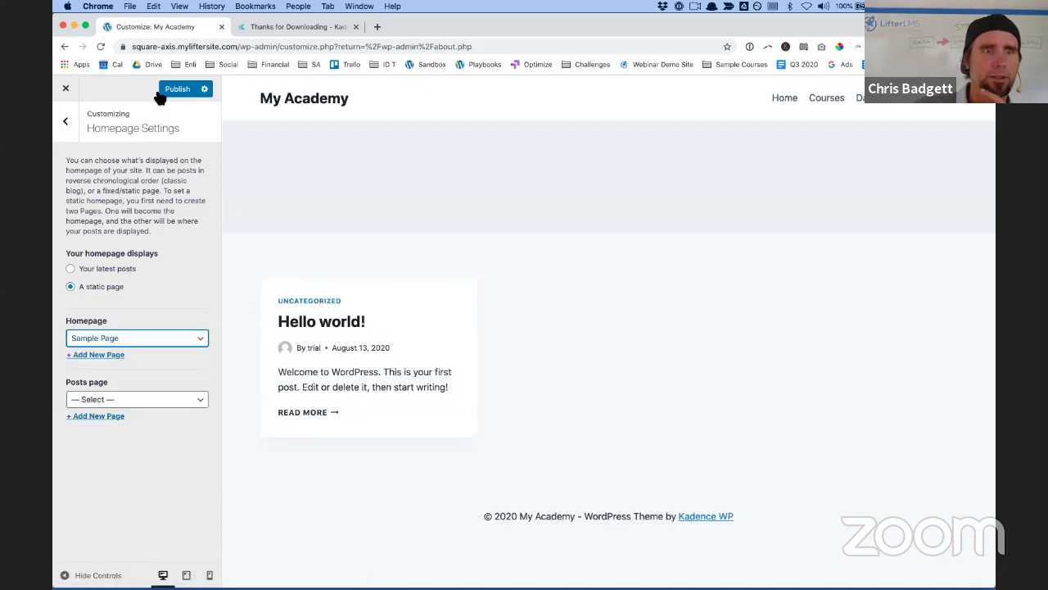
left_click(185, 93)
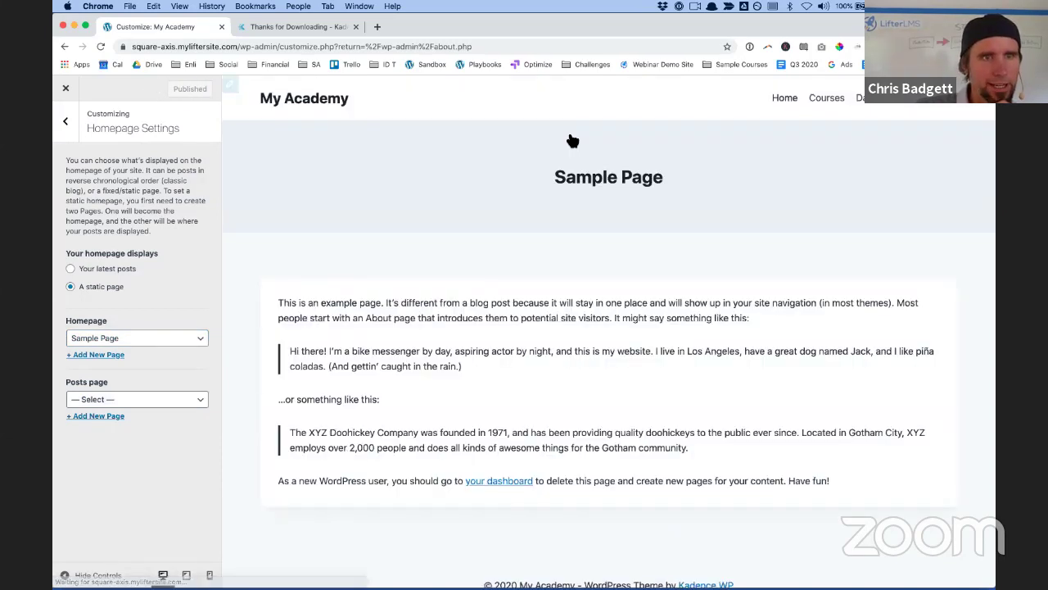
left_click(66, 88)
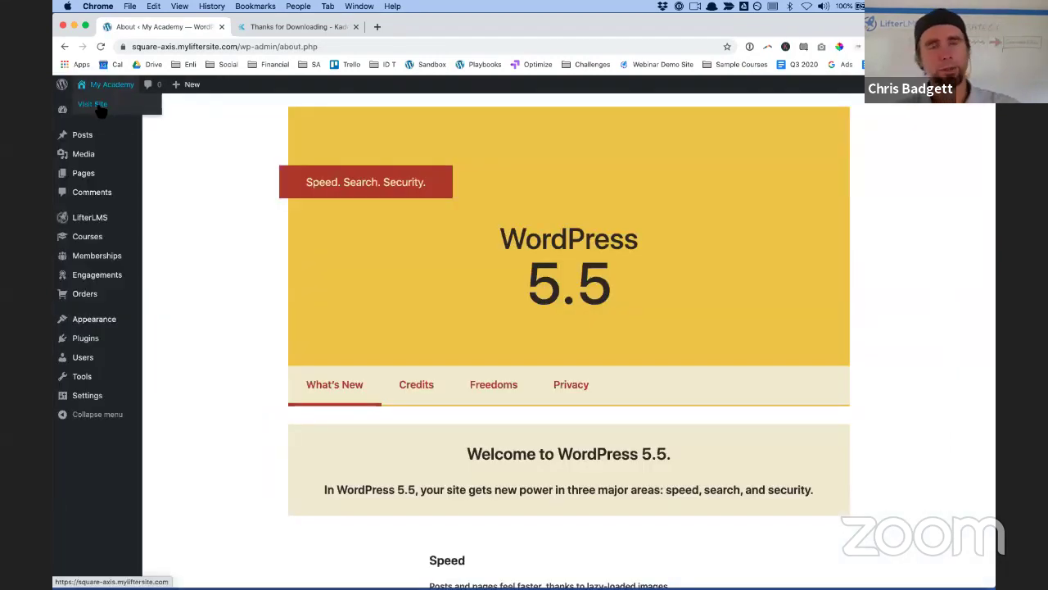
Visit the live site, open the Zoom Mastery course from the Courses catalog, and review its opening notice and access plans
left_click(98, 107)
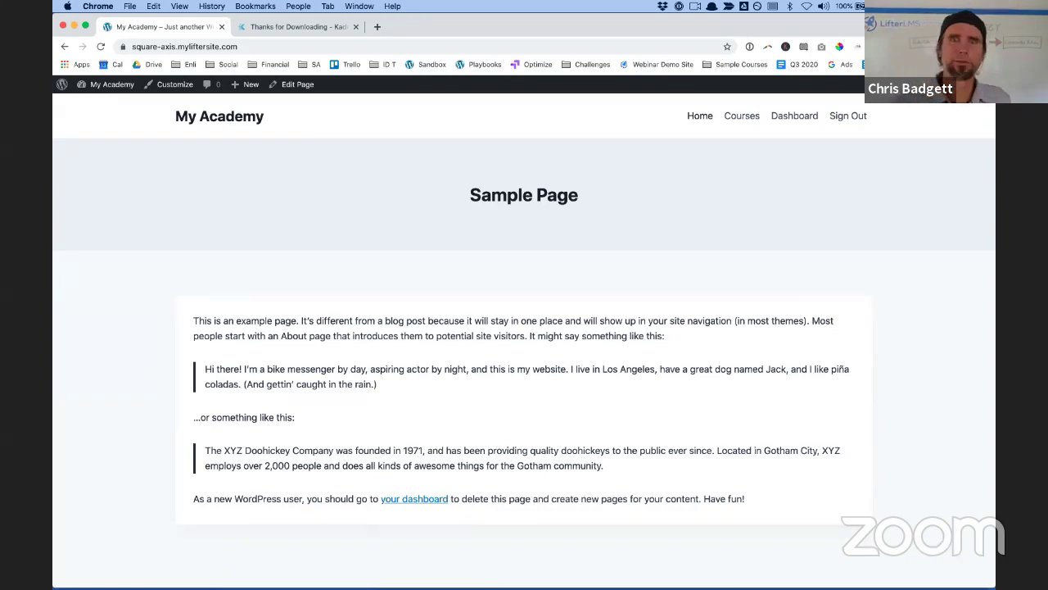
left_click(746, 121)
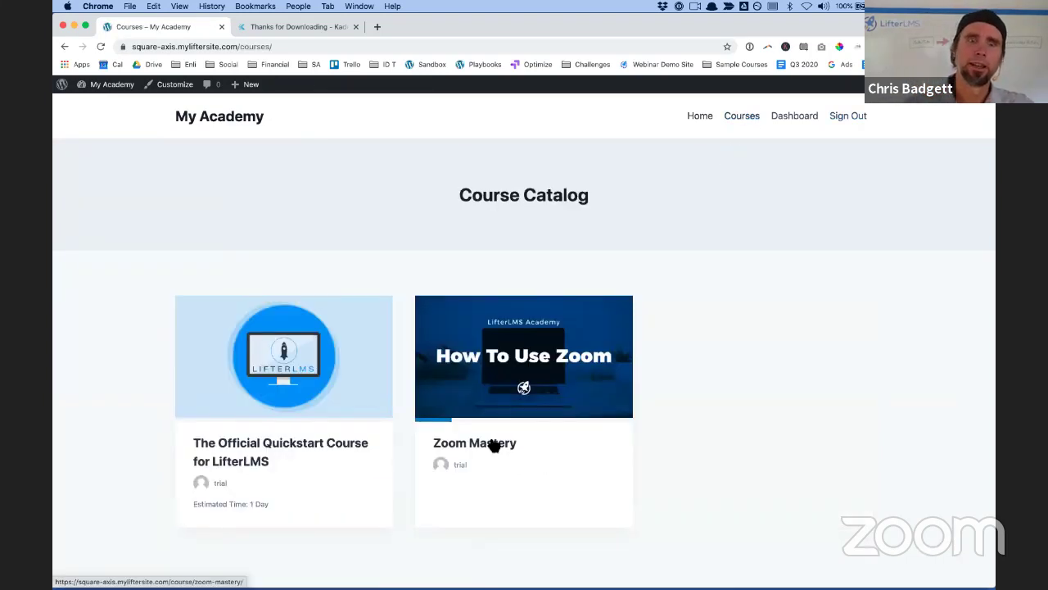
left_click(494, 443)
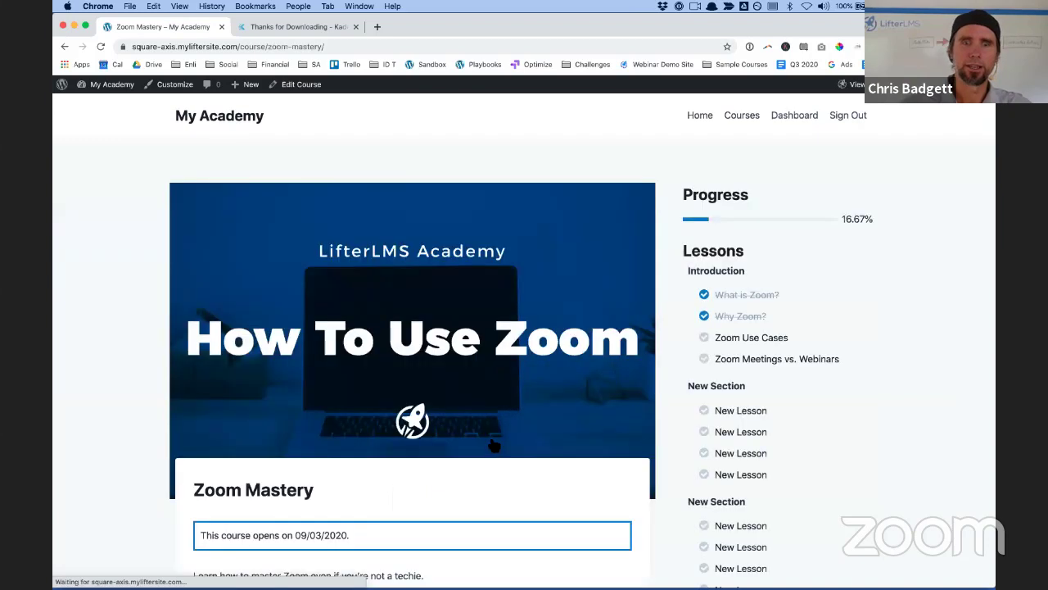
scroll(491, 444, "down", 10)
scroll(340, 351, "down", 1)
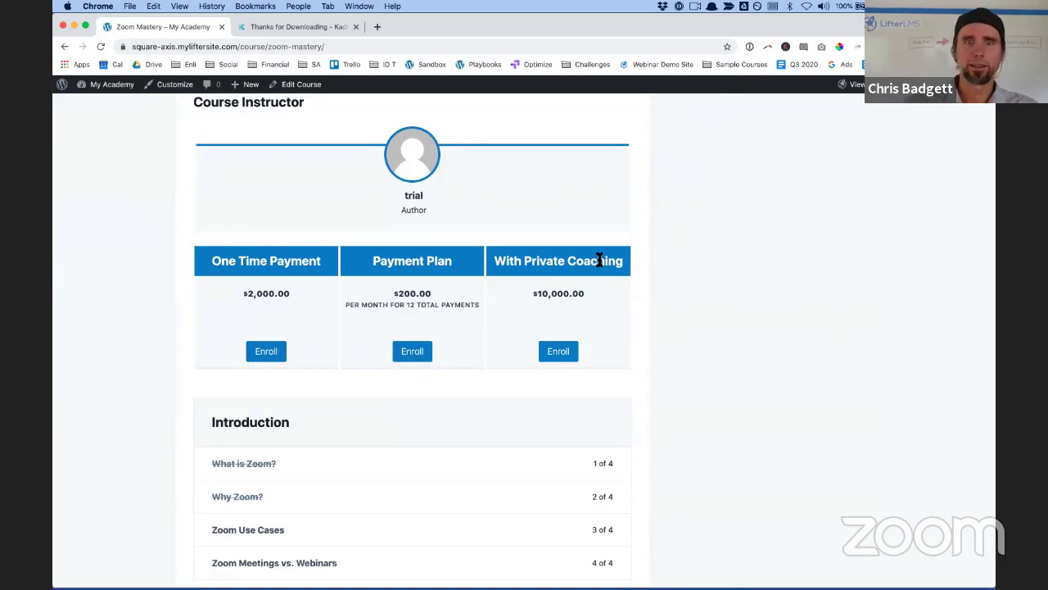
left_click(570, 359)
scroll(386, 387, "down", 2)
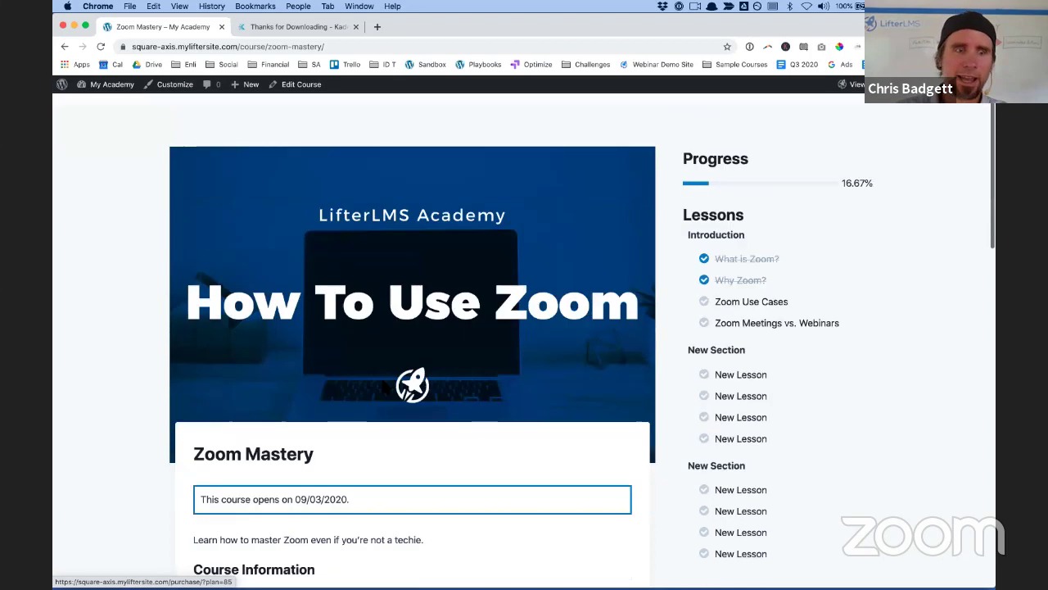
Examine the live Zoom Mastery course page, highlighting its opening-date notice and reviewing the lesson list, navigation and access plans
left_click_drag(353, 430, 199, 432)
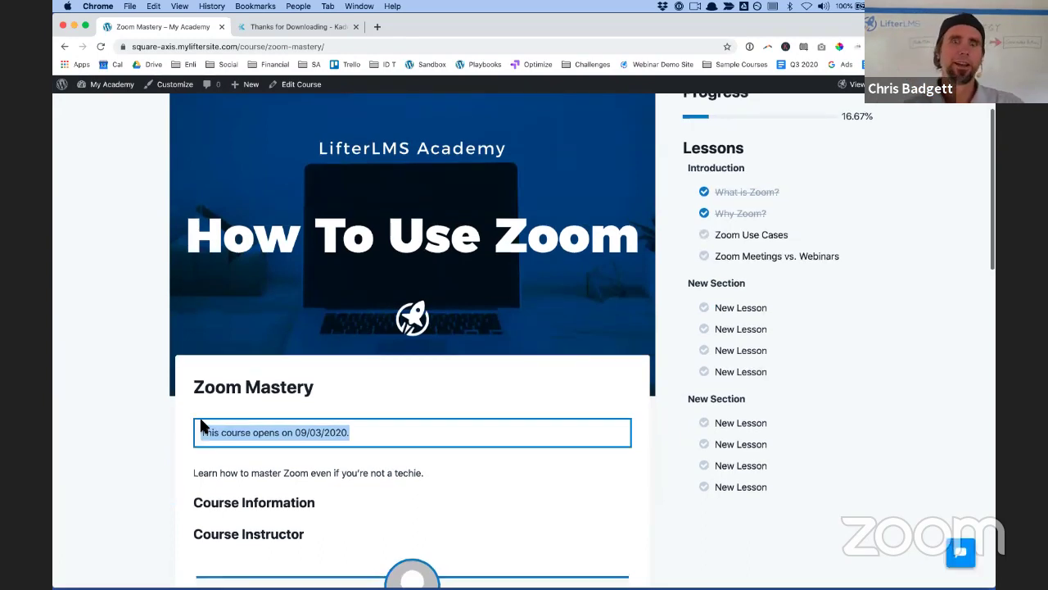
scroll(205, 426, "up", 1)
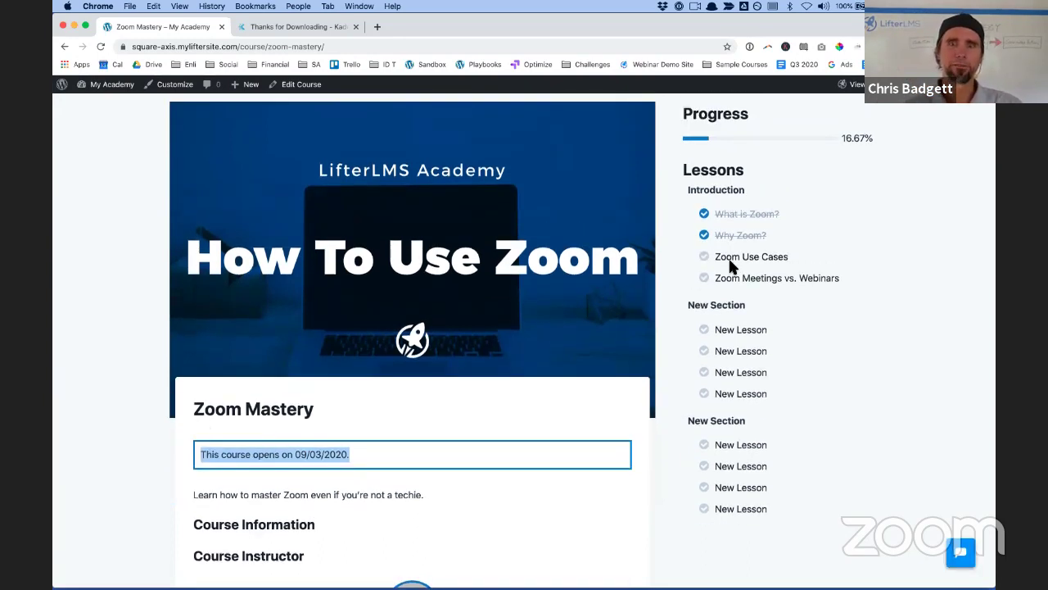
scroll(485, 492, "down", 4)
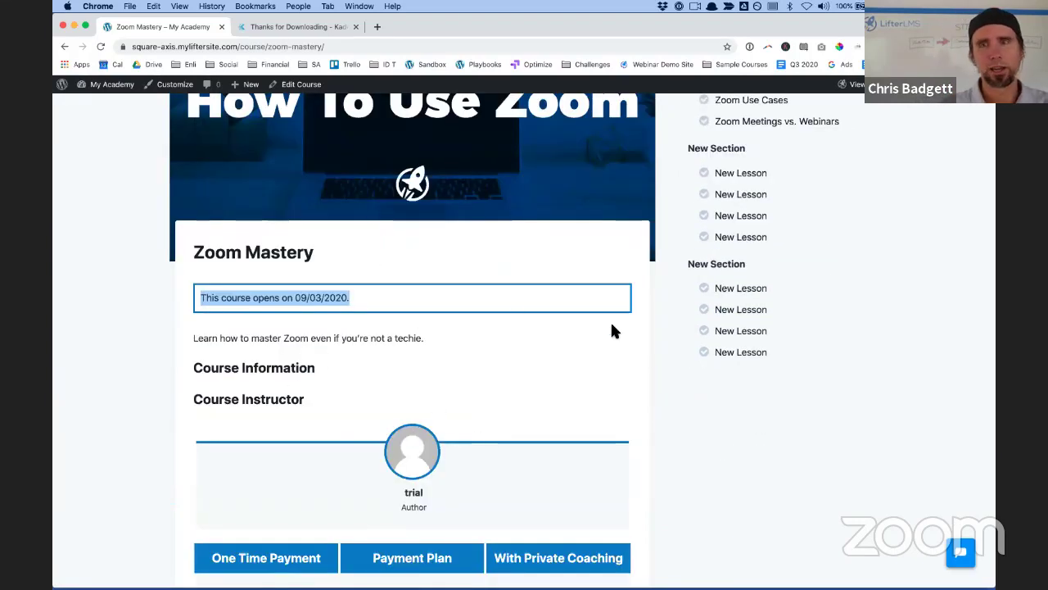
scroll(606, 324, "up", 6)
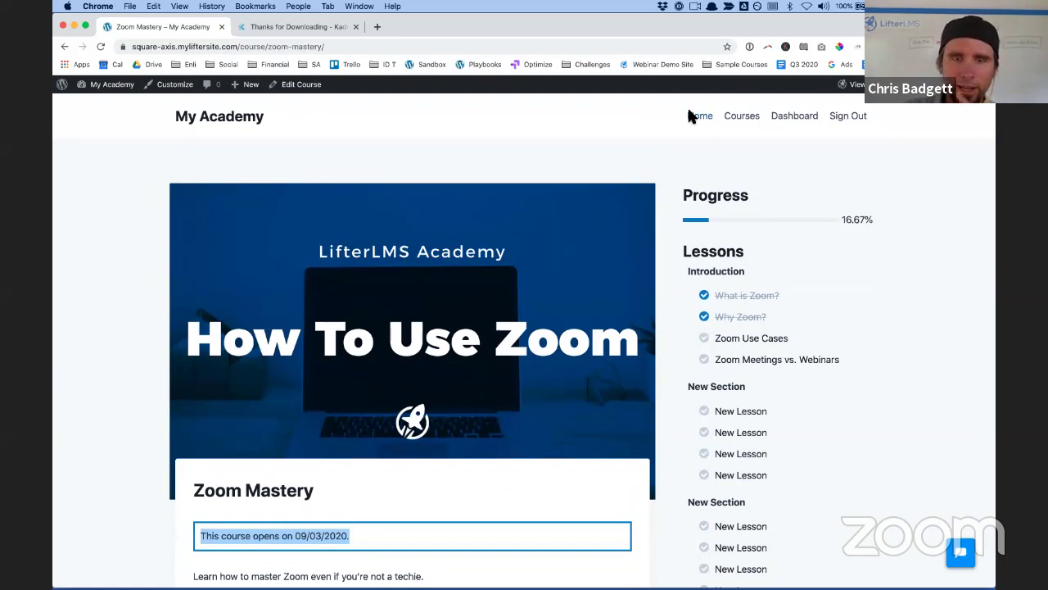
scroll(688, 106, "down", 10)
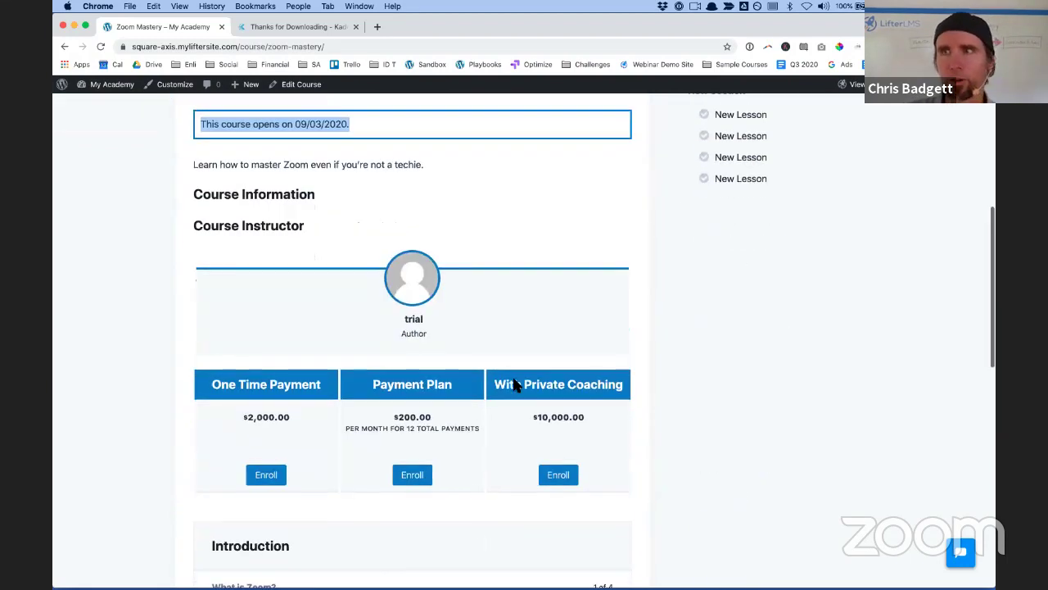
scroll(512, 374, "up", 8)
scroll(514, 379, "up", 3)
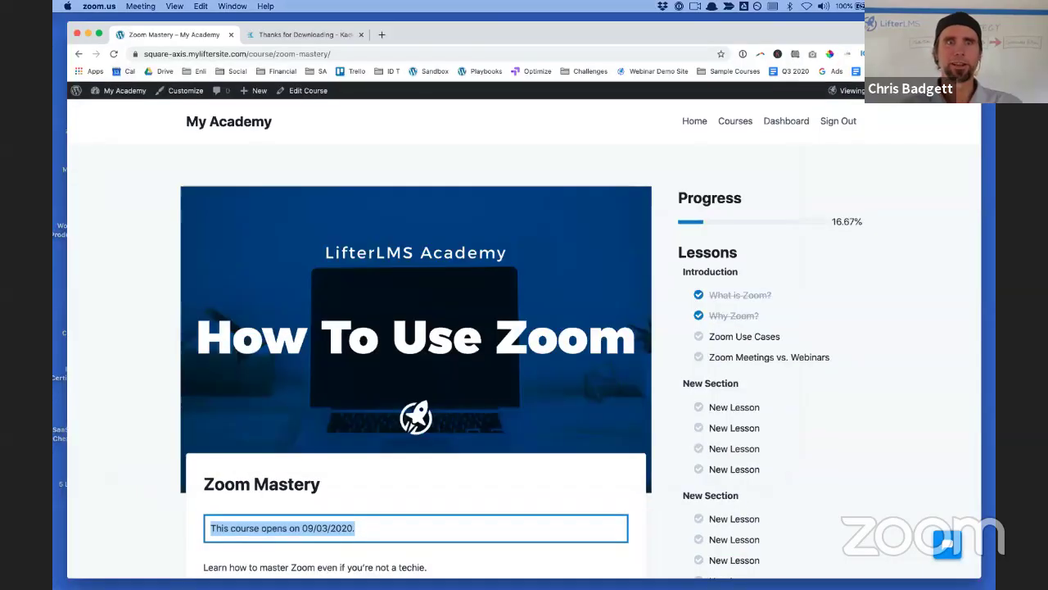
Switch to the LifterLMS Webinar presentation in Keynote and play it from the slide "Can you see yourself using a LMS in your business?"
key("ctrl+Up")
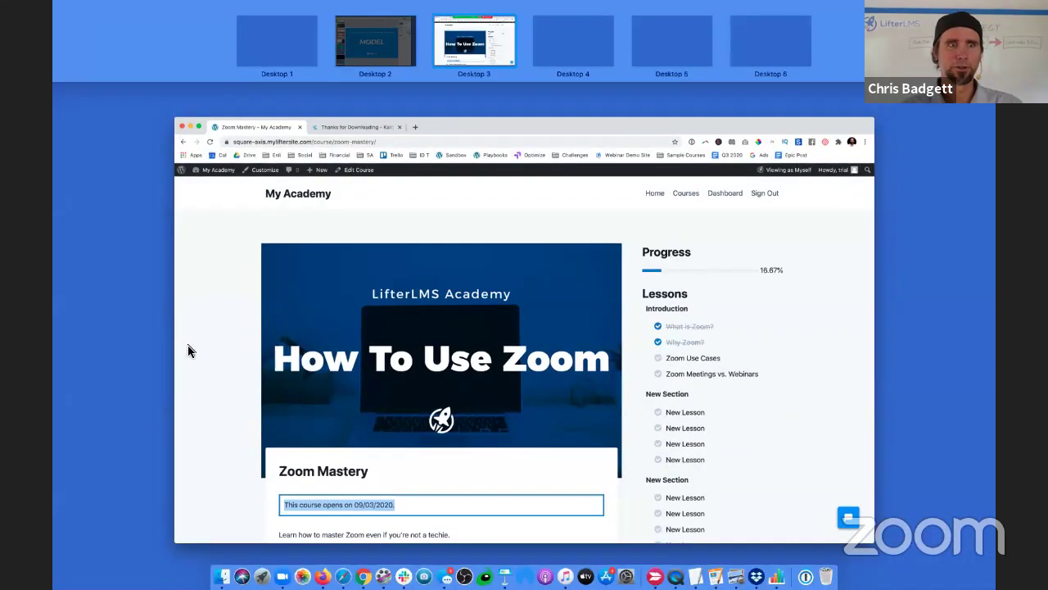
key("ctrl+Left")
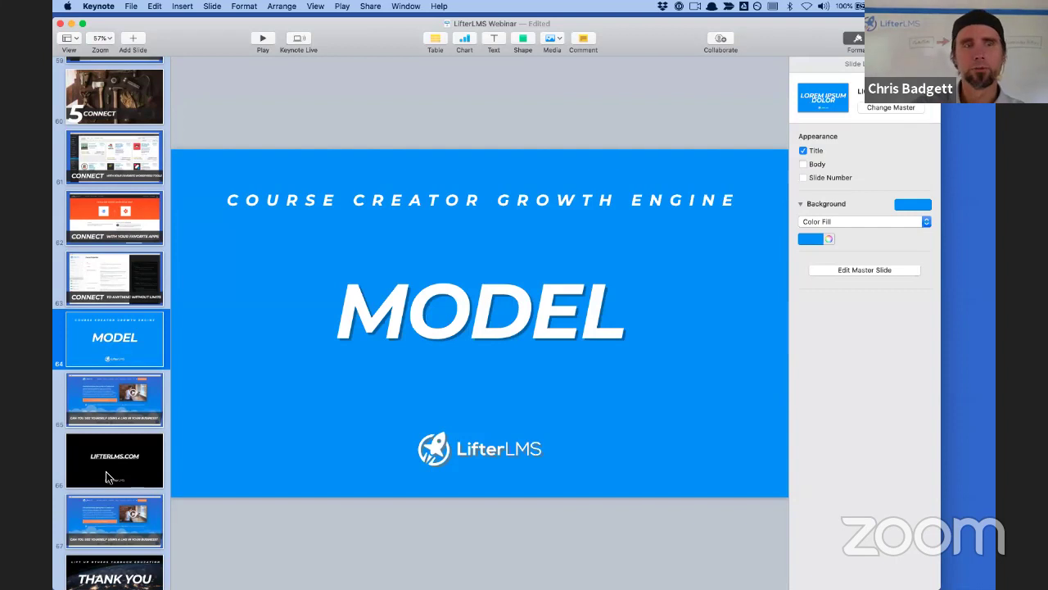
scroll(106, 471, "down", 2)
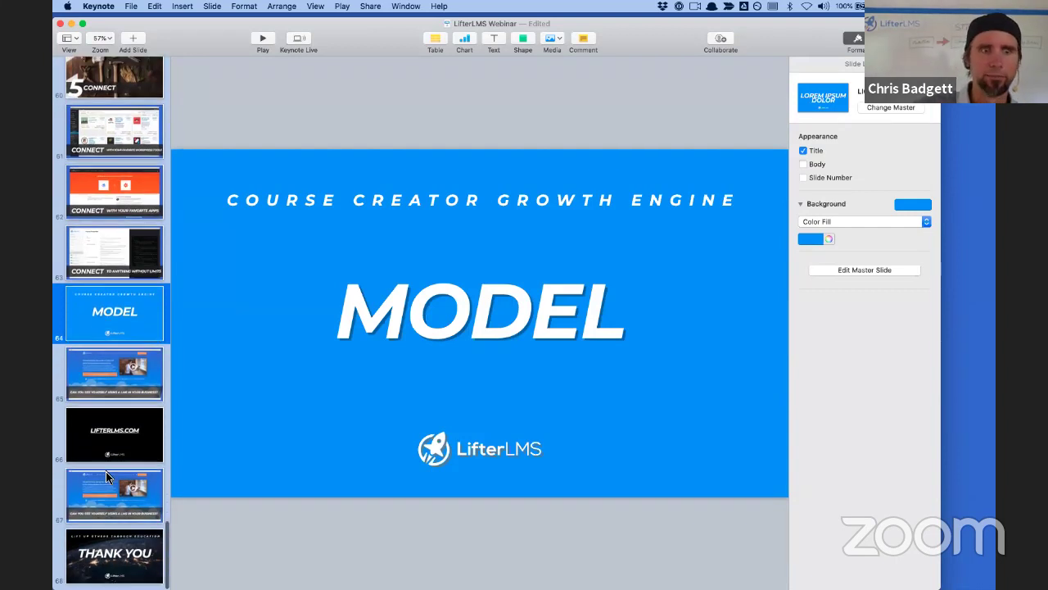
left_click(117, 366)
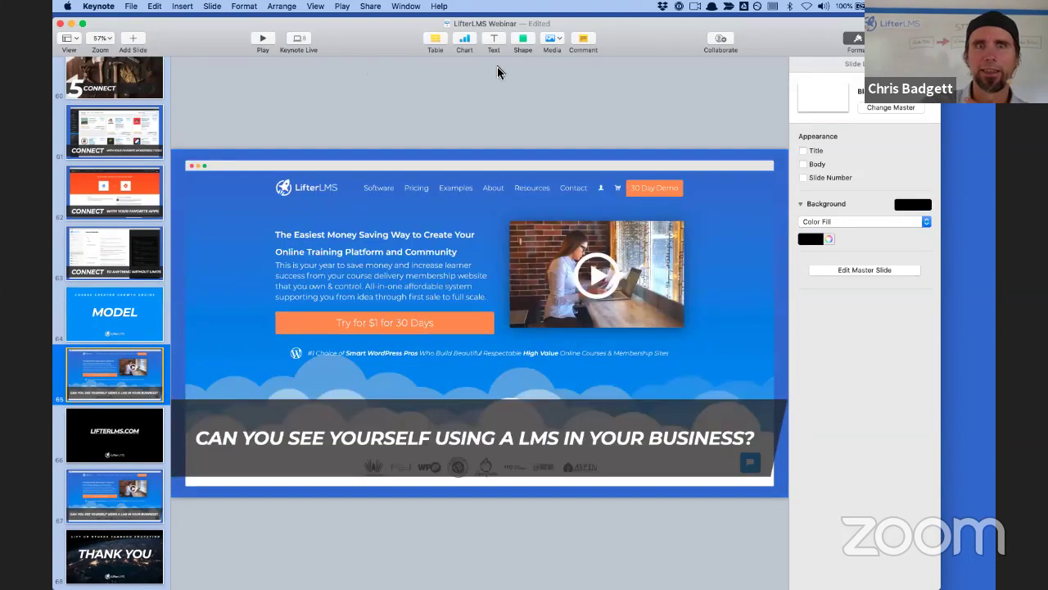
left_click(260, 39)
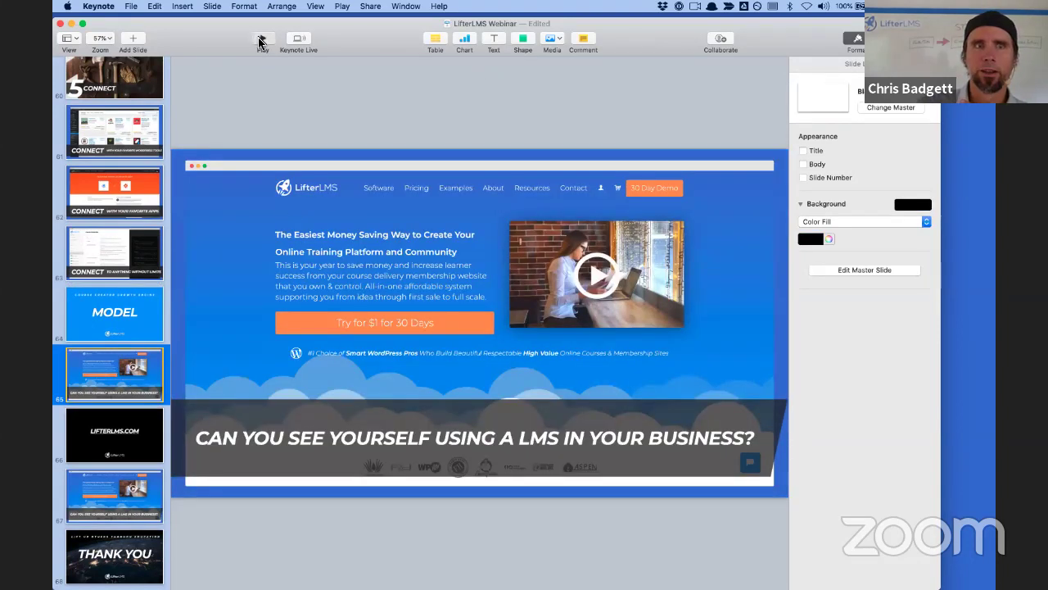
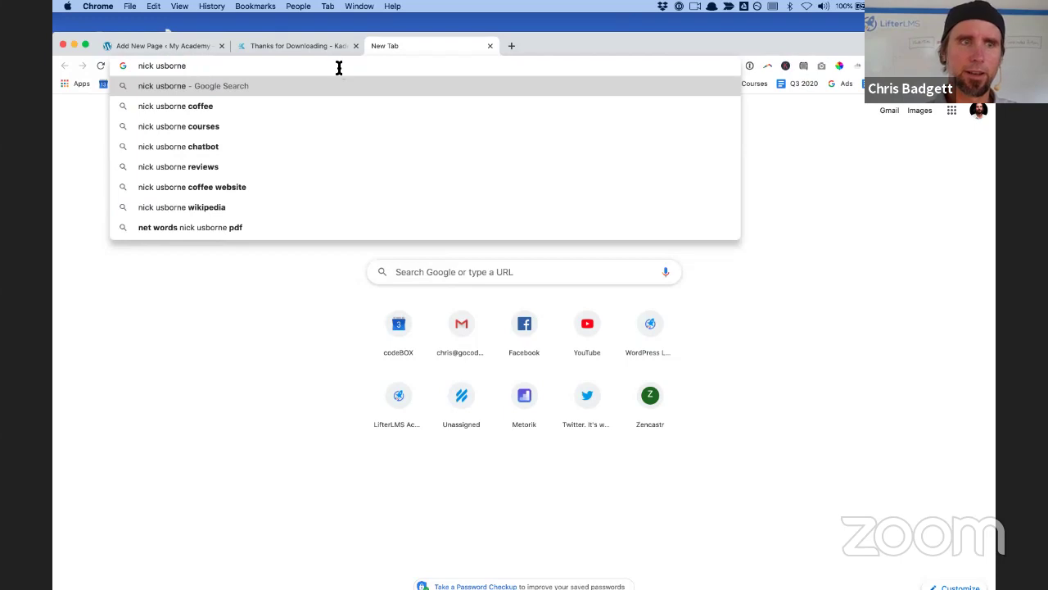
In Chrome, search the web for Nick Usborne, open his courses page, and view the Conversational Copywriting course page
key("Return")
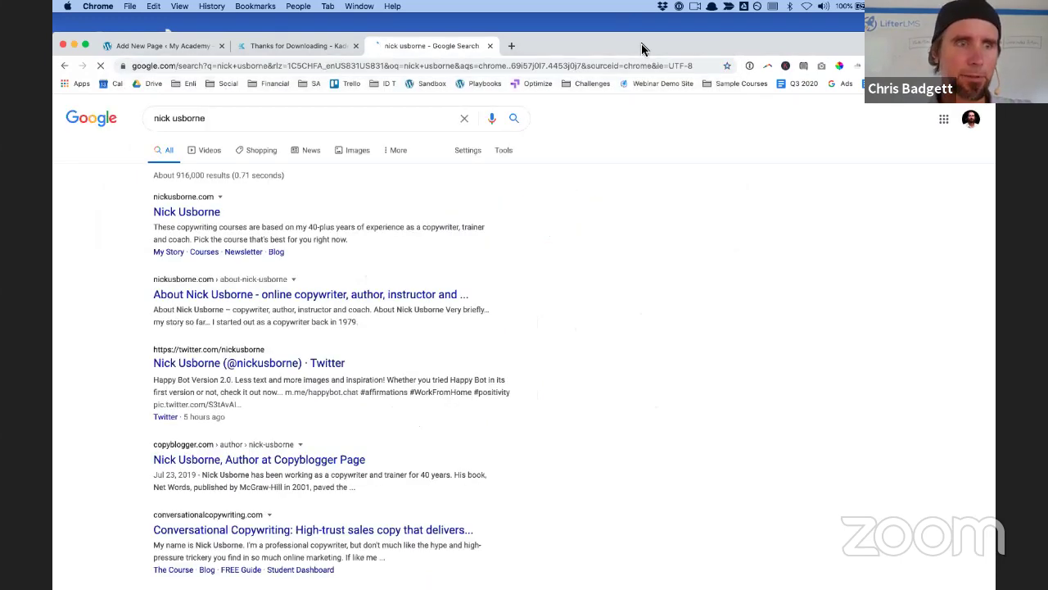
left_click(201, 213)
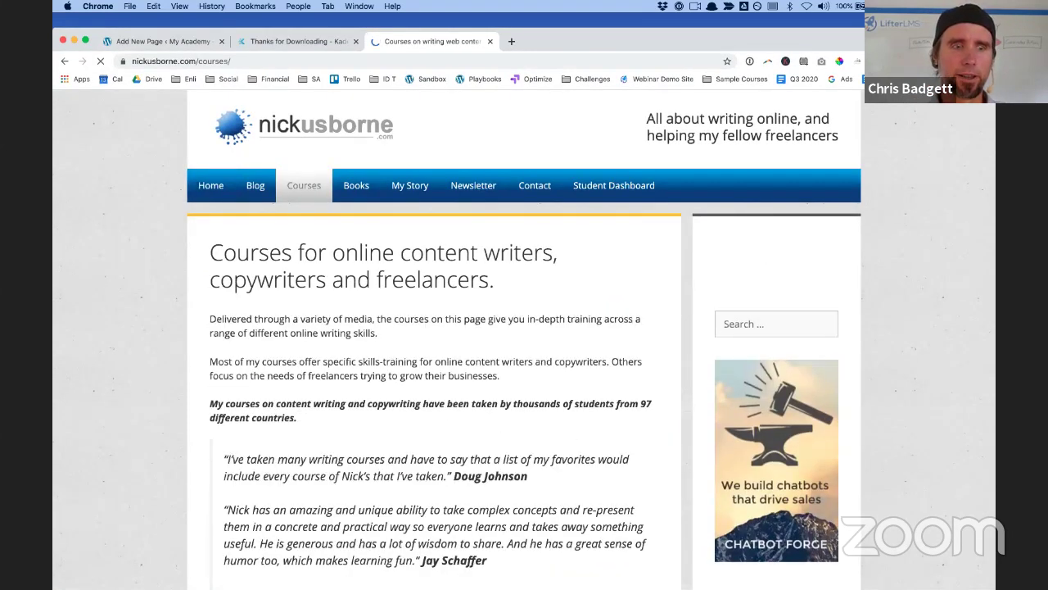
scroll(422, 395, "down", 10)
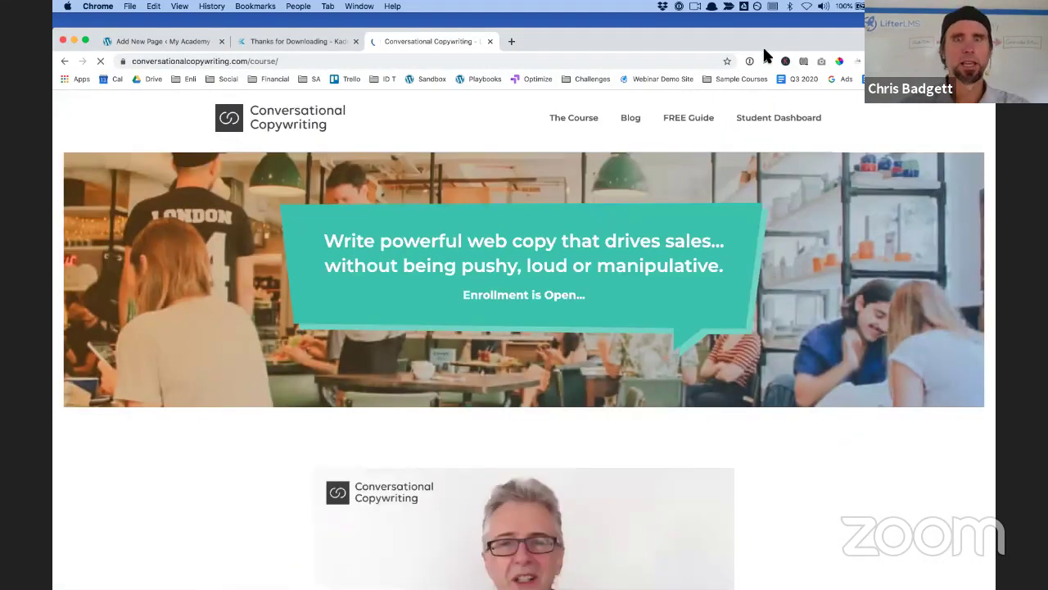
scroll(450, 136, "down", 15)
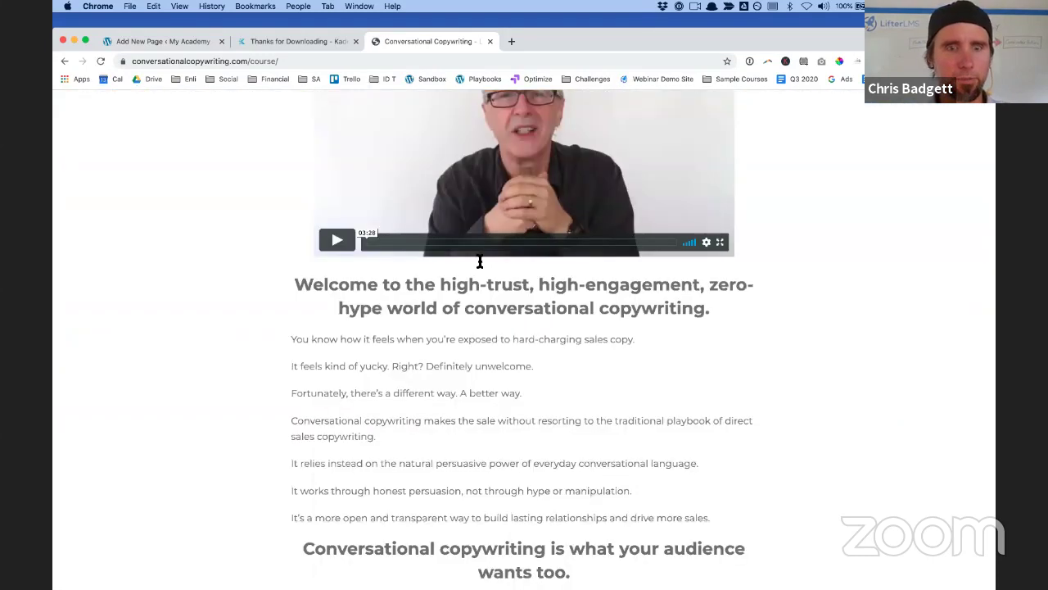
scroll(481, 266, "up", 15)
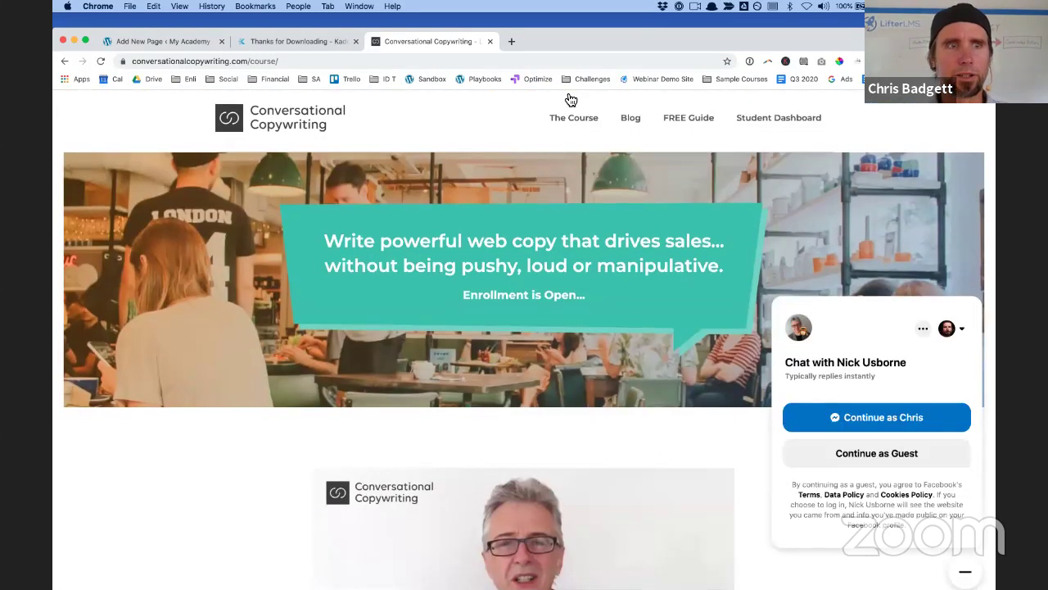
Reload the Conversational Copywriting course page, dismiss the free guide popup, and review the sales page through to its enrollment options
left_click(595, 116)
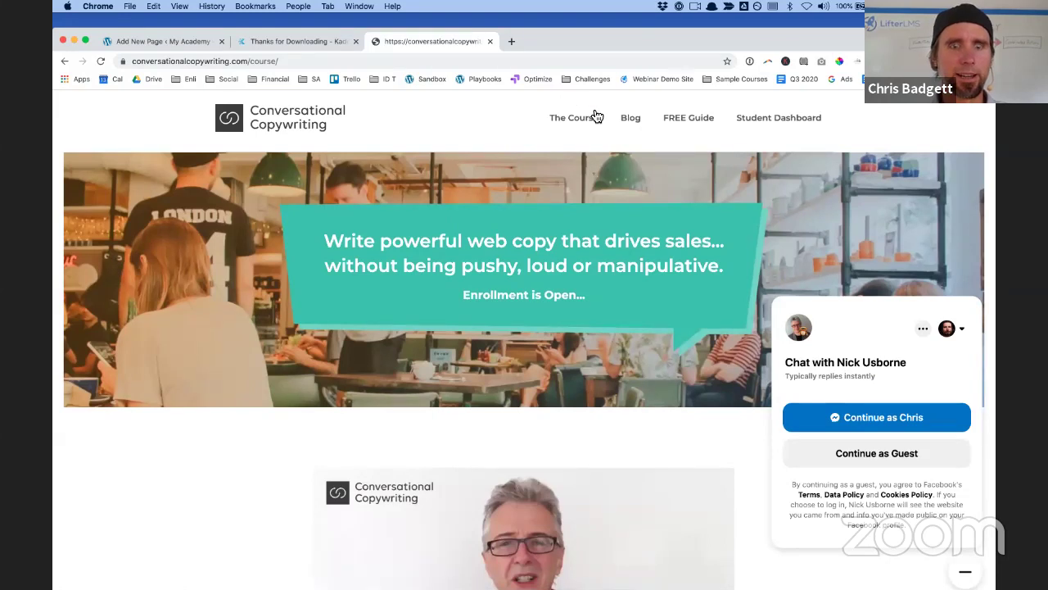
scroll(591, 107, "down", 5)
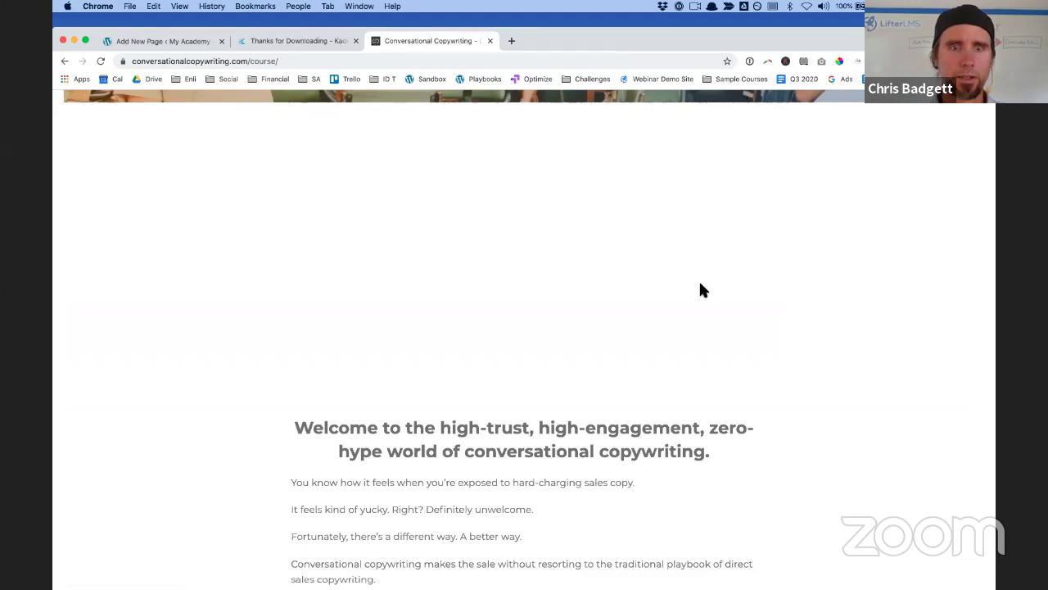
scroll(699, 287, "down", 6)
scroll(625, 438, "down", 10)
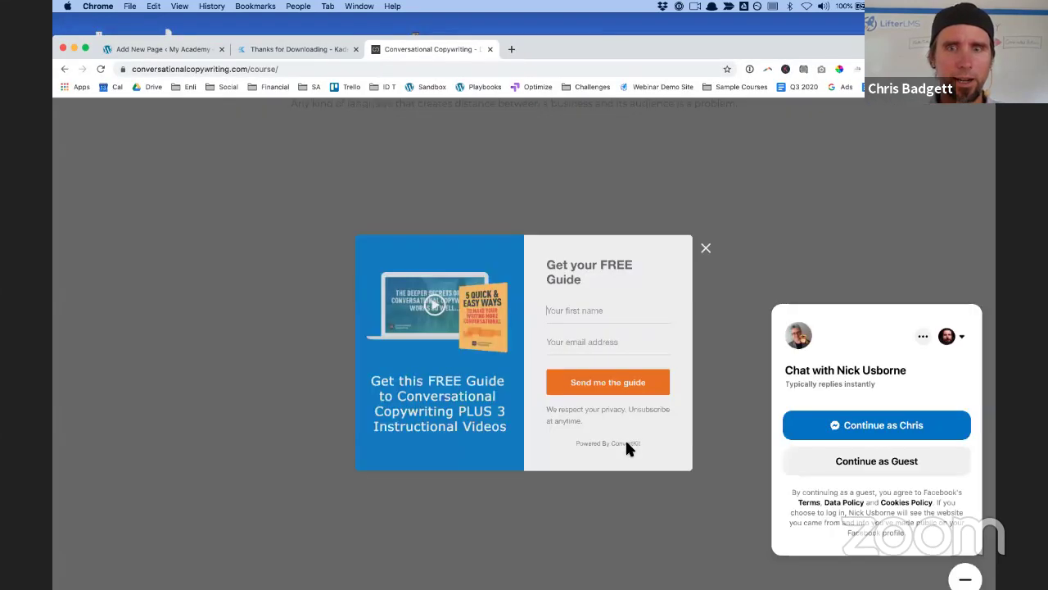
left_click(704, 249)
scroll(701, 250, "down", 15)
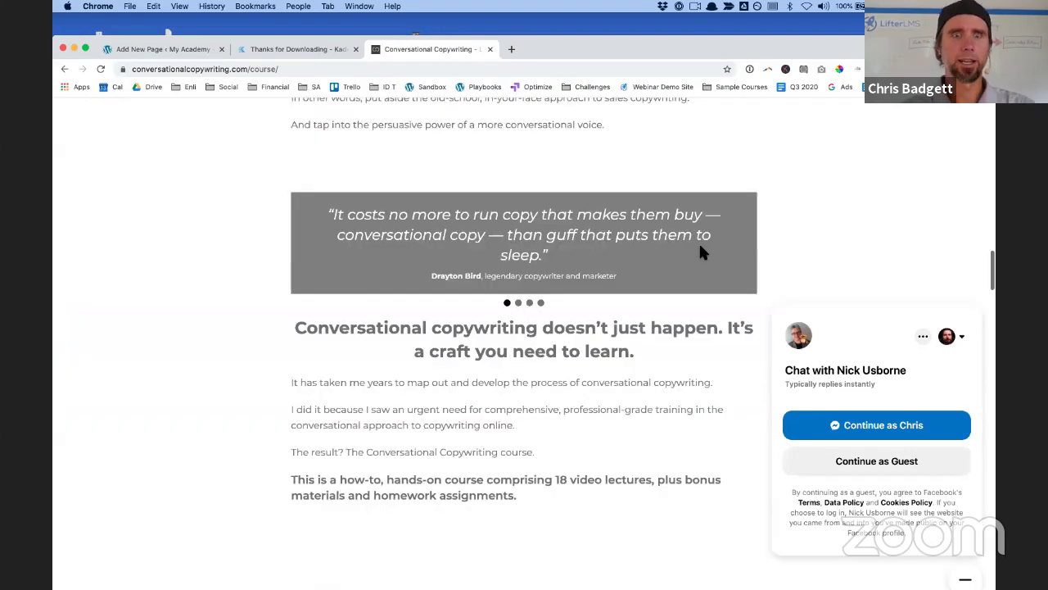
scroll(700, 250, "down", 10)
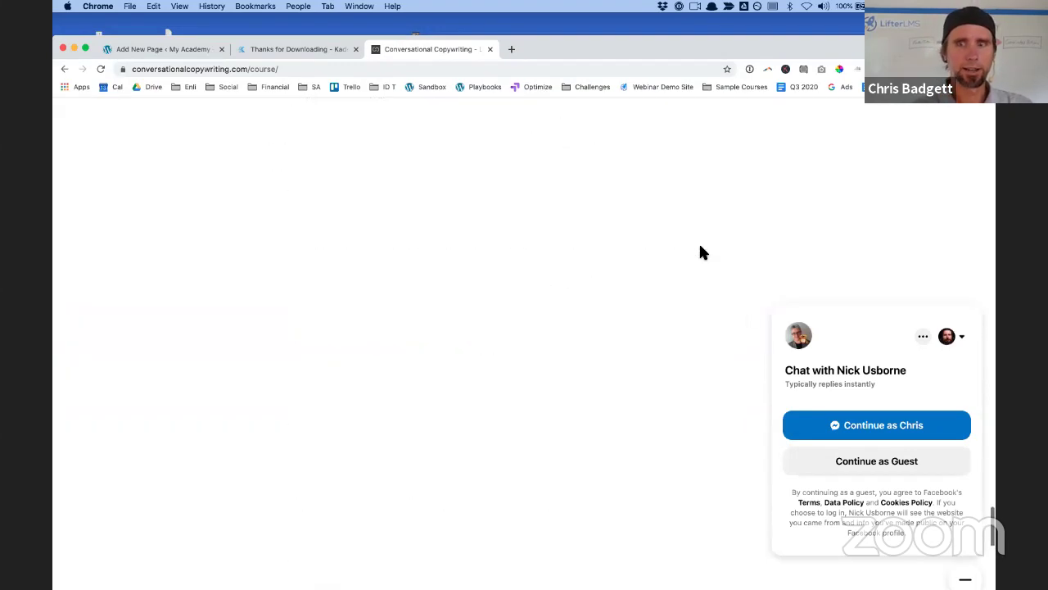
scroll(700, 250, "down", 7)
scroll(700, 250, "down", 1)
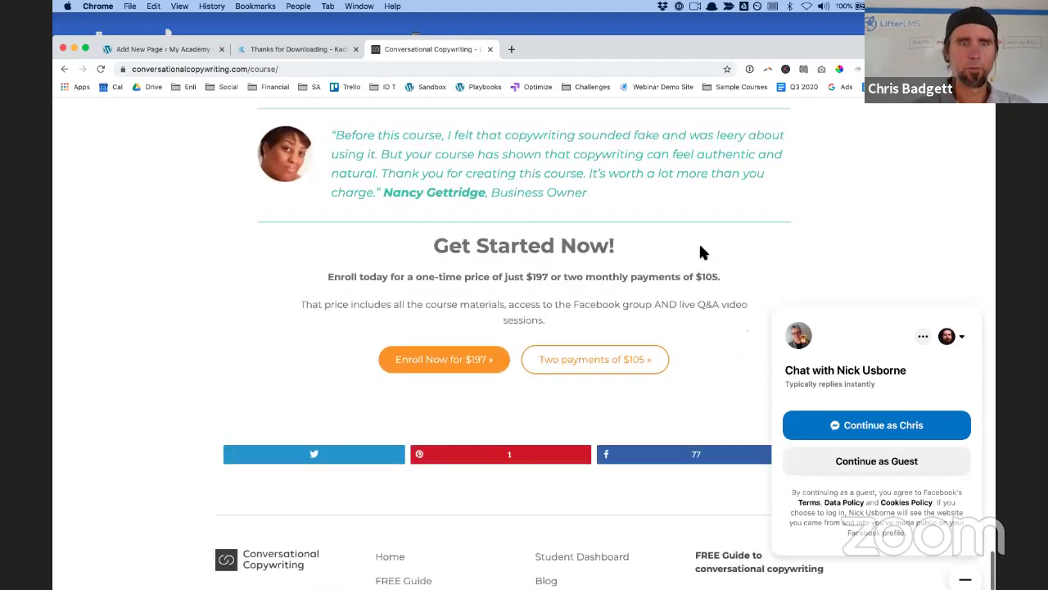
scroll(586, 322, "up", 1)
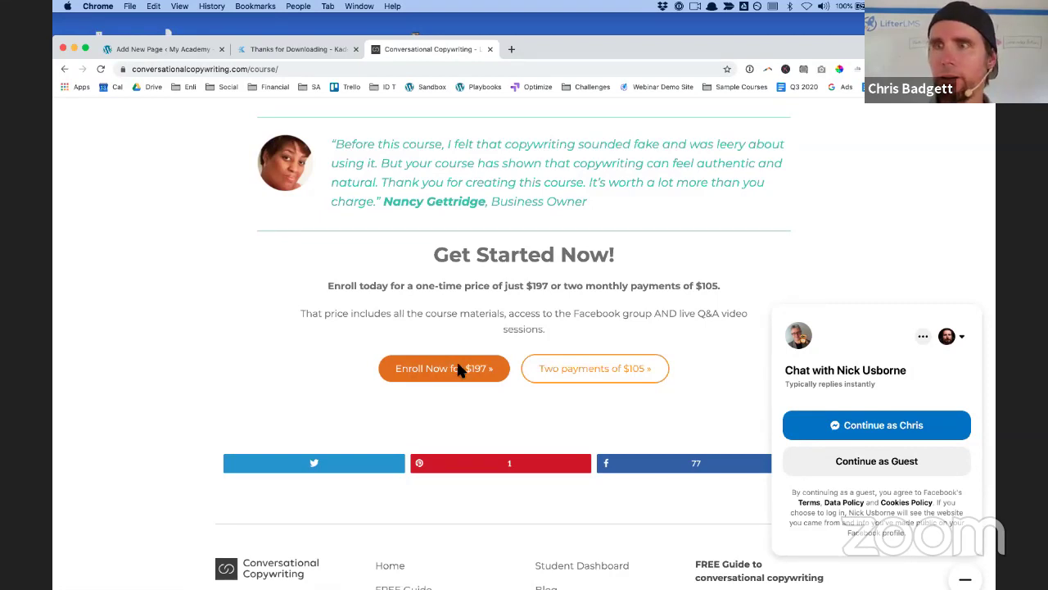
Open the checkout for the $197 one-time enrollment, review its billing and payment details, and go to the site's homepage
left_click(458, 367)
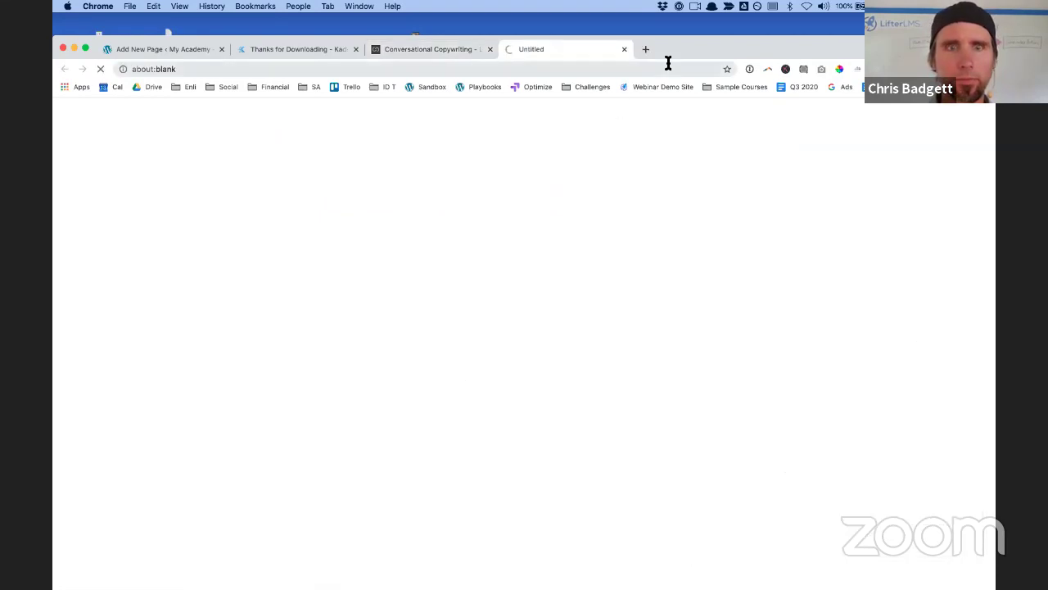
left_click_drag(799, 49, 800, 29)
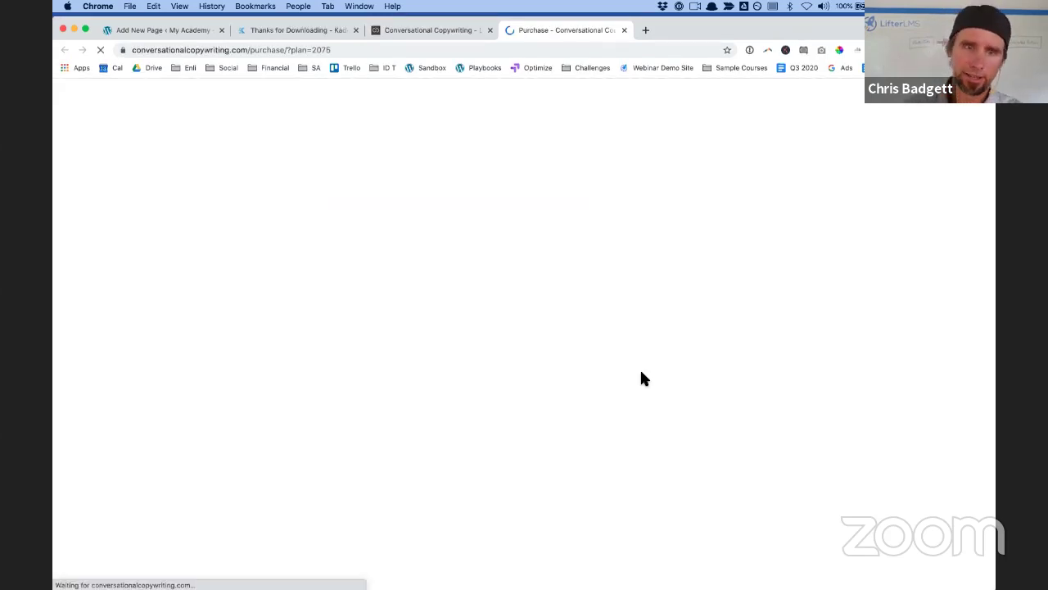
scroll(641, 375, "down", 2)
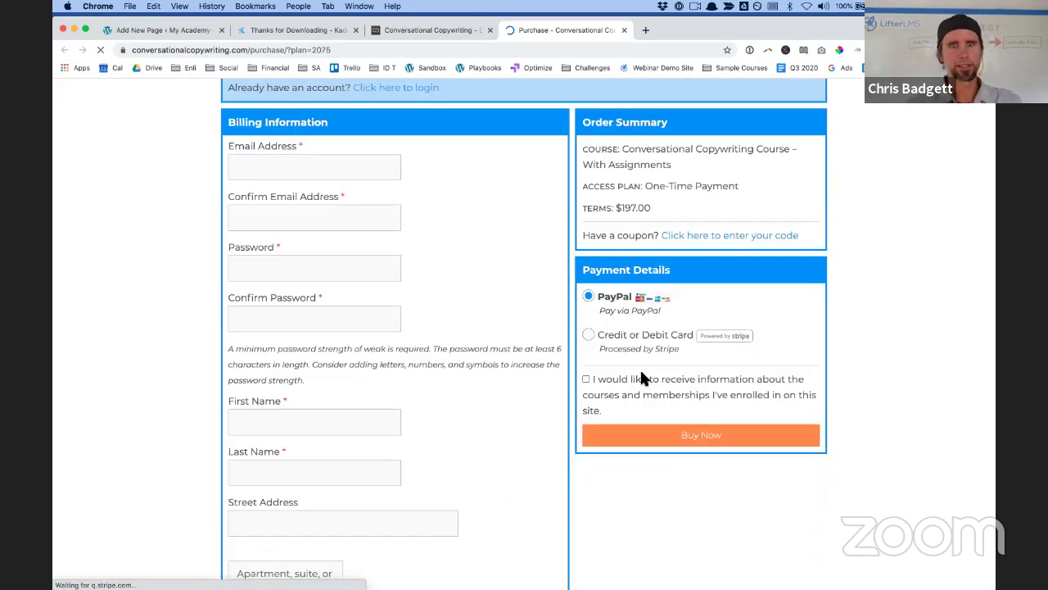
scroll(642, 376, "down", 1)
scroll(641, 377, "up", 3)
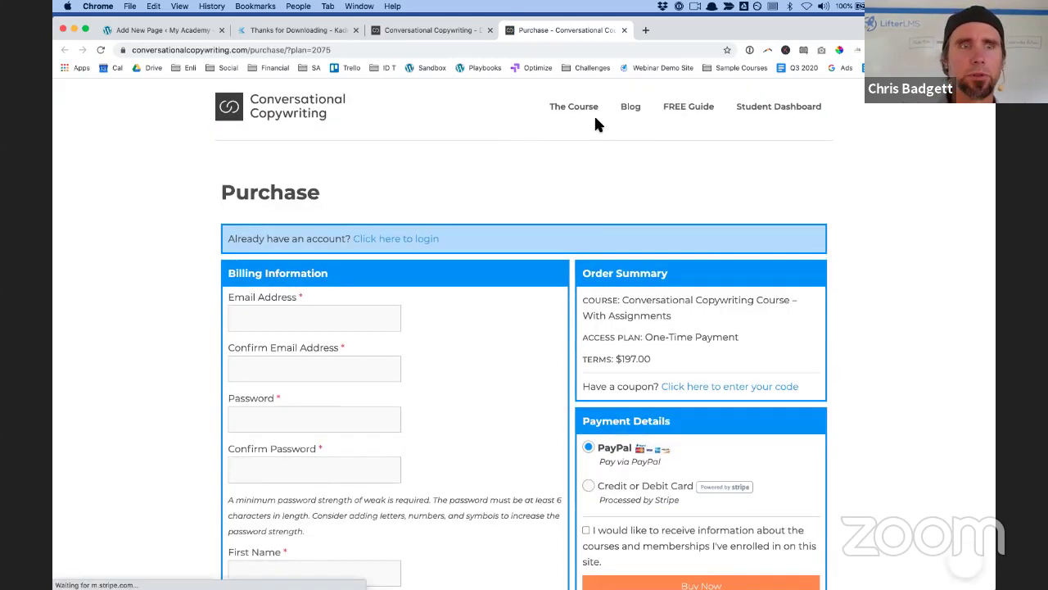
left_click(466, 85)
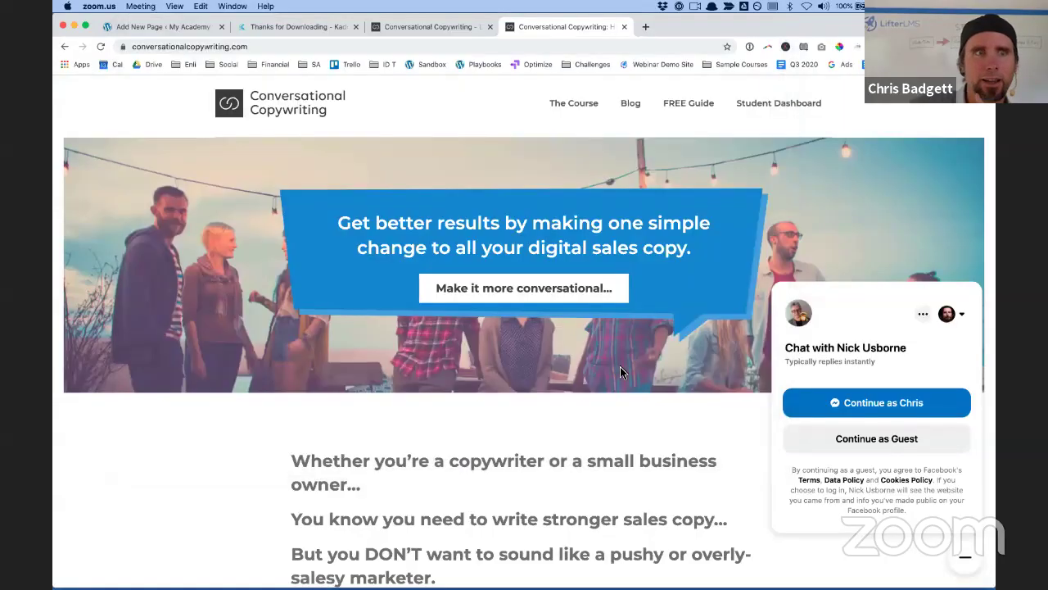
Return to the My Academy admin, leave the File Library page editor without saving, and open the Zoom Mastery course for editing
left_click(174, 33)
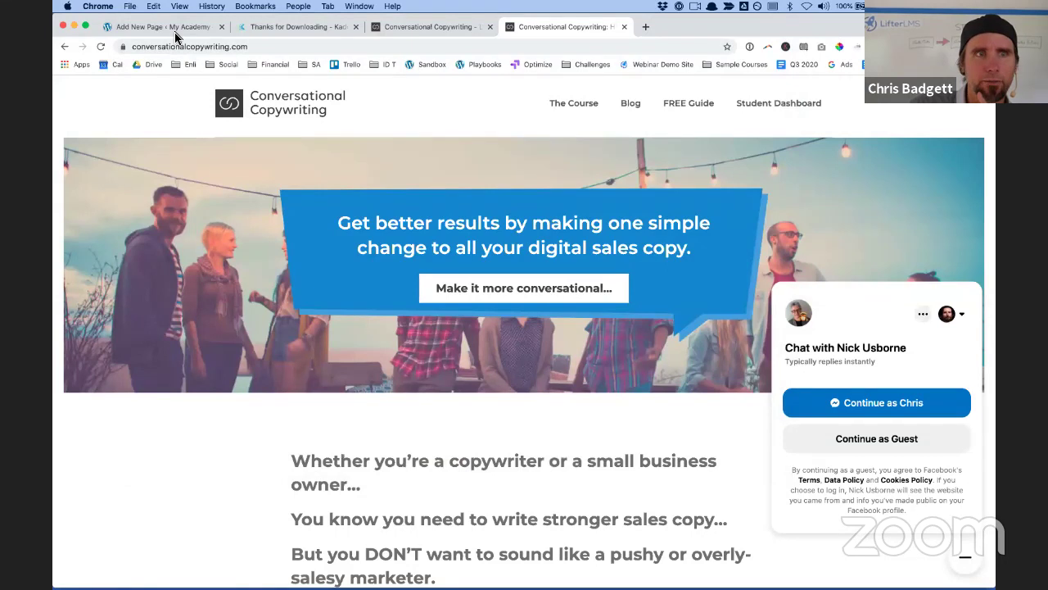
left_click(175, 29)
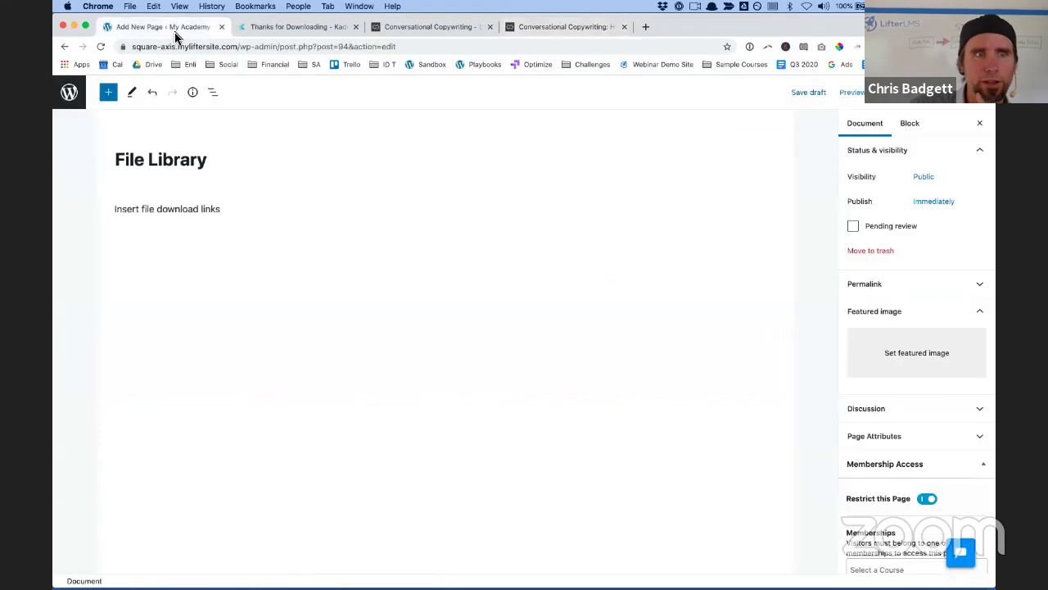
left_click(69, 92)
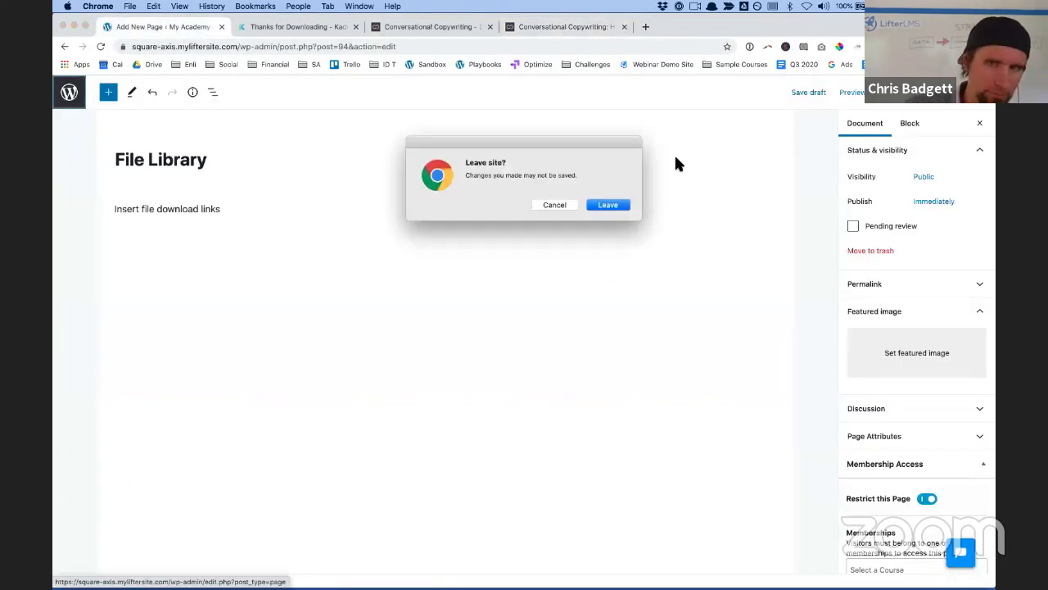
left_click(622, 208)
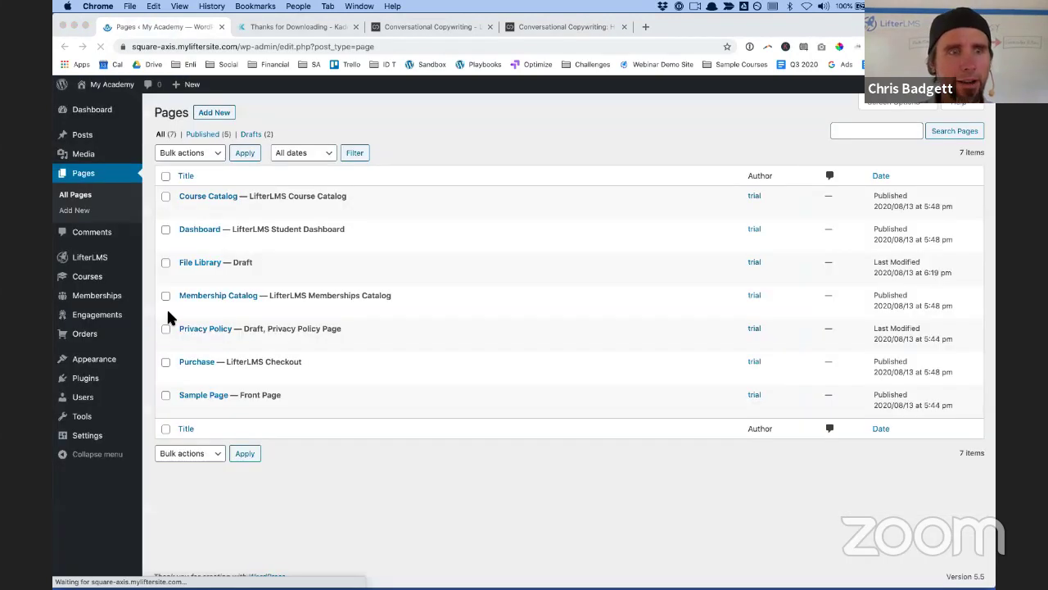
left_click(86, 281)
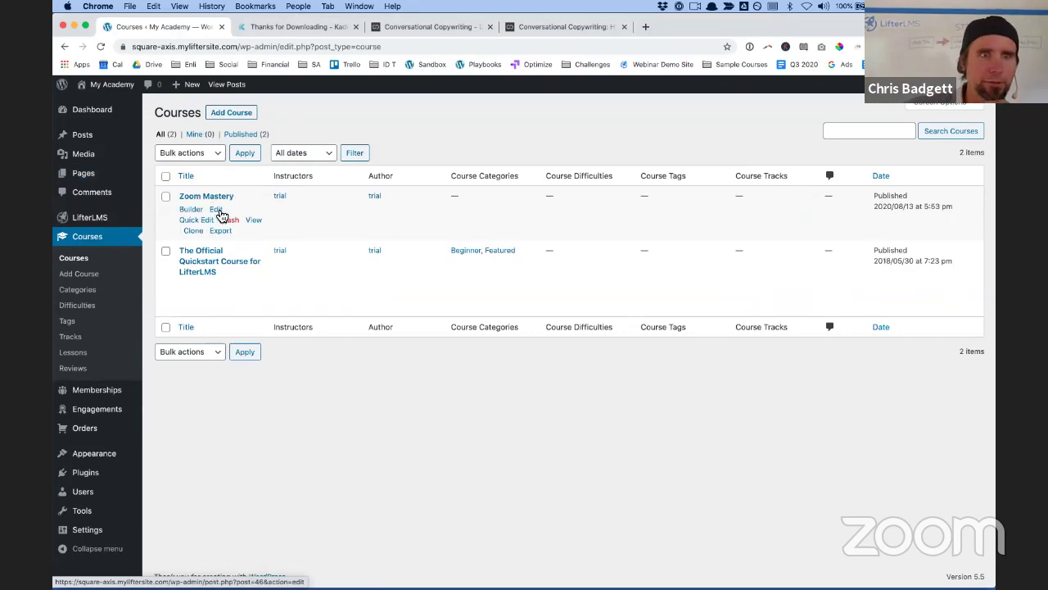
left_click(217, 211)
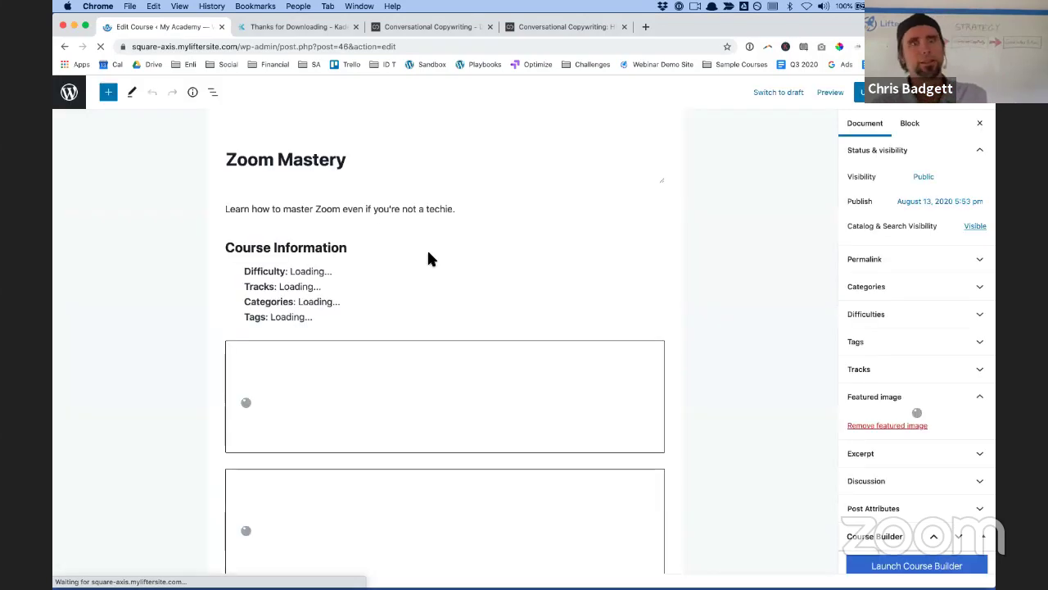
Review the Zoom Mastery course page from its description and lessons through to its Course Options and Access Plans sections
scroll(428, 258, "down", 4)
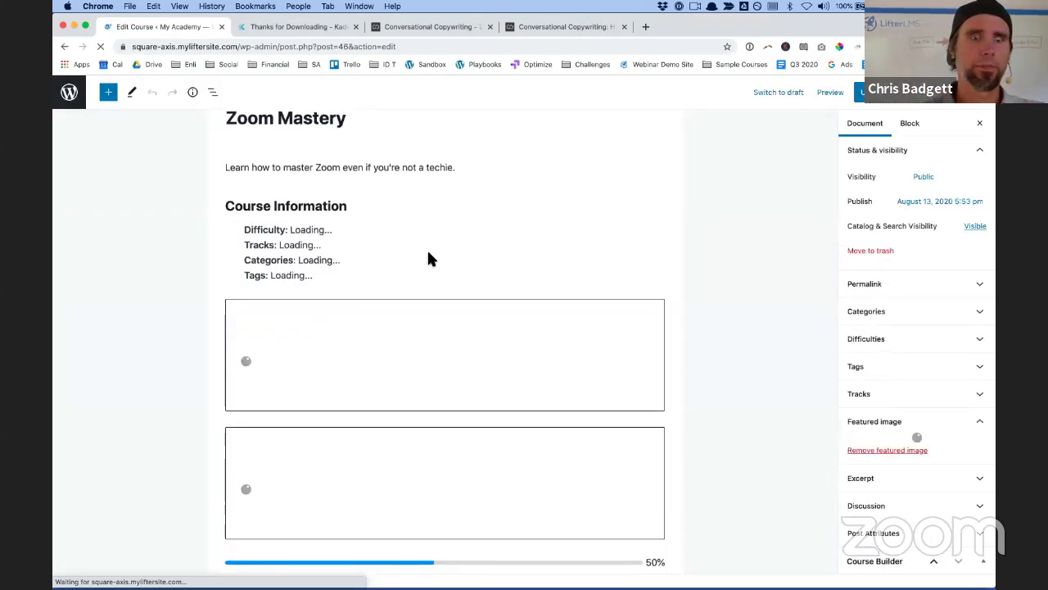
scroll(469, 317, "down", 10)
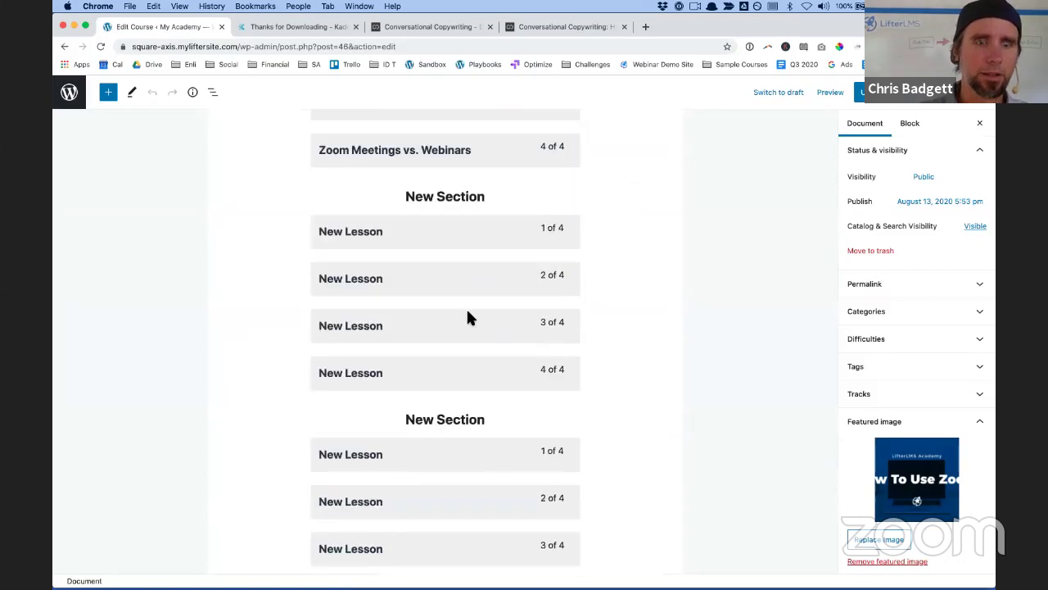
scroll(469, 319, "down", 7)
scroll(466, 318, "down", 2)
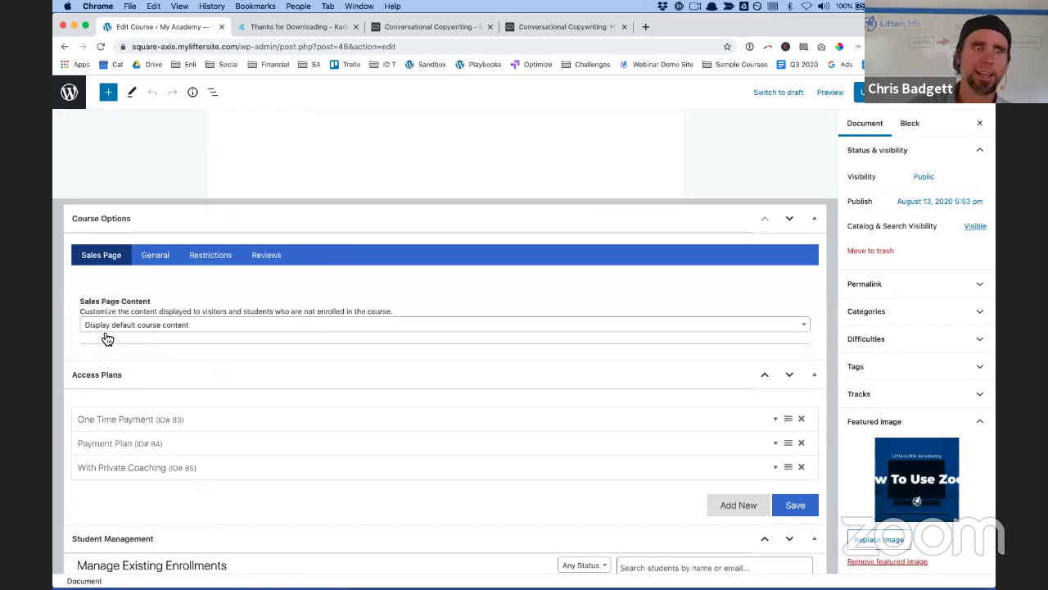
scroll(216, 284, "up", 5)
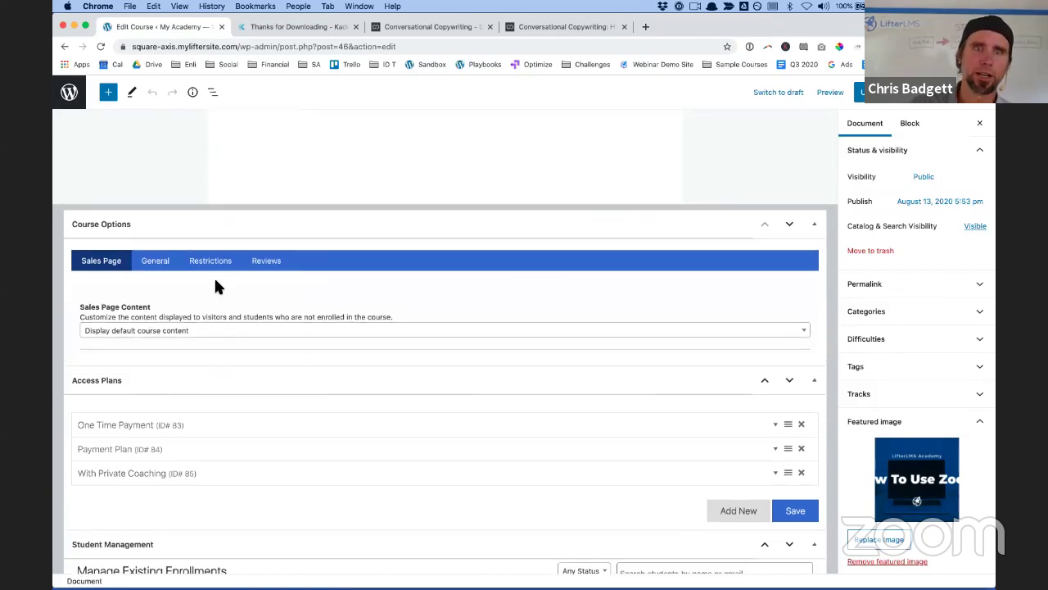
scroll(246, 275, "down", 1)
scroll(261, 266, "down", 2)
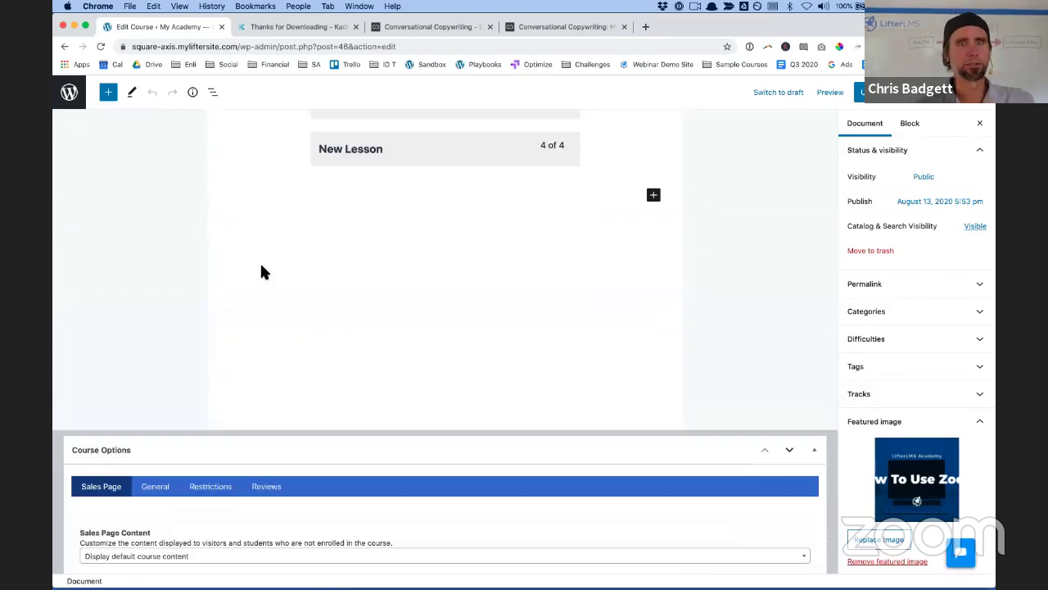
scroll(261, 266, "up", 10)
scroll(262, 267, "down", 10)
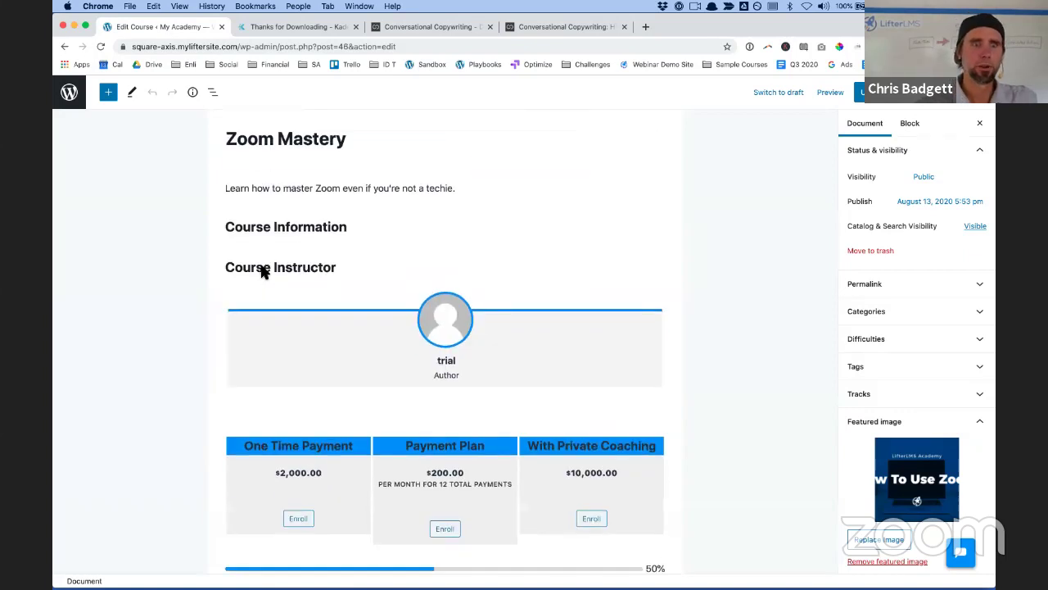
scroll(261, 271, "down", 2)
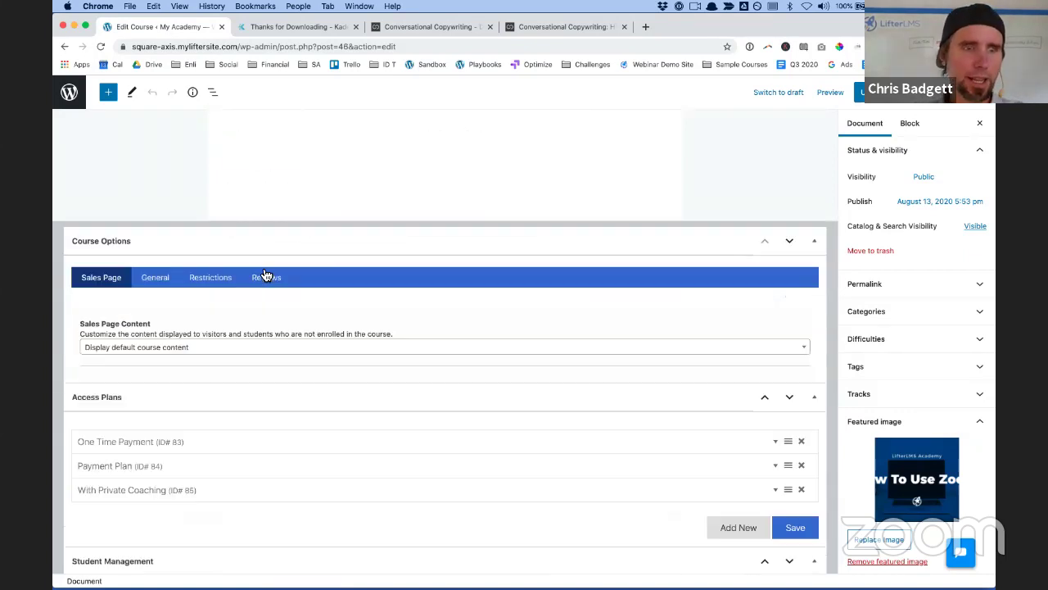
View the Sales Page Content choices without changing the selection, and collapse the Course Options section
left_click(267, 339)
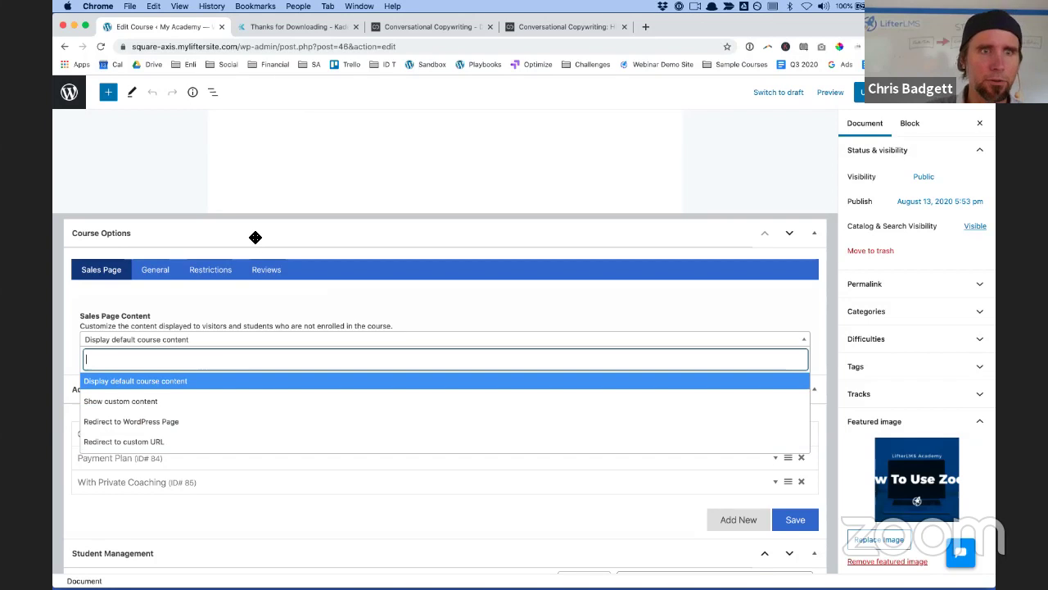
left_click(491, 154)
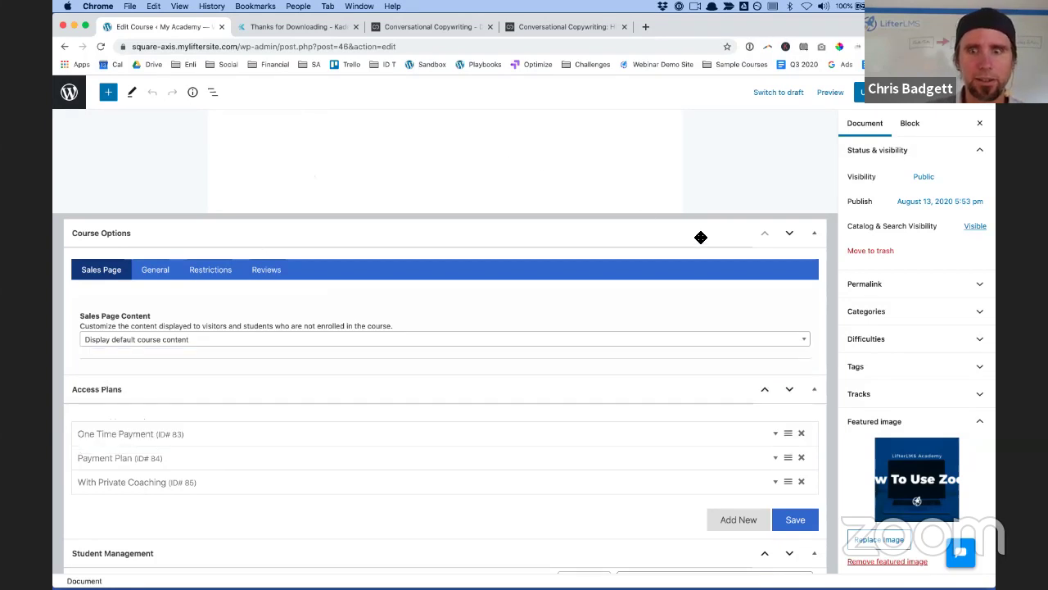
left_click(814, 234)
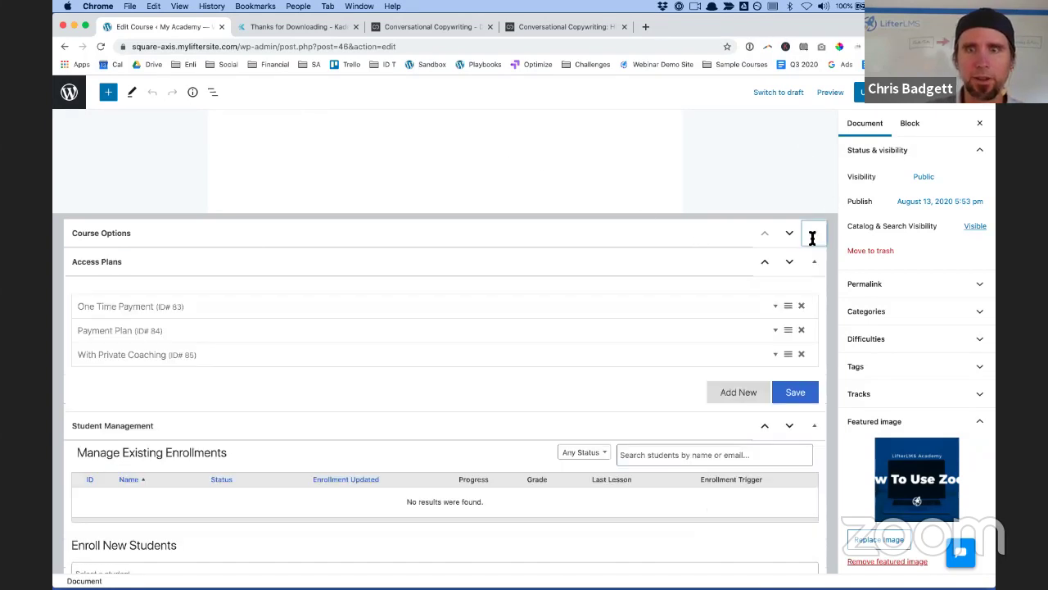
Browse the library of insertable blocks through to the LifterLMS blocks
scroll(743, 175, "up", 5)
scroll(741, 165, "up", 10)
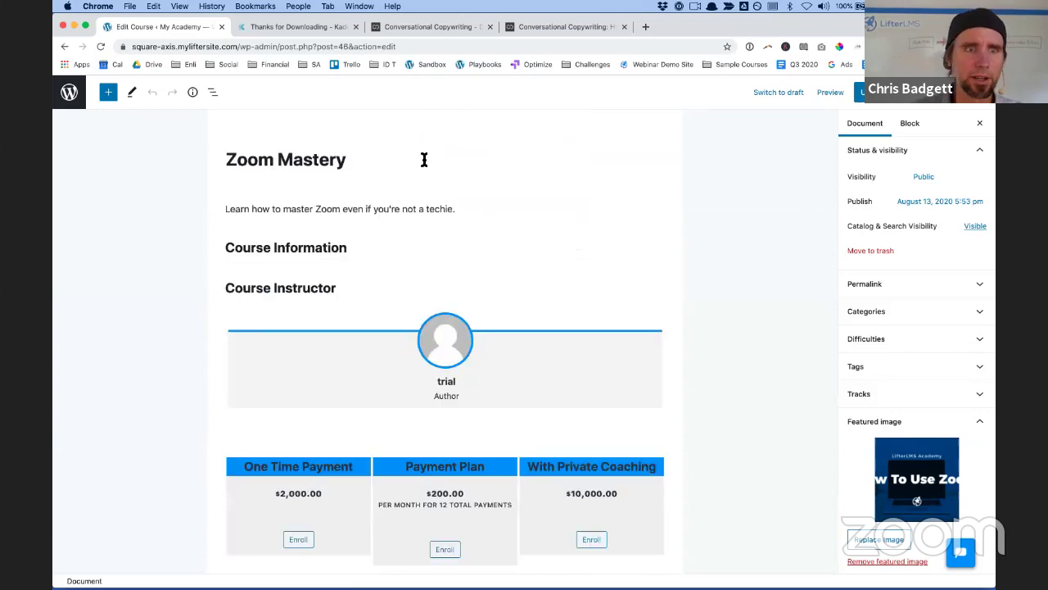
left_click(109, 94)
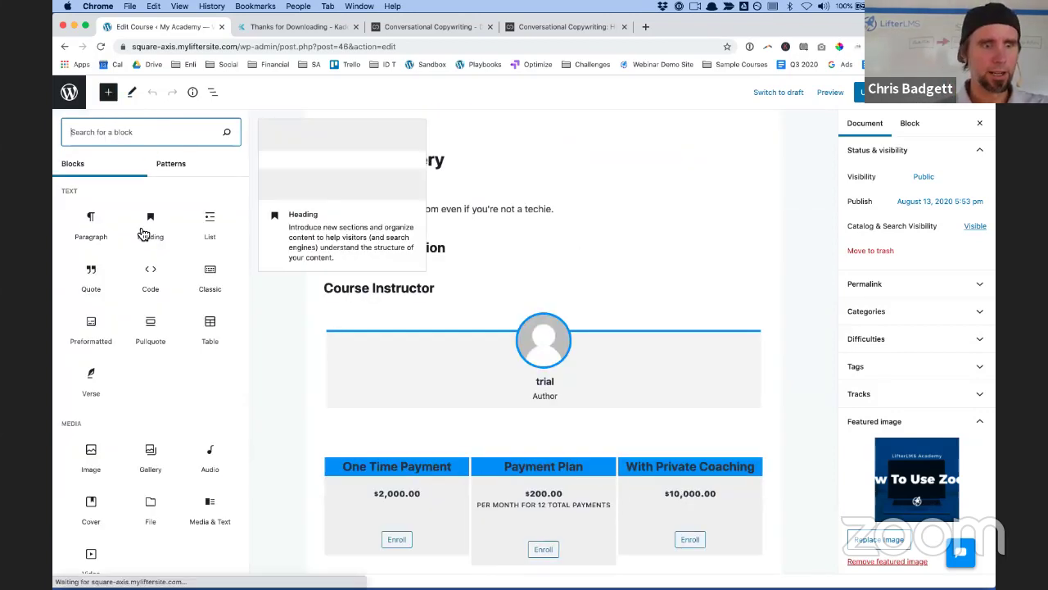
scroll(146, 287, "down", 10)
scroll(149, 335, "down", 10)
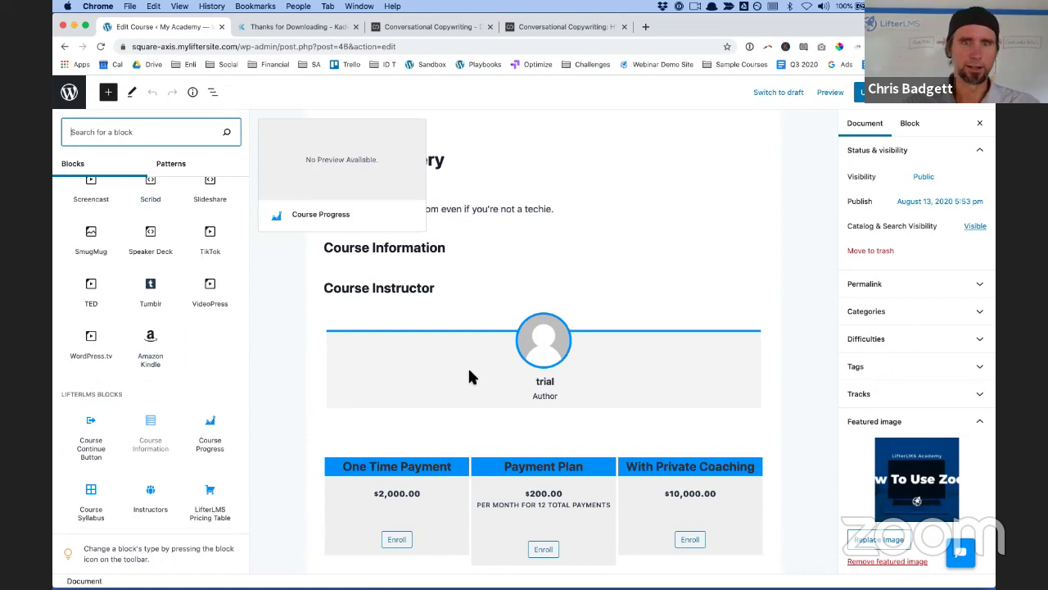
Show the LifterLMS instructor settings for the Instructors block, and remove that block from the Zoom Mastery course page
left_click(402, 434)
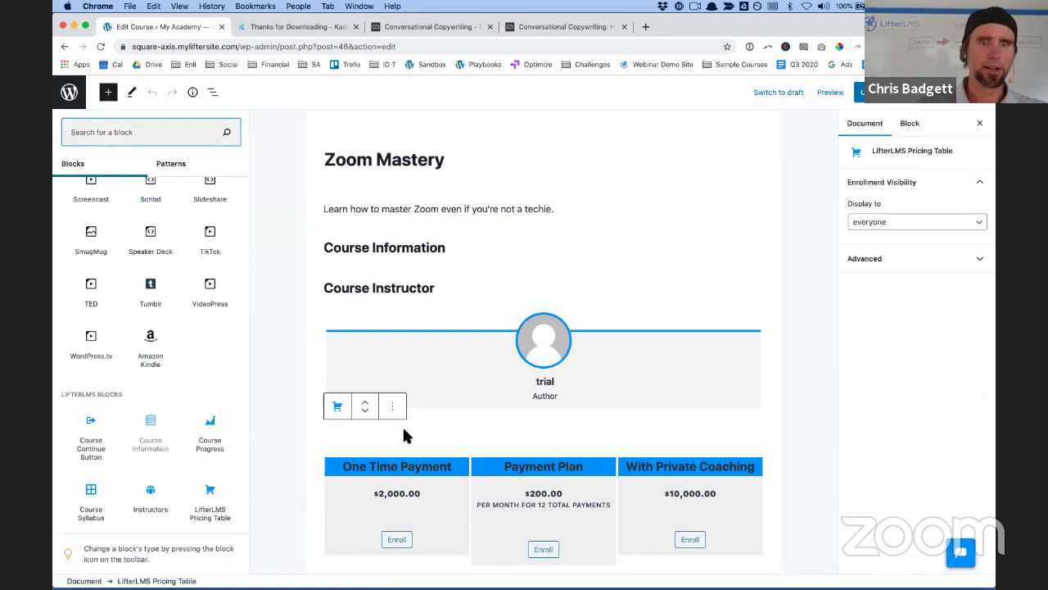
left_click(354, 365)
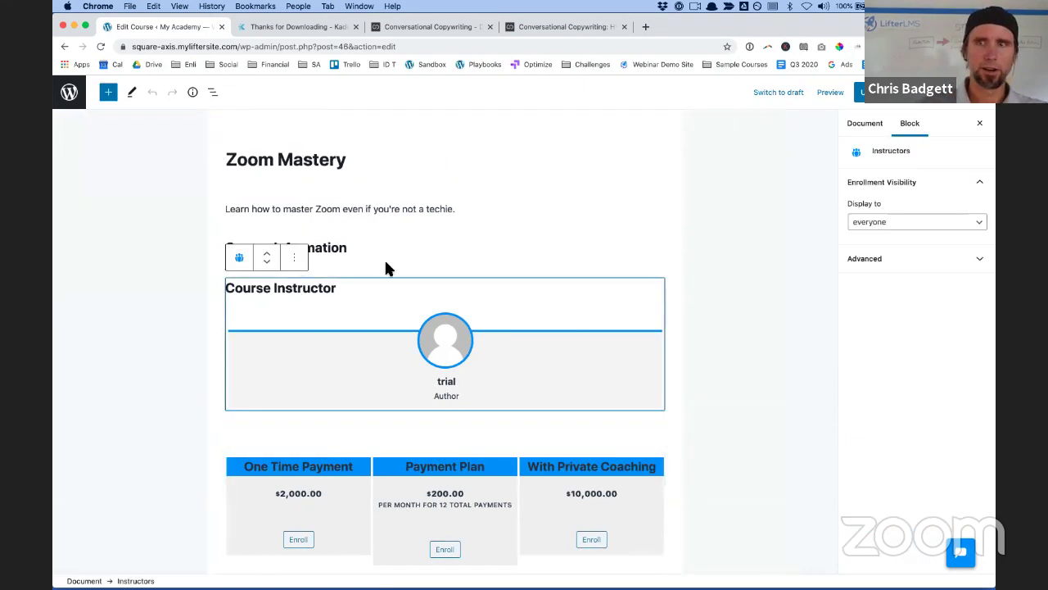
left_click(963, 98)
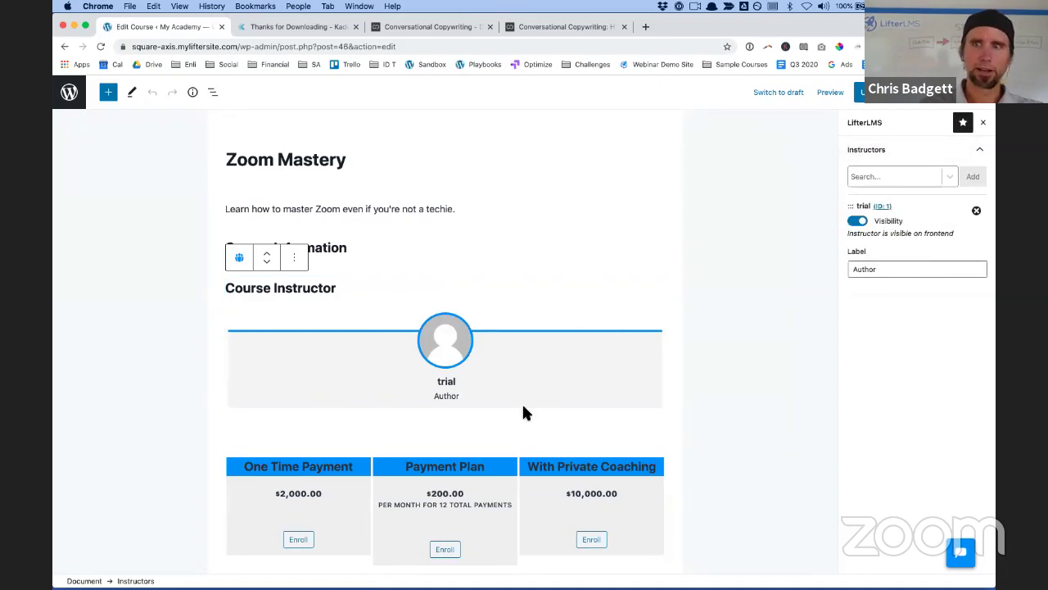
left_click(294, 257)
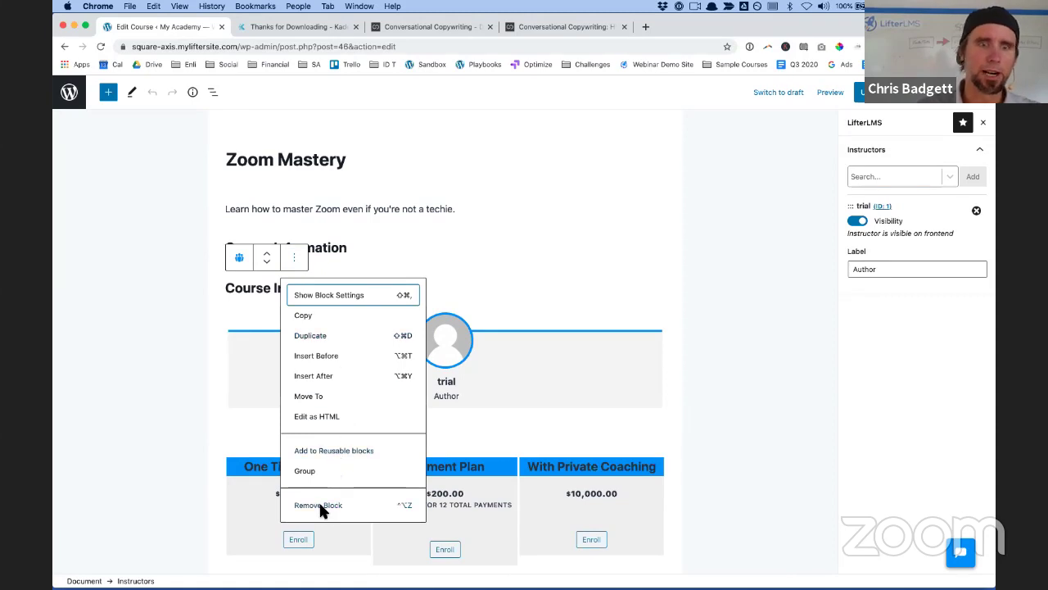
left_click(321, 502)
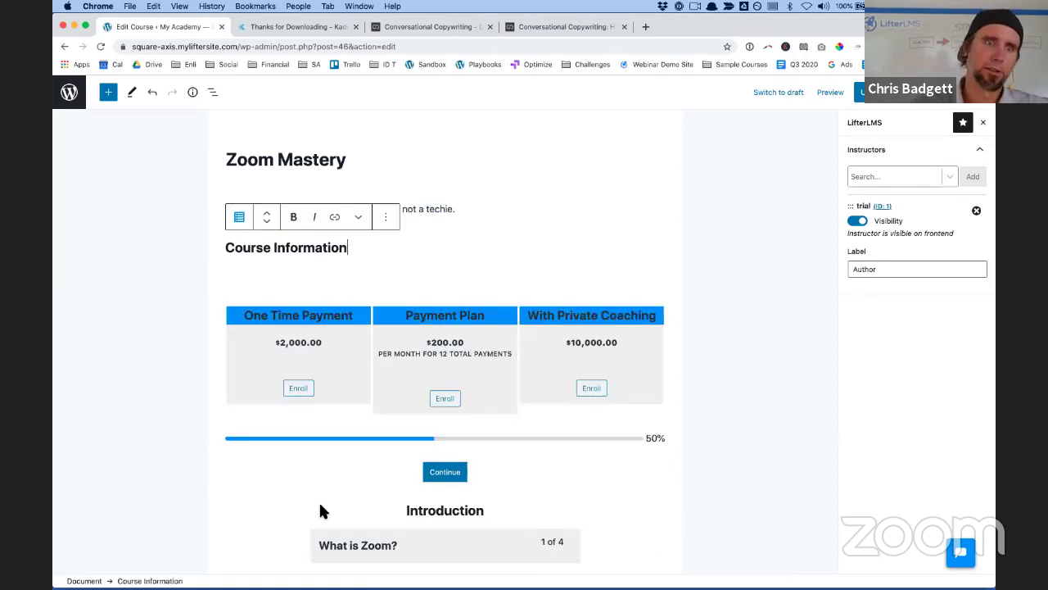
View the block actions for Course Information without applying any, and select the LifterLMS pricing table to inspect it
left_click(385, 217)
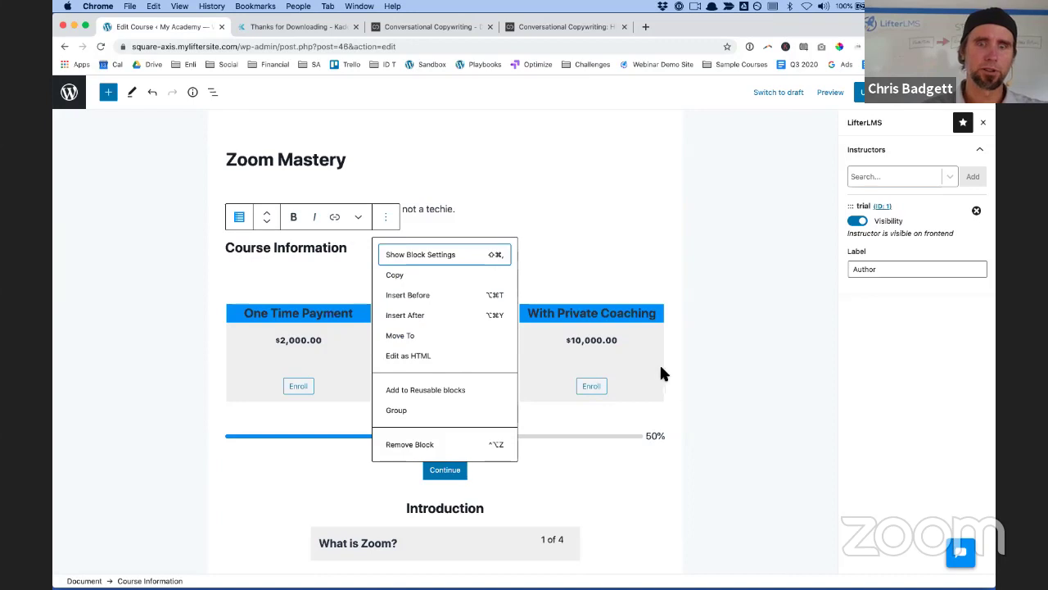
left_click(623, 343)
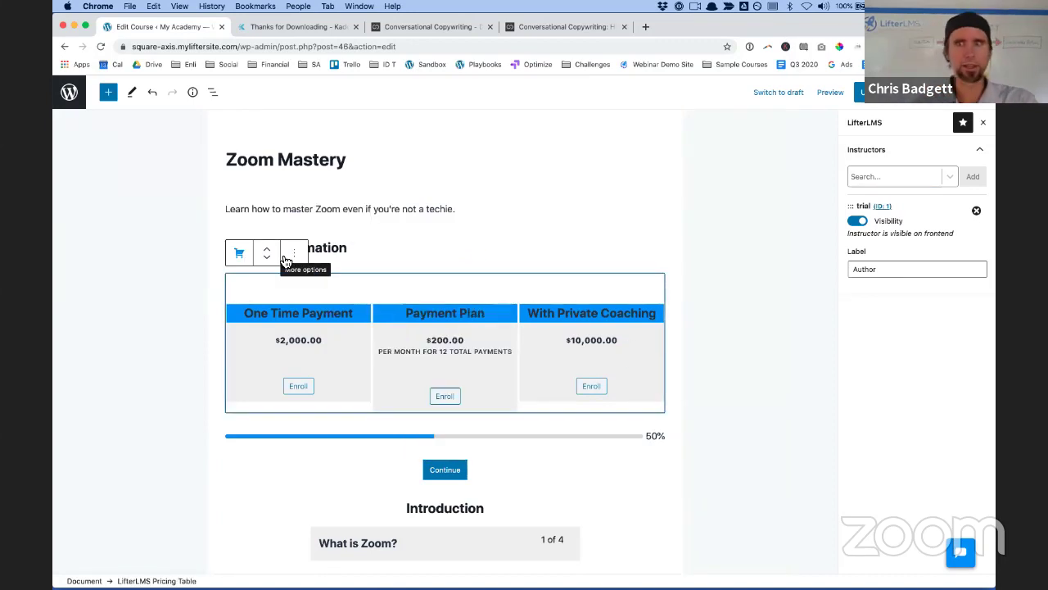
left_click(334, 162)
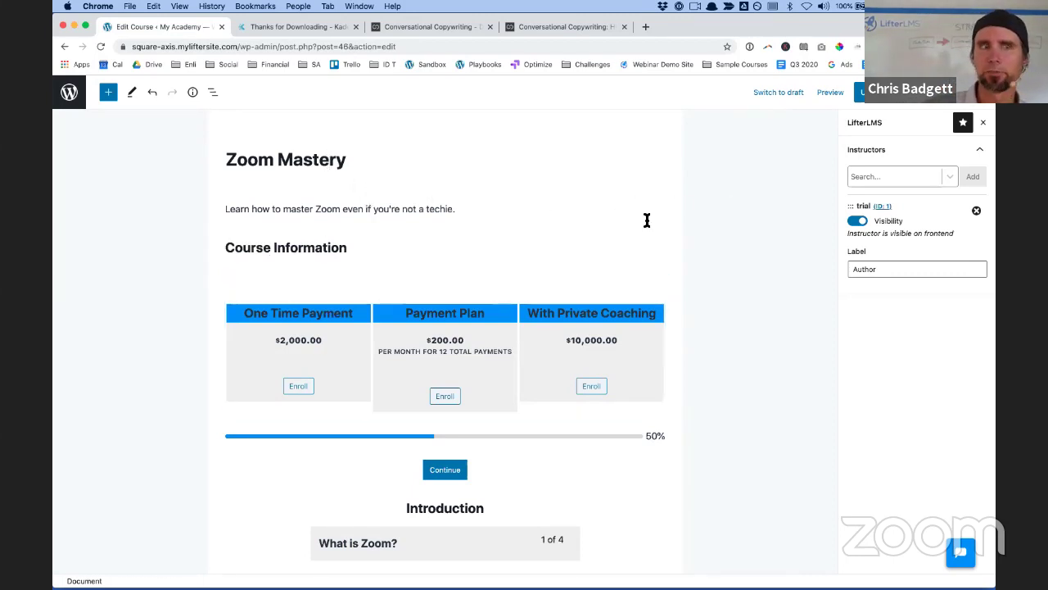
left_click(469, 204)
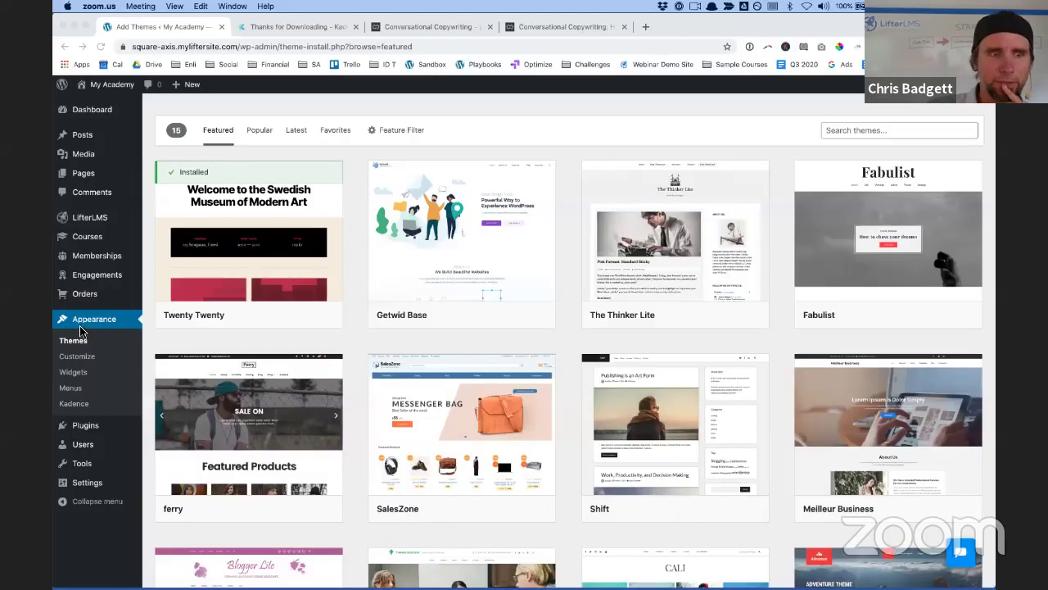
Open the installed themes list and go from there to the page for adding a new theme
scroll(79, 344, "up", 5)
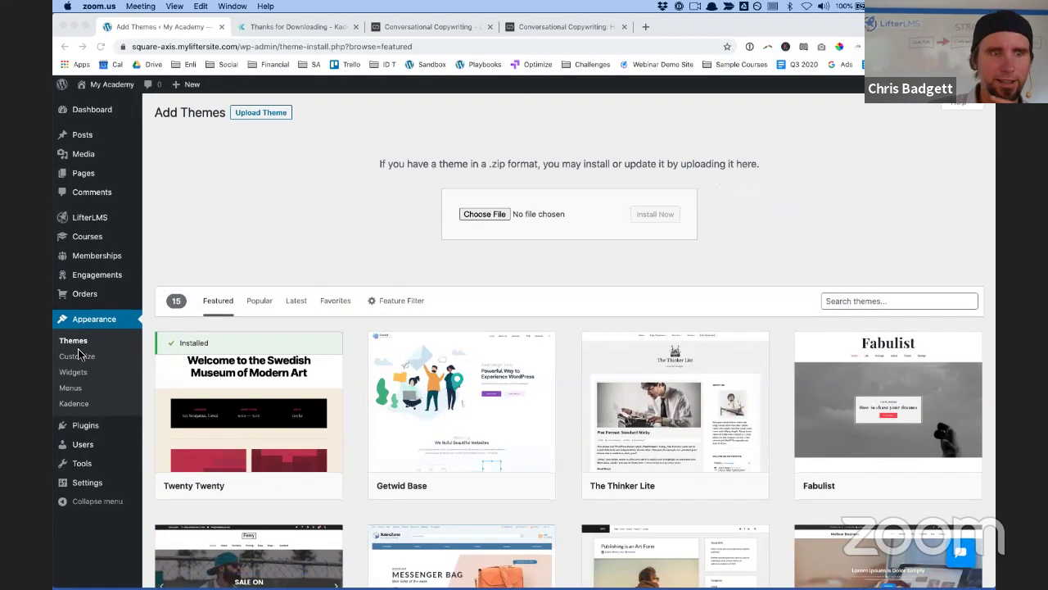
left_click(78, 347)
left_click(77, 342)
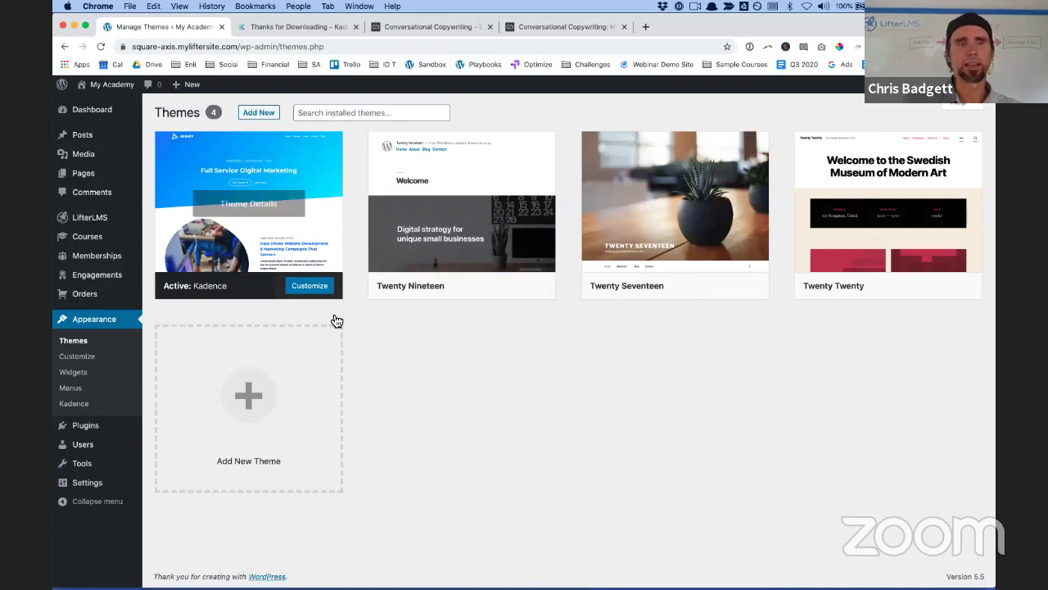
left_click(249, 426)
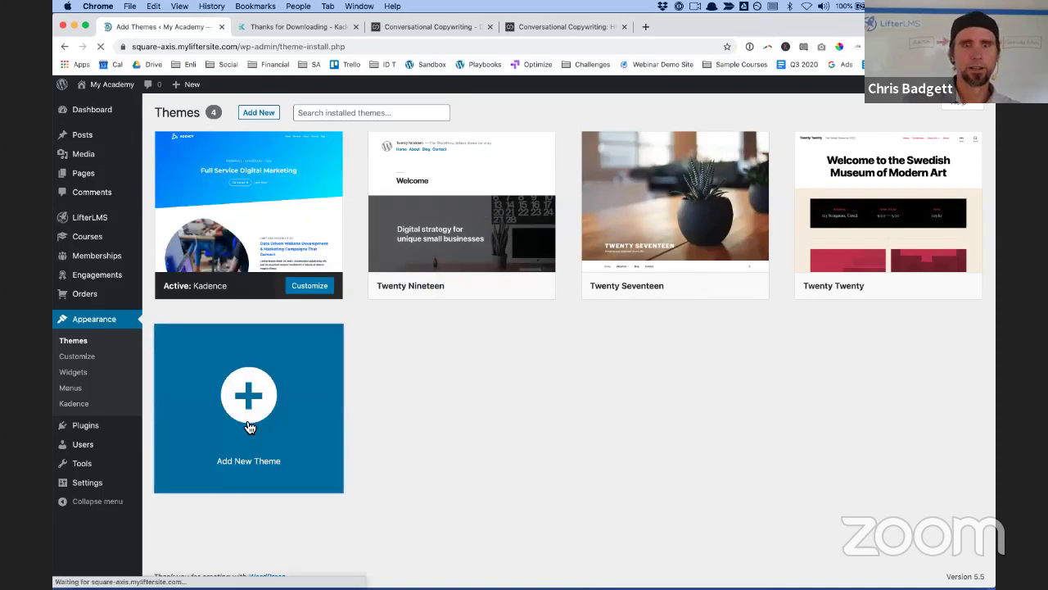
left_click(863, 145)
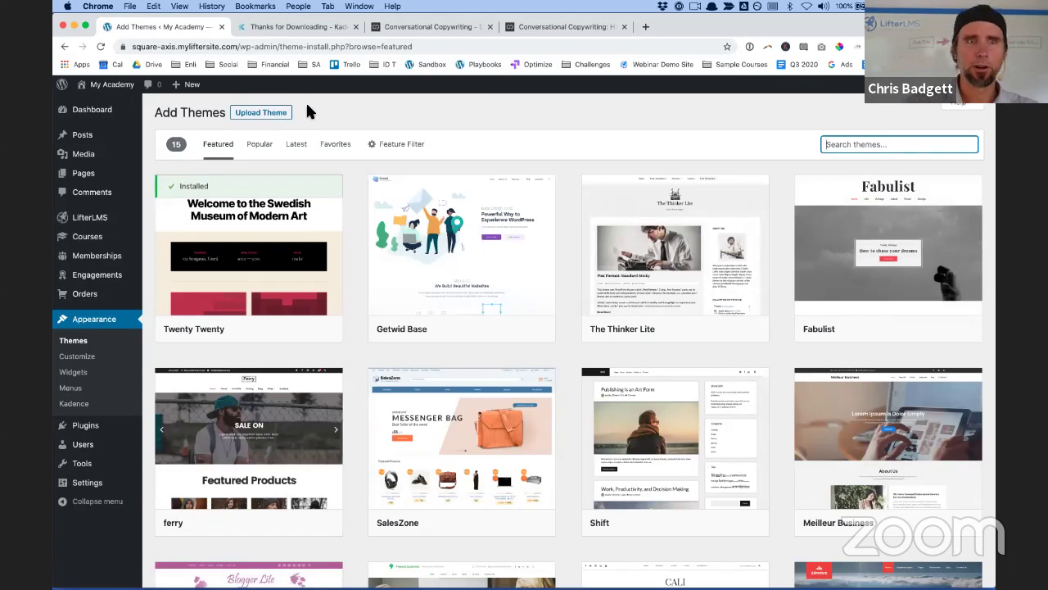
Start a theme upload, select kadence.zip from the Desktop, and cancel the file selection
left_click(279, 114)
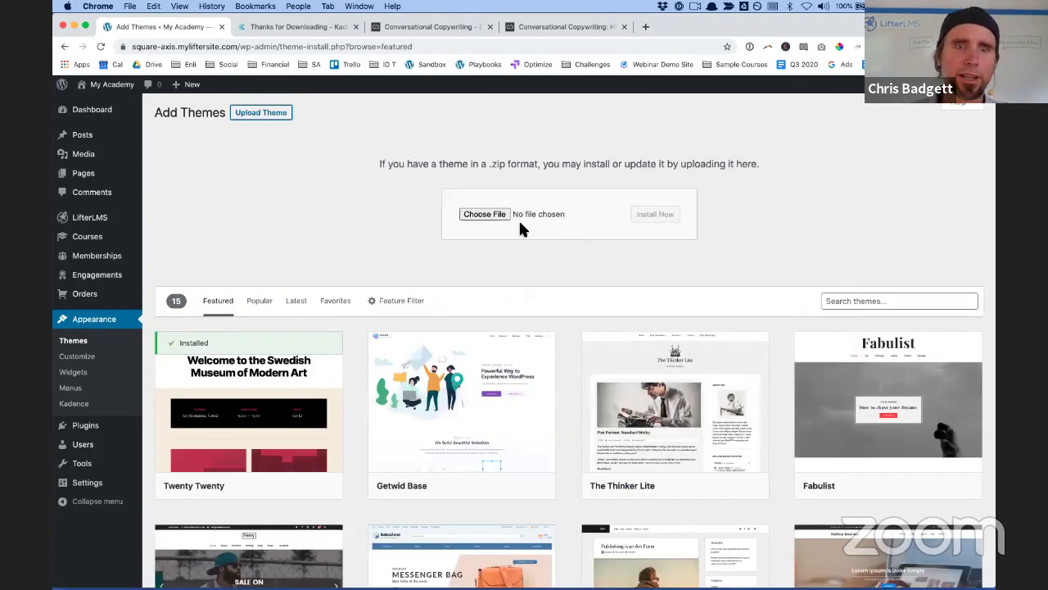
left_click(487, 214)
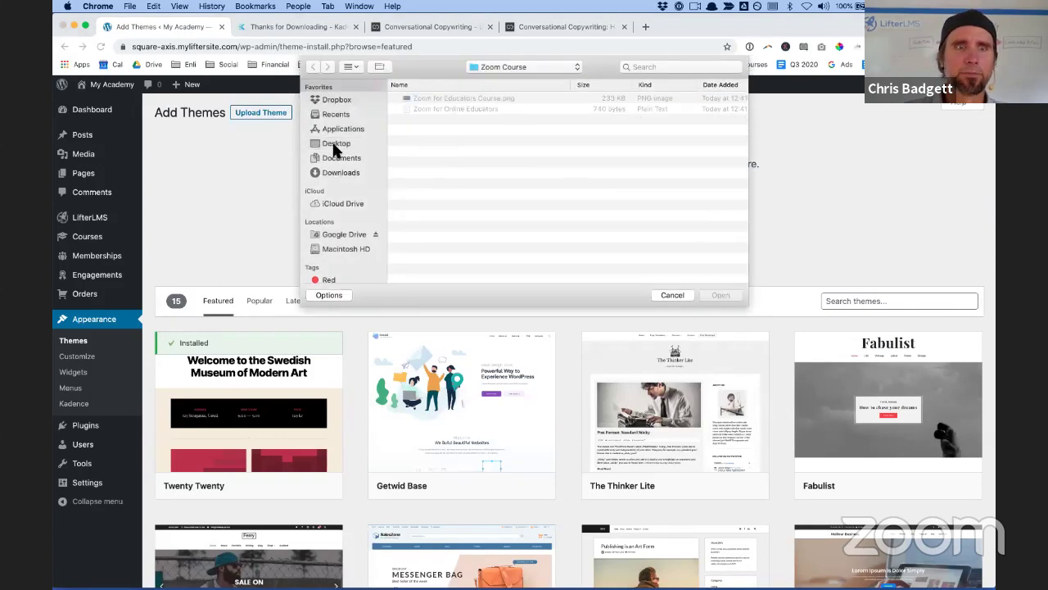
left_click(336, 143)
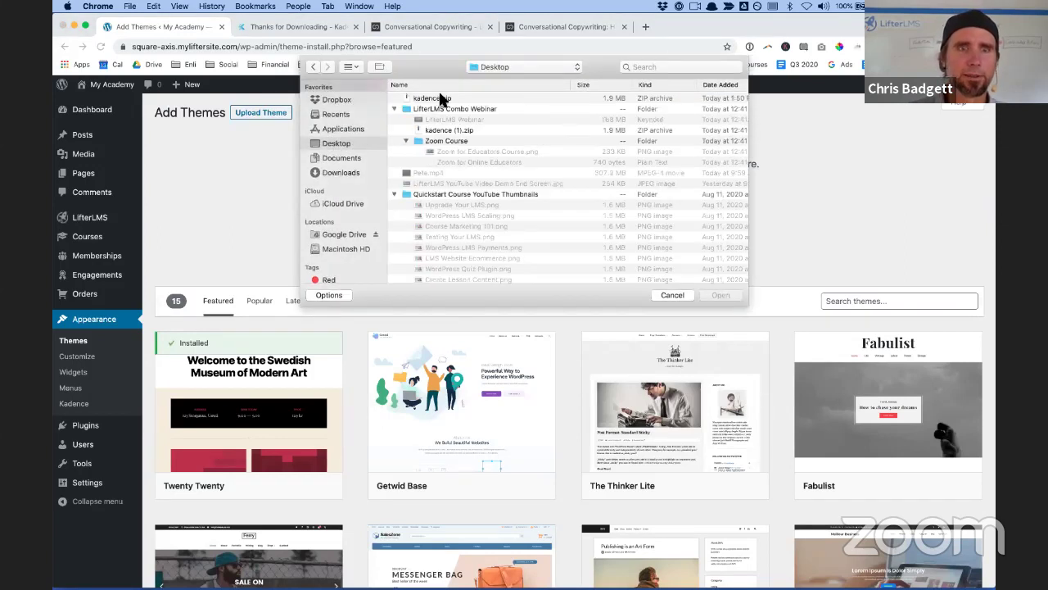
left_click(440, 98)
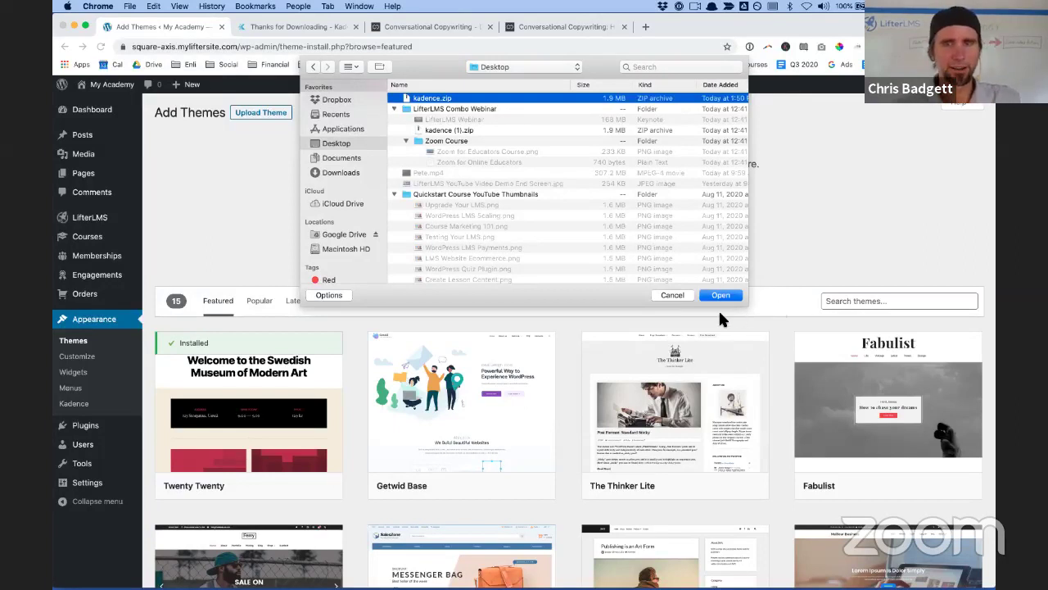
left_click(672, 294)
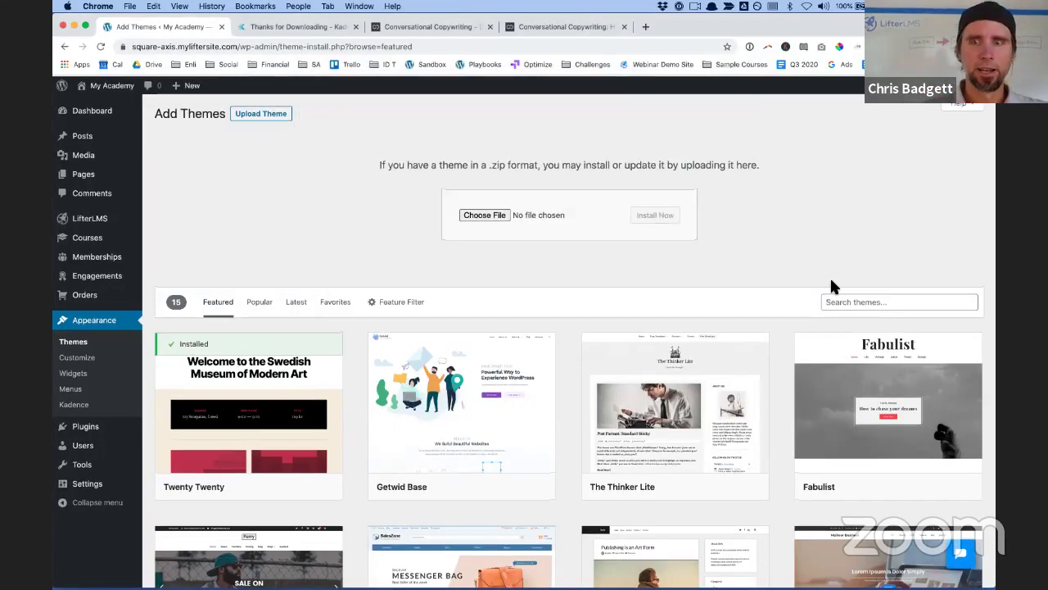
Search the available themes for "astra" and install the Astra theme
left_click(859, 302)
type("a")
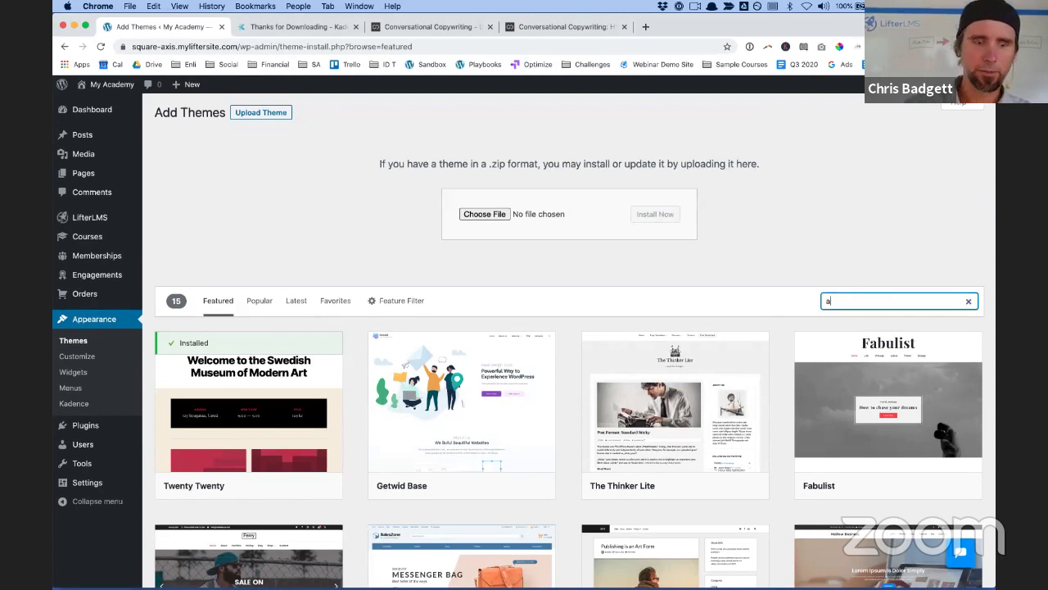
type("stra")
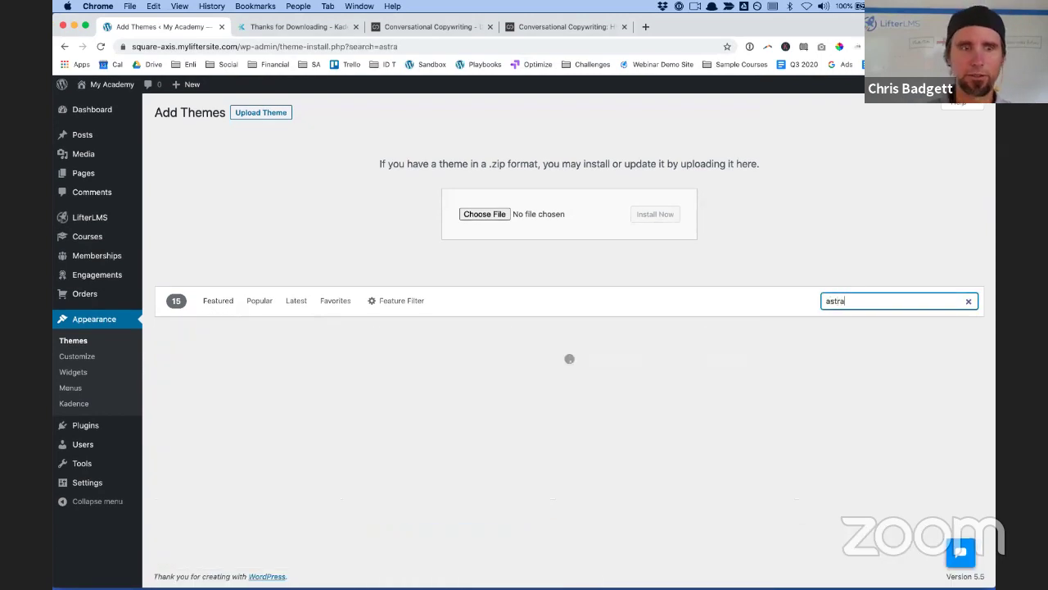
mouse_move(253, 405)
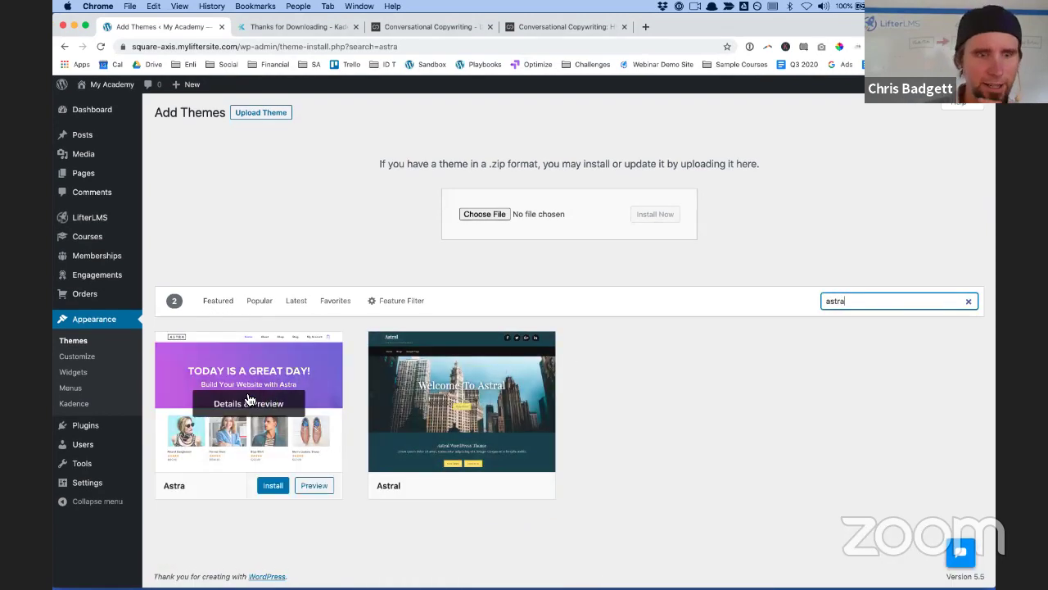
left_click(273, 486)
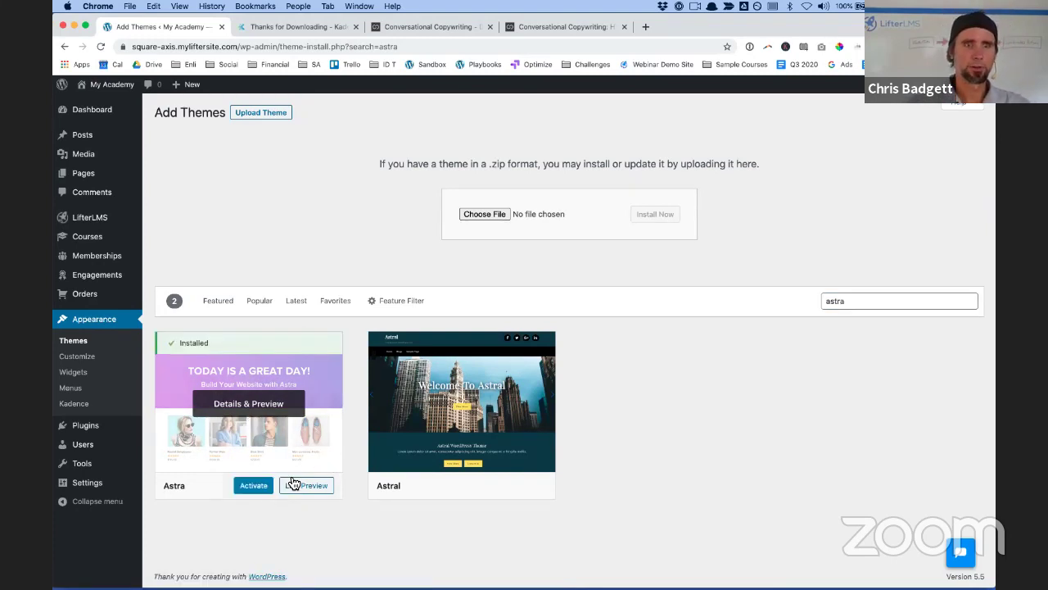
Activate the Astra theme, and open the course catalog on the live site
left_click(261, 489)
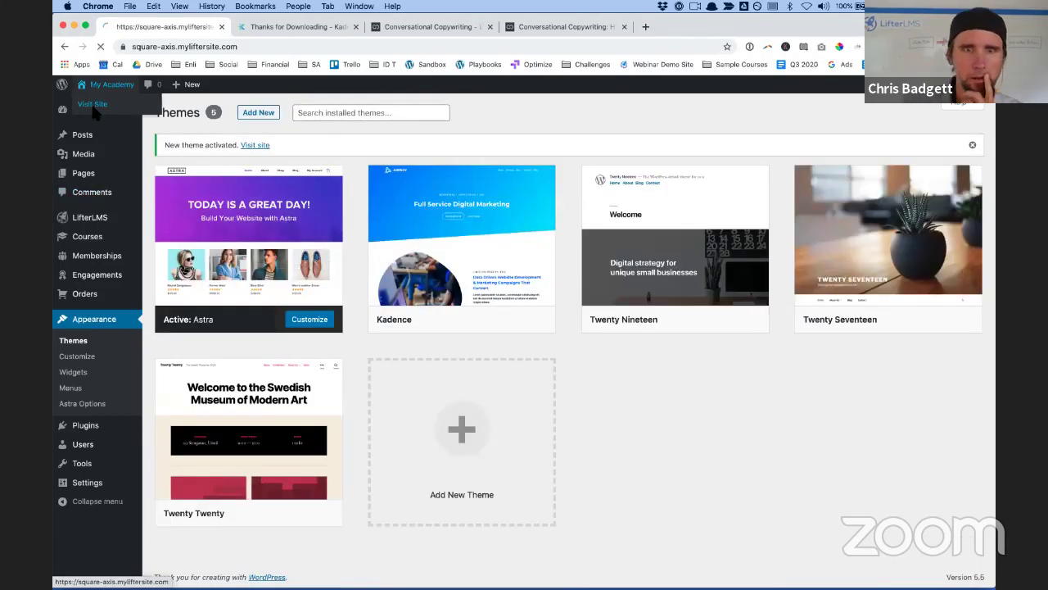
left_click(93, 106)
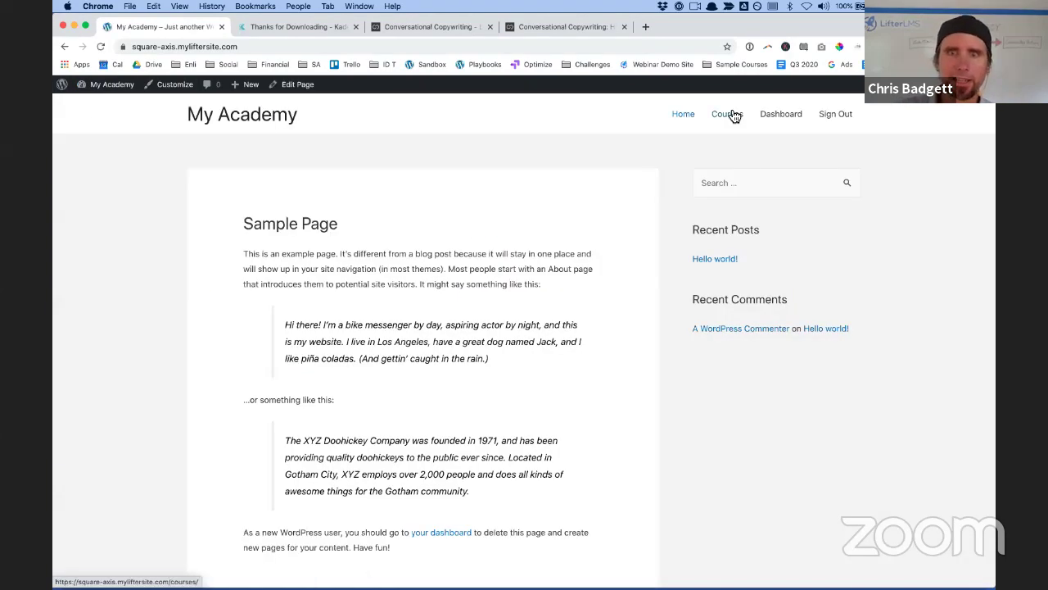
left_click(735, 116)
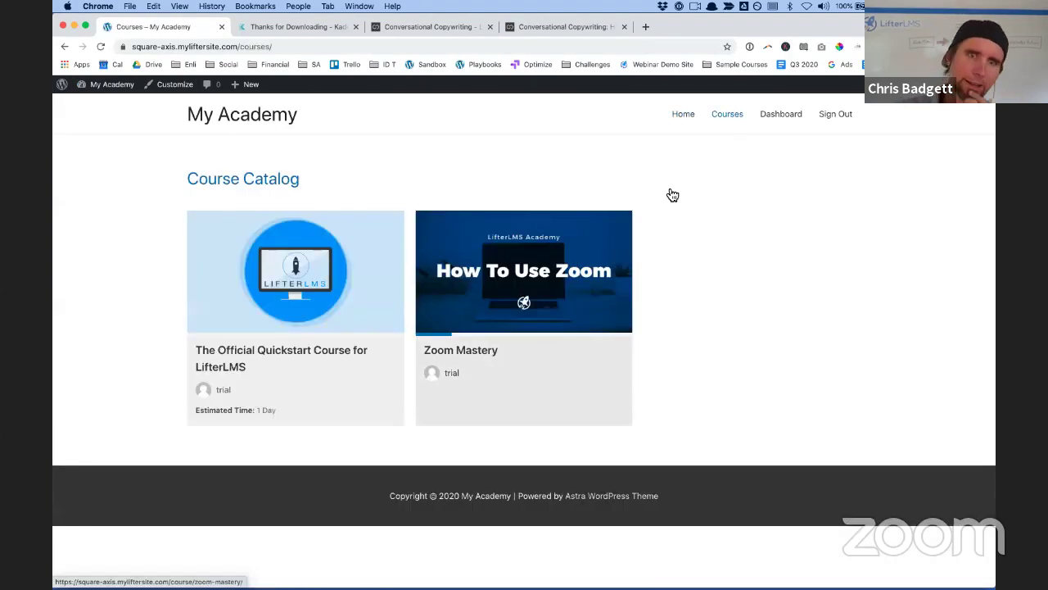
Open the Zoom Mastery course page and examine its layout, from the banner and lesson list down to the pricing table
left_click(557, 274)
scroll(564, 297, "down", 10)
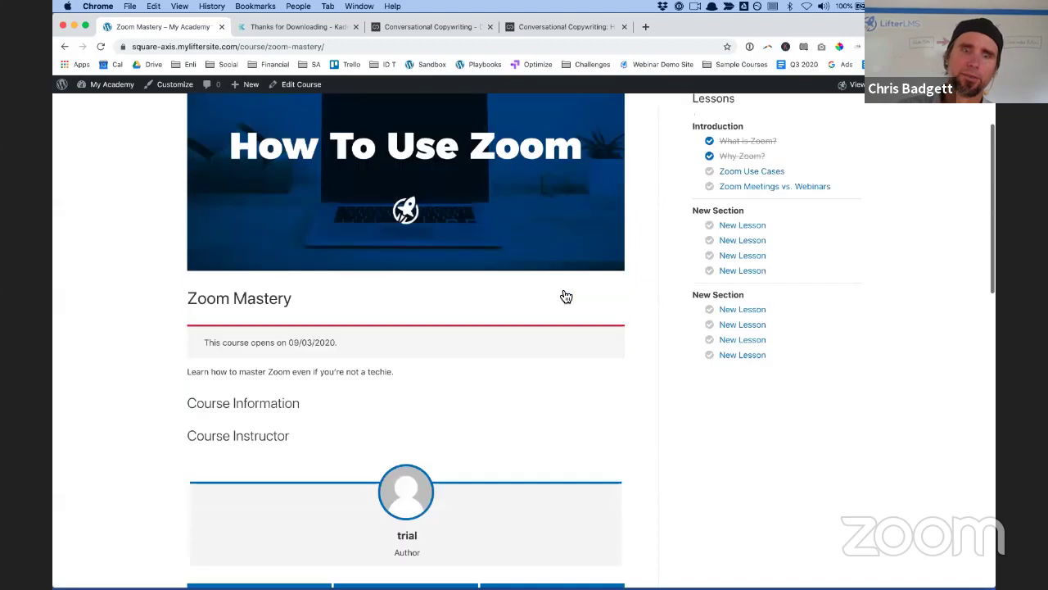
scroll(565, 297, "down", 3)
scroll(565, 296, "up", 10)
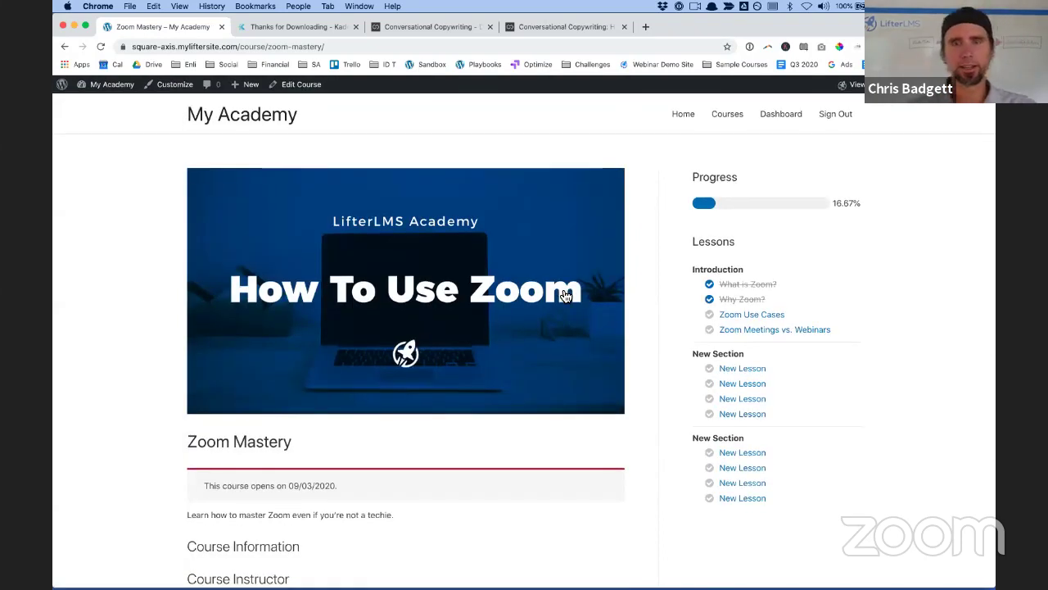
scroll(565, 296, "down", 2)
scroll(692, 368, "down", 8)
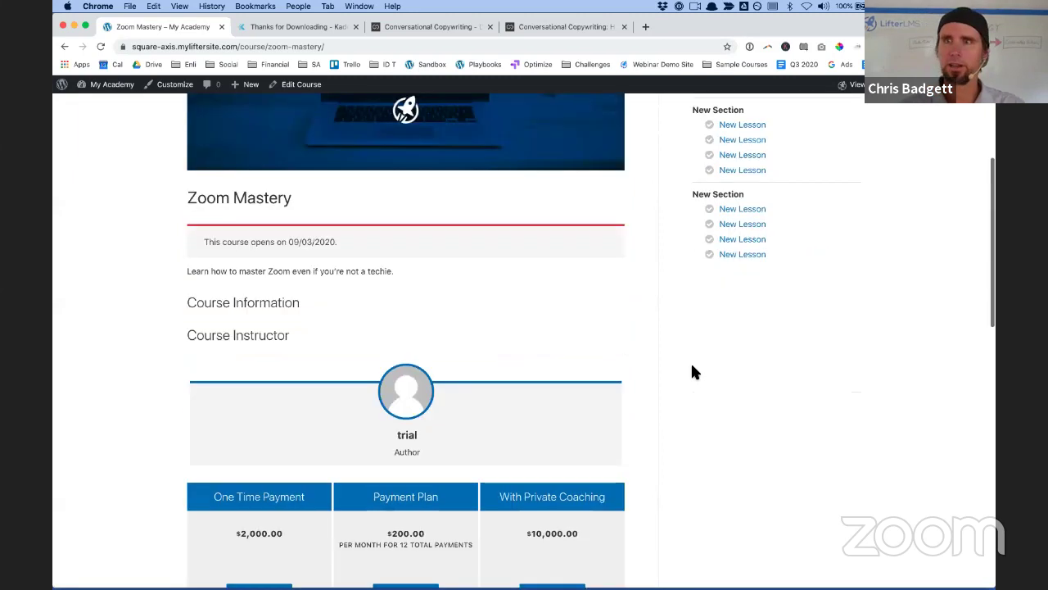
scroll(692, 368, "up", 5)
scroll(692, 373, "up", 5)
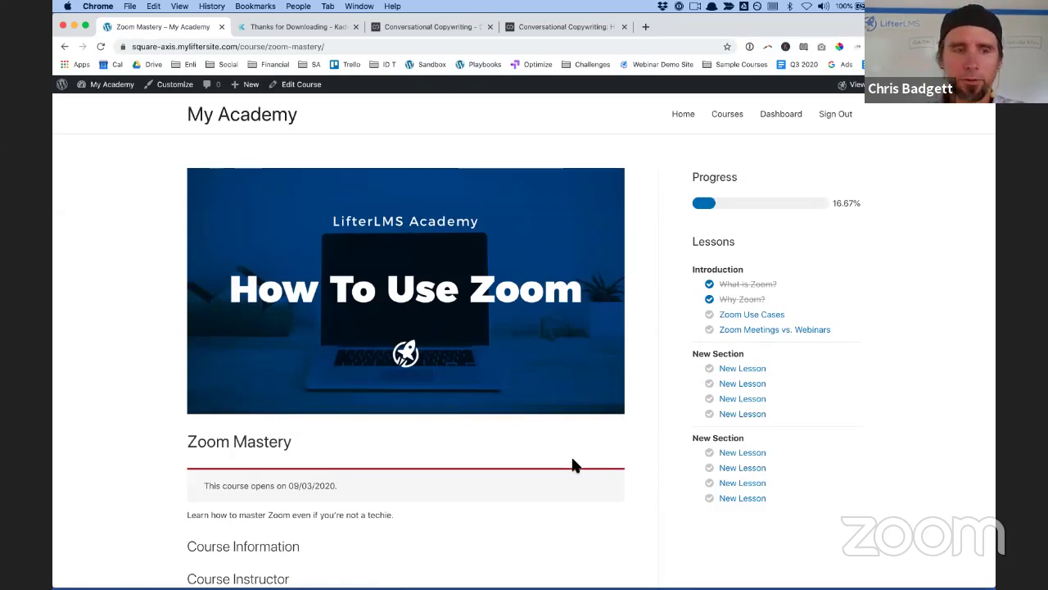
scroll(574, 465, "down", 4)
scroll(573, 465, "up", 4)
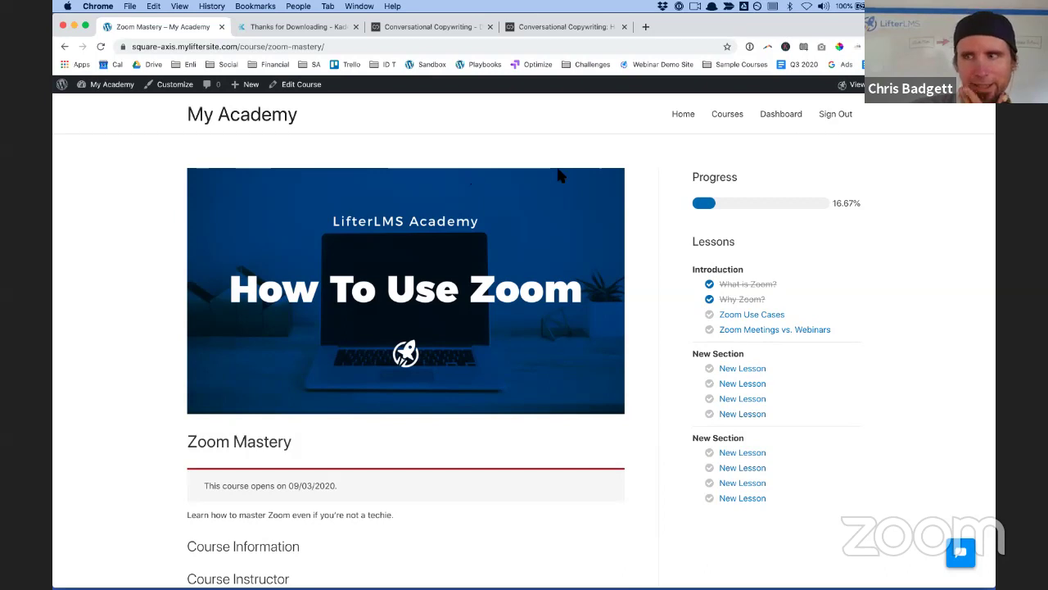
scroll(557, 172, "down", 1)
scroll(557, 171, "up", 1)
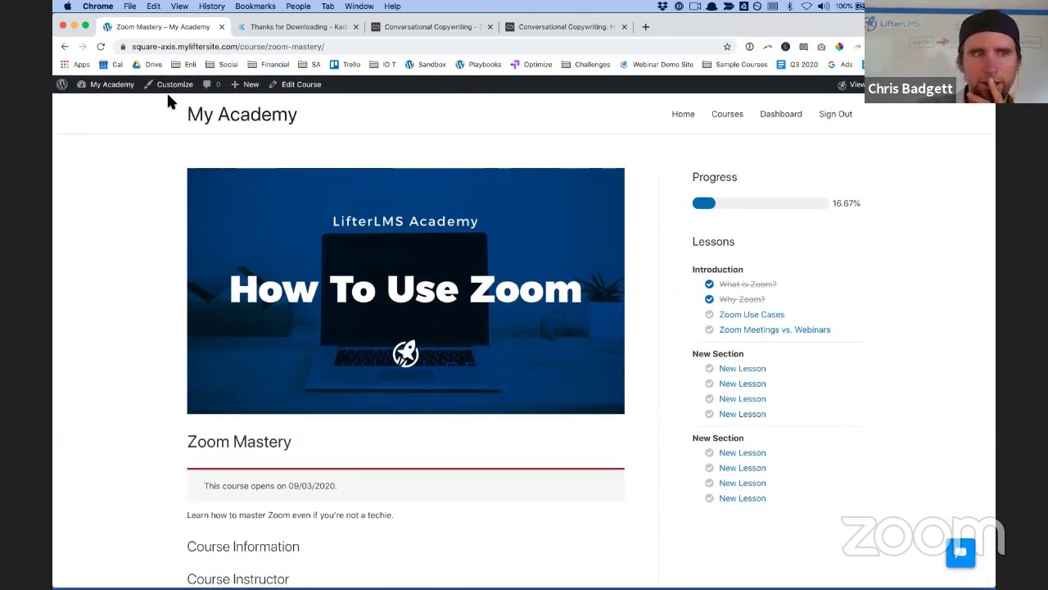
Open the Zoom Mastery course for editing from the admin course list and show its document settings
left_click(97, 89)
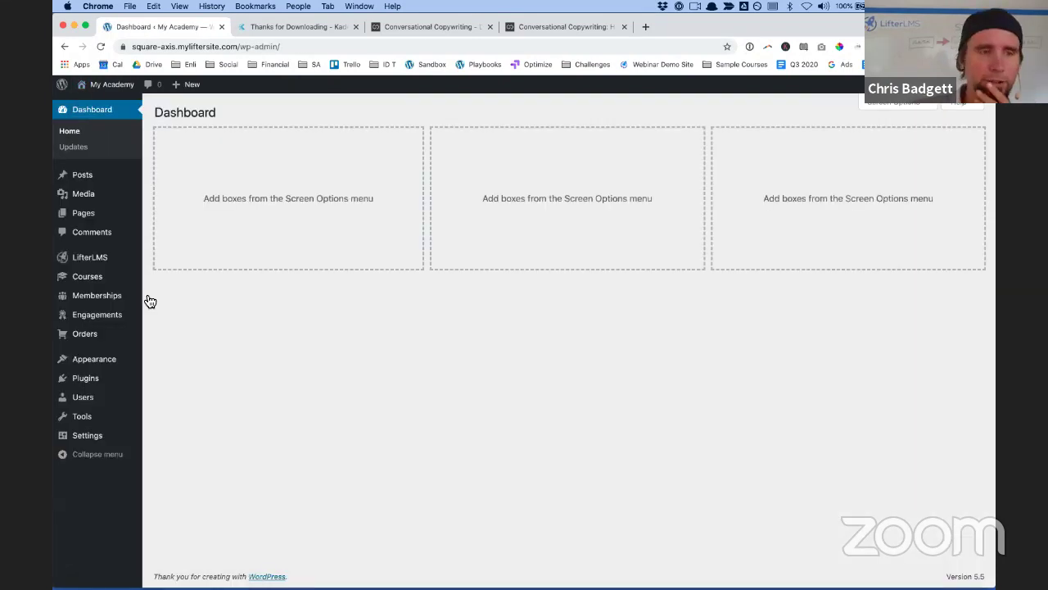
mouse_move(82, 284)
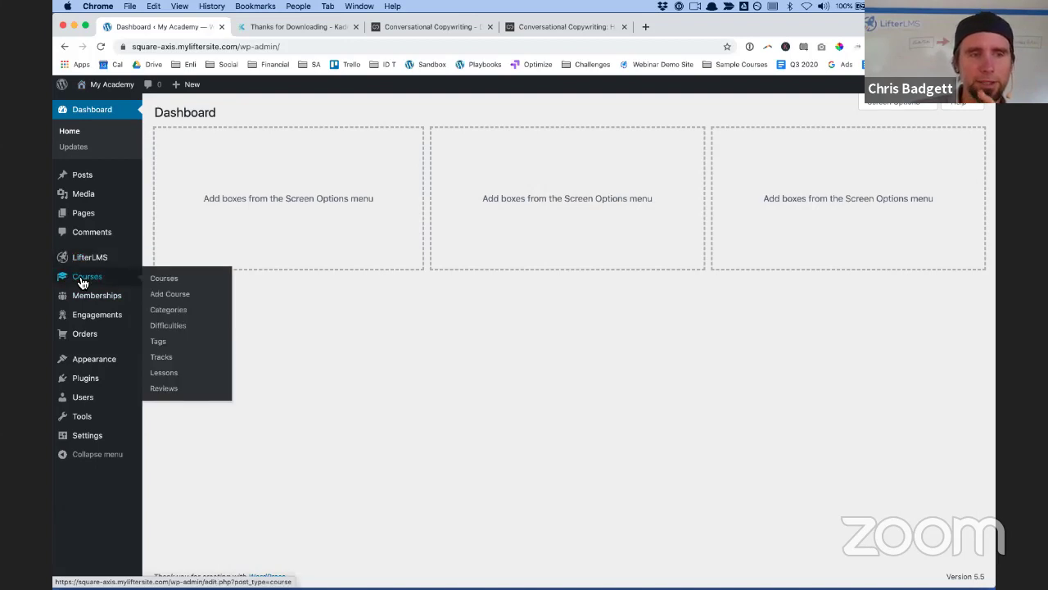
left_click(82, 283)
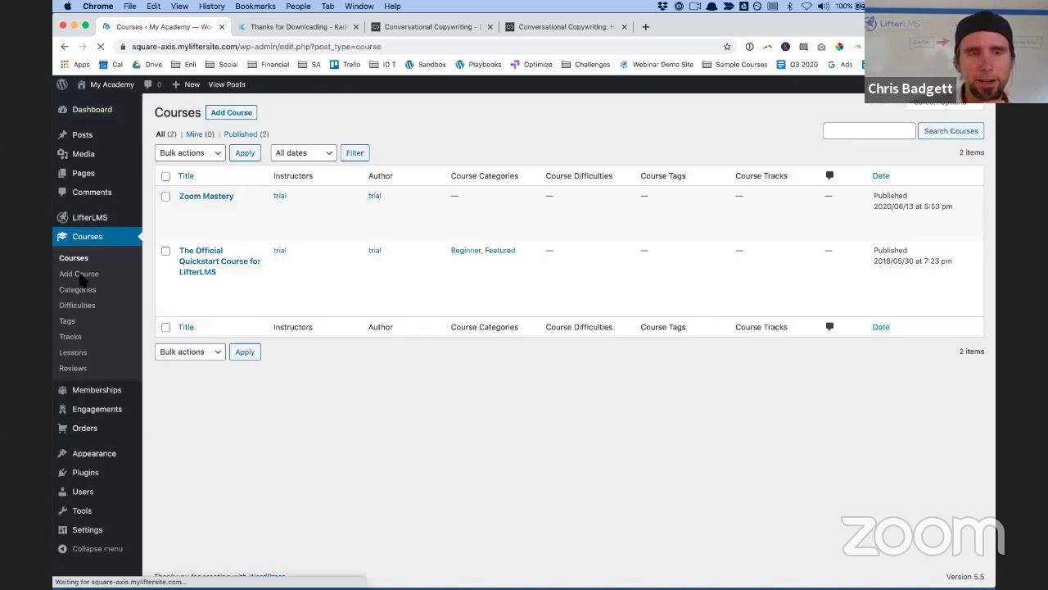
left_click(213, 198)
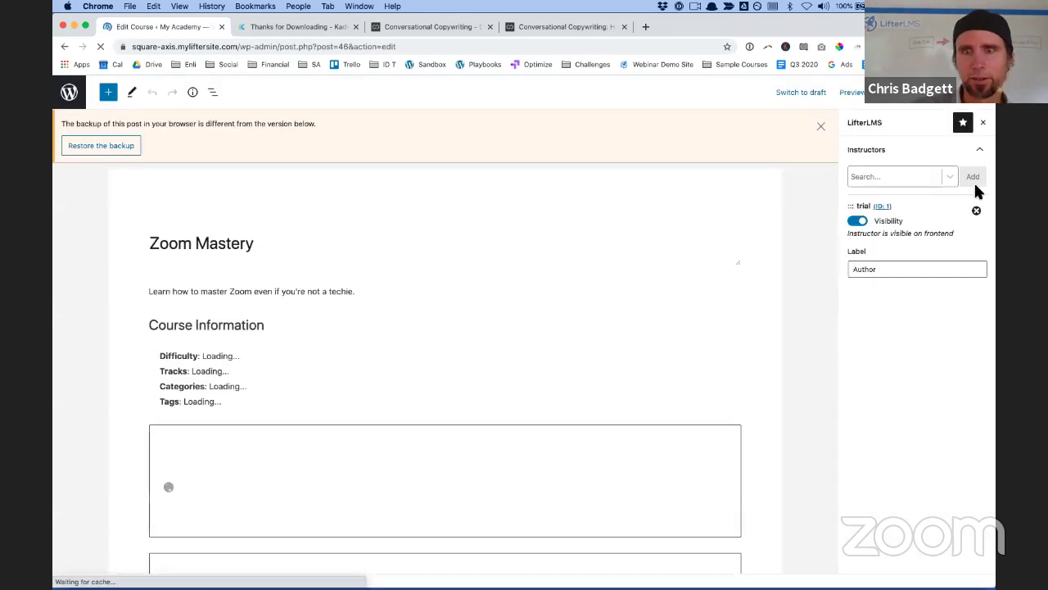
left_click(982, 124)
left_click(938, 98)
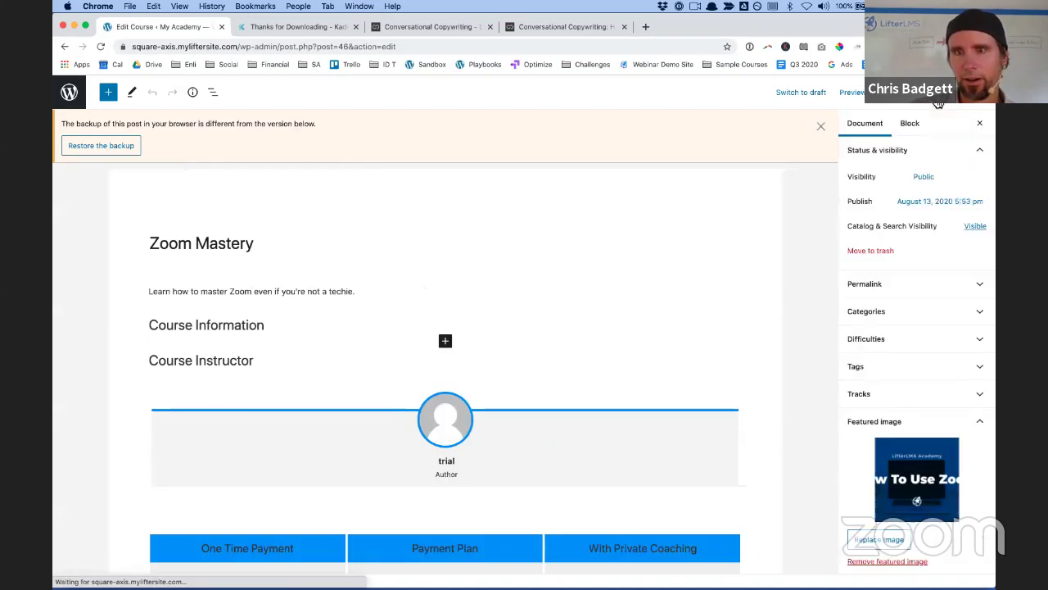
Add a new course category named Texas to the Zoom Mastery course
left_click(900, 314)
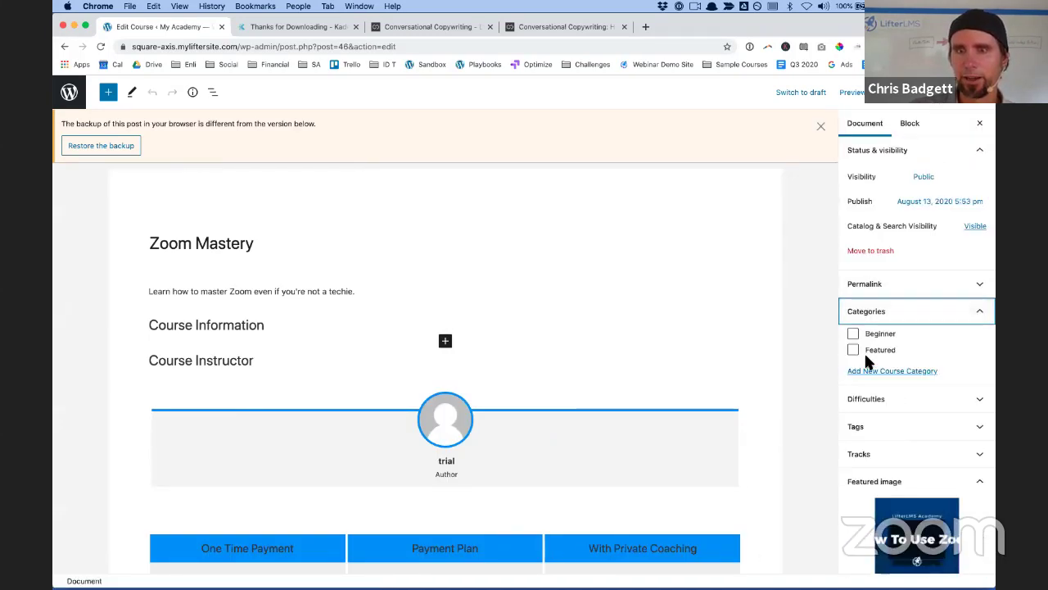
left_click(869, 374)
left_click(869, 402)
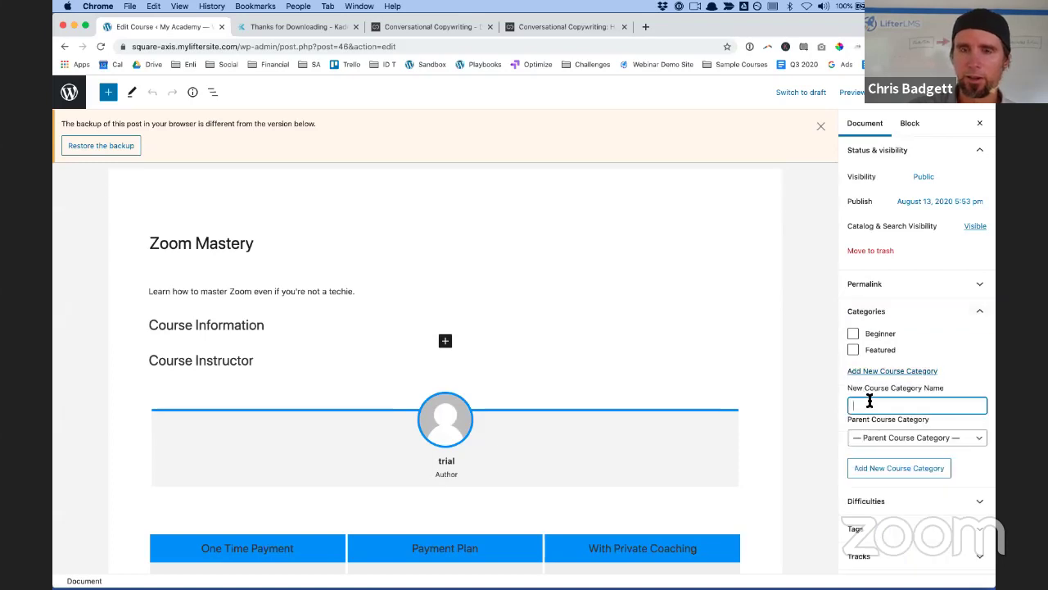
type("Tea")
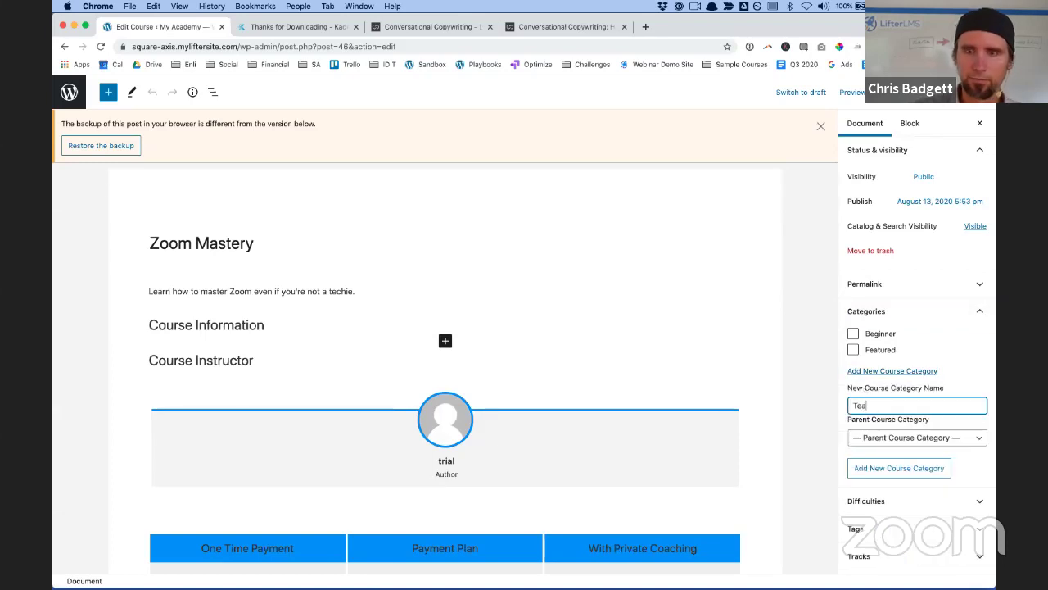
type("]xa\\\\\\")
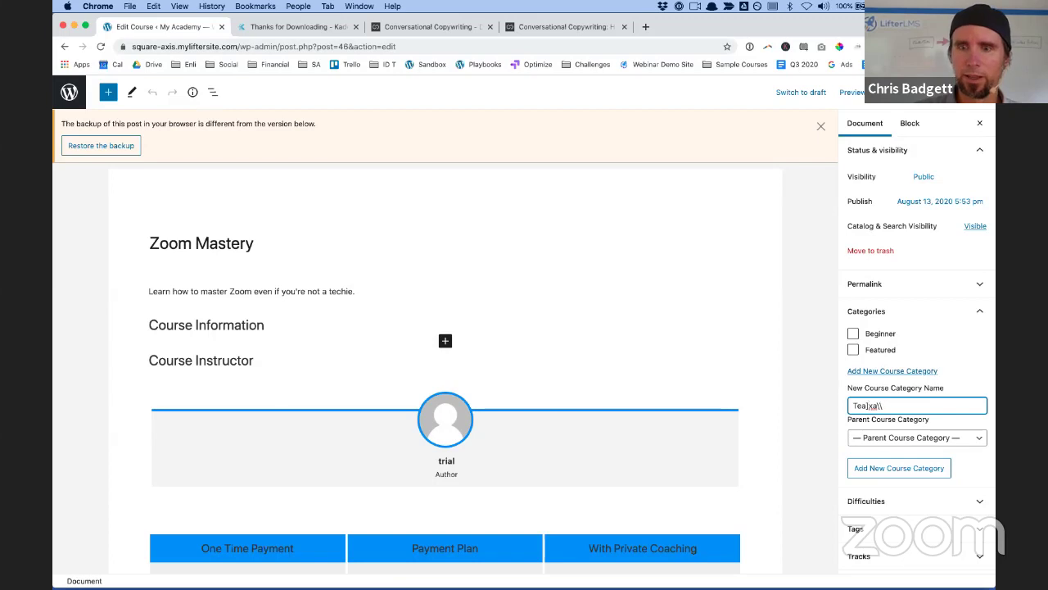
key("BackSpace")
key("BackSpace")
key("BackSpace")
key("BackSpace")
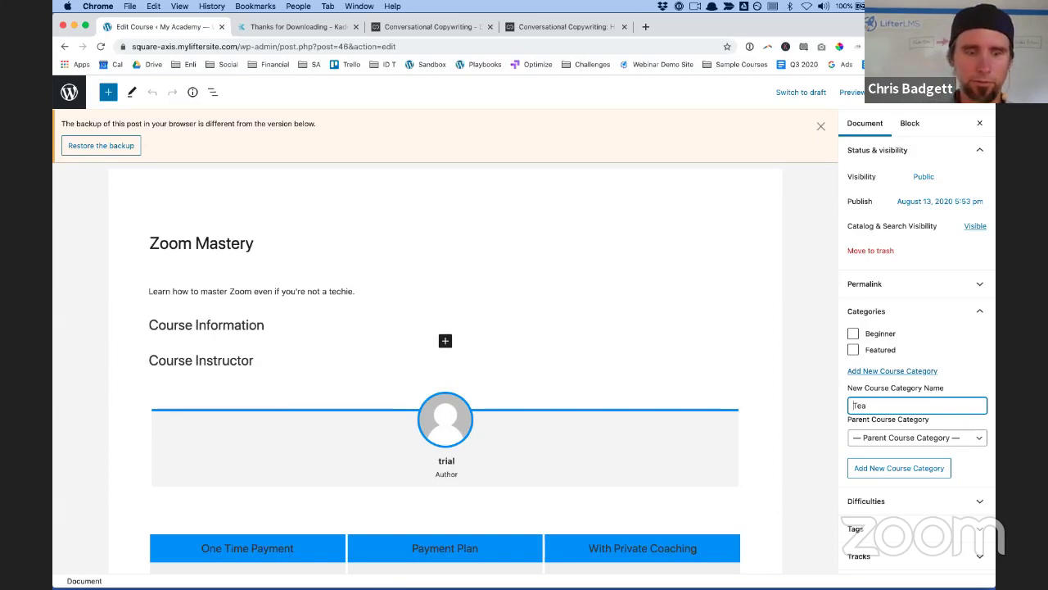
type("xas")
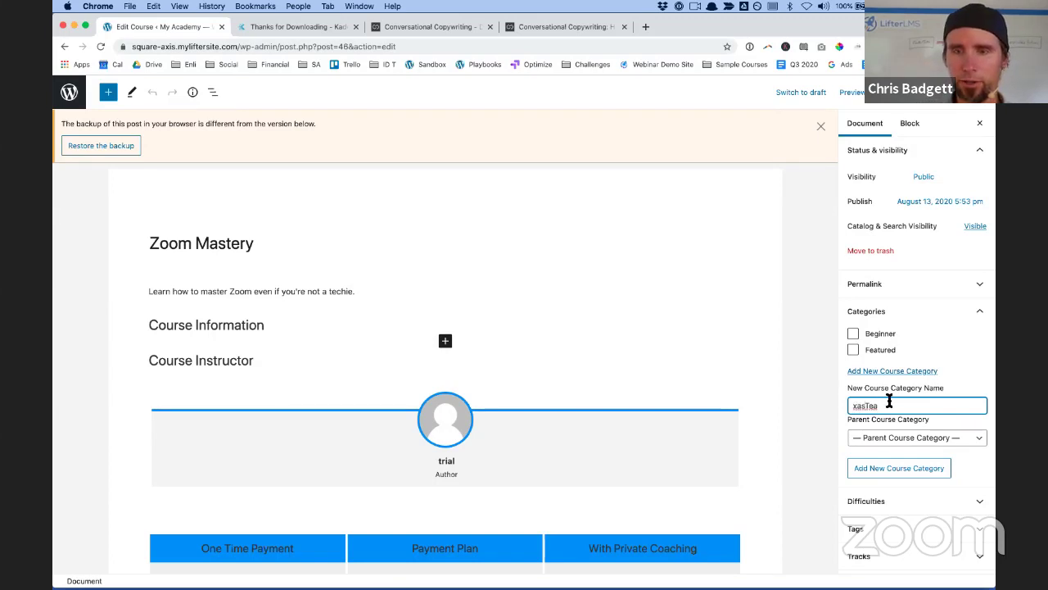
left_click_drag(873, 405, 816, 410)
type("Te")
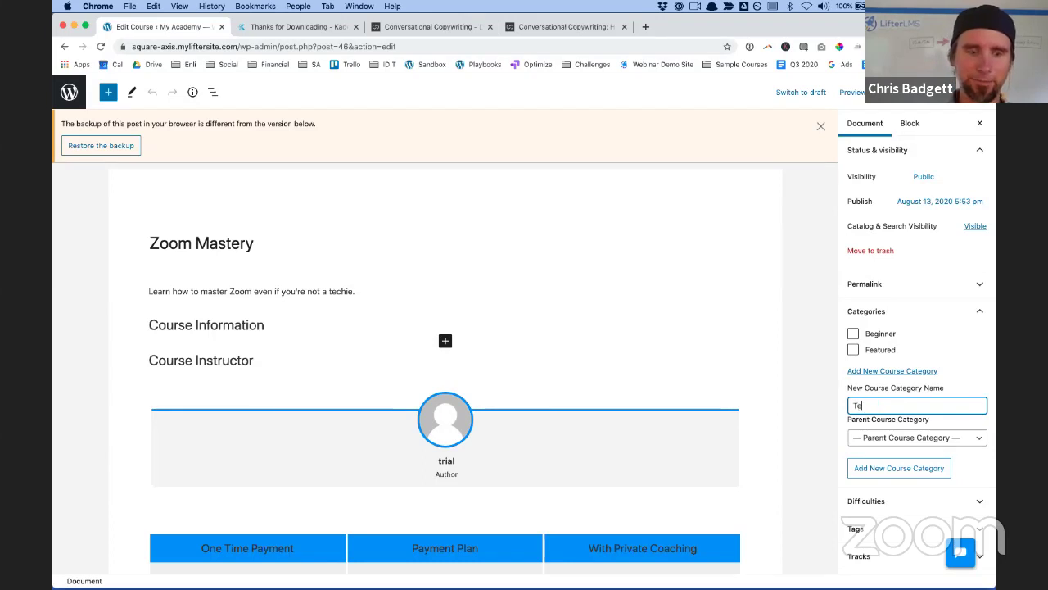
type("xas")
key("Return")
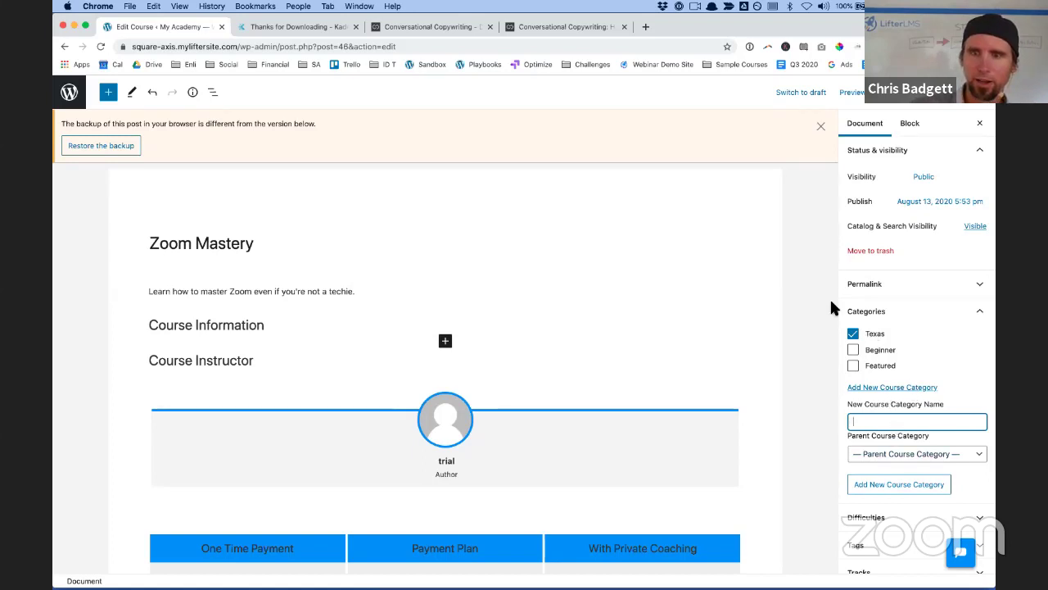
Update the Zoom Mastery course and open its live page through the permalink to check the course information
left_click(893, 99)
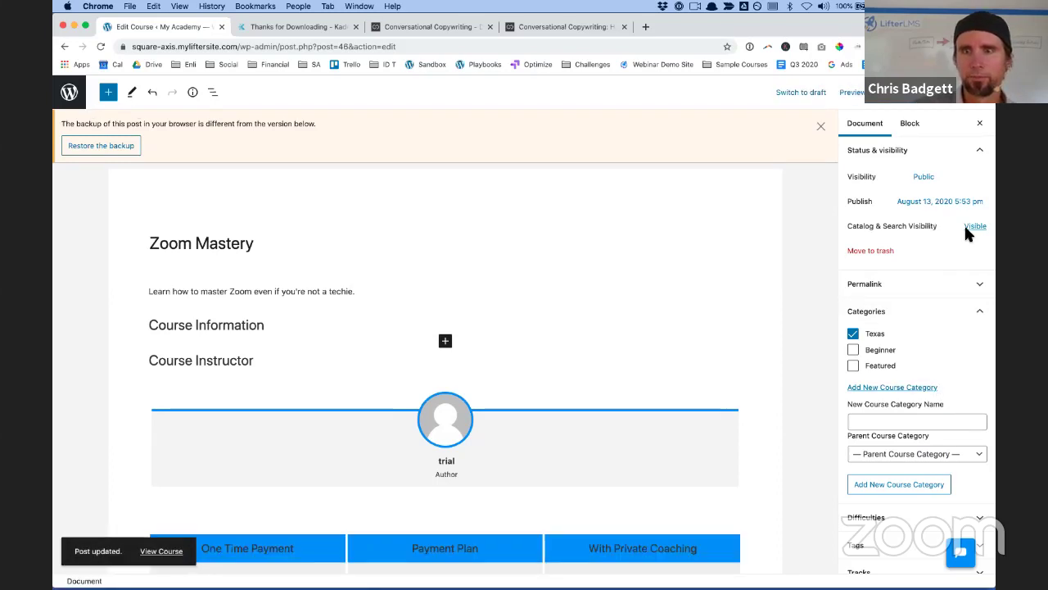
left_click(911, 282)
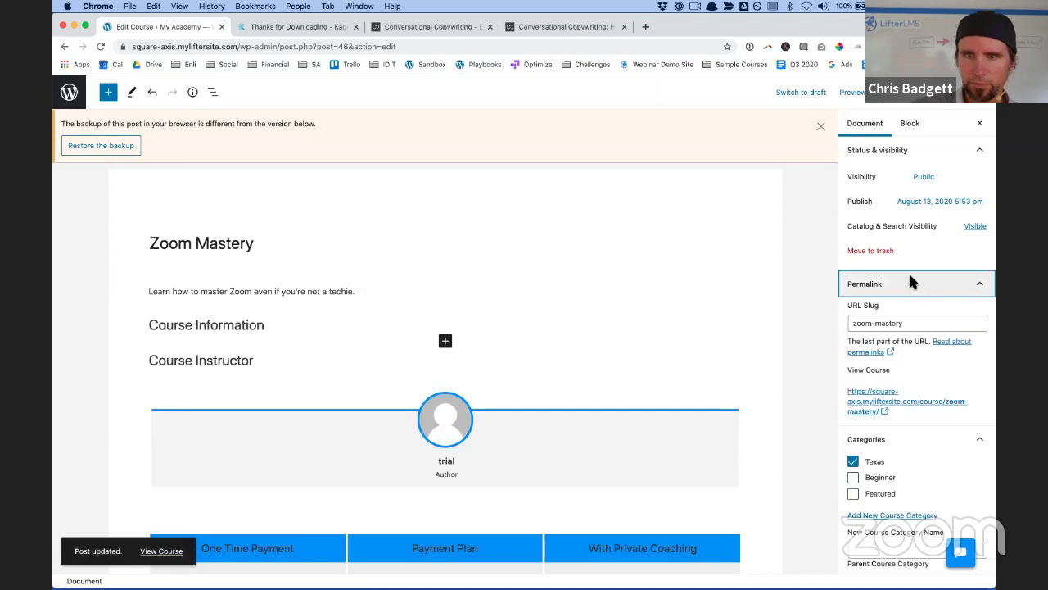
left_click(896, 403)
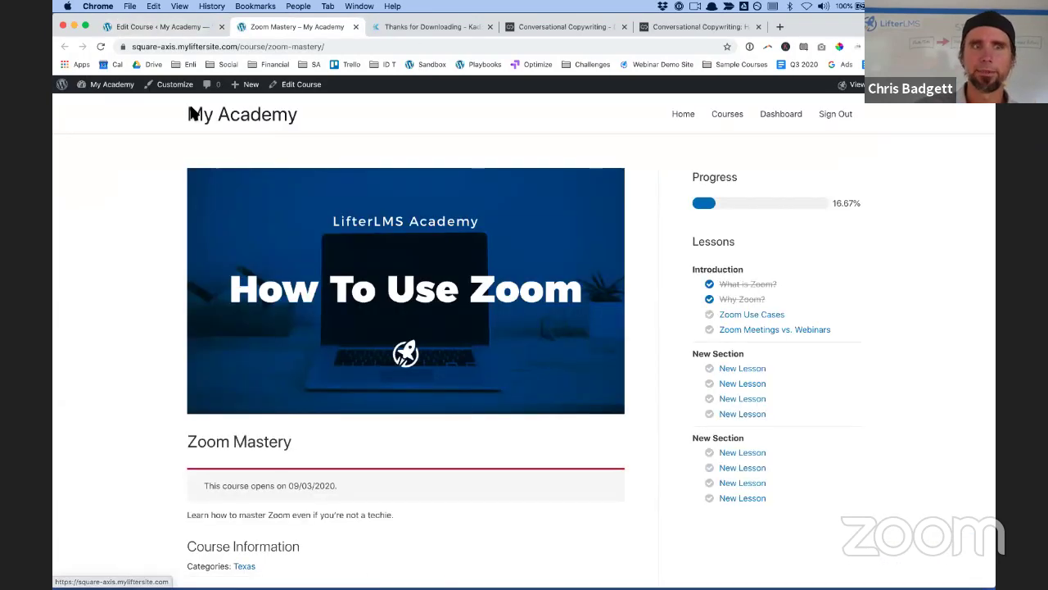
left_click_drag(191, 110, 247, 114)
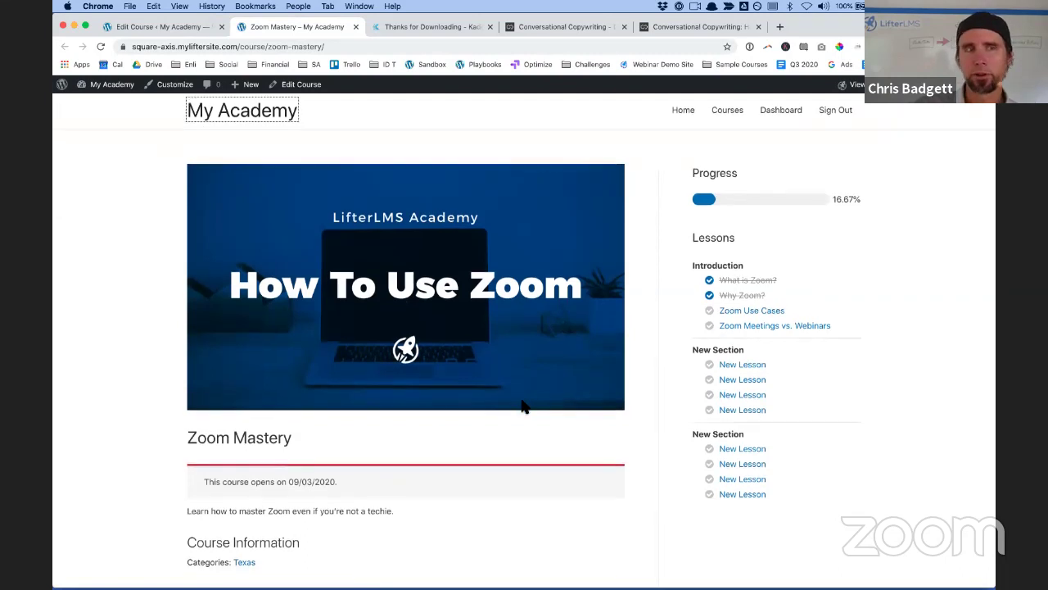
scroll(525, 403, "up", 1)
Return to the admin course list and export The Official Quickstart Course for LifterLMS
mouse_move(99, 87)
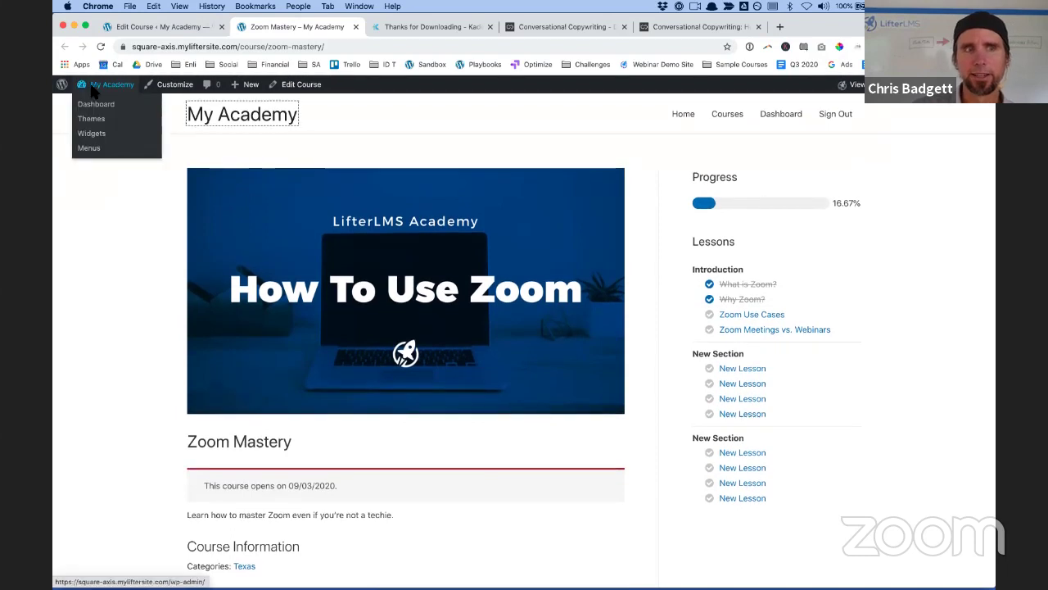
left_click(99, 107)
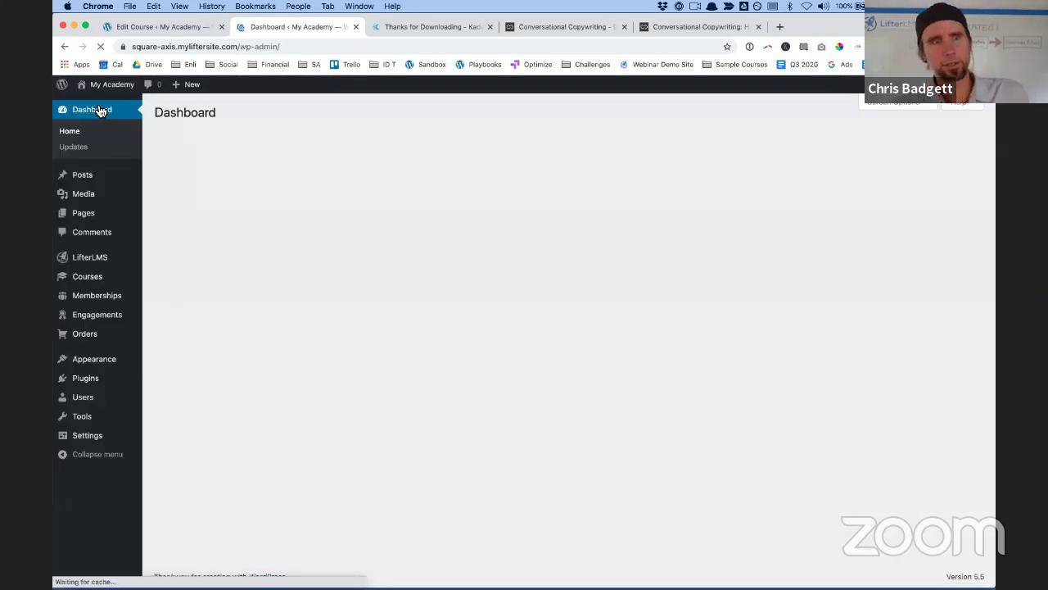
left_click(89, 283)
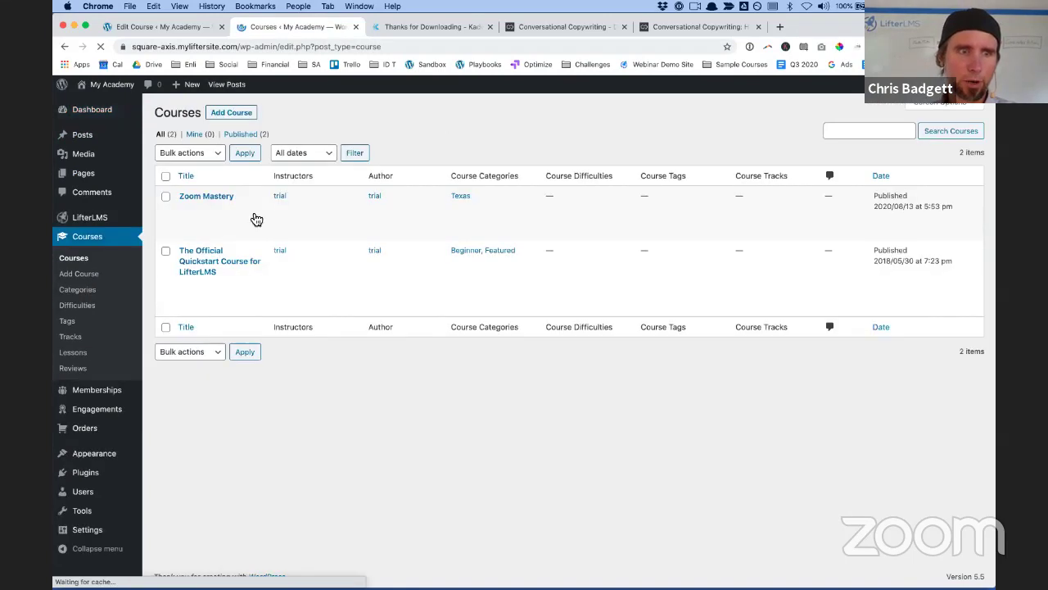
mouse_move(217, 272)
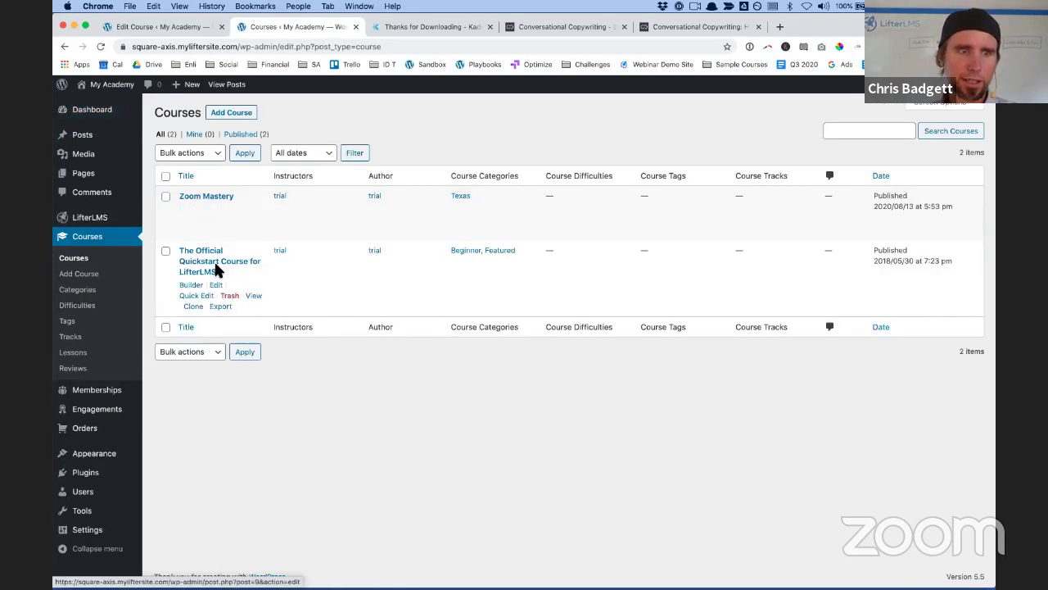
left_click(223, 307)
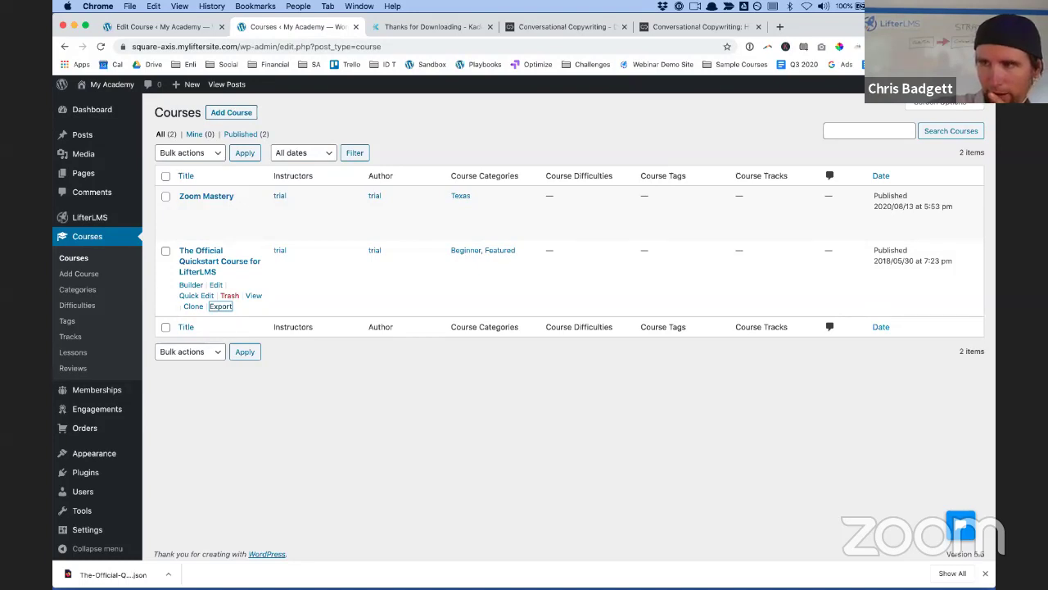
Open the installed themes and activate the Kadence theme
scroll(56, 301, "down", 1)
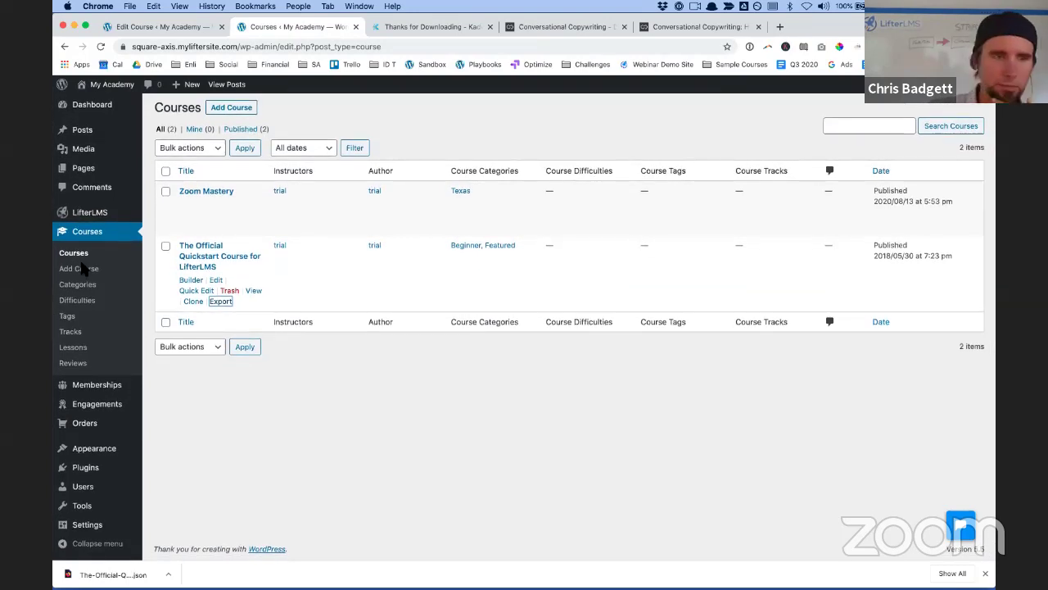
left_click(94, 448)
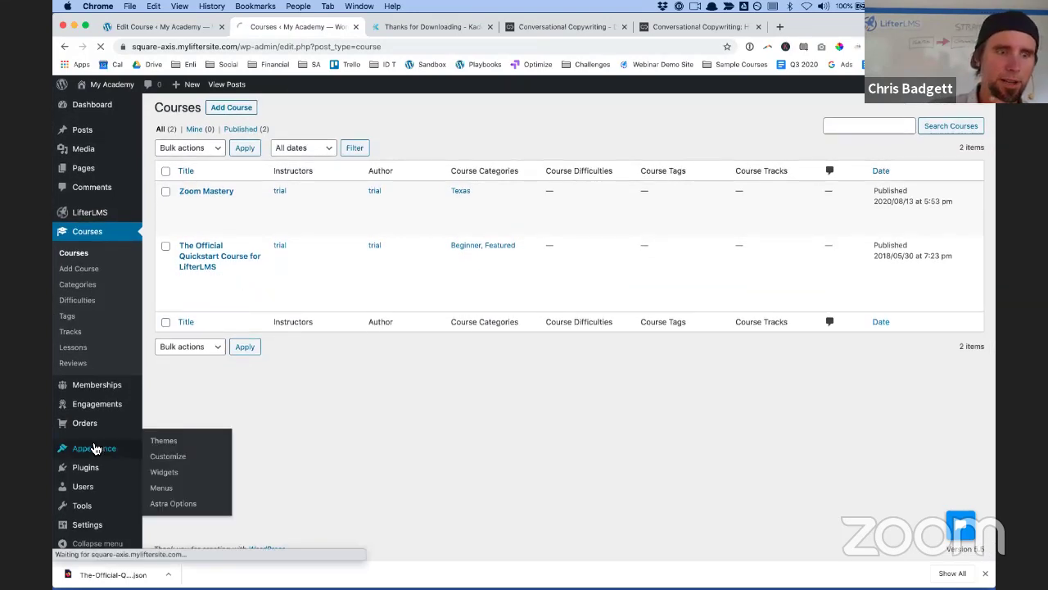
mouse_move(469, 289)
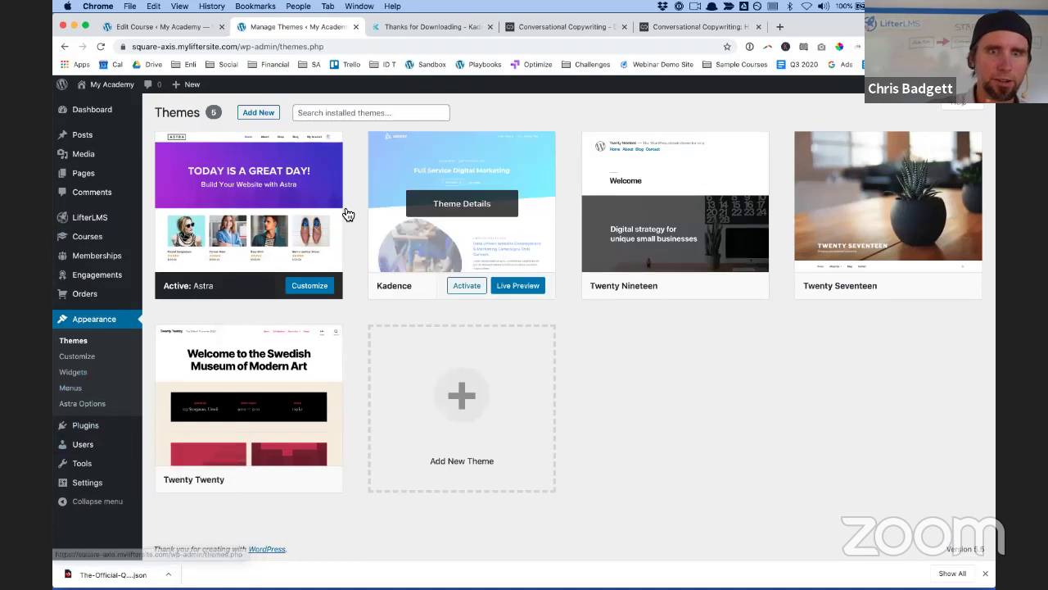
left_click(467, 286)
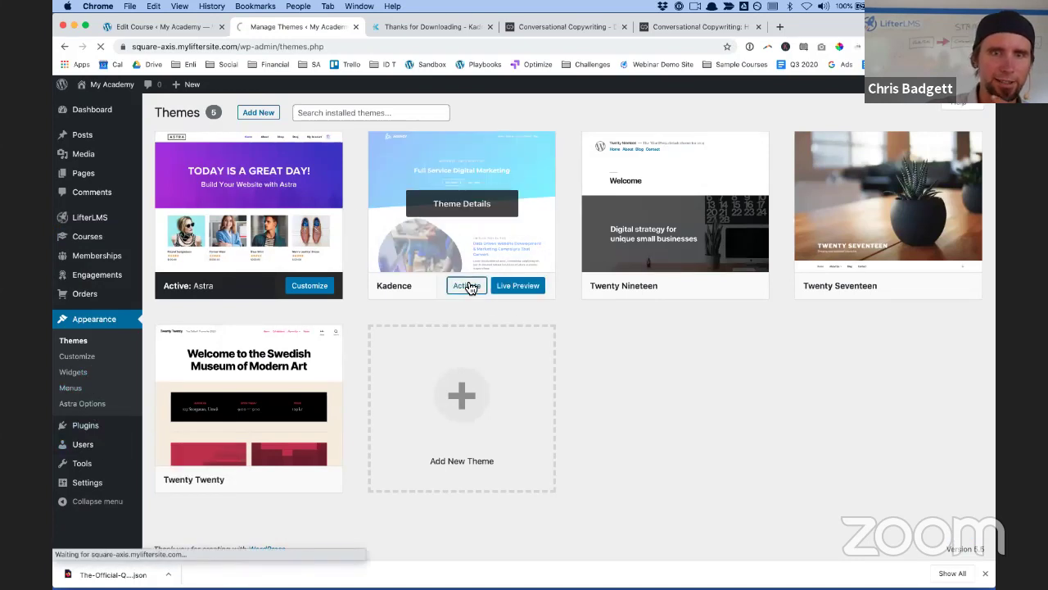
Visit the live site and open its Courses page to check the catalog's look under the Kadence theme
mouse_move(101, 92)
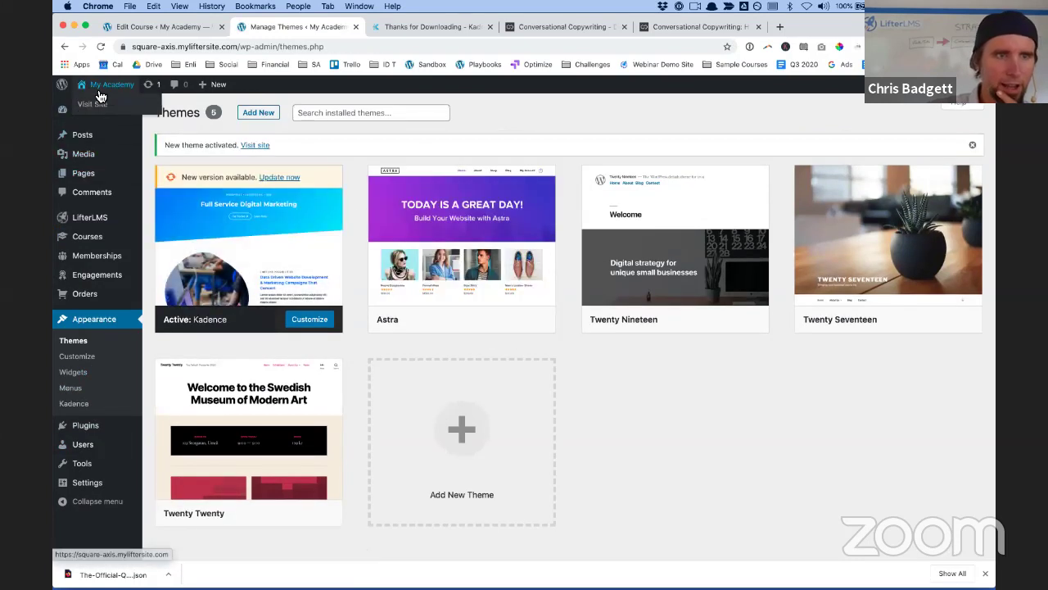
left_click(98, 110)
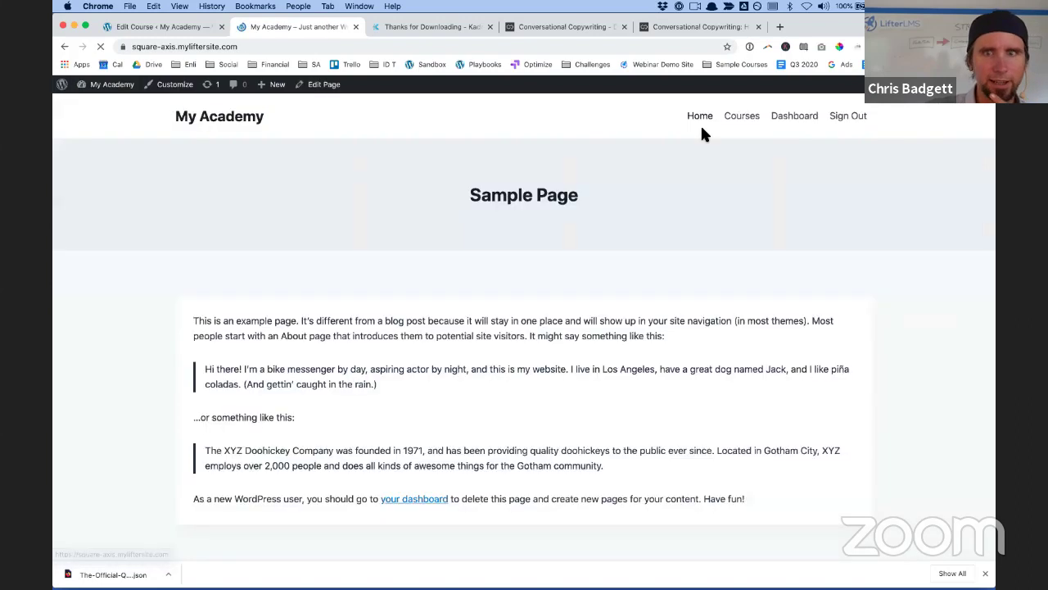
left_click(742, 119)
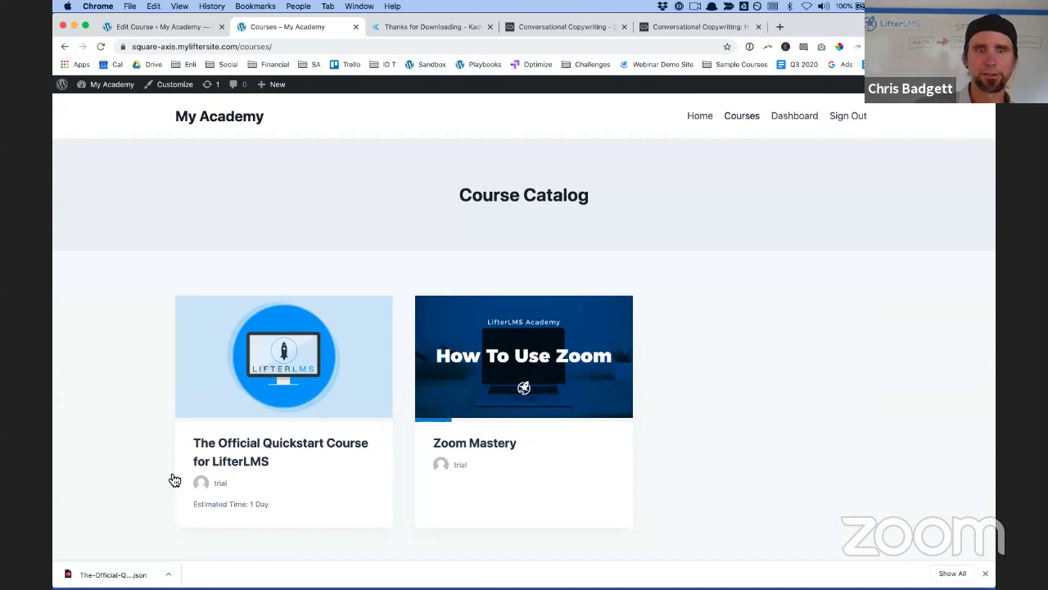
Open the theme Customizer's LifterLMS settings from the admin dashboard and show the course catalog in the preview
mouse_move(64, 88)
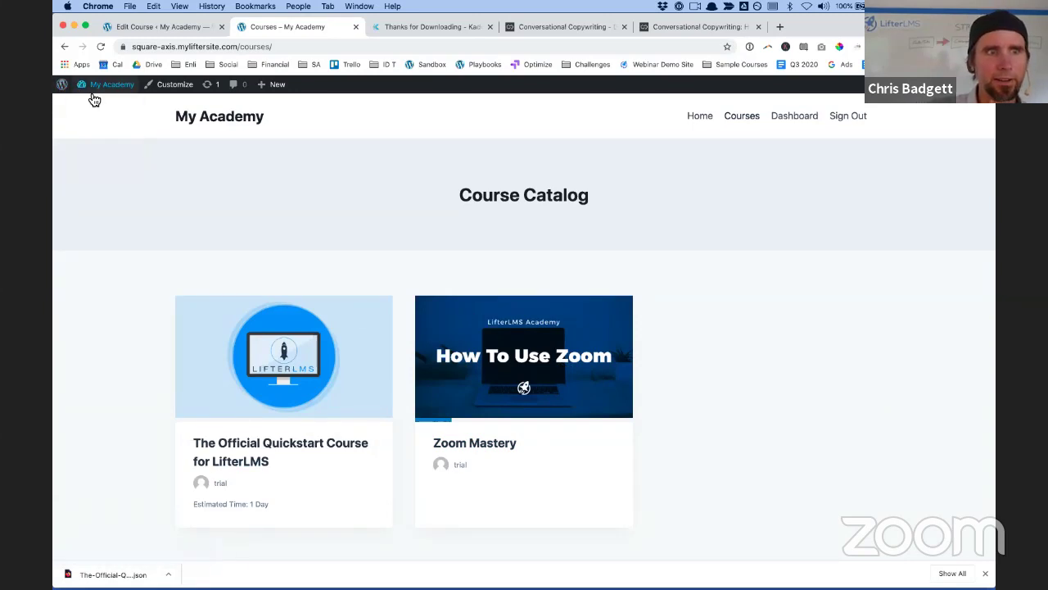
left_click(91, 107)
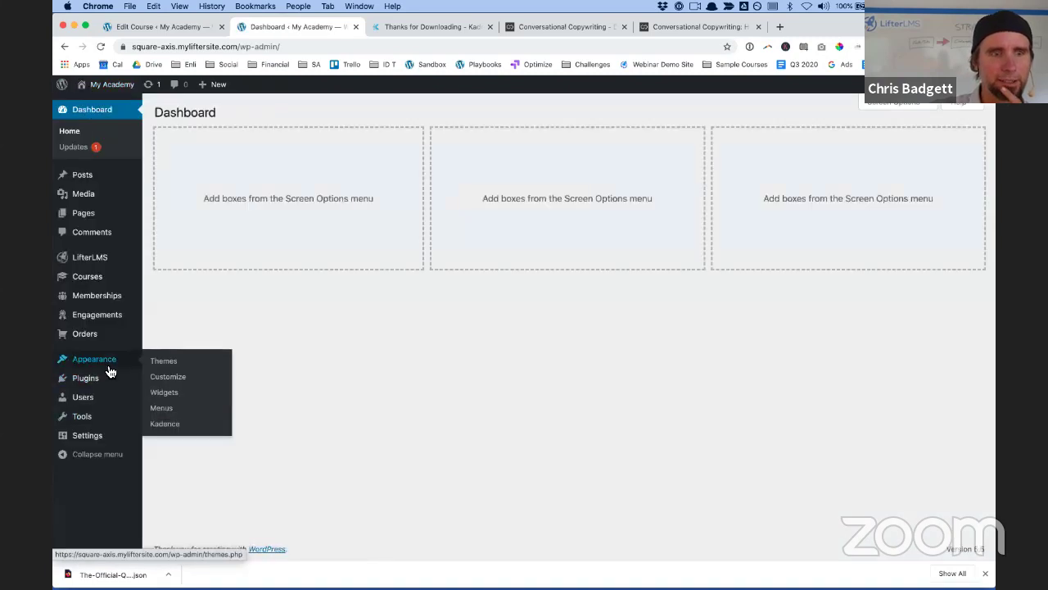
left_click(169, 383)
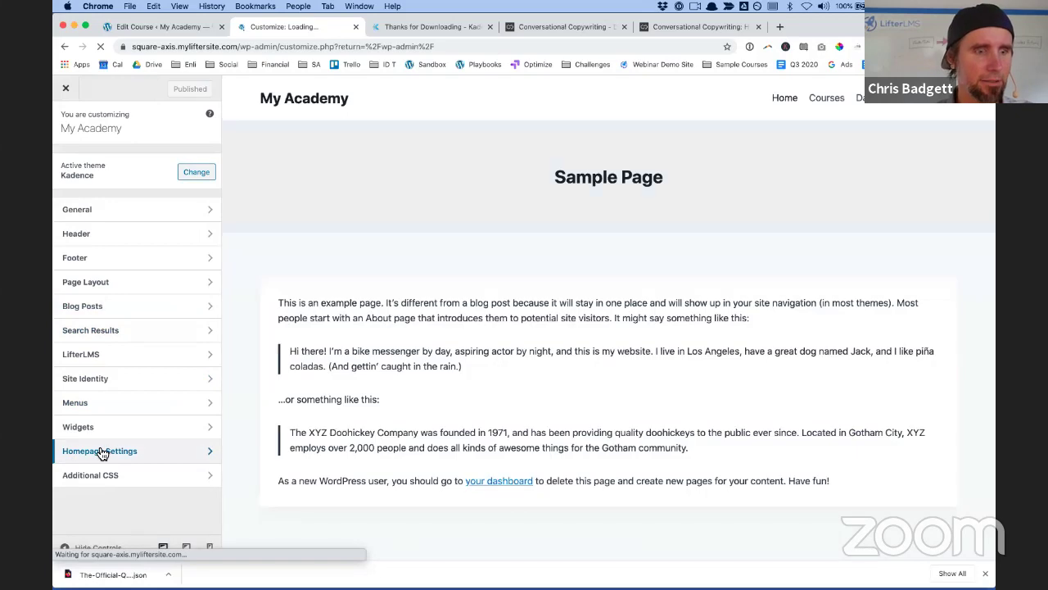
left_click(88, 352)
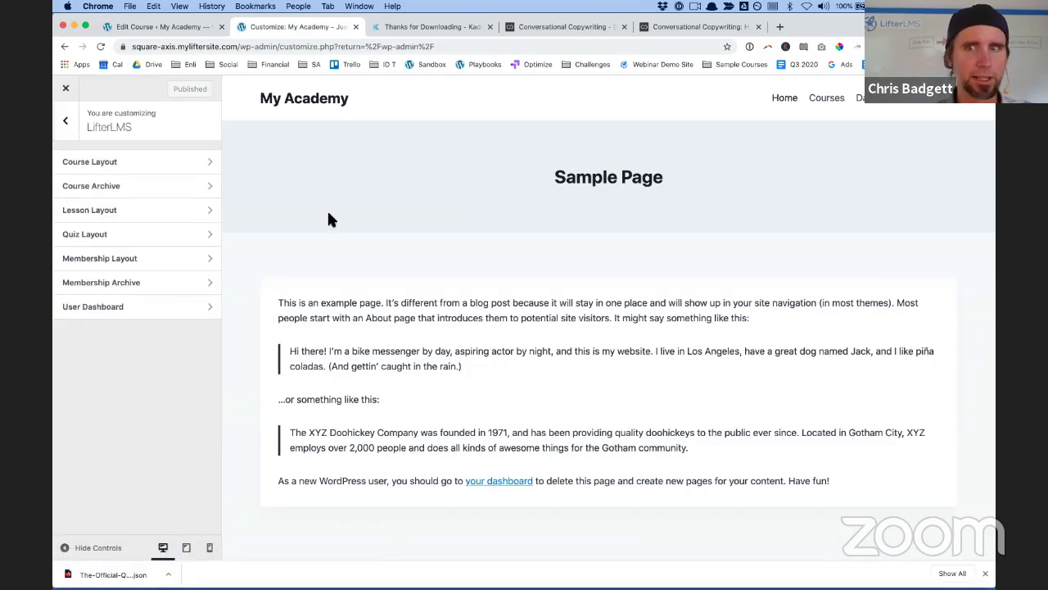
left_click(827, 100)
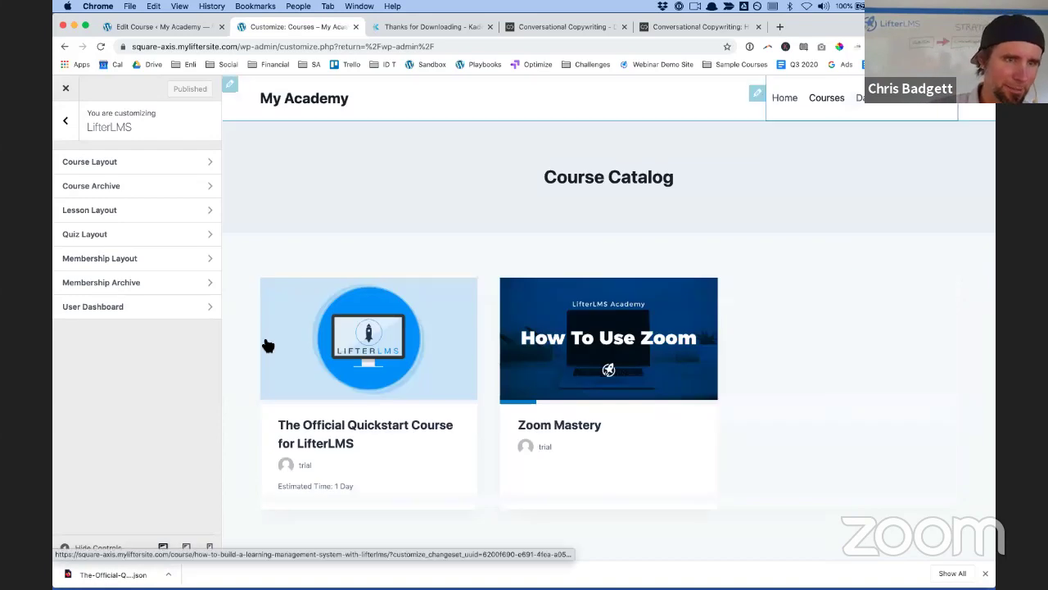
Turn off the archive title in the Course Archive settings
left_click(98, 195)
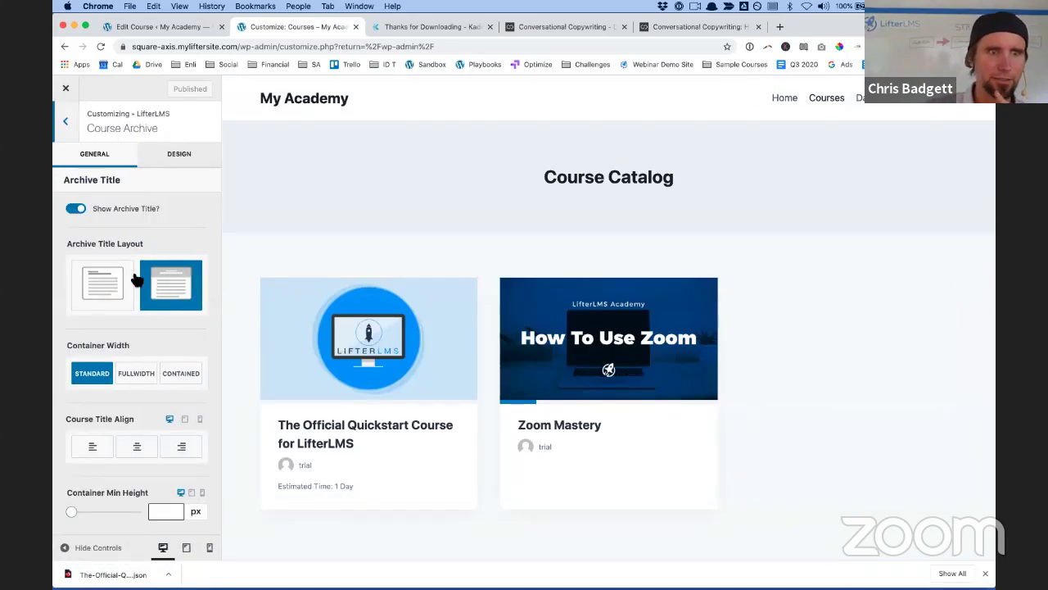
left_click(76, 210)
left_click(77, 210)
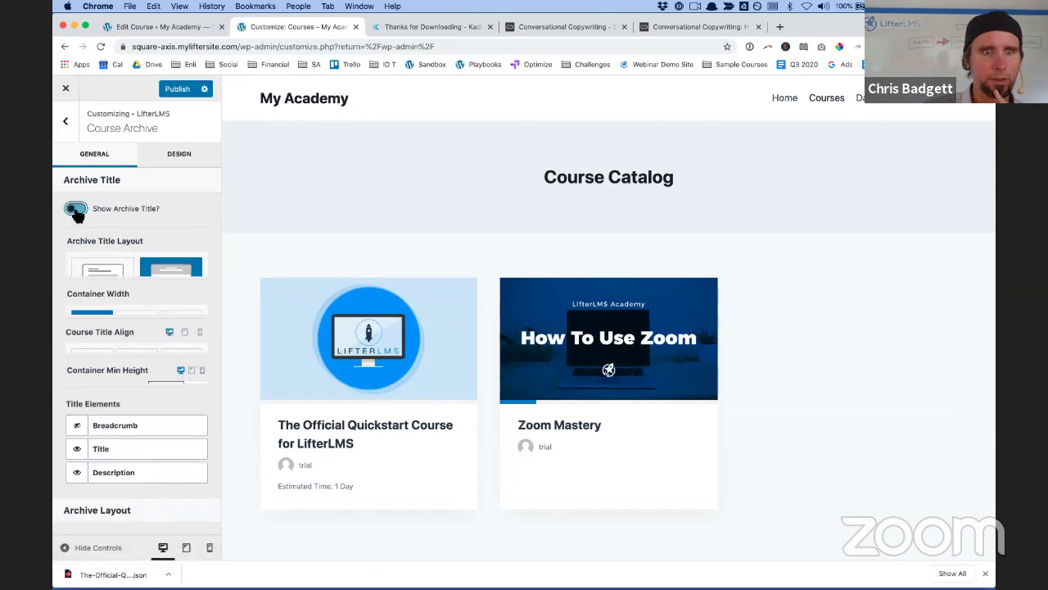
left_click(76, 209)
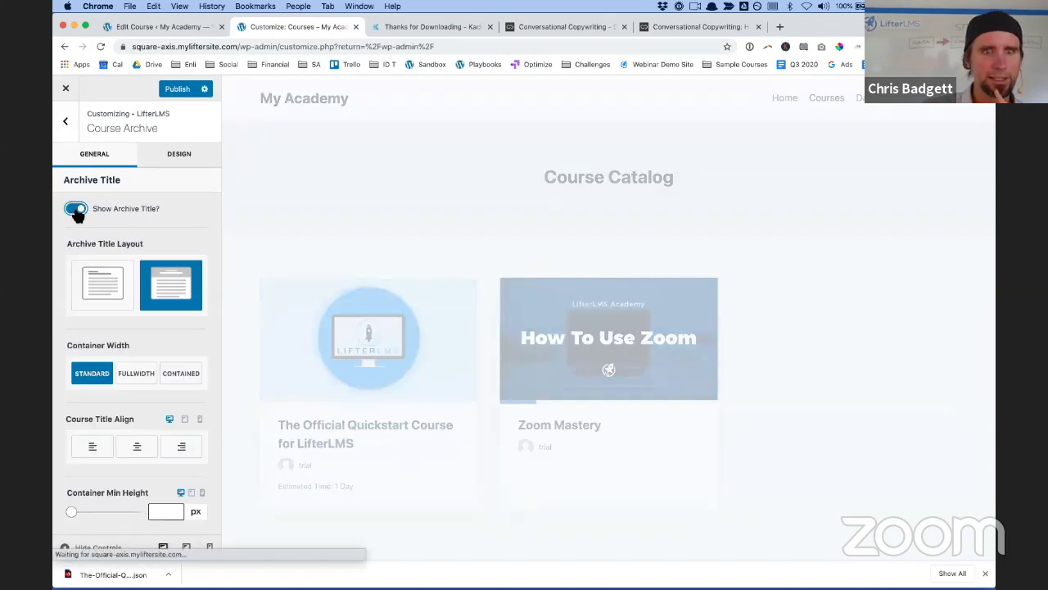
left_click(76, 210)
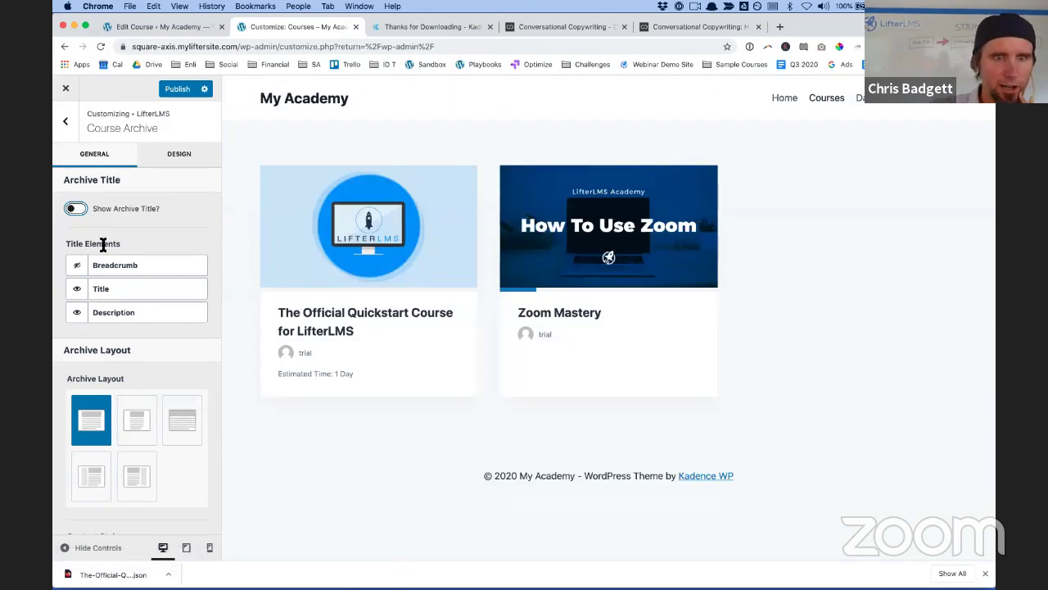
Try the narrow and full-width layouts for the course archive and set its content style to unboxed
scroll(119, 291, "down", 3)
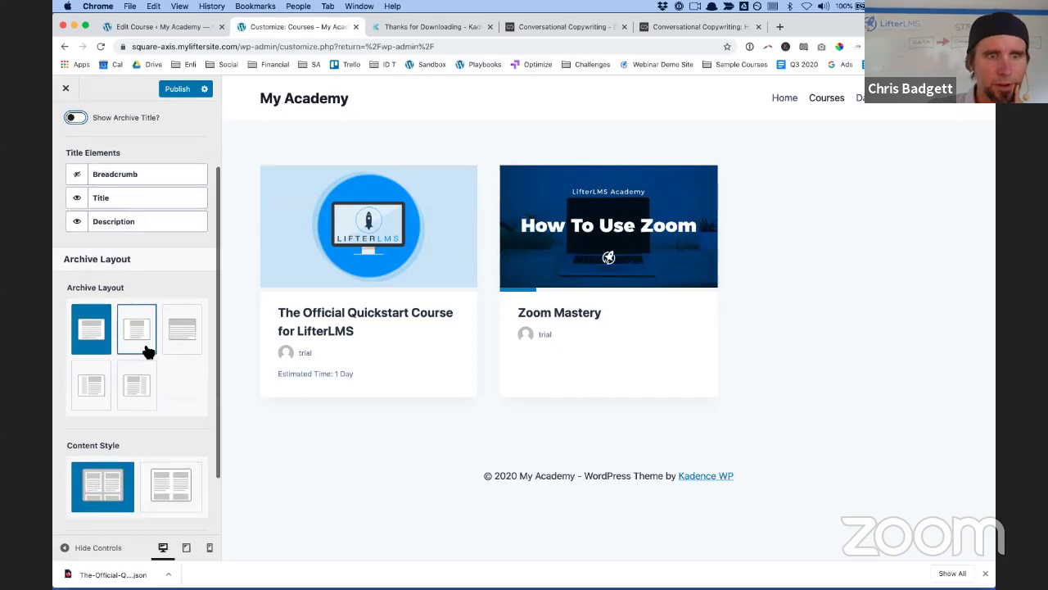
left_click(137, 329)
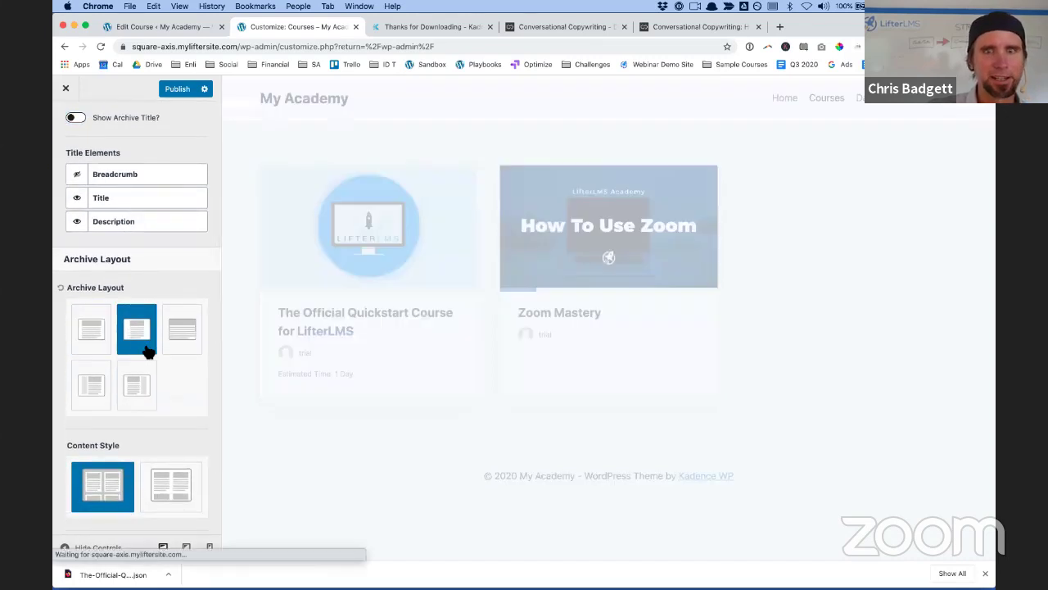
left_click(178, 338)
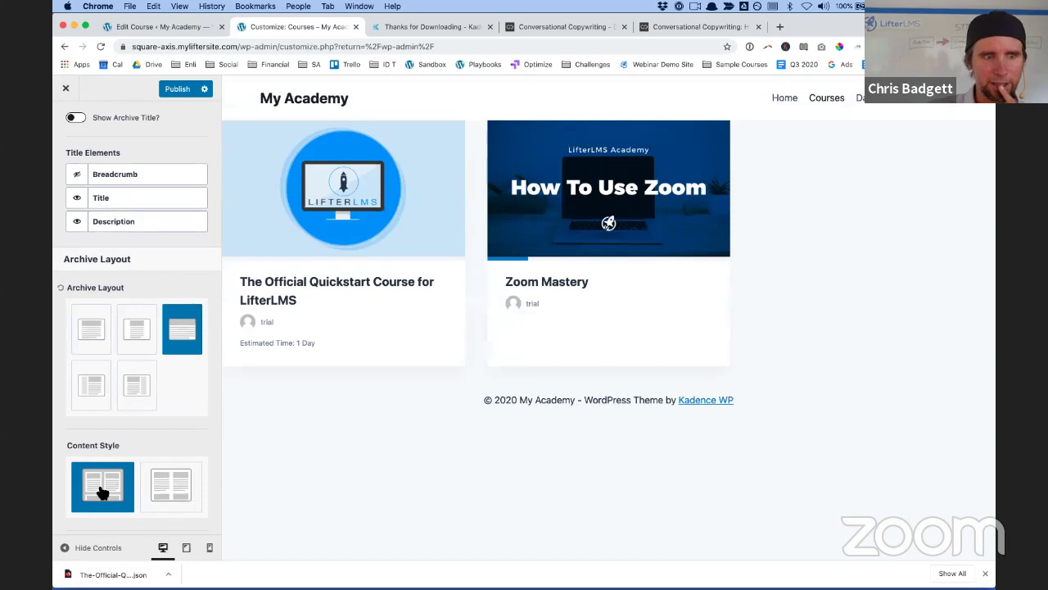
scroll(98, 487, "down", 2)
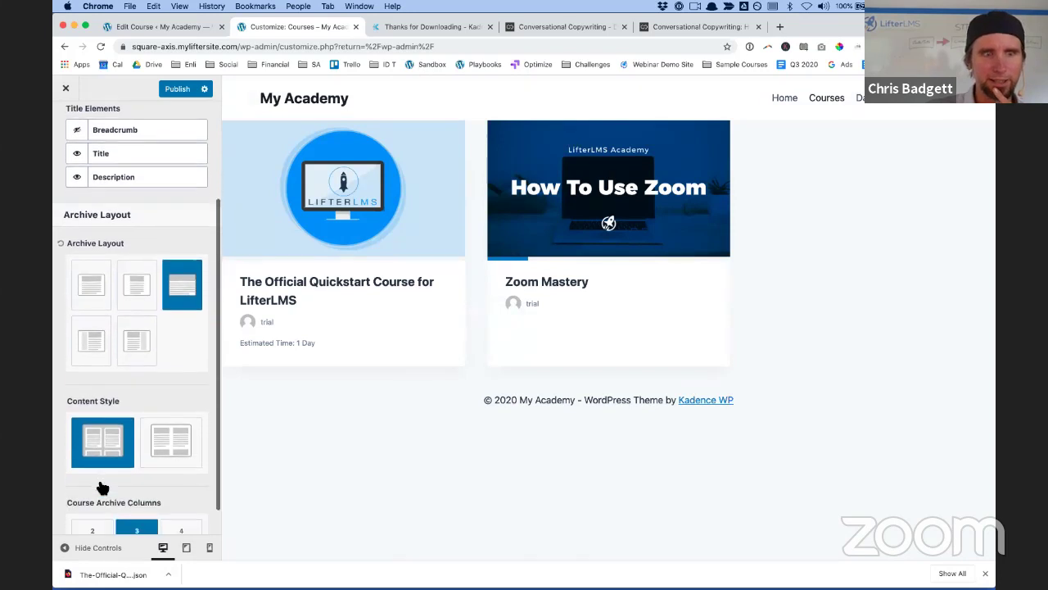
left_click(172, 449)
left_click(94, 442)
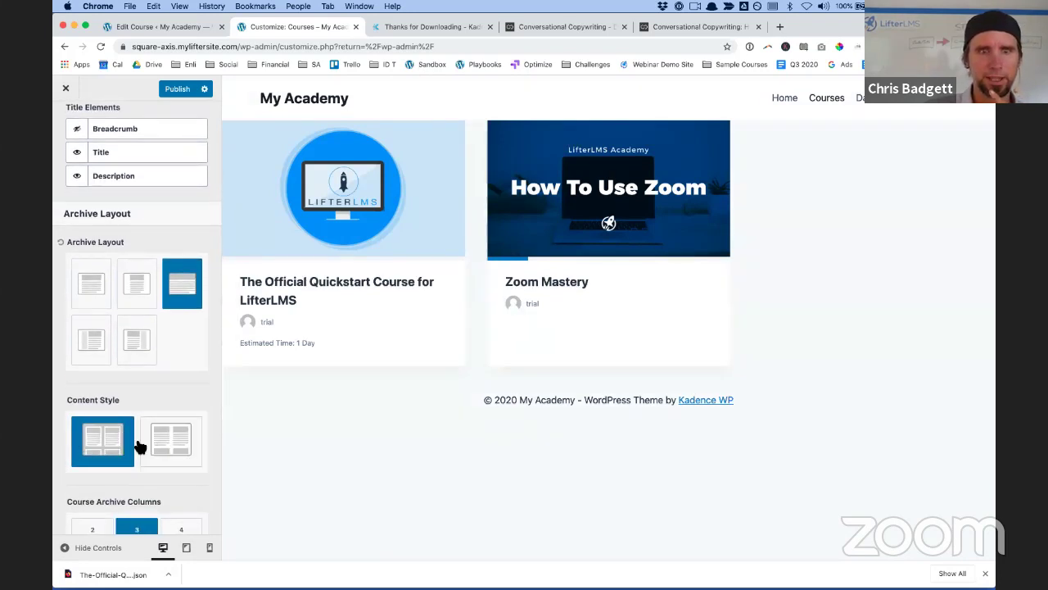
left_click(187, 451)
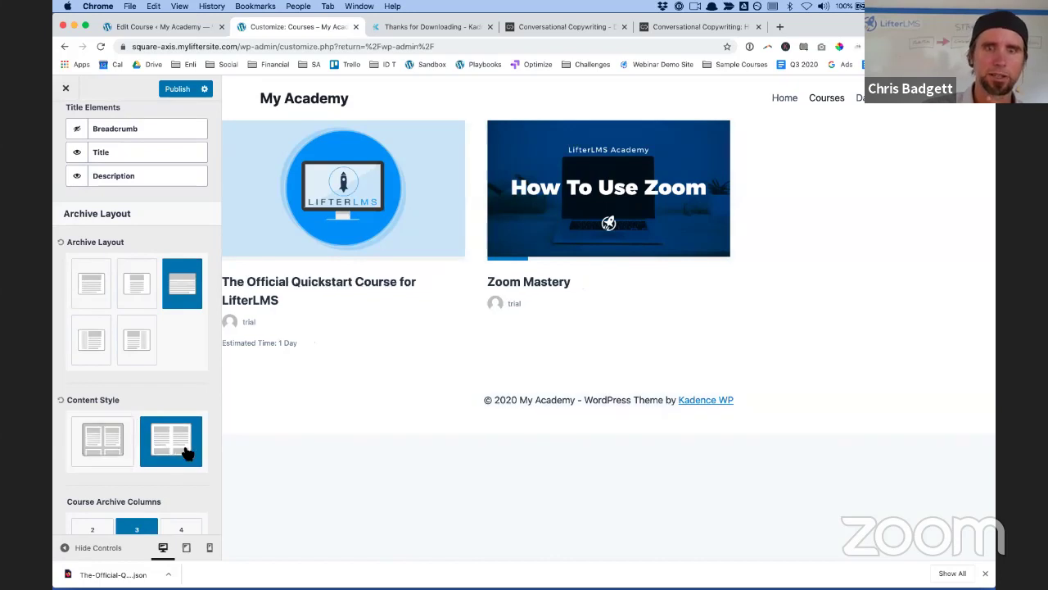
Set the course archive to 2 columns and use the narrow archive layout
scroll(187, 453, "down", 1)
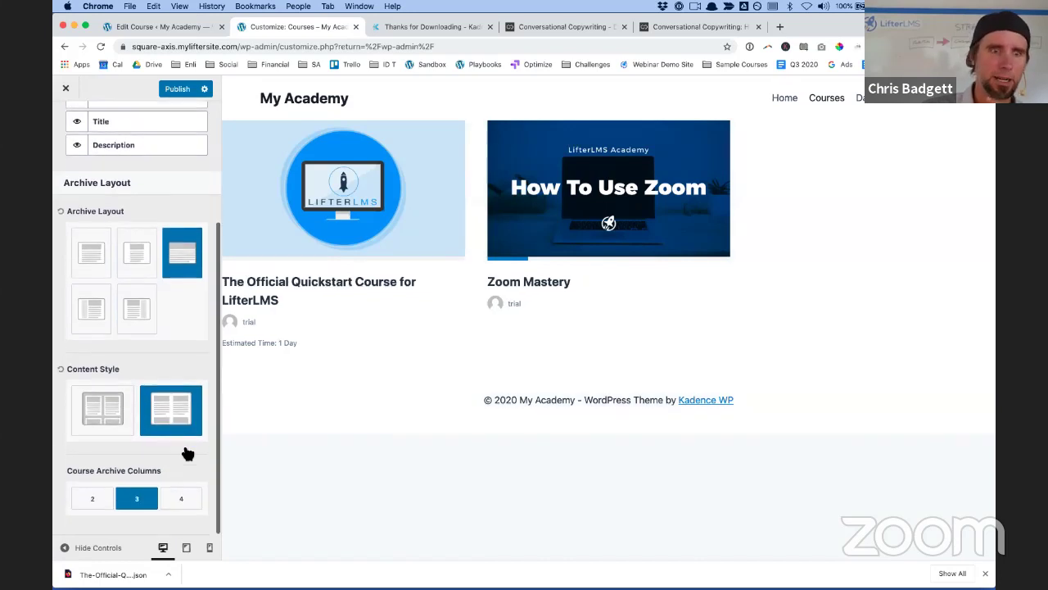
left_click(98, 498)
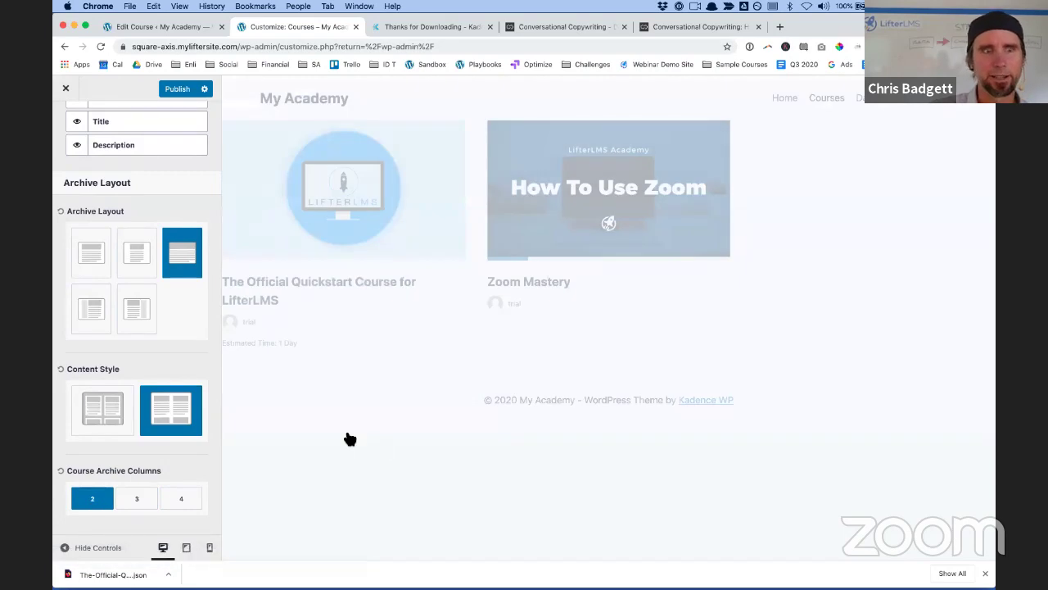
left_click(141, 252)
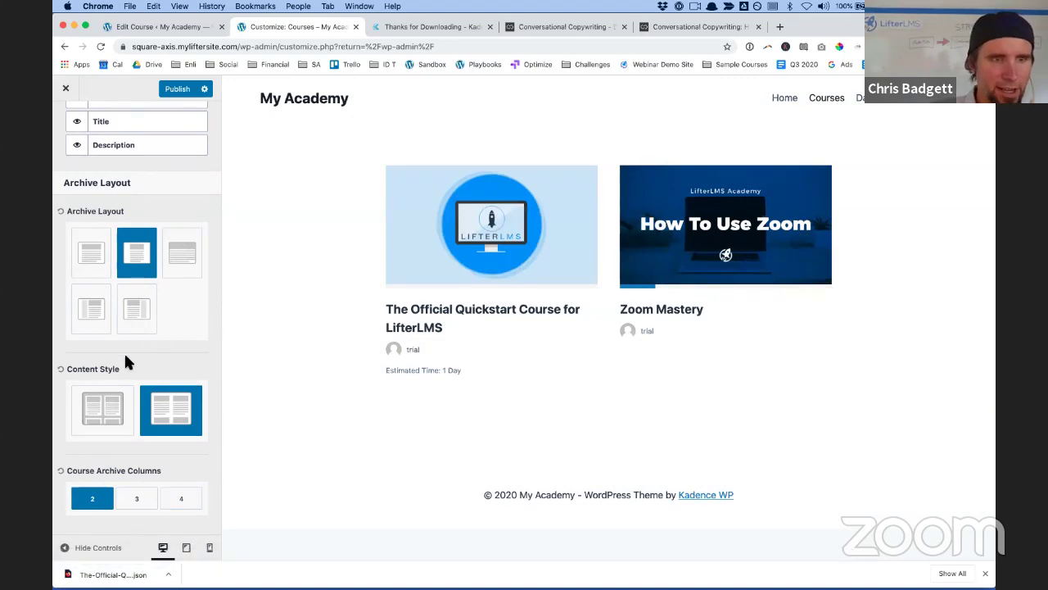
scroll(125, 358, "up", 5)
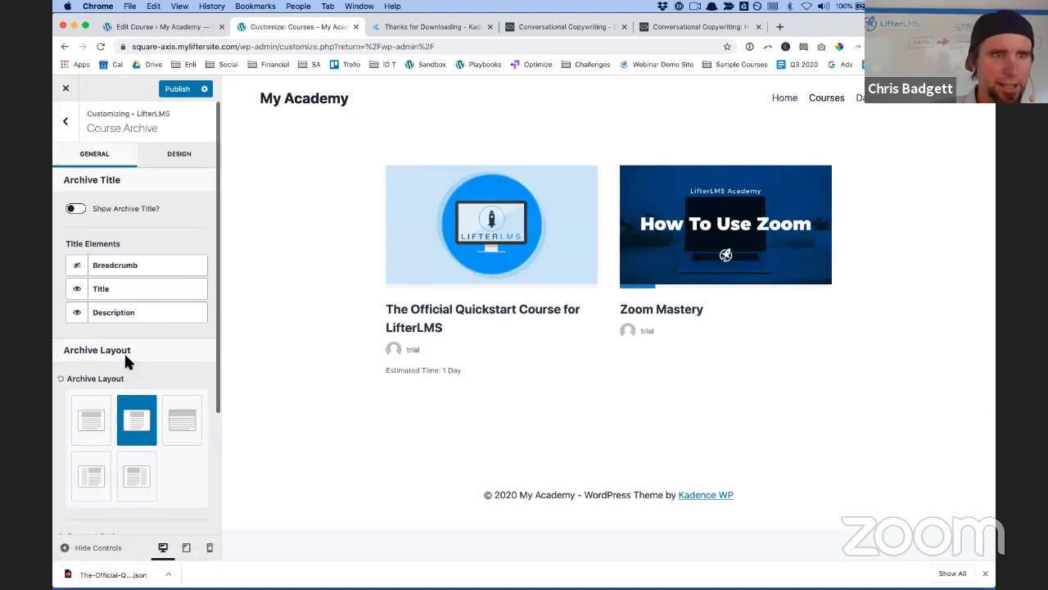
Return to the LifterLMS settings and review the Zoom Mastery course page in the preview down to its syllabus
left_click(68, 122)
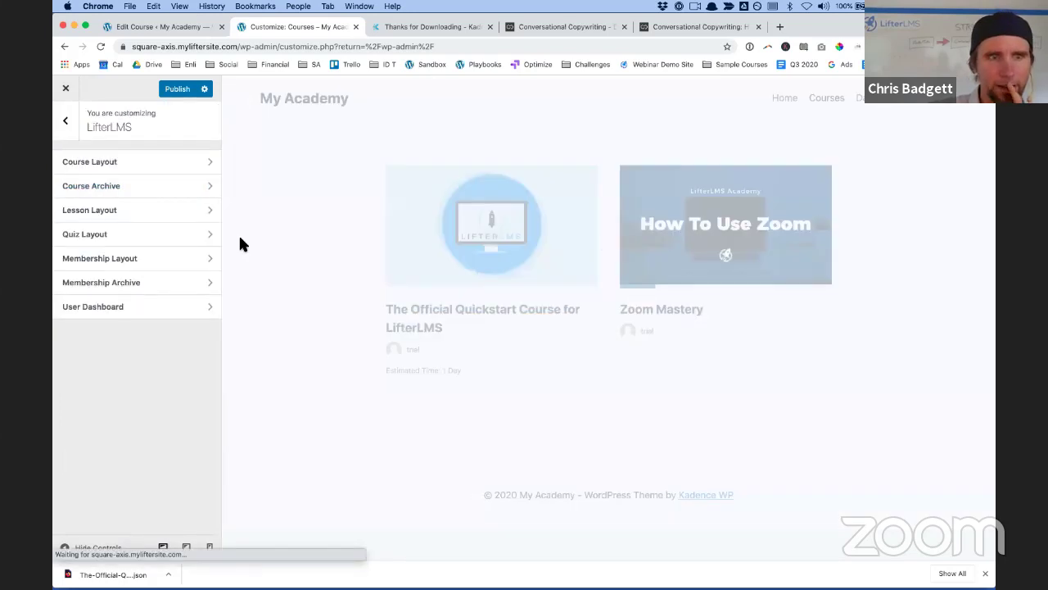
scroll(342, 383, "down", 1)
scroll(341, 384, "down", 3)
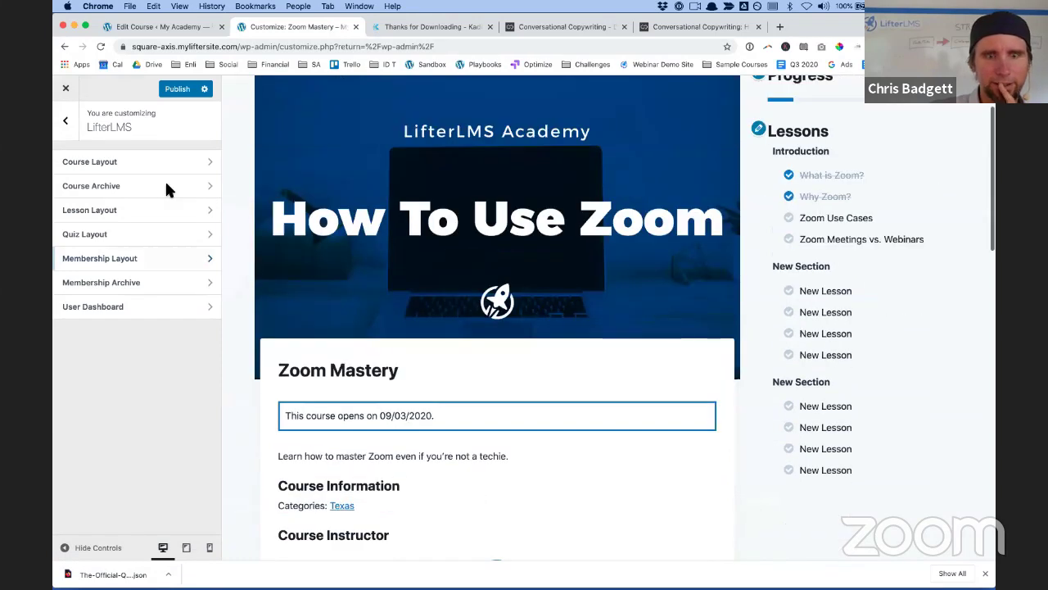
scroll(566, 443, "down", 5)
scroll(569, 454, "down", 5)
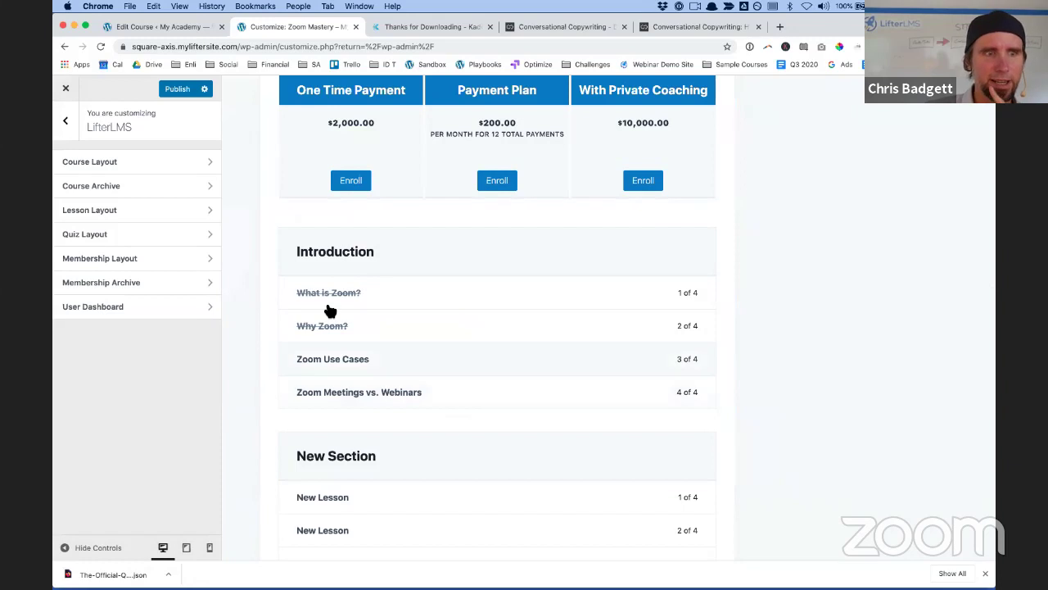
In the Course Layout settings, try the Two Column Tiles lesson style, then set the Course Lesson Style to One Column Center
left_click(110, 164)
scroll(121, 249, "down", 10)
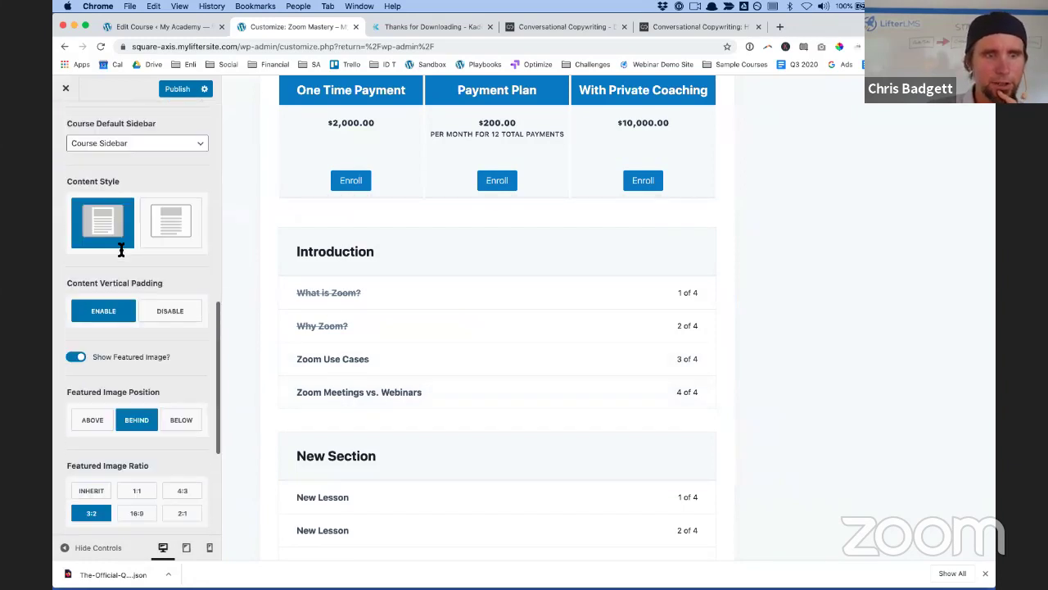
scroll(121, 248, "down", 2)
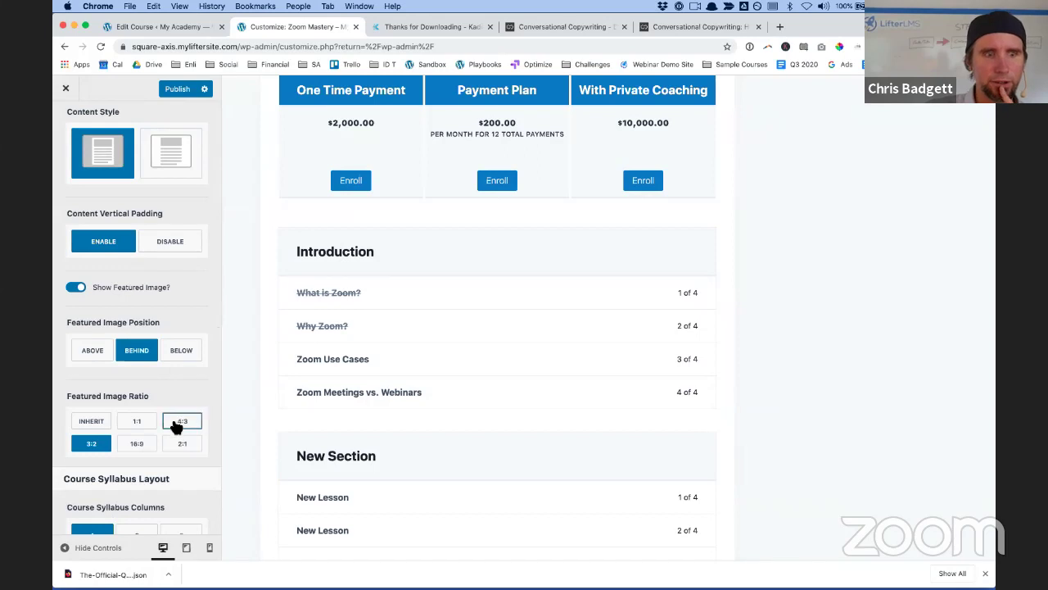
scroll(174, 424, "down", 5)
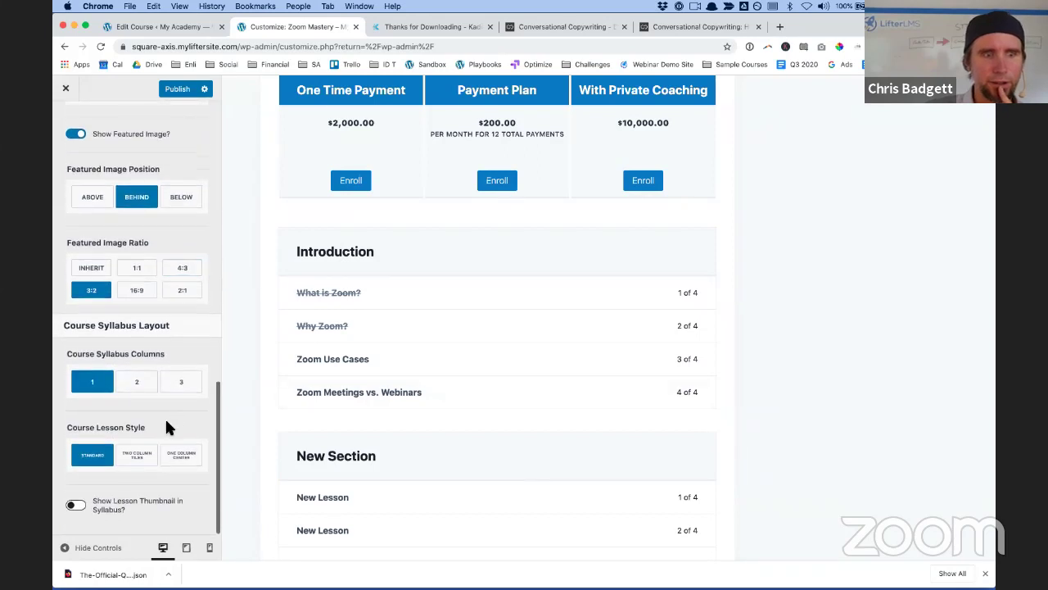
left_click(141, 459)
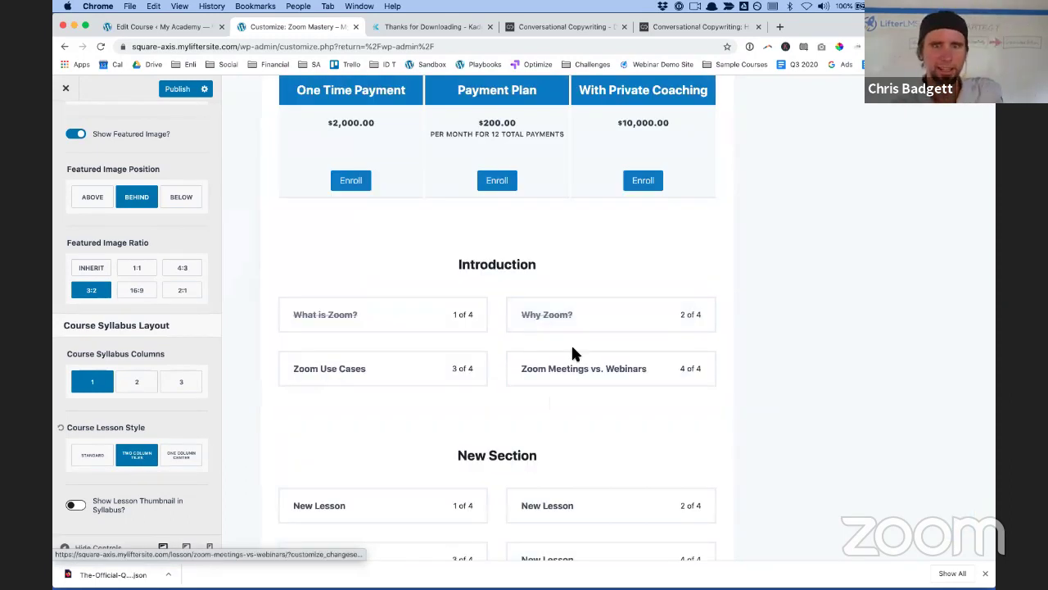
scroll(606, 434, "down", 4)
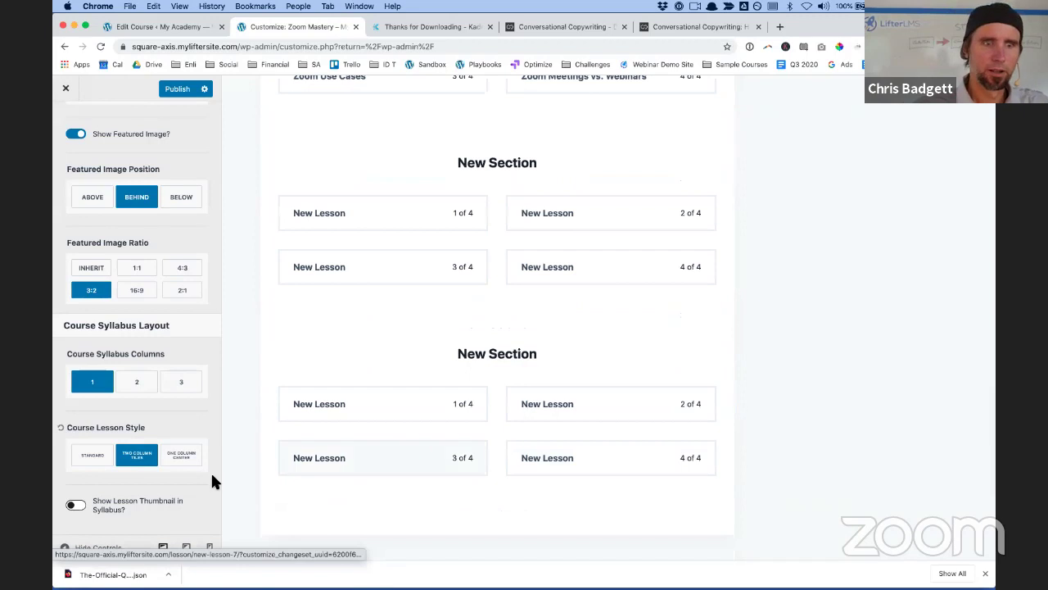
left_click(181, 456)
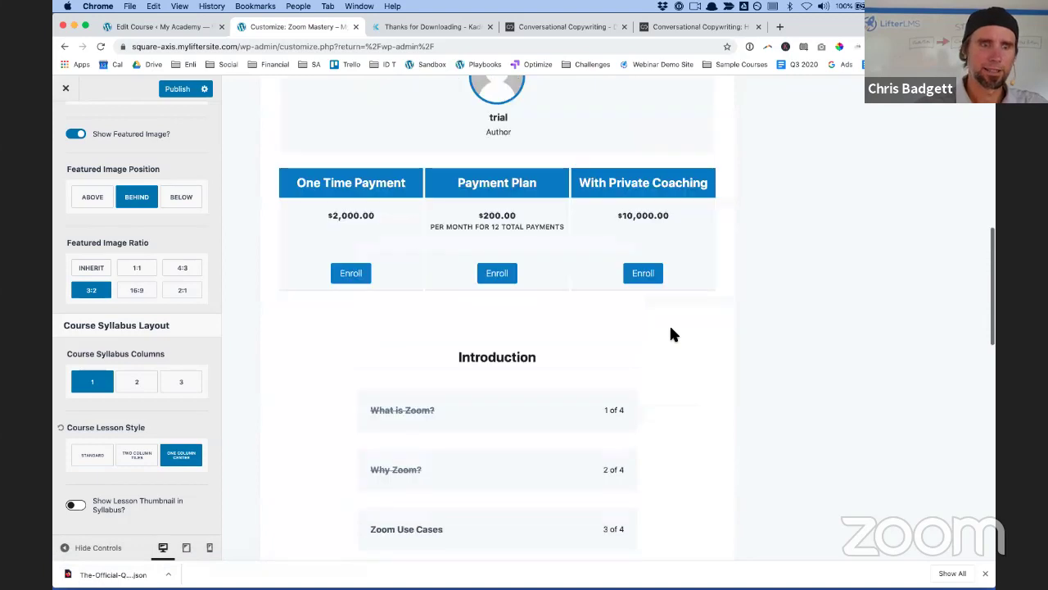
scroll(670, 323, "down", 2)
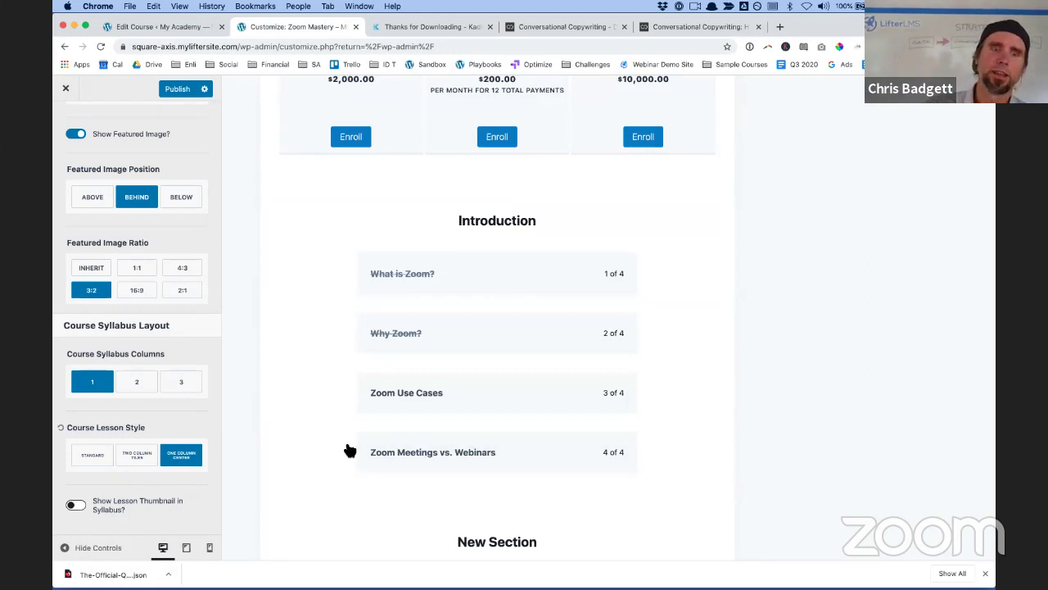
Try showing lesson thumbnails in the syllabus, turn them off again, and leave the Customizer without saving the changes
left_click(75, 507)
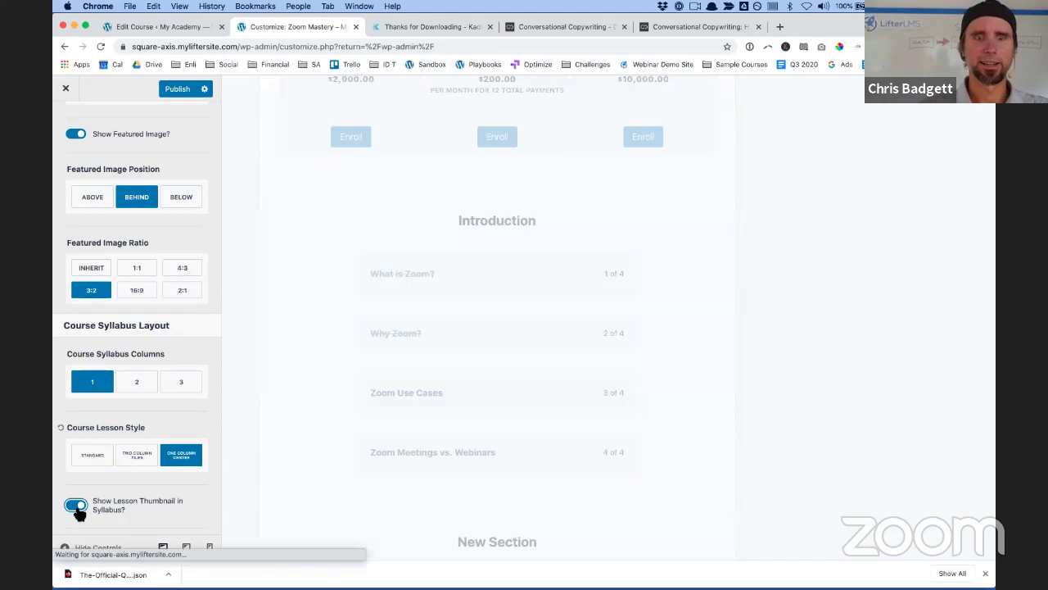
left_click(75, 506)
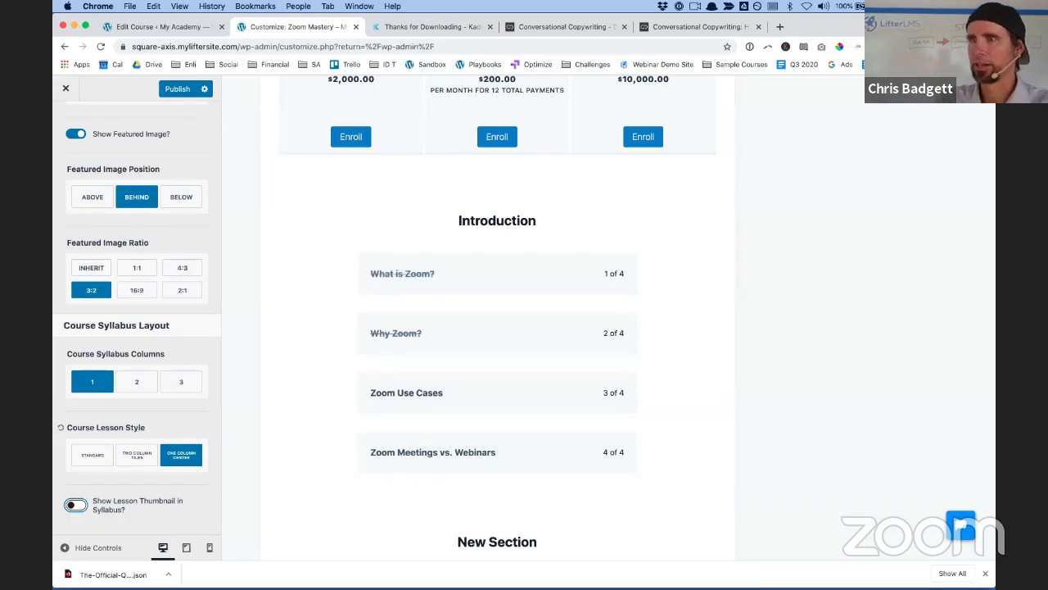
left_click(67, 88)
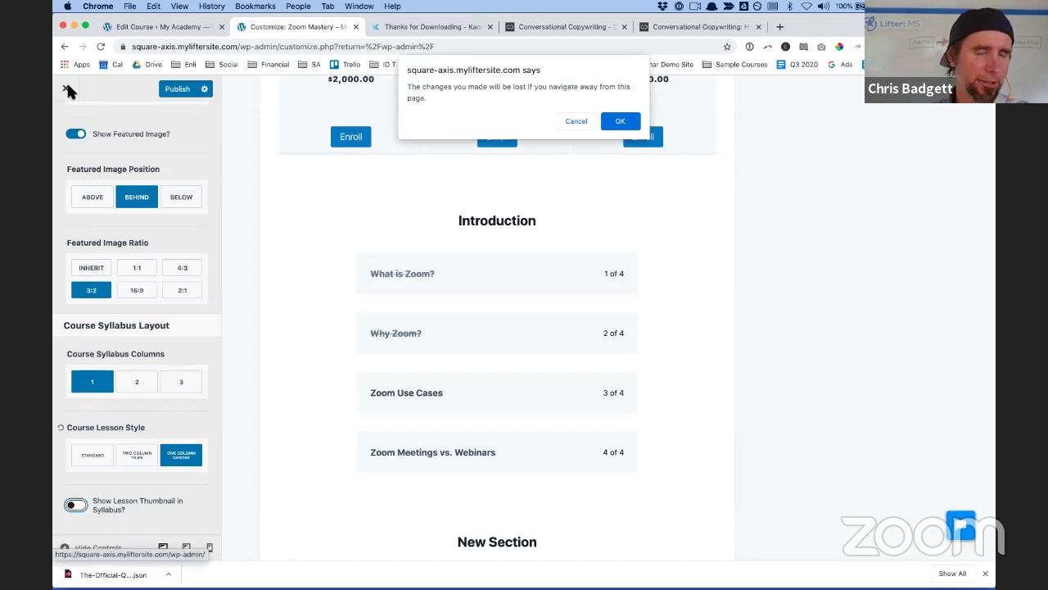
left_click(620, 121)
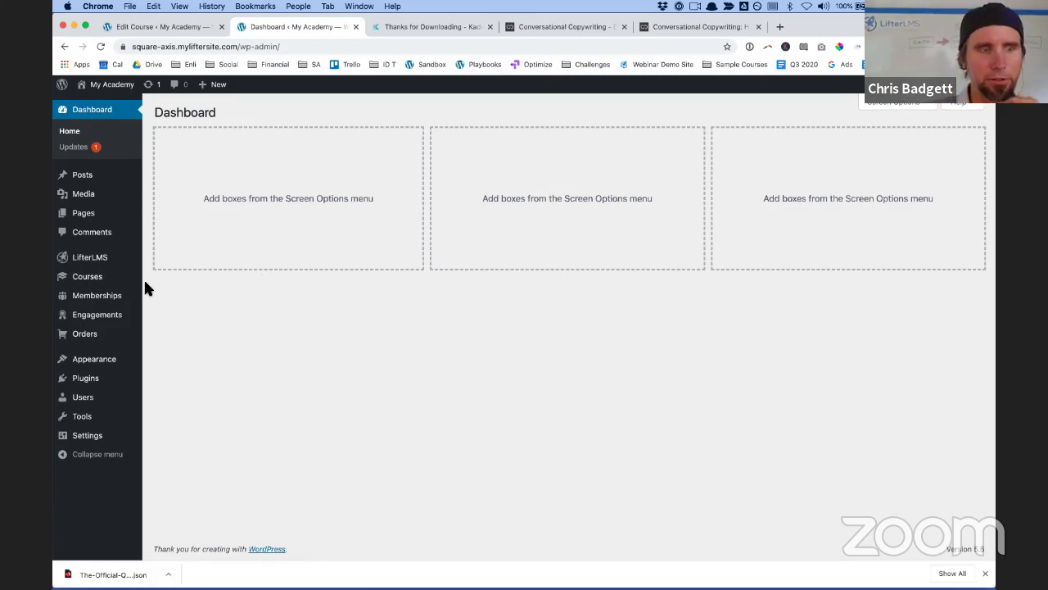
Open the LifterLMS Accounts settings and look through them for the Account Erasure Requests section
mouse_move(91, 353)
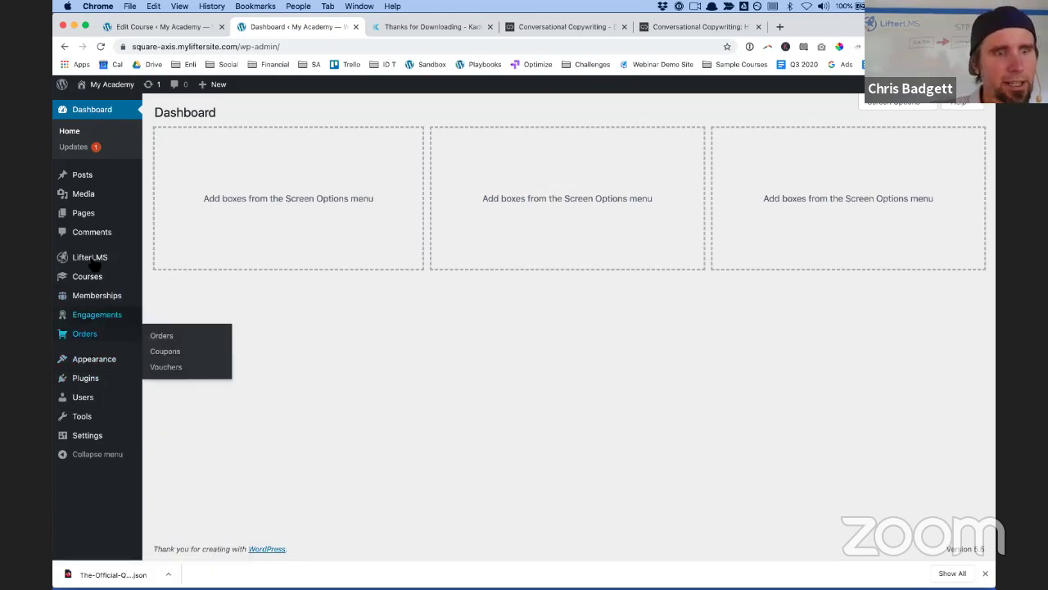
mouse_move(115, 257)
left_click(161, 260)
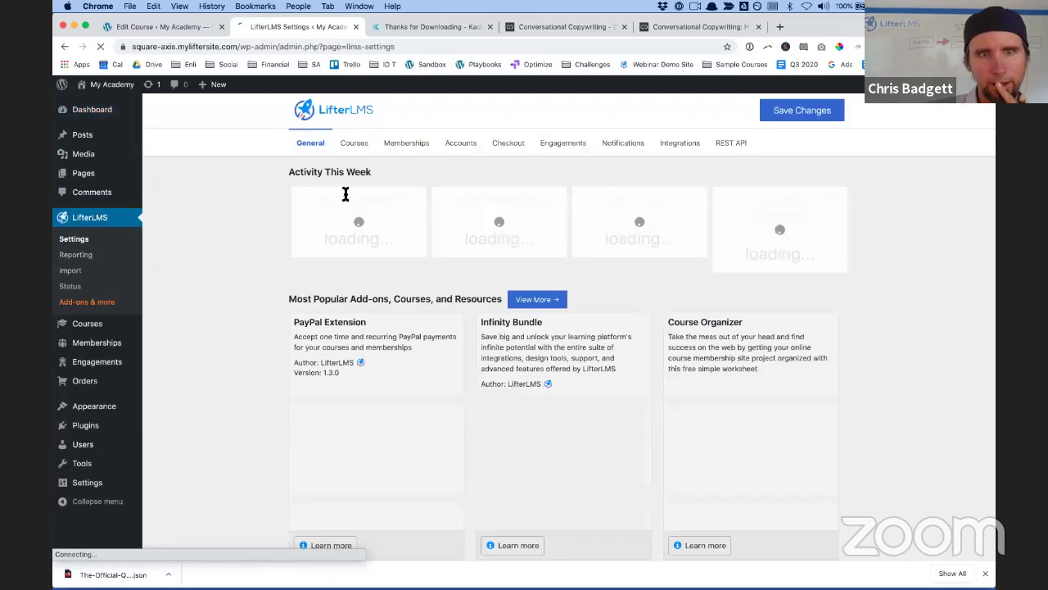
left_click(449, 148)
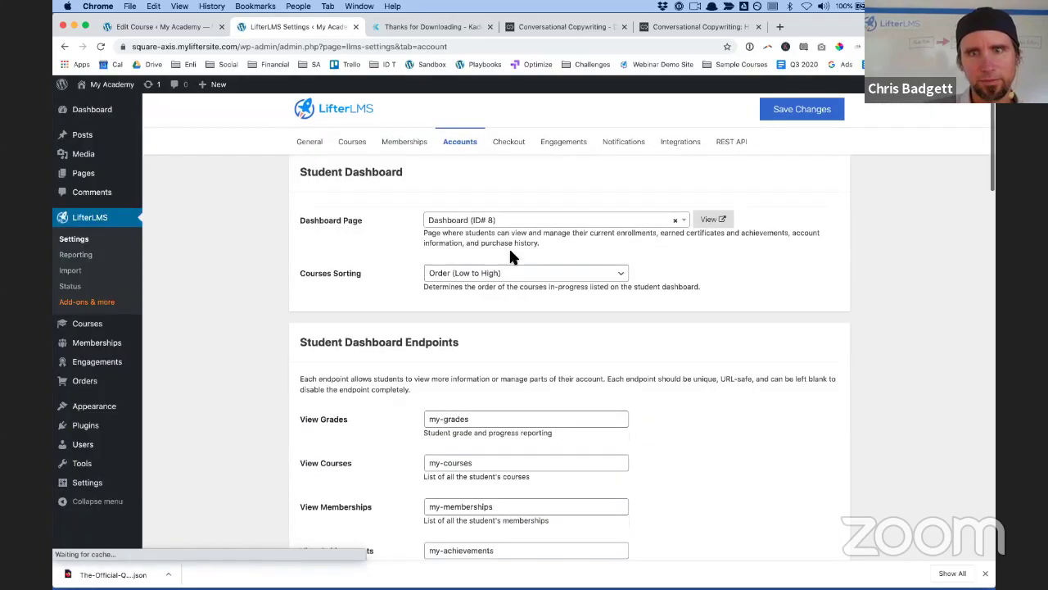
scroll(511, 254, "down", 20)
scroll(514, 261, "down", 3)
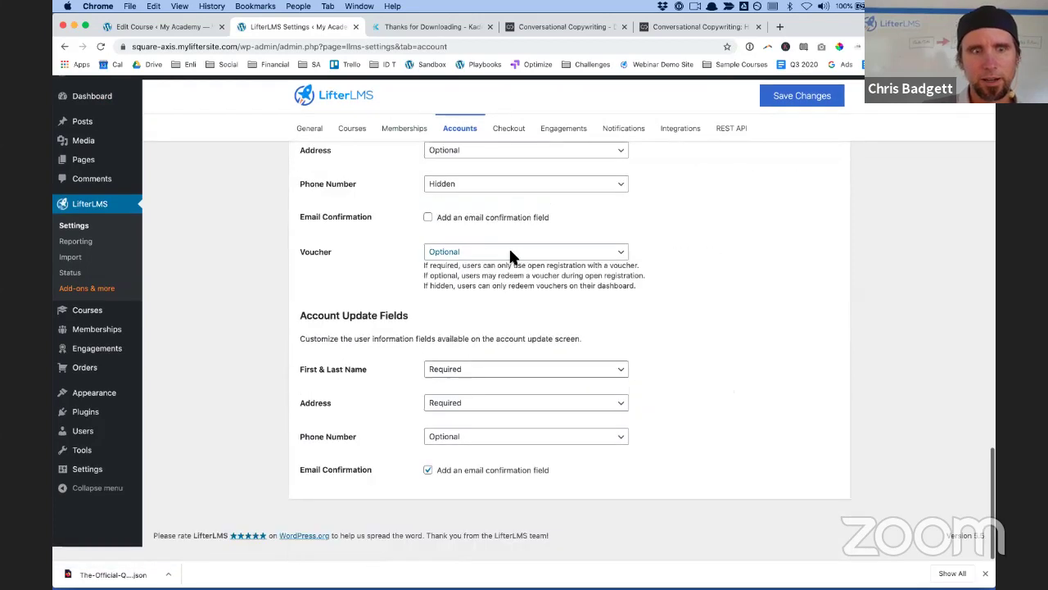
scroll(511, 250, "up", 8)
scroll(509, 252, "up", 5)
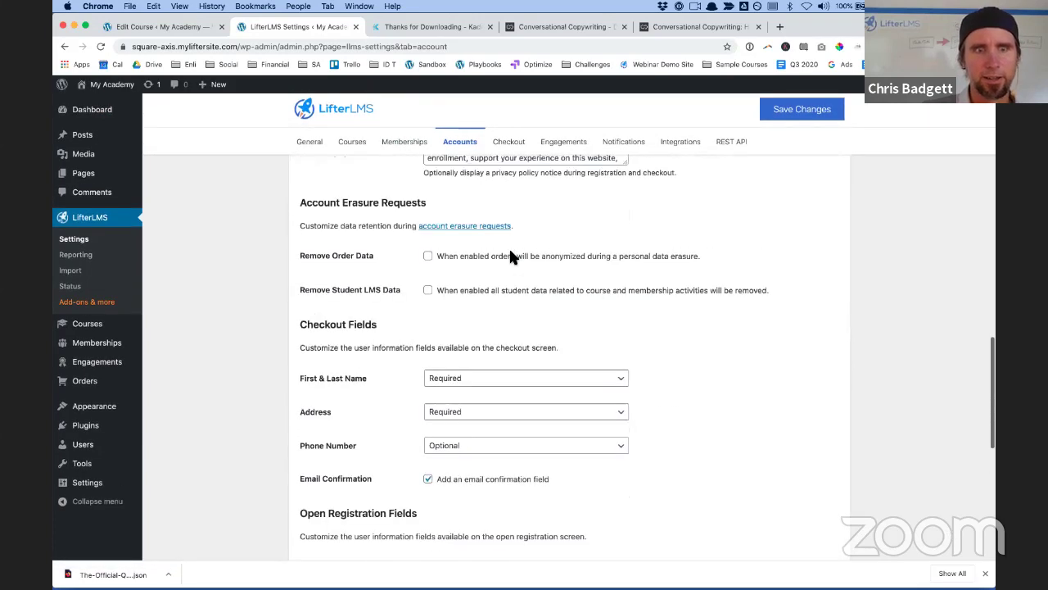
Review the privacy policy, account erasure and checkout field options in the Accounts settings
mouse_move(345, 334)
left_mouse_down()
mouse_move(491, 357)
mouse_move(471, 334)
left_mouse_up()
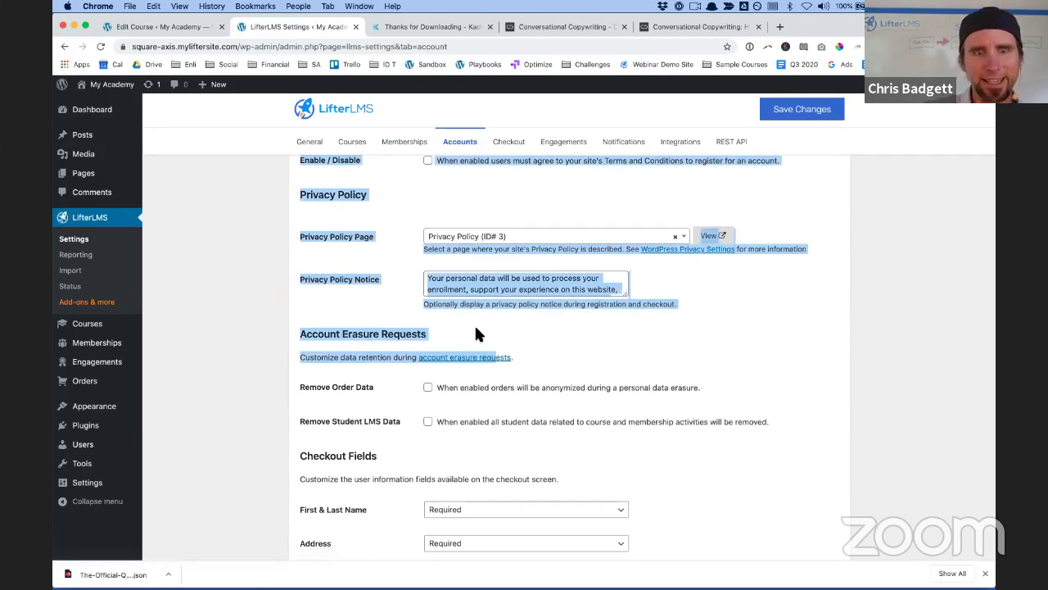
left_click(474, 323)
scroll(582, 466, "down", 1)
scroll(583, 469, "down", 2)
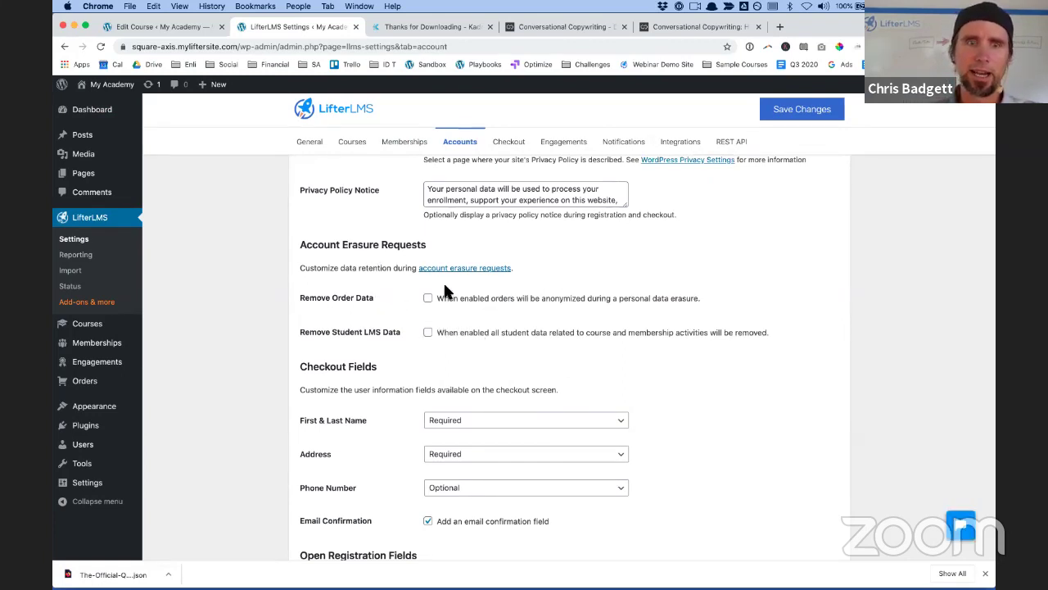
scroll(445, 291, "down", 1)
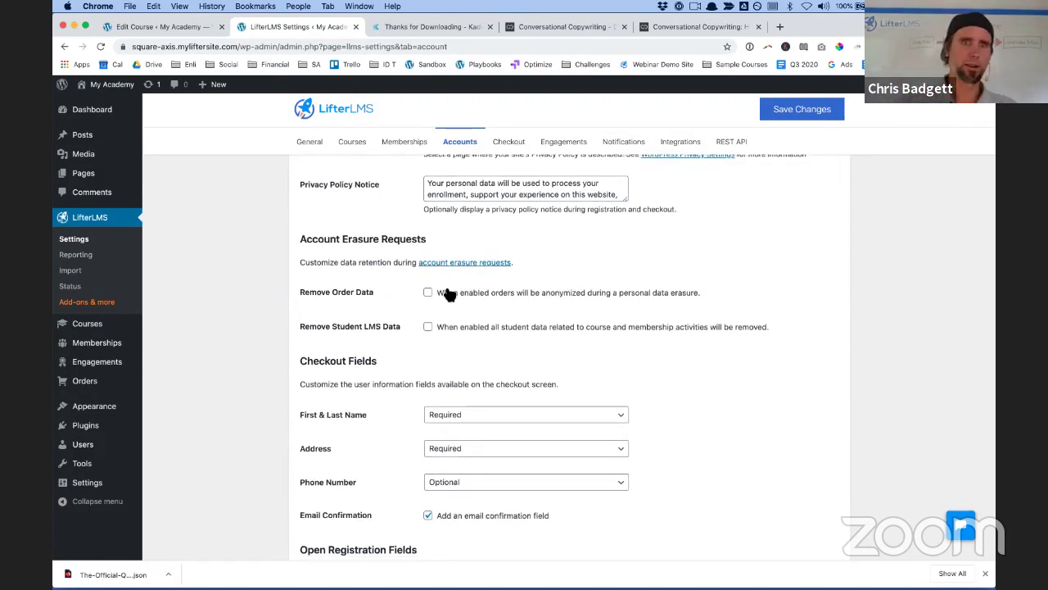
scroll(447, 292, "down", 1)
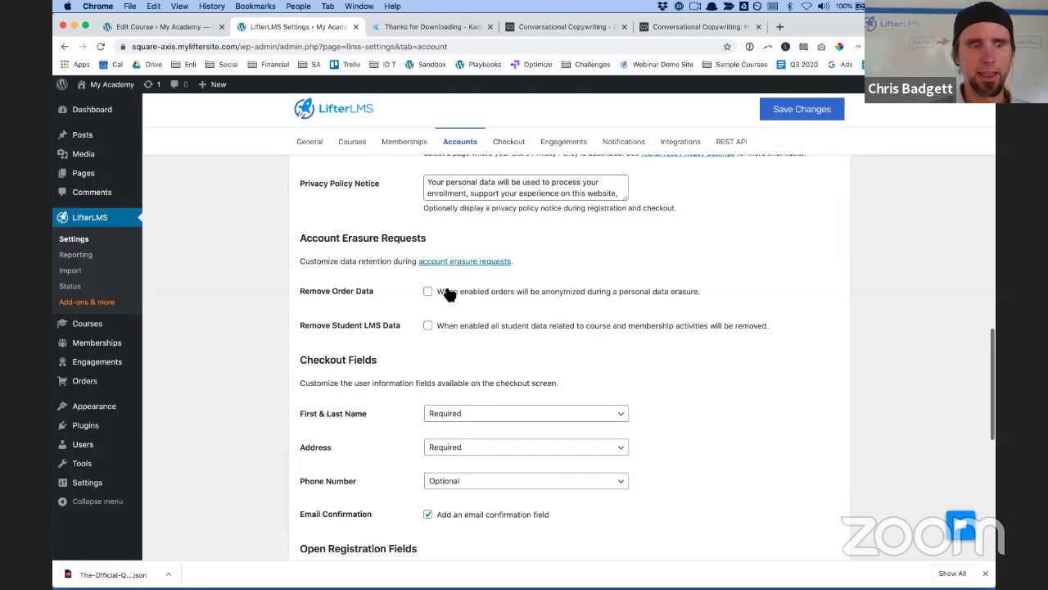
mouse_move(89, 484)
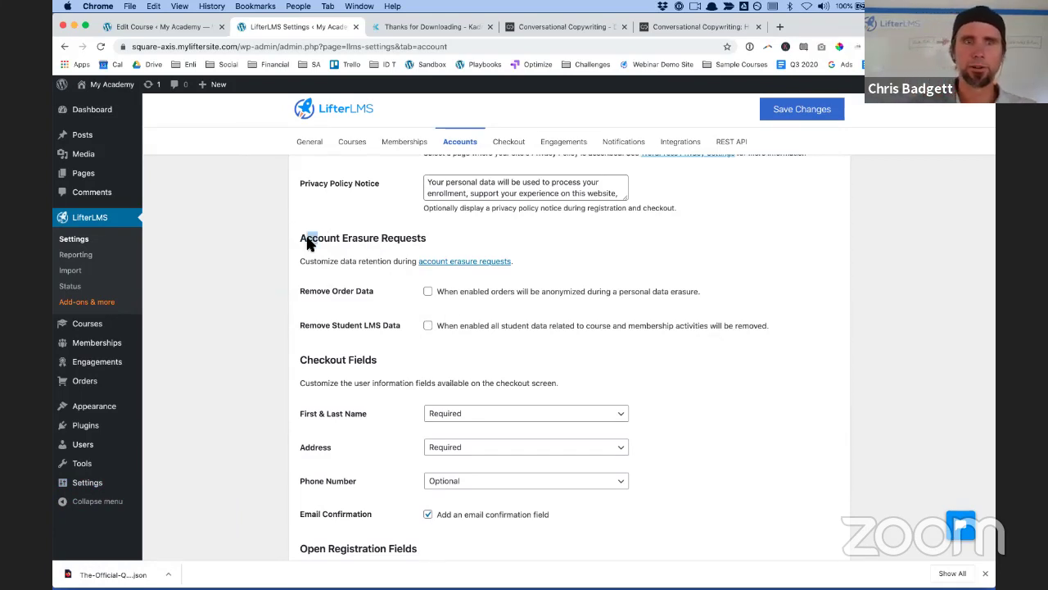
Highlight the Account Erasure Requests section and try enabling Remove Order Data, then disable it again
left_click_drag(307, 239, 773, 339)
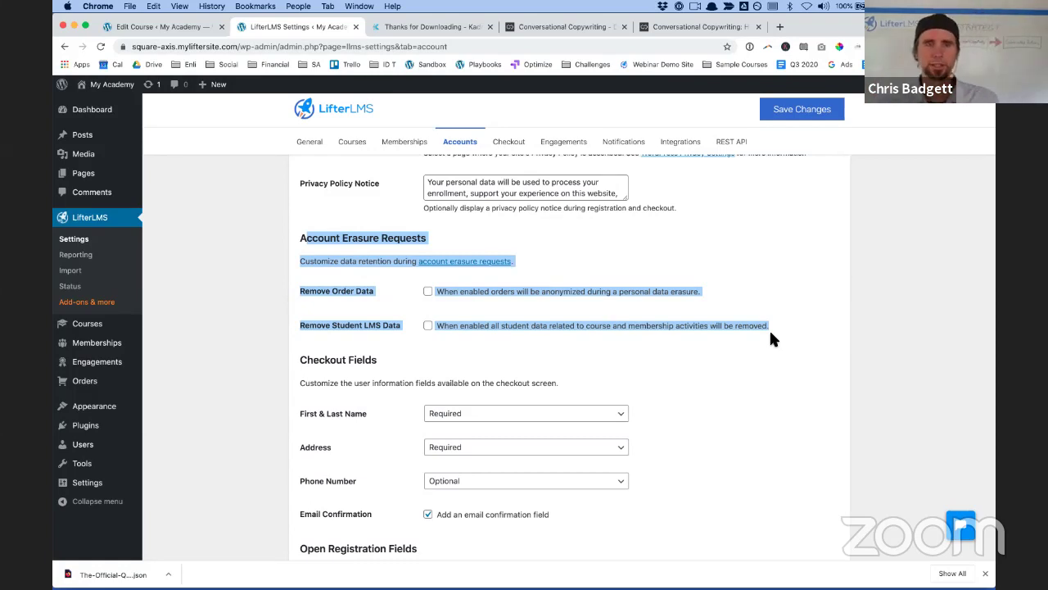
left_click(640, 295)
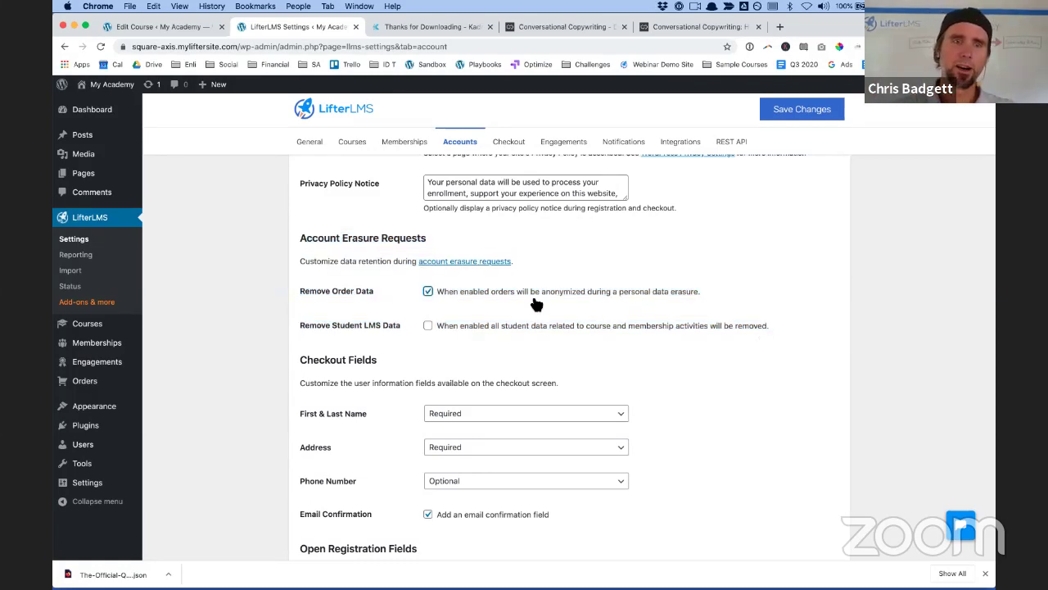
left_click(432, 293)
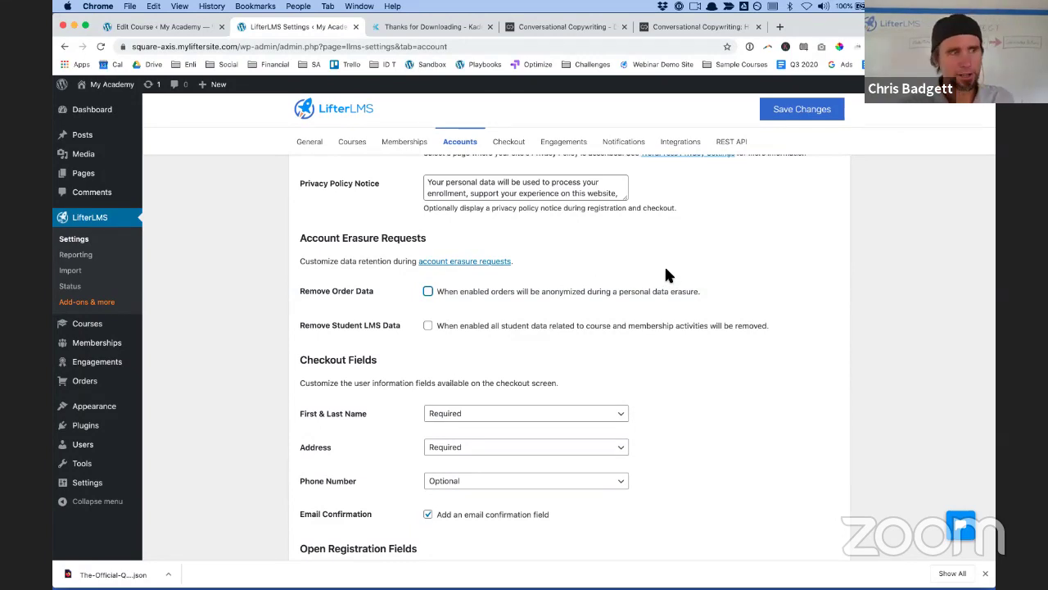
Open the WordPress Privacy settings and review the selectable privacy policy pages and the guidance on keeping the policy accurate
scroll(615, 418, "down", 1)
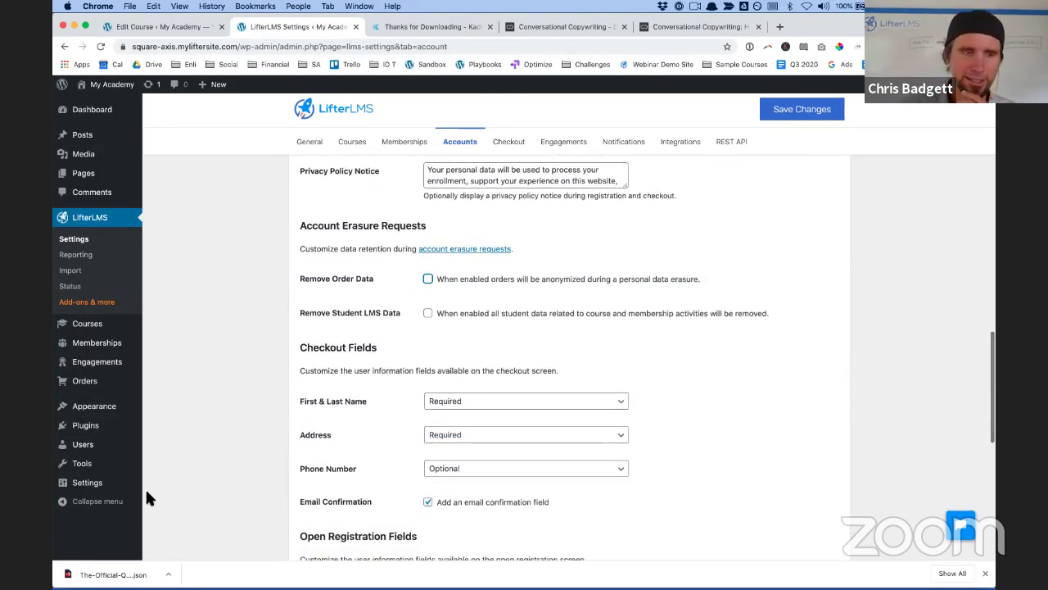
mouse_move(92, 482)
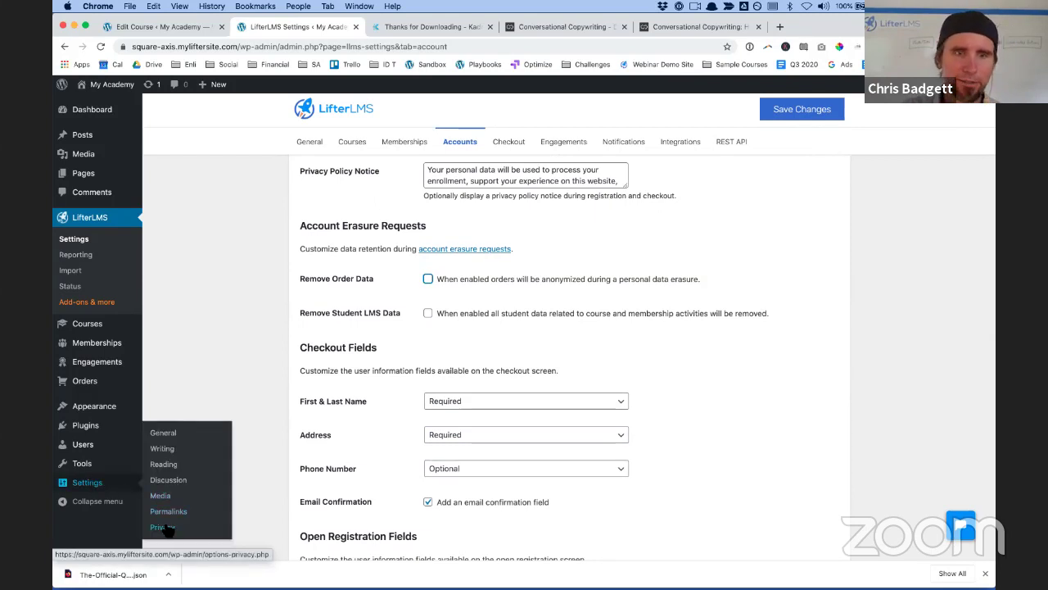
left_click(163, 529)
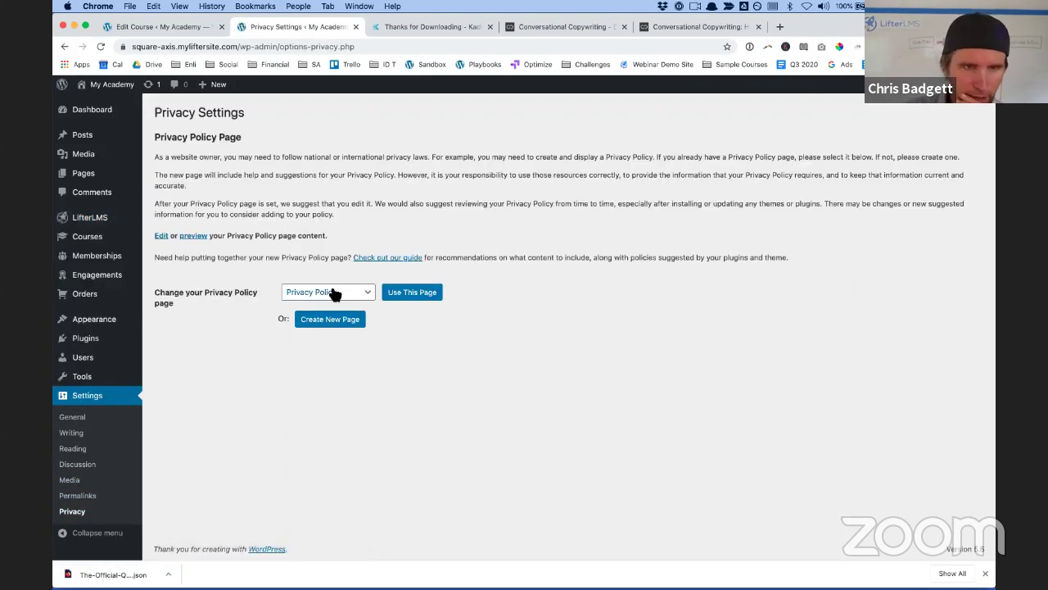
left_click(335, 294)
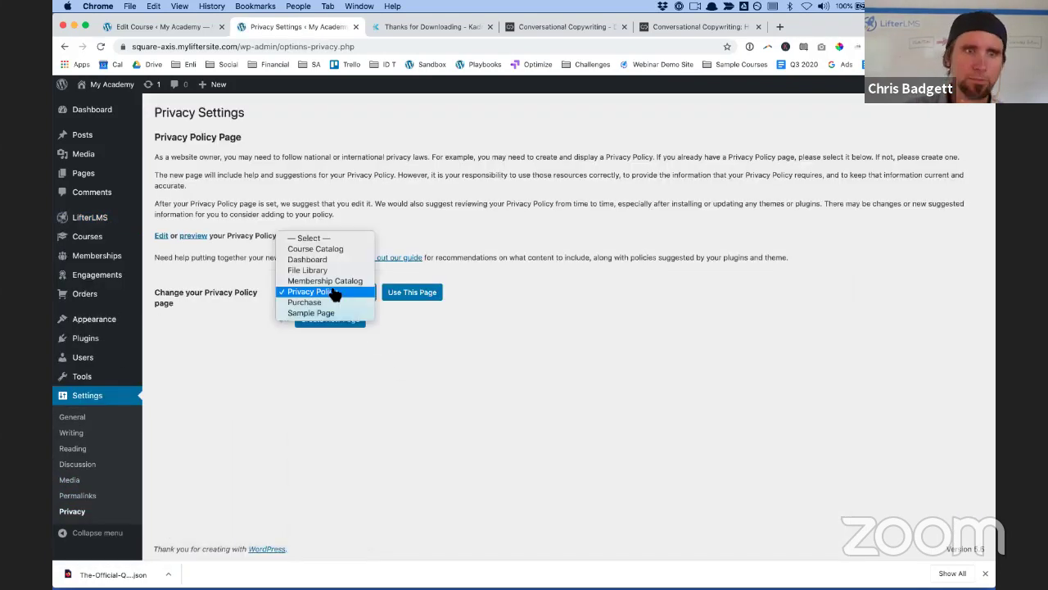
left_click(465, 334)
left_click_drag(398, 174, 443, 204)
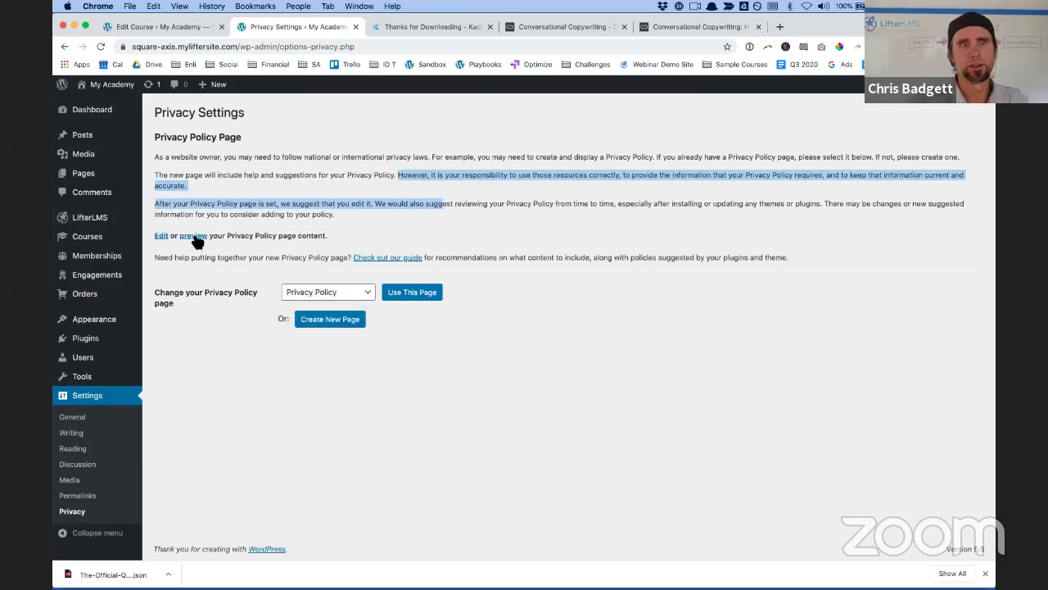
Open the Privacy Policy page for editing, read through its sections, and leave the editor without making changes
left_click(161, 236)
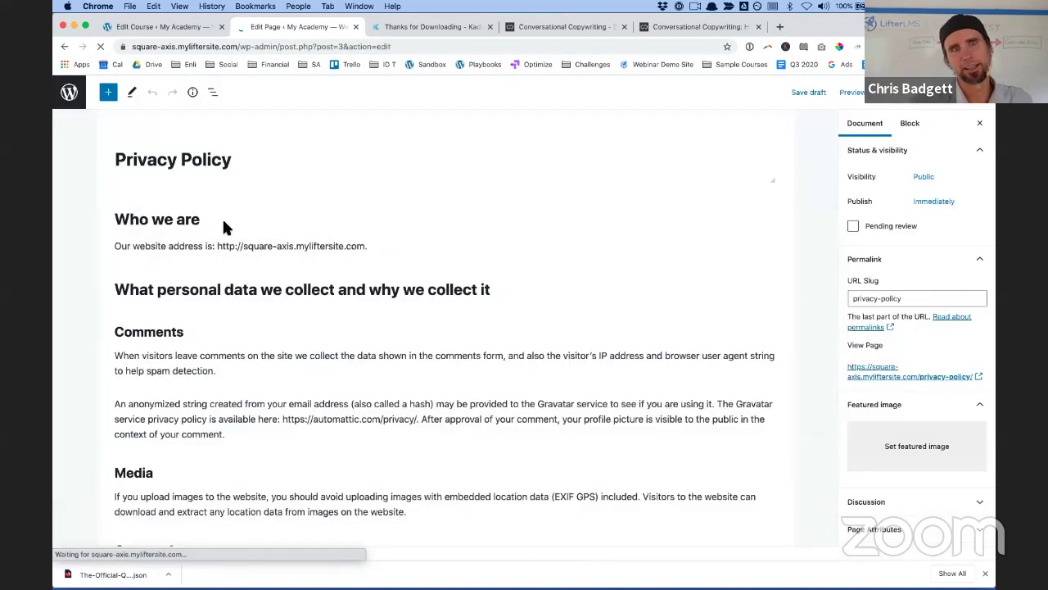
scroll(375, 316, "down", 5)
scroll(375, 316, "down", 15)
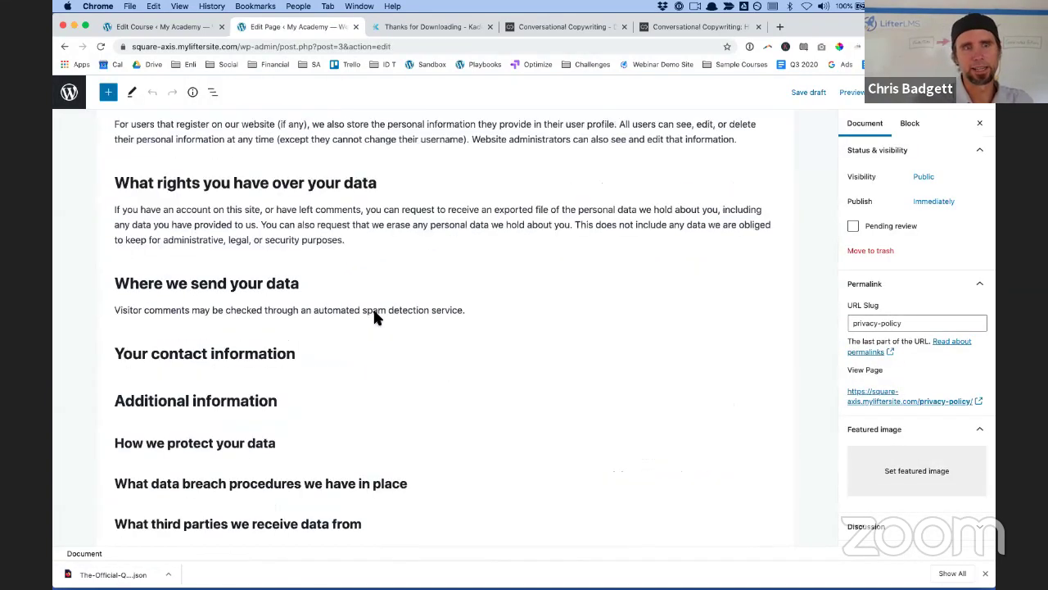
scroll(375, 315, "up", 20)
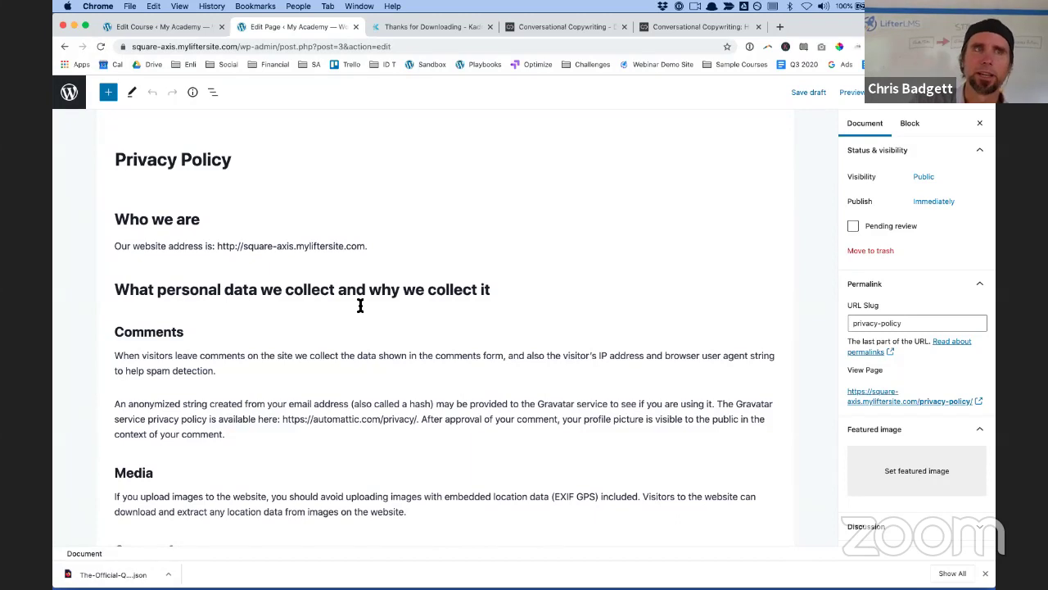
scroll(359, 305, "down", 2)
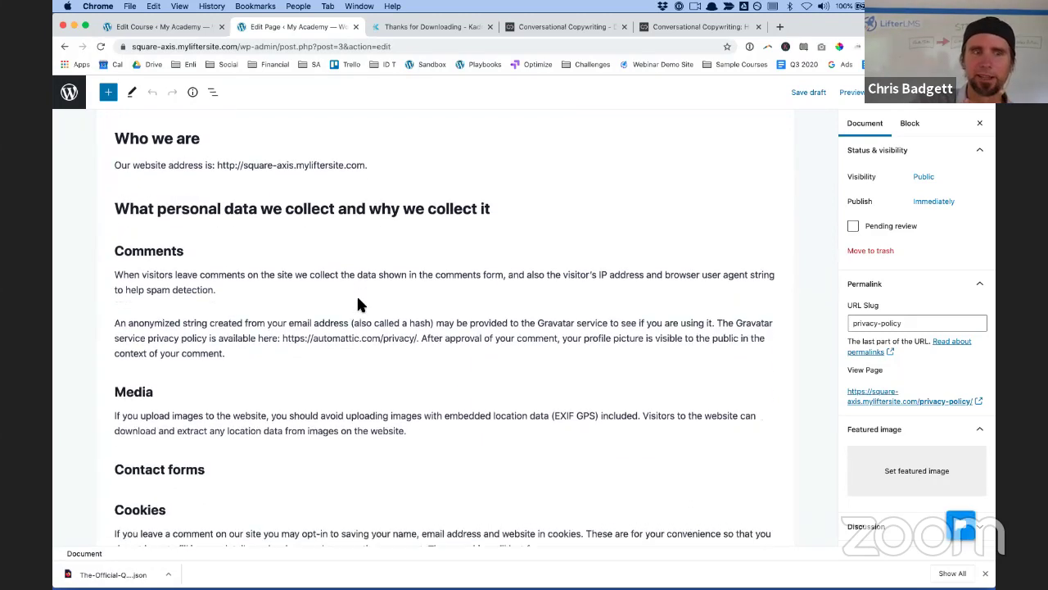
scroll(350, 274, "up", 2)
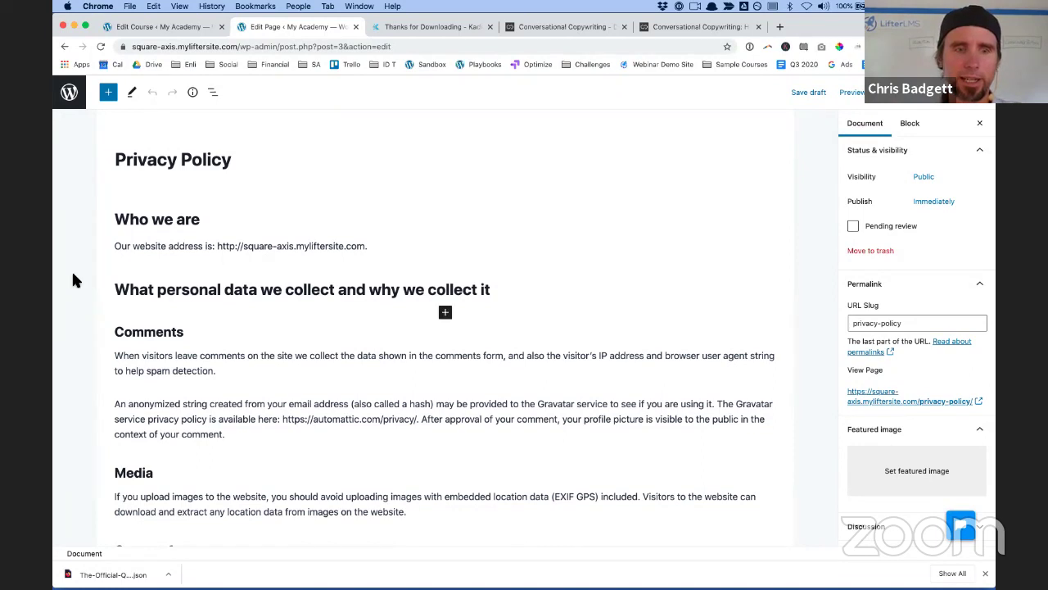
scroll(73, 276, "down", 1)
scroll(73, 278, "down", 7)
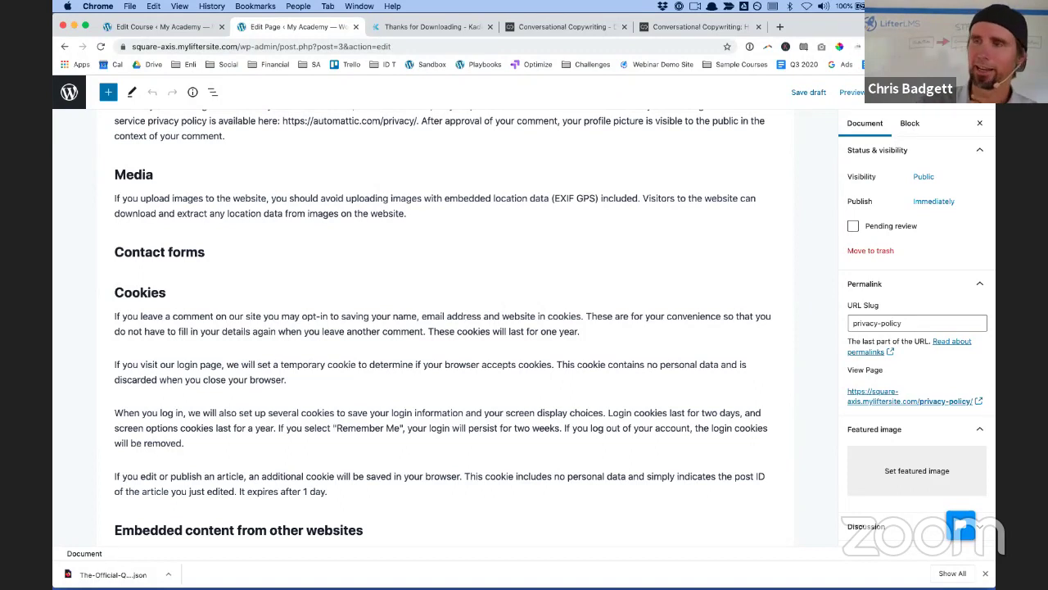
left_click(65, 93)
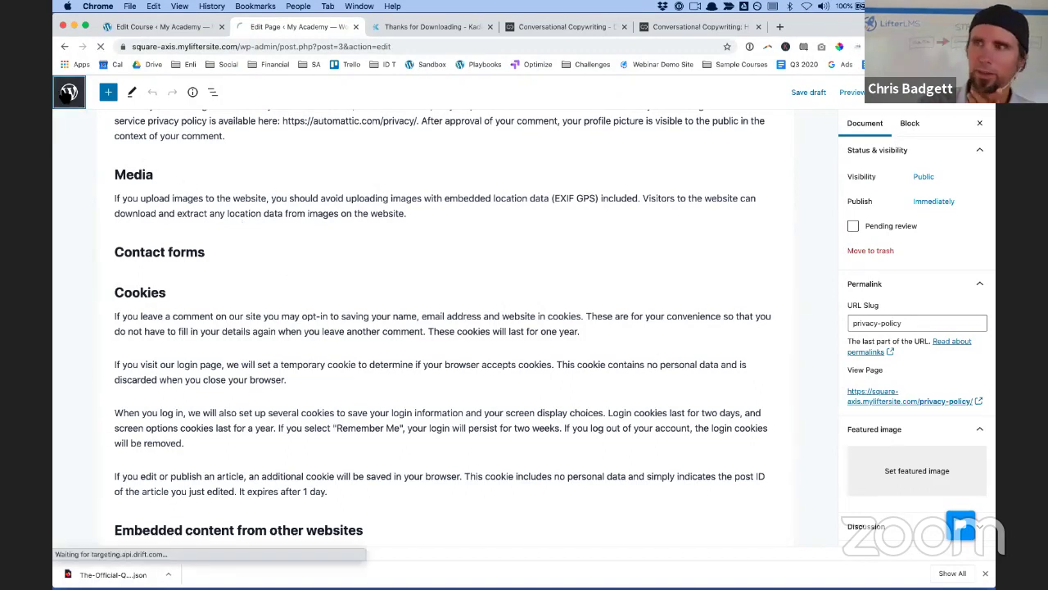